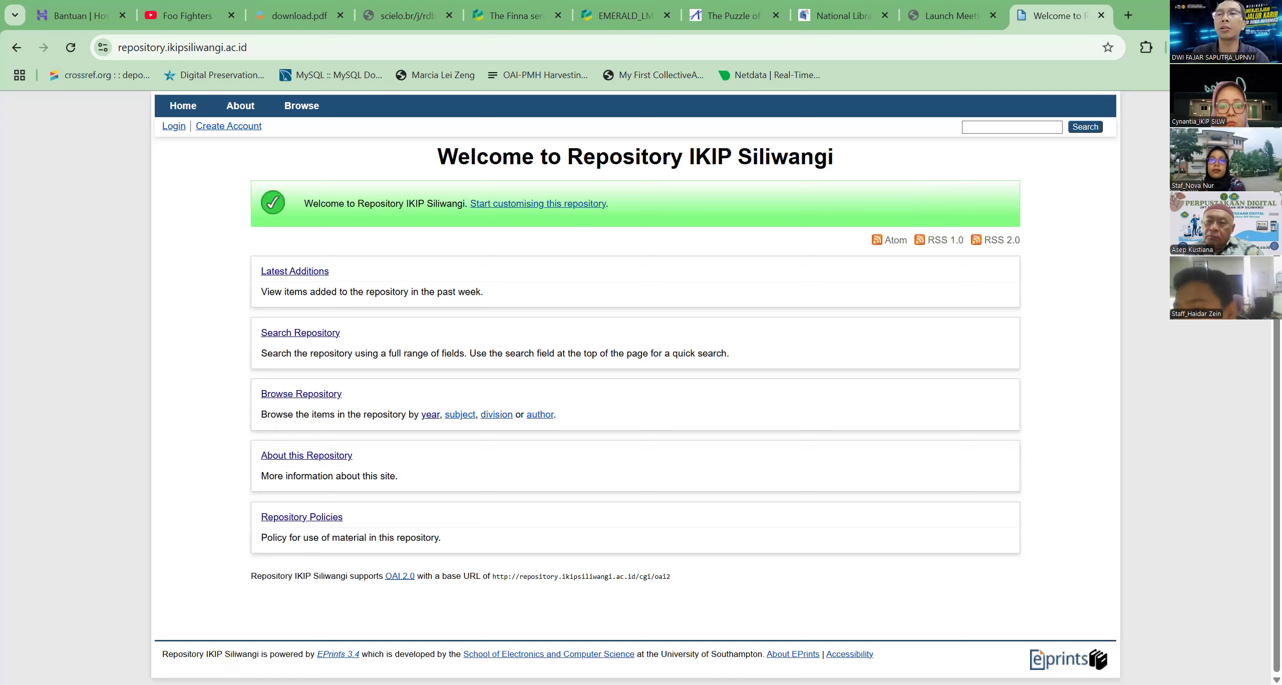
Open Google Scholar in a new tab and search for the researcher's name from the saved search suggestions
{"action": "left_click", "coordinate": [1125, 16]}
{"action": "type", "text": "scholar"}
{"action": "key", "text": "Return"}
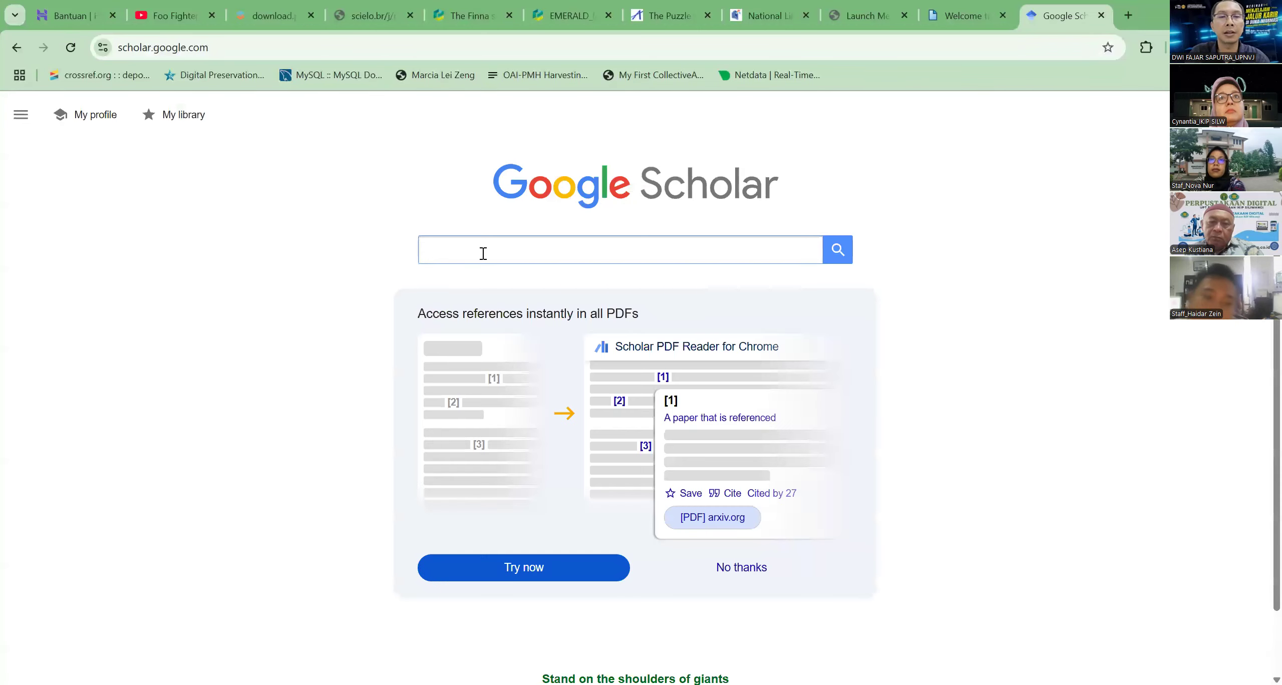
{"action": "left_click", "coordinate": [483, 254]}
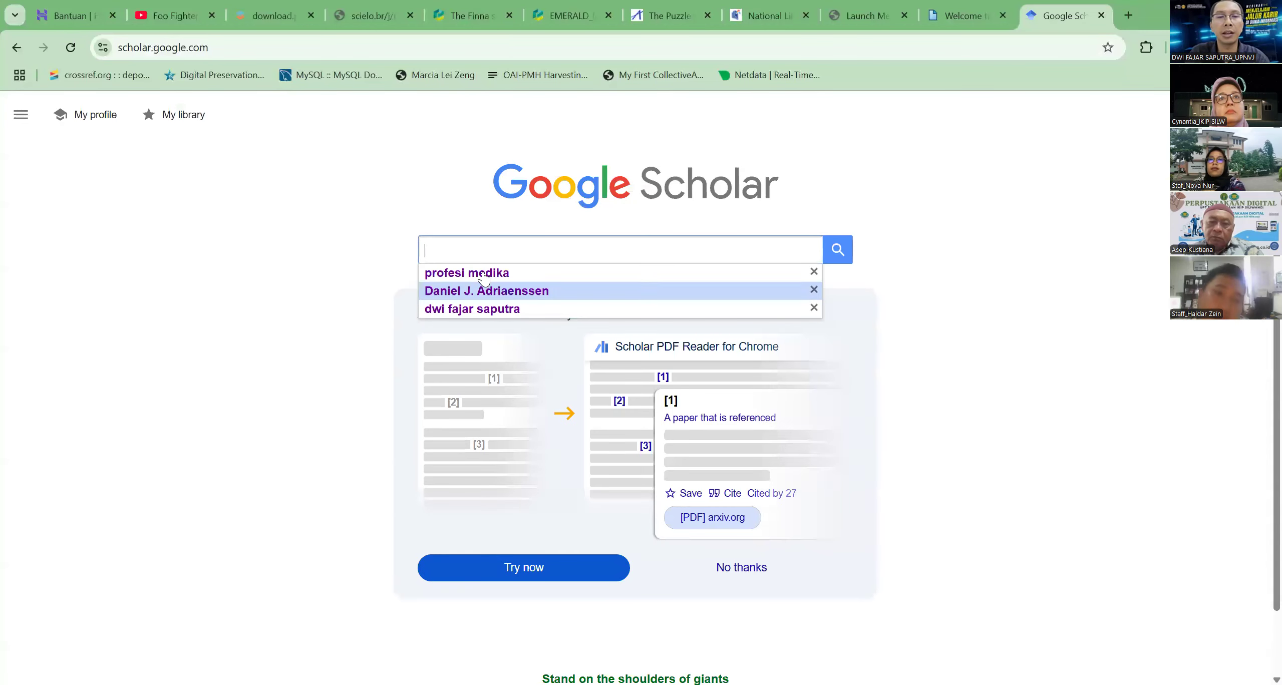
{"action": "left_click", "coordinate": [663, 303]}
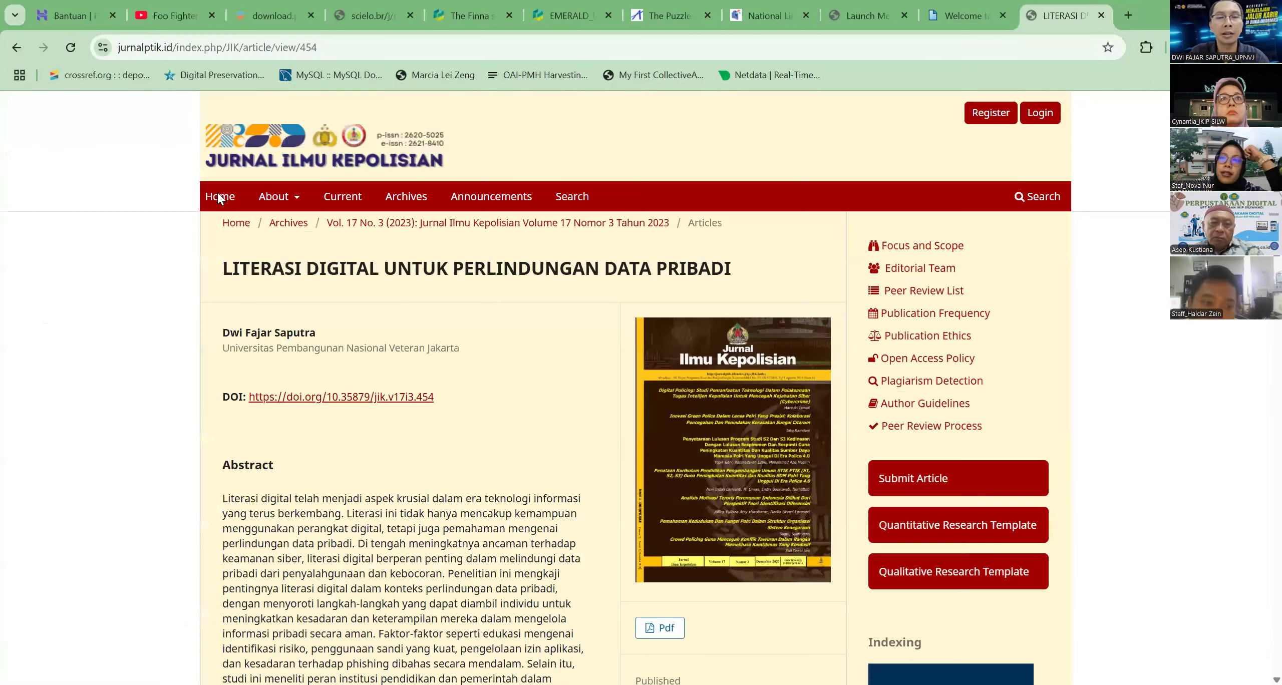
Open the researcher's Scholar user profile and view the article "Literasi digital untuk perlindungan data pribadi" in a new tab
{"action": "left_click", "coordinate": [17, 47]}
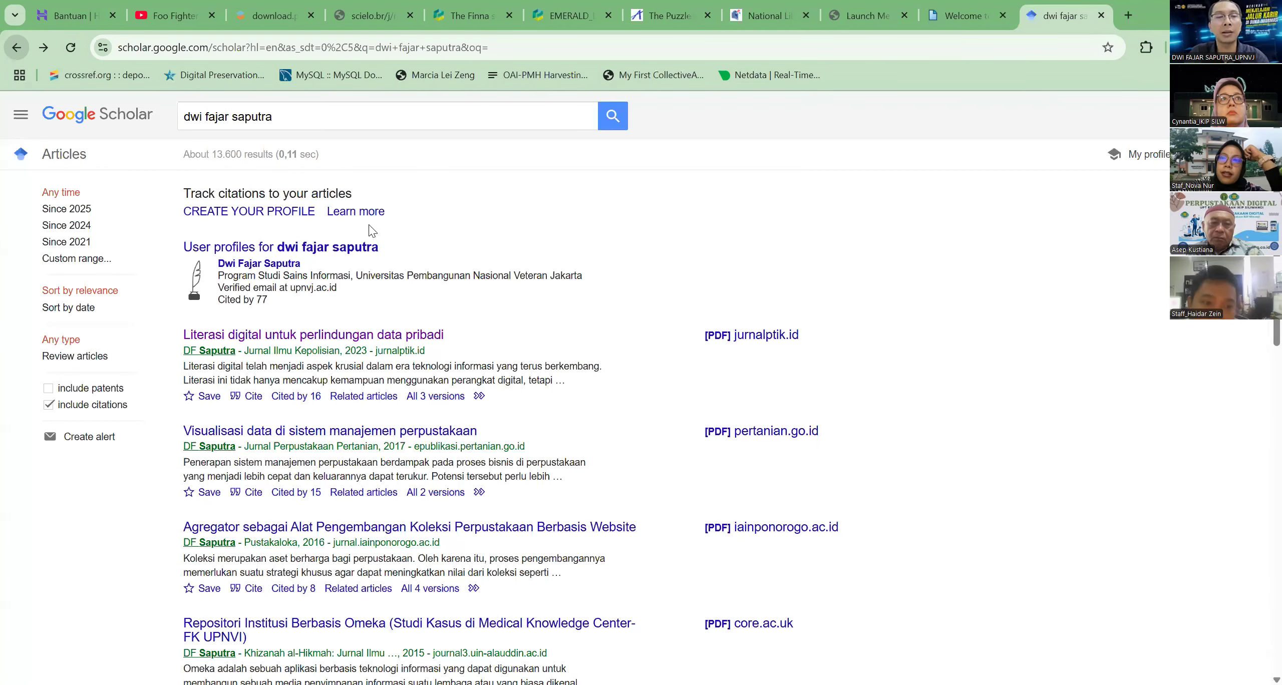
{"action": "left_click", "coordinate": [251, 265]}
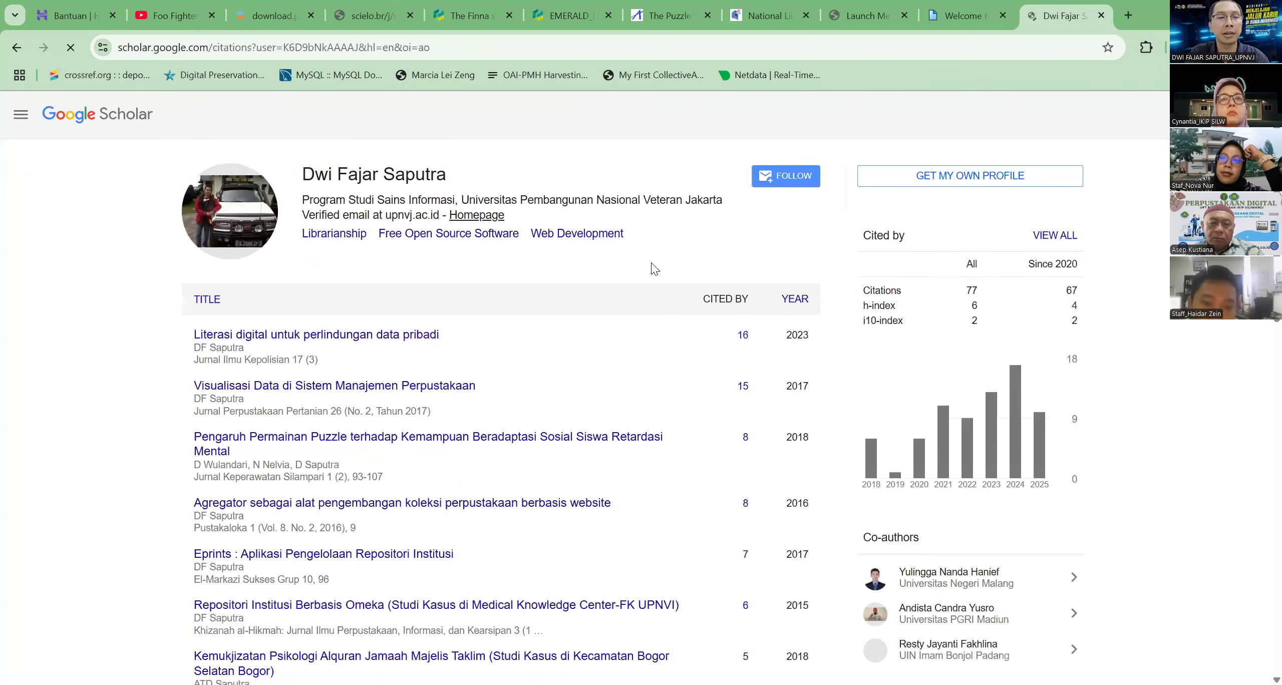
{"action": "scroll", "coordinate": [329, 195], "scroll_direction": "down", "scroll_amount": 3}
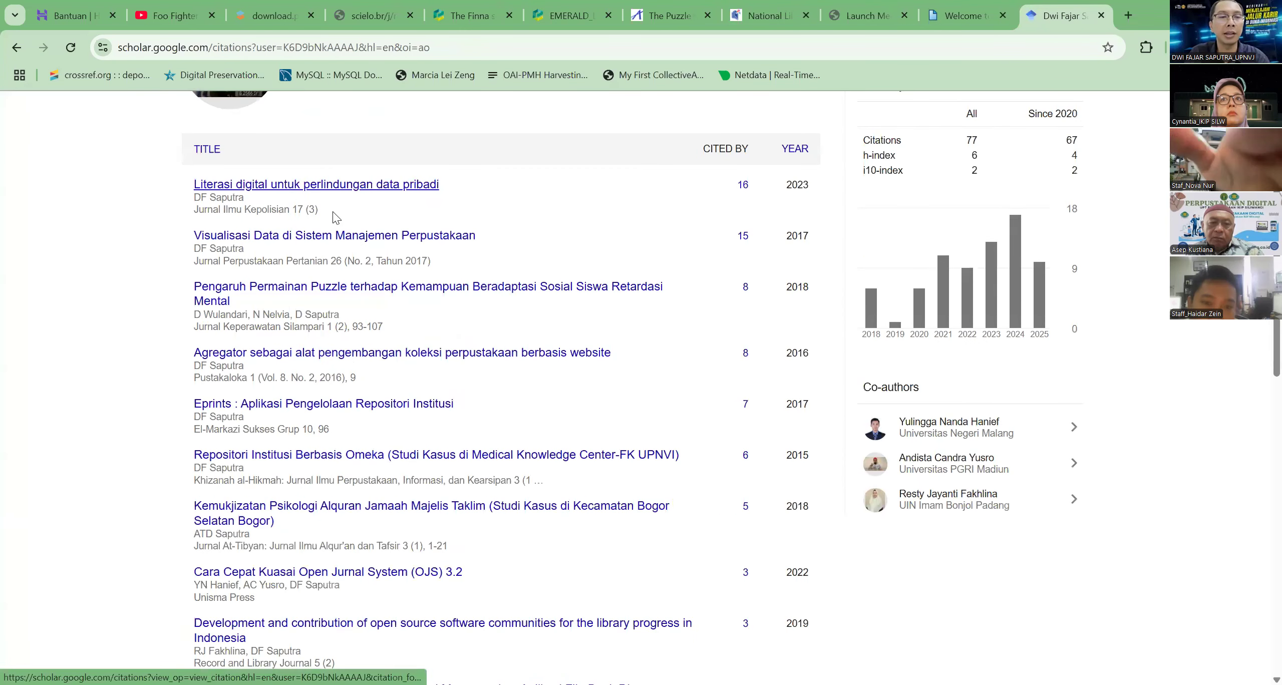
{"action": "right_click", "coordinate": [337, 186]}
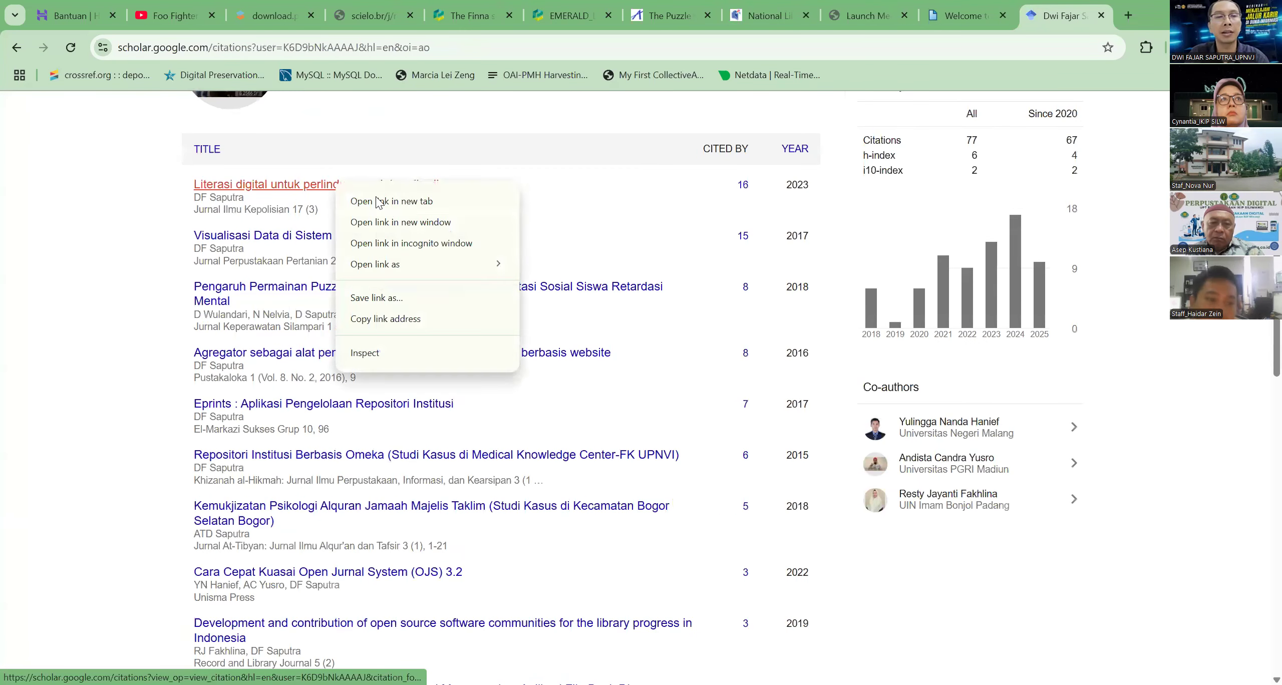
{"action": "left_click", "coordinate": [381, 200]}
{"action": "key", "text": "ctrl+Tab"}
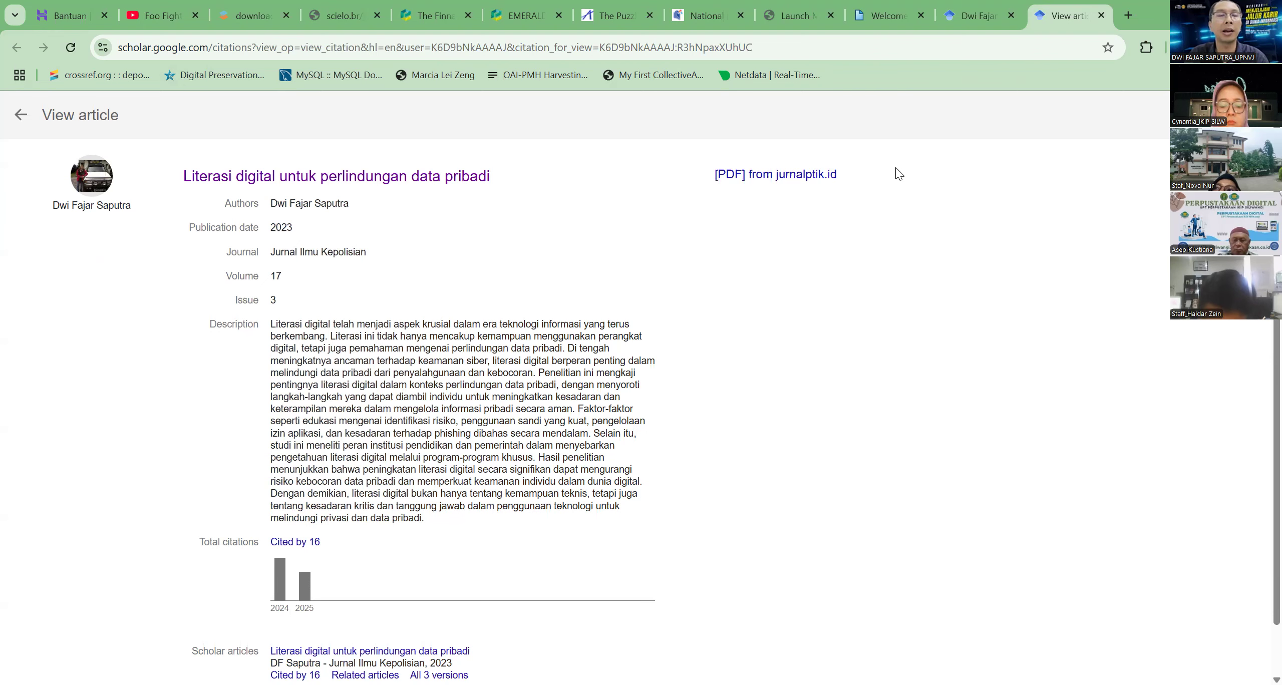
Look through the publication list on the researcher's Scholar profile and return to the Repository IKIP Siliwangi home page
{"action": "left_click", "coordinate": [976, 16]}
{"action": "scroll", "coordinate": [646, 269], "scroll_direction": "up", "scroll_amount": 3}
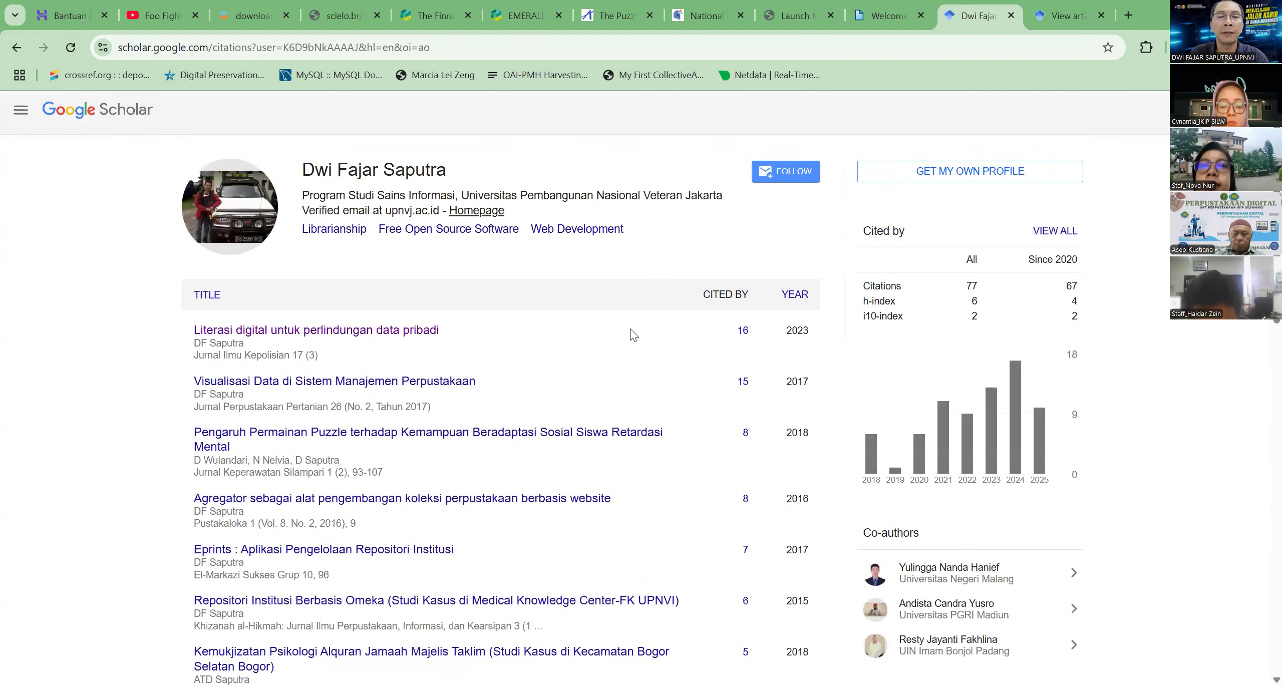
{"action": "scroll", "coordinate": [631, 341], "scroll_direction": "down", "scroll_amount": 15}
{"action": "scroll", "coordinate": [609, 360], "scroll_direction": "down", "scroll_amount": 2}
{"action": "scroll", "coordinate": [615, 357], "scroll_direction": "up", "scroll_amount": 17}
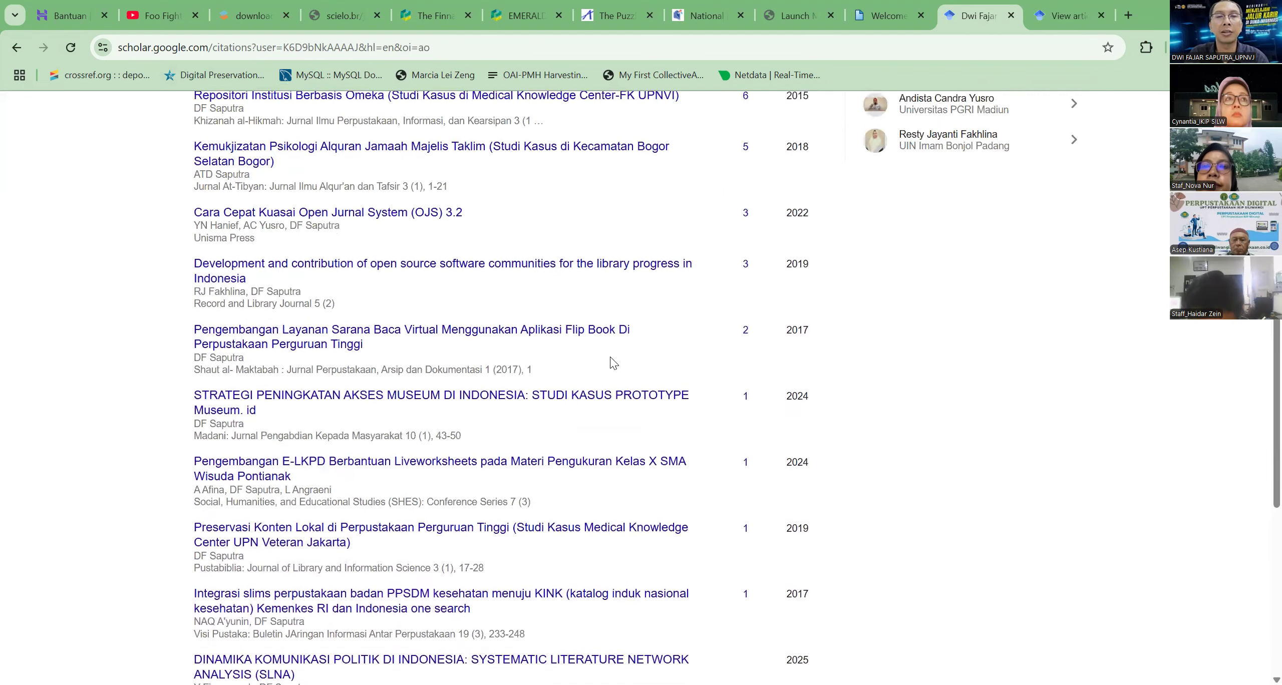
{"action": "left_click", "coordinate": [886, 16]}
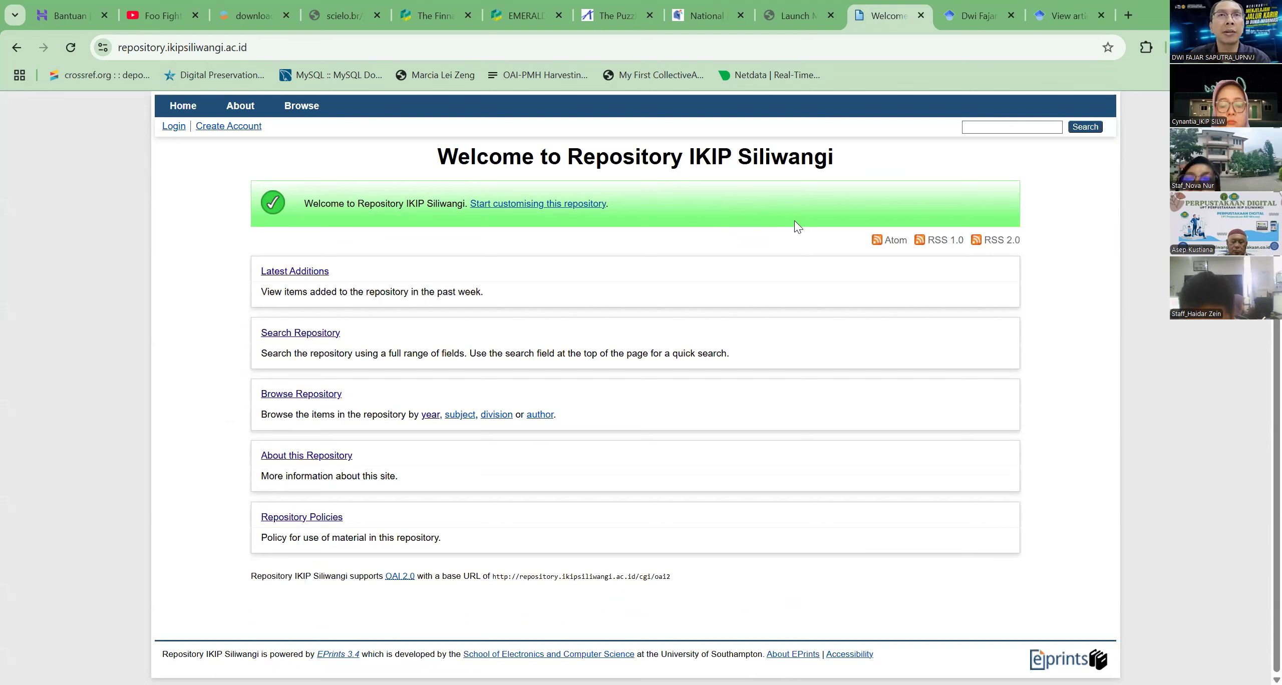
Try to load repositori.kemdikbud.go.id in place of the Scholar article page, and close that tab
{"action": "left_click", "coordinate": [1042, 14]}
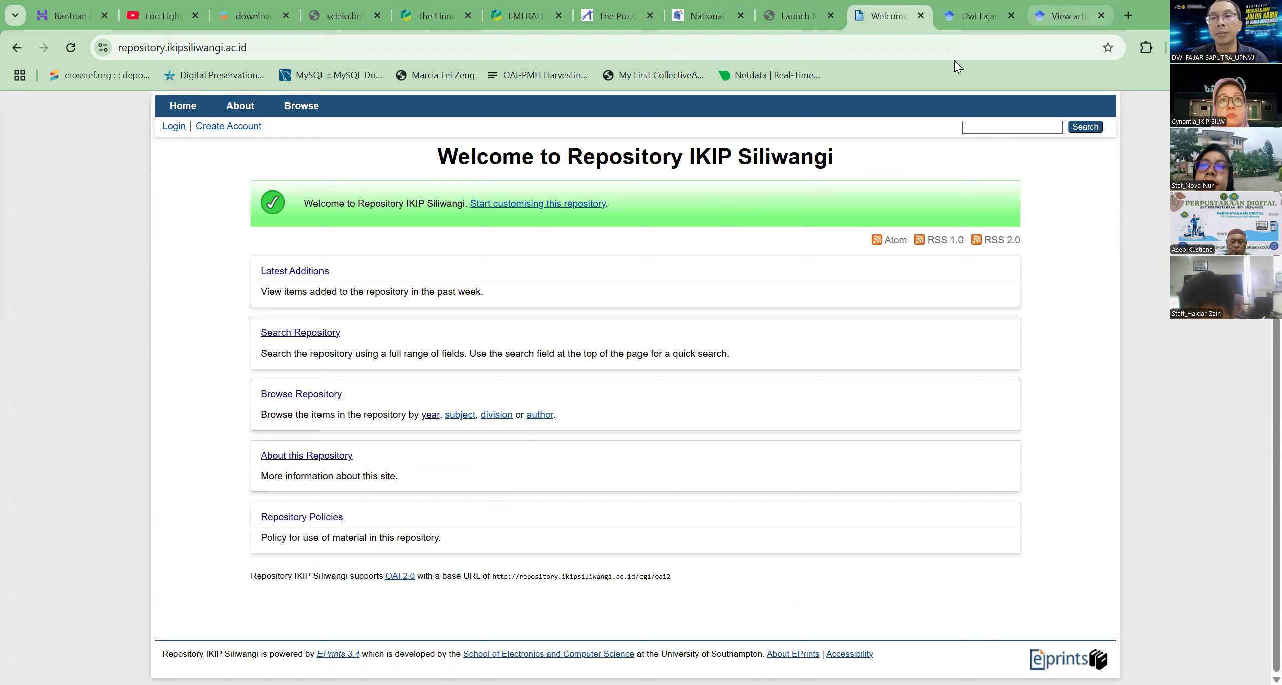
{"action": "left_click", "coordinate": [931, 51]}
{"action": "type", "text": "repository.ikipsiliwangi.ac.id"}
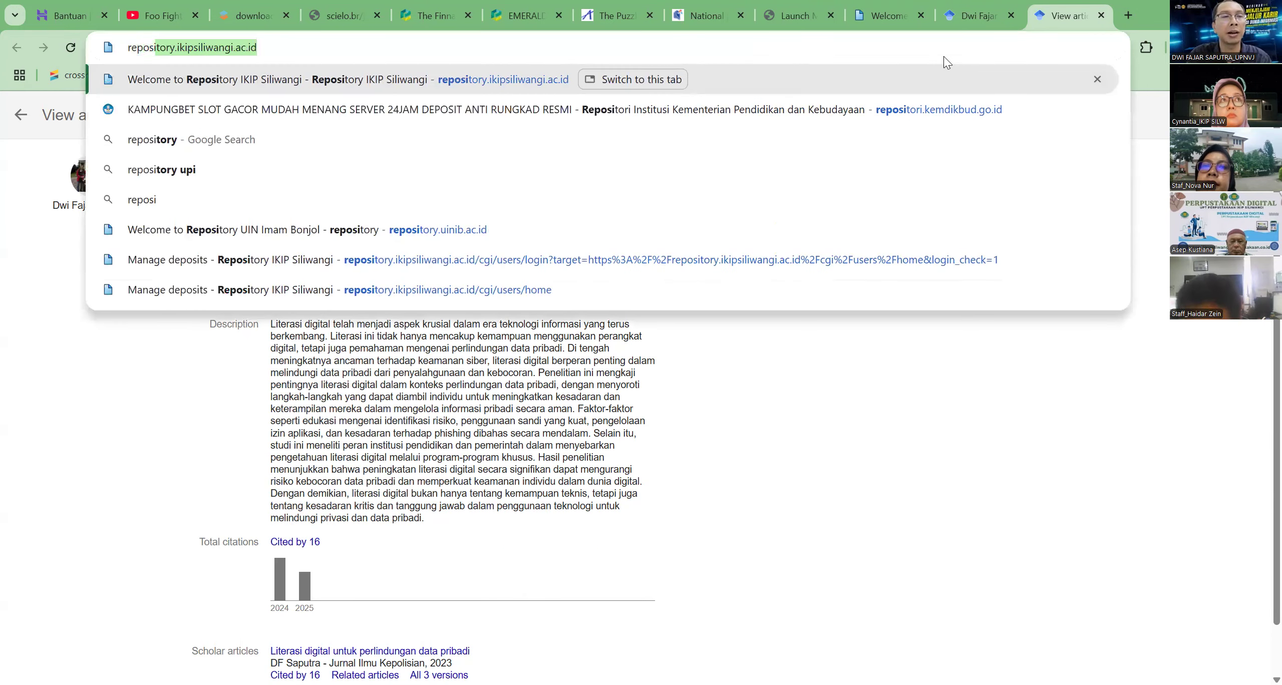
{"action": "key", "text": "Return"}
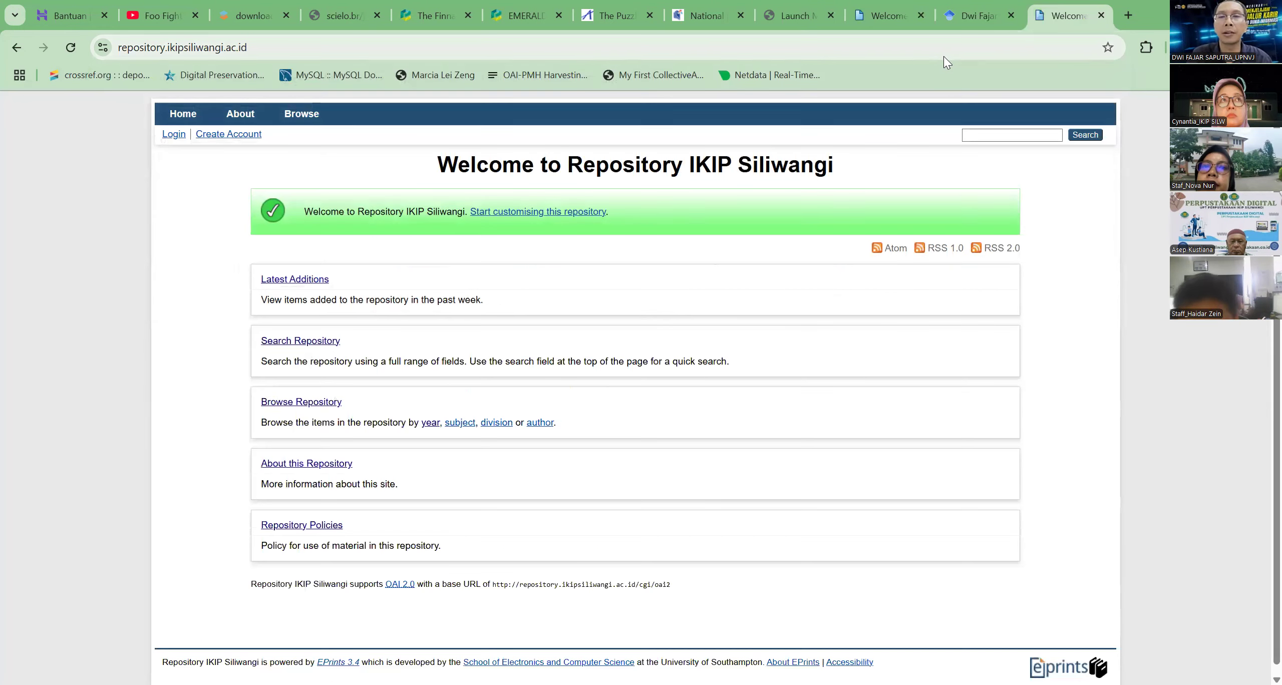
{"action": "left_click", "coordinate": [939, 56]}
{"action": "type", "text": "reposi"}
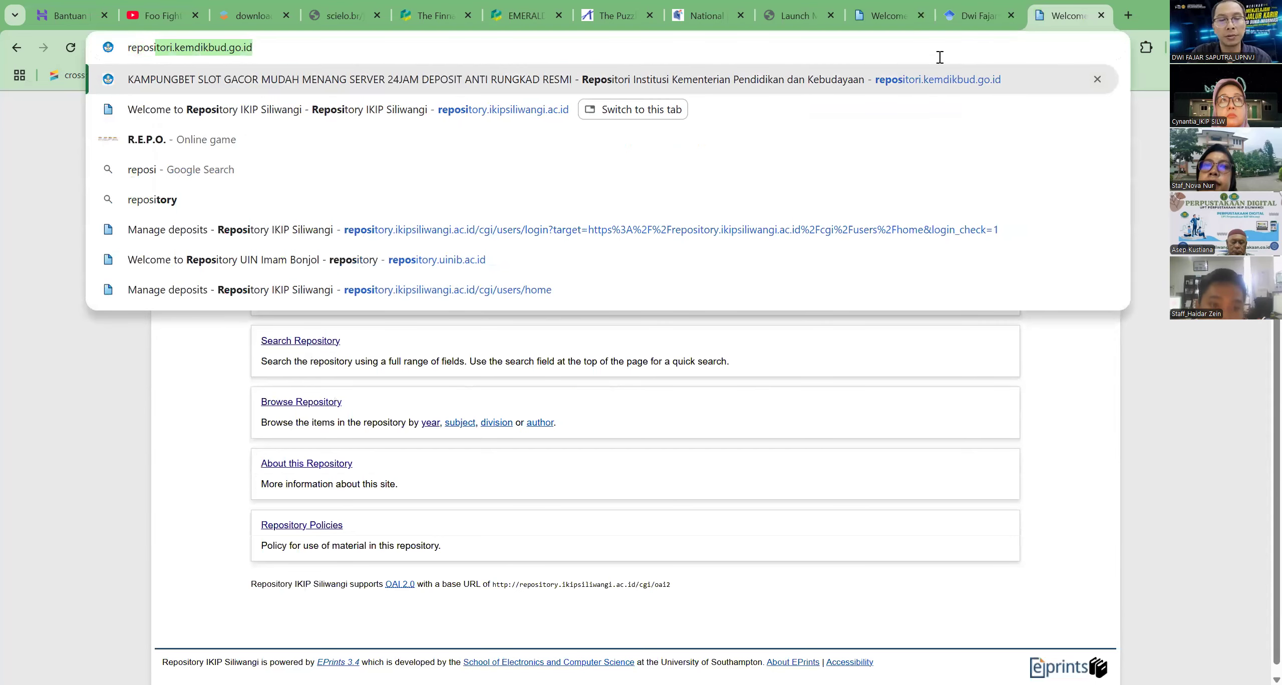
{"action": "key", "text": "Return"}
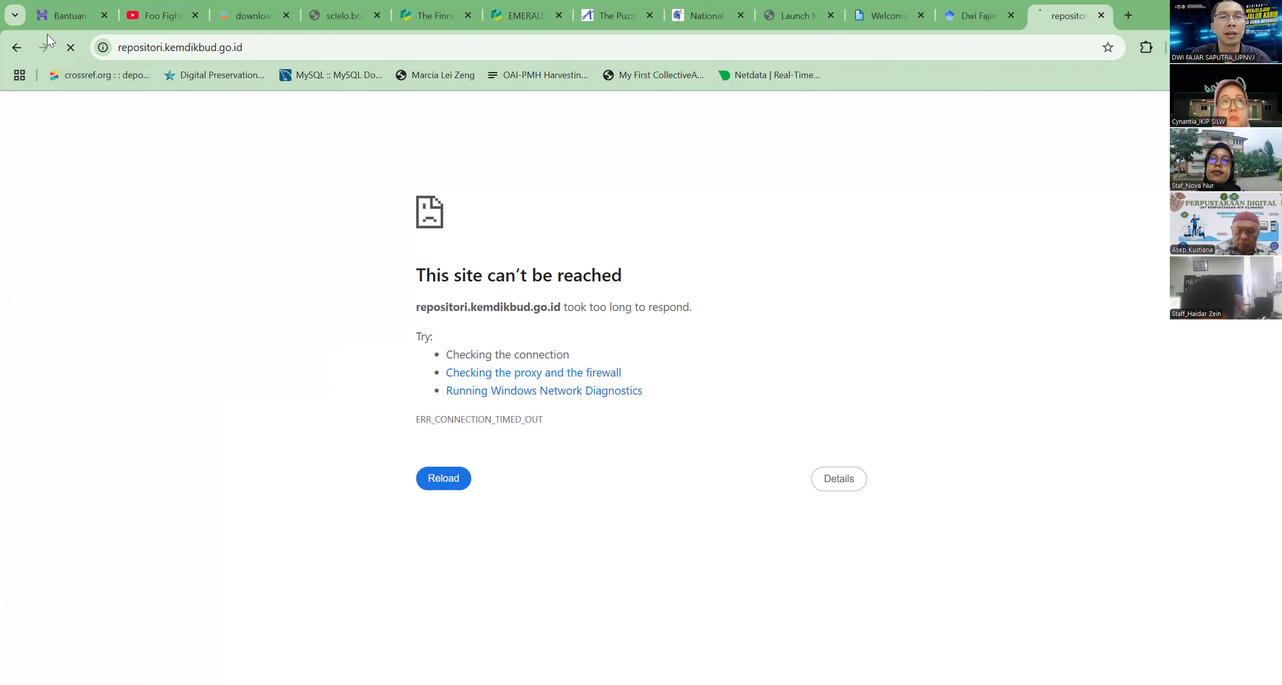
{"action": "left_click", "coordinate": [1101, 15]}
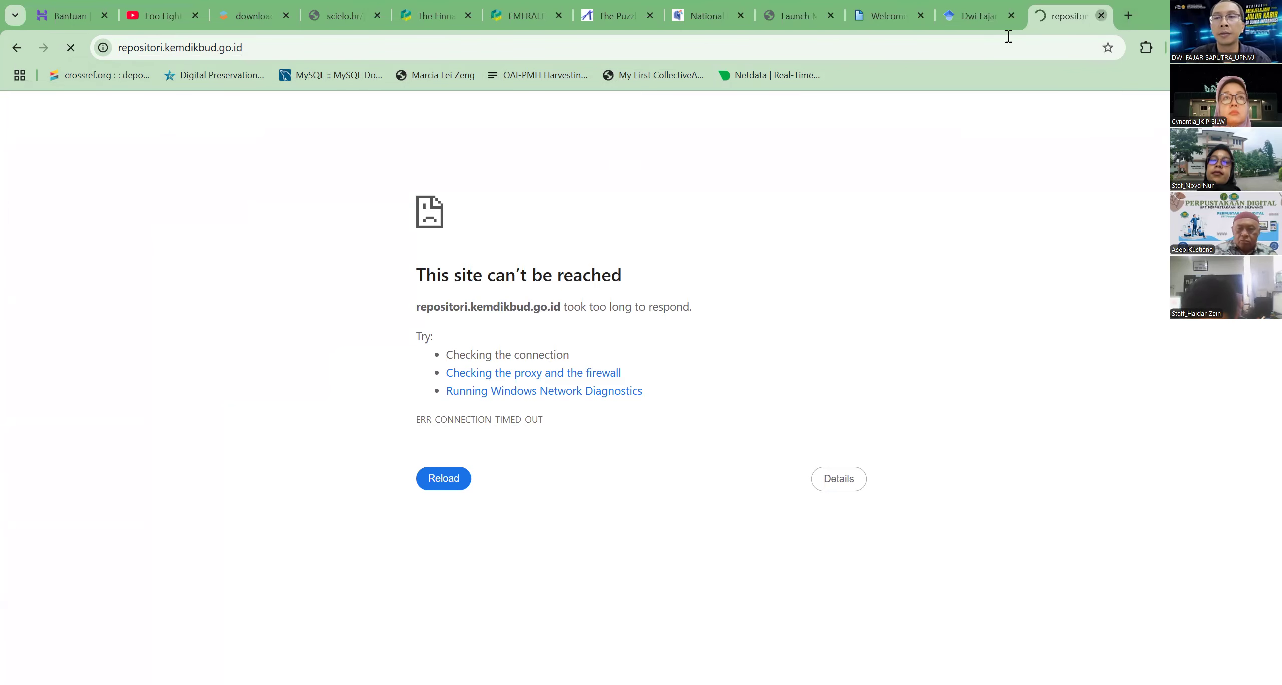
Open repository.upnvj.ac.id in a new tab and display its Help page with the user documentation
{"action": "left_click", "coordinate": [1129, 17]}
{"action": "type", "text": "repos"}
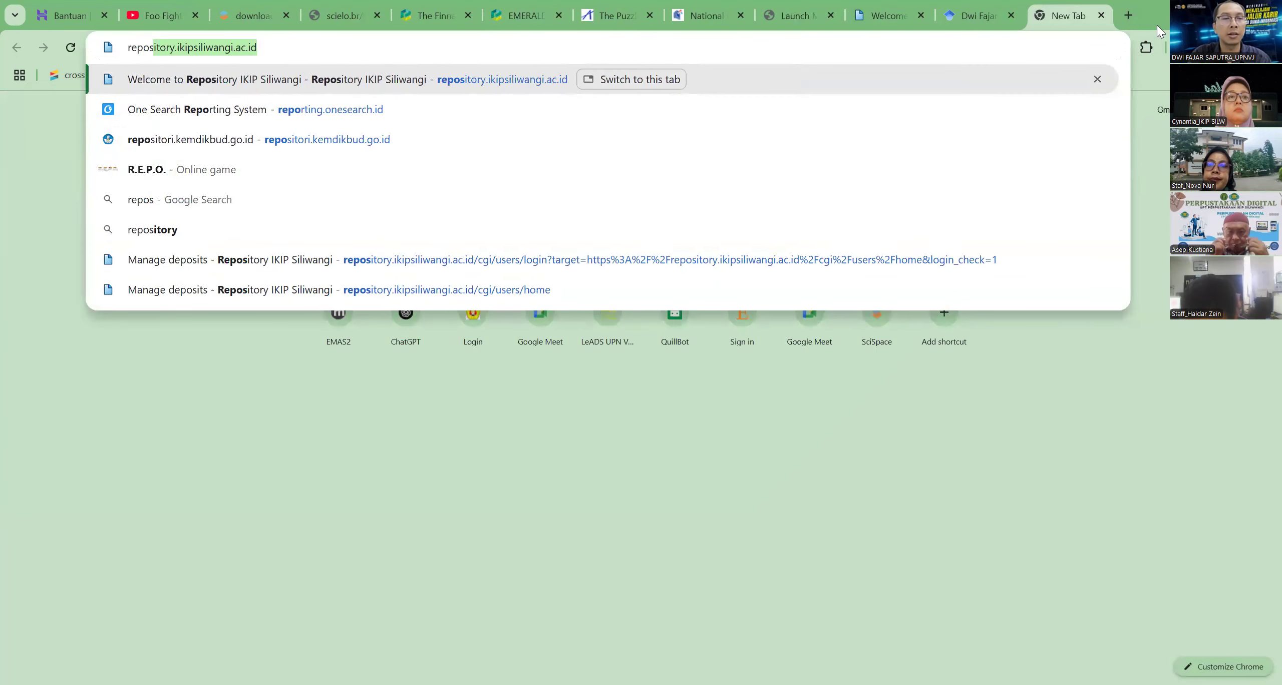
{"action": "type", "text": "itory.upn"}
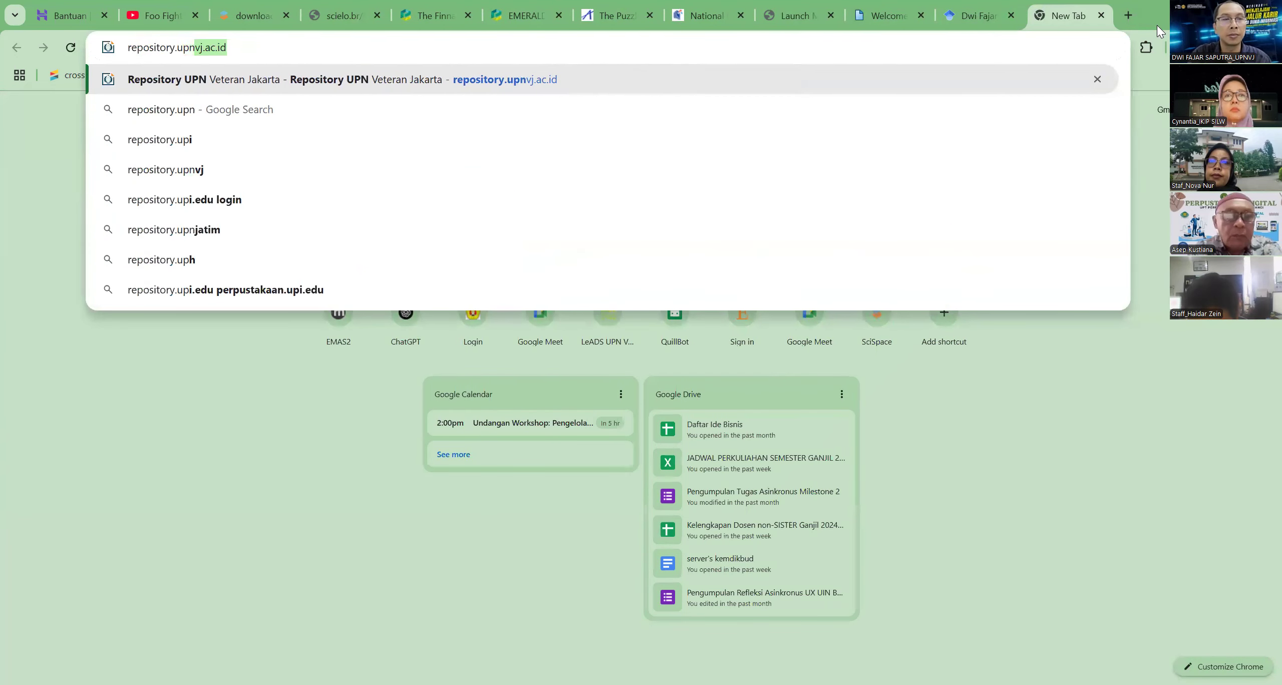
{"action": "key", "text": "Return"}
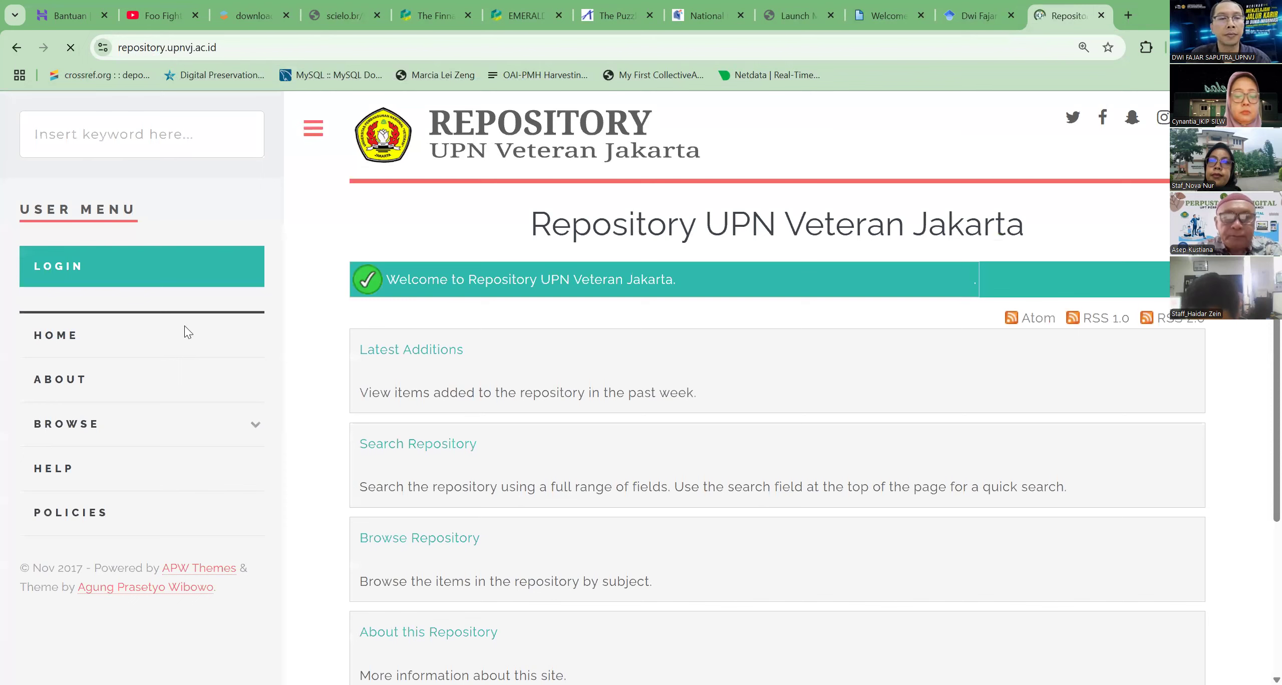
{"action": "left_click", "coordinate": [48, 505]}
{"action": "left_click", "coordinate": [54, 471]}
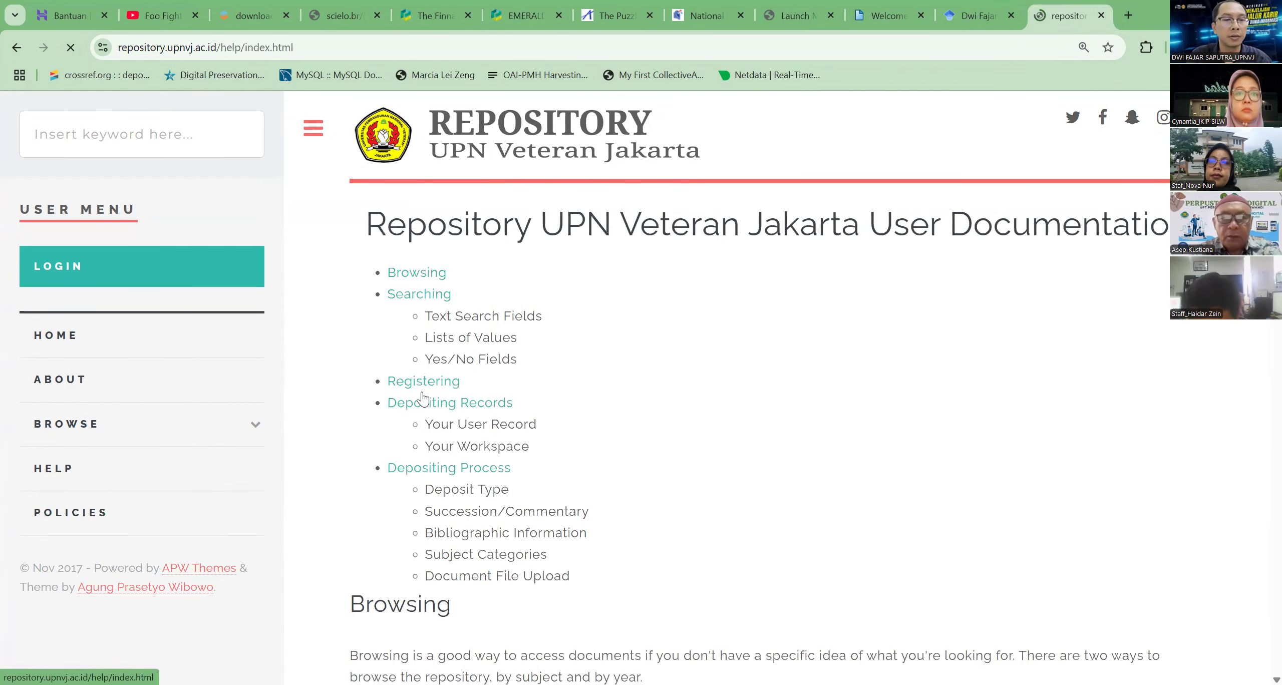
Read the help documentation on searching and highlight the "Depositing Records" and "Registering" headings
{"action": "scroll", "coordinate": [545, 401], "scroll_direction": "down", "scroll_amount": 2}
{"action": "scroll", "coordinate": [546, 419], "scroll_direction": "down", "scroll_amount": 12}
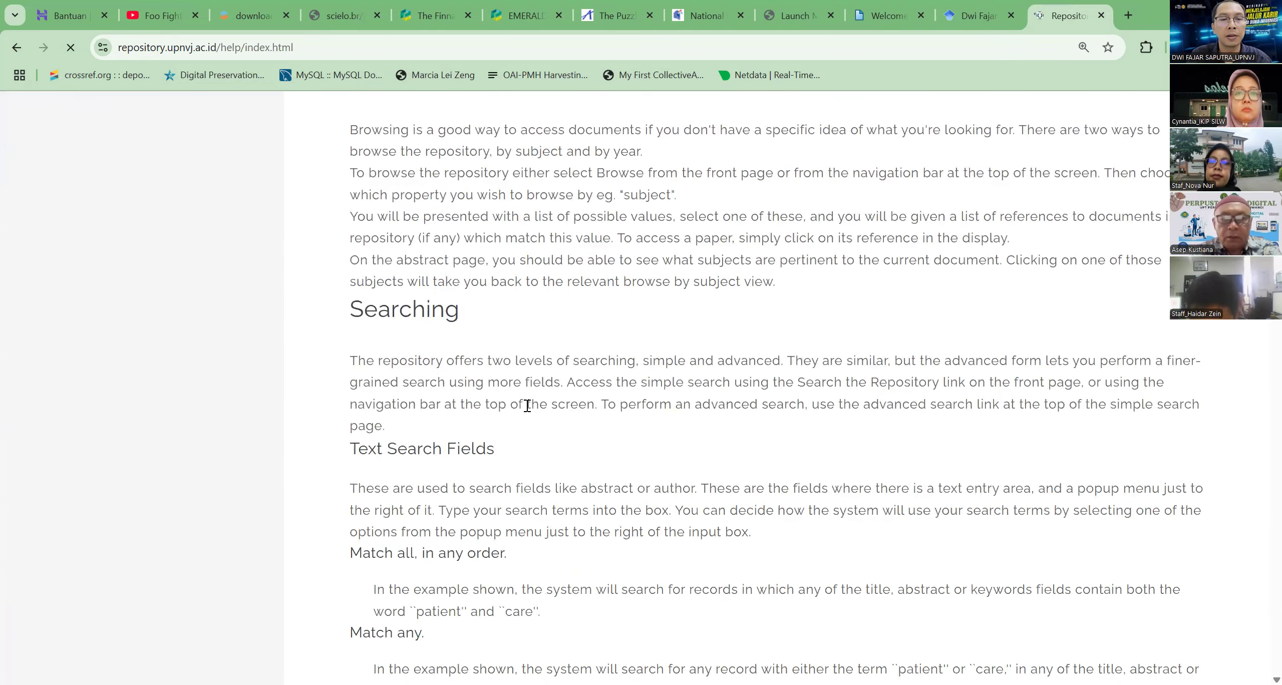
{"action": "scroll", "coordinate": [527, 411], "scroll_direction": "down", "scroll_amount": 15}
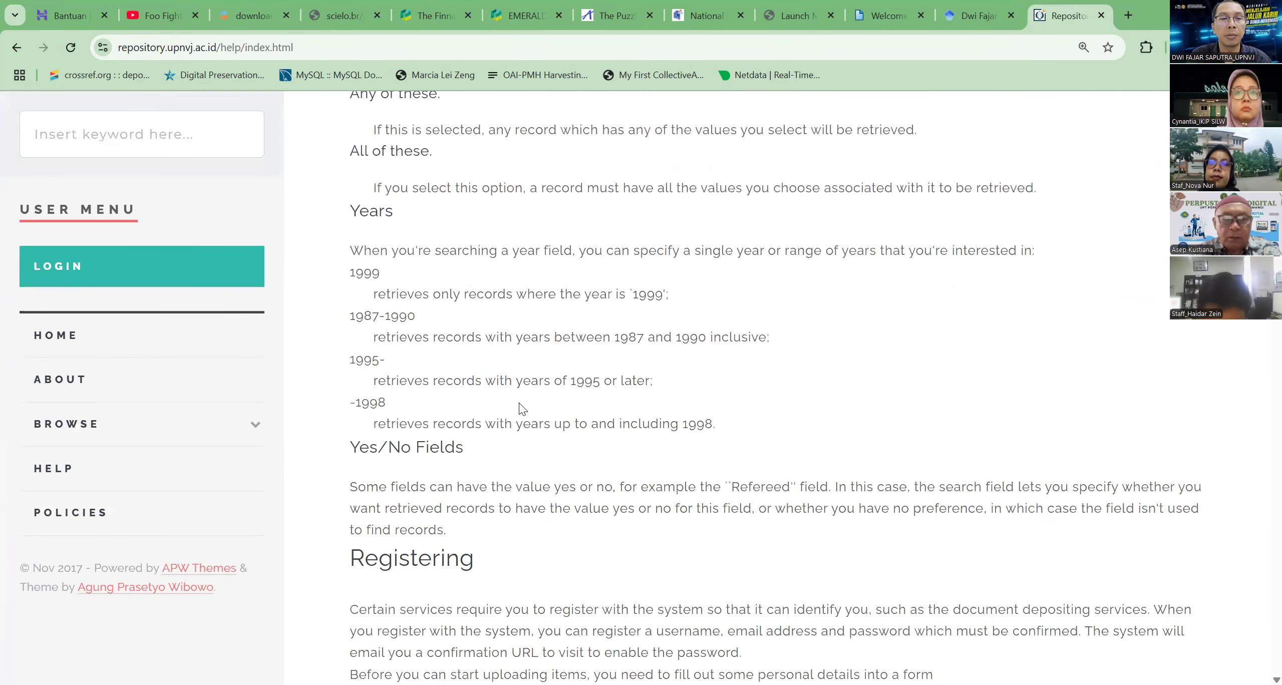
{"action": "scroll", "coordinate": [521, 407], "scroll_direction": "down", "scroll_amount": 5}
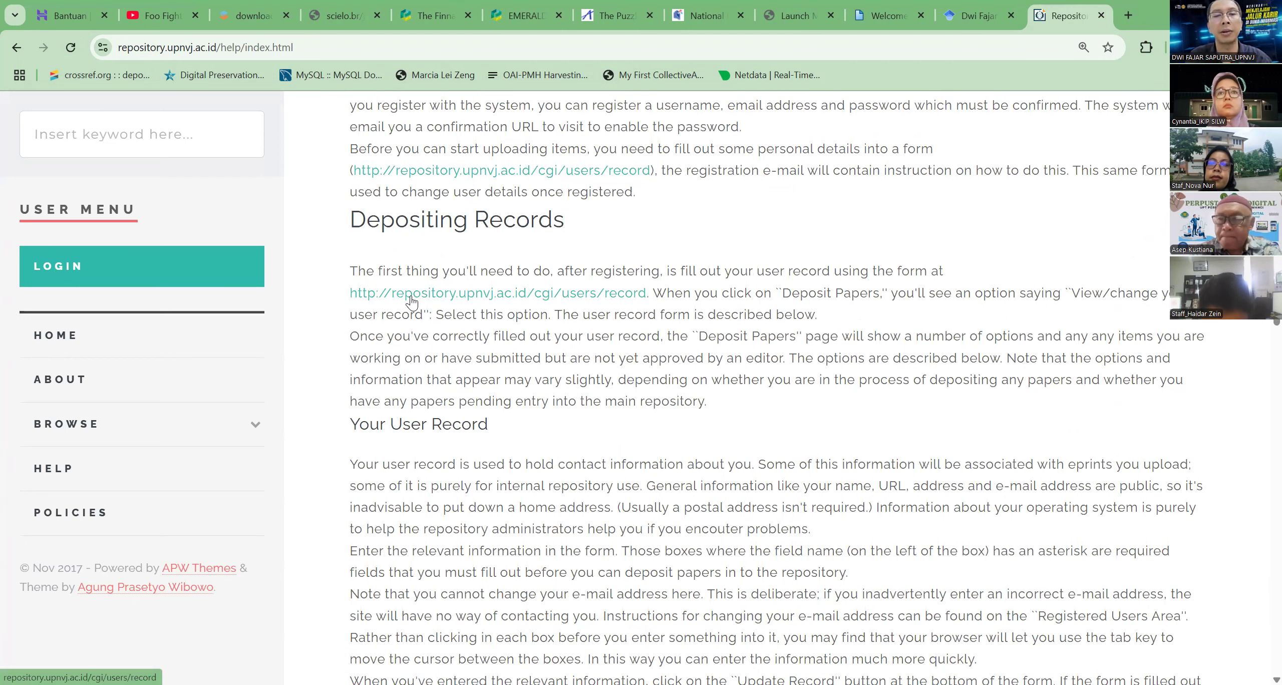
{"action": "scroll", "coordinate": [415, 302], "scroll_direction": "up", "scroll_amount": 1}
{"action": "scroll", "coordinate": [415, 302], "scroll_direction": "up", "scroll_amount": 2}
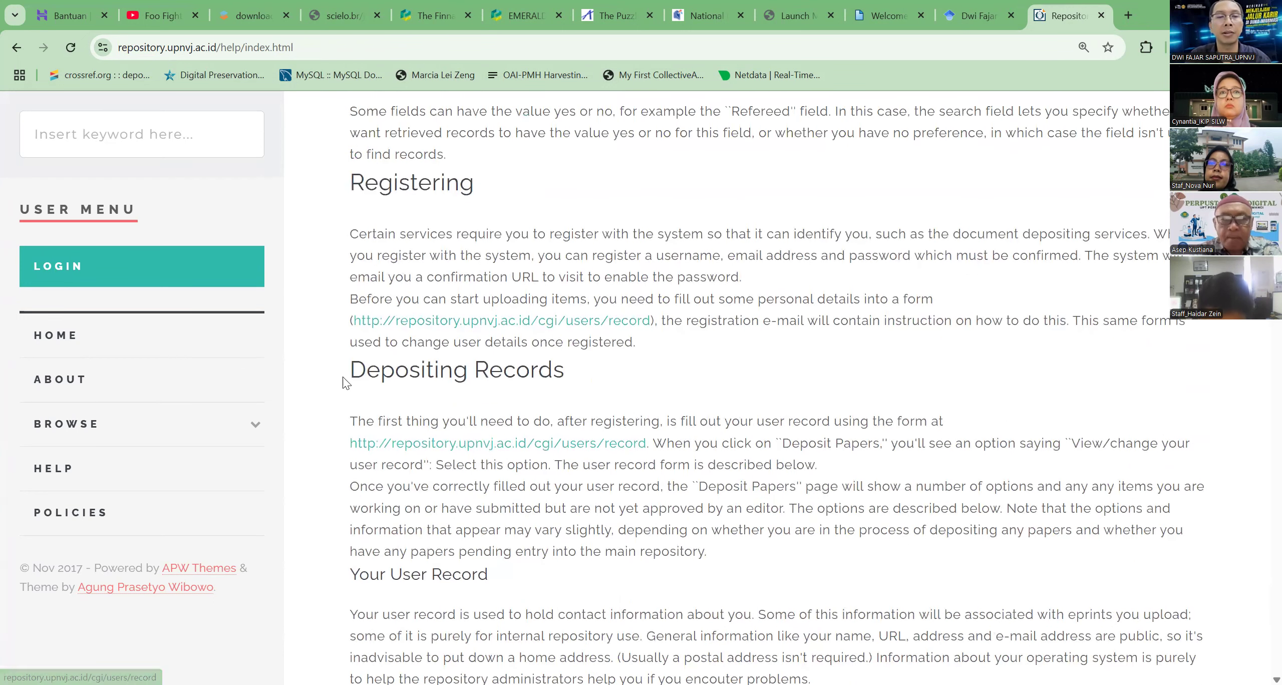
{"action": "left_click_drag", "start_coordinate": [350, 369], "coordinate": [584, 391]}
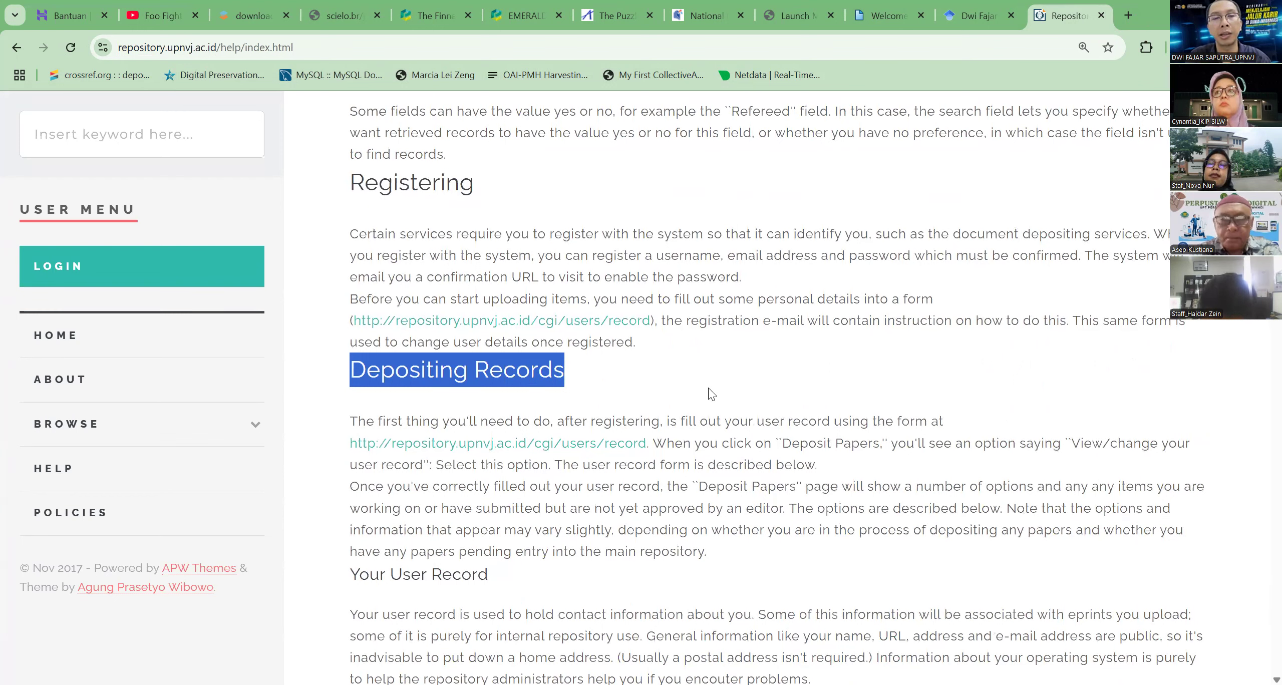
{"action": "left_click_drag", "start_coordinate": [350, 184], "coordinate": [489, 199]}
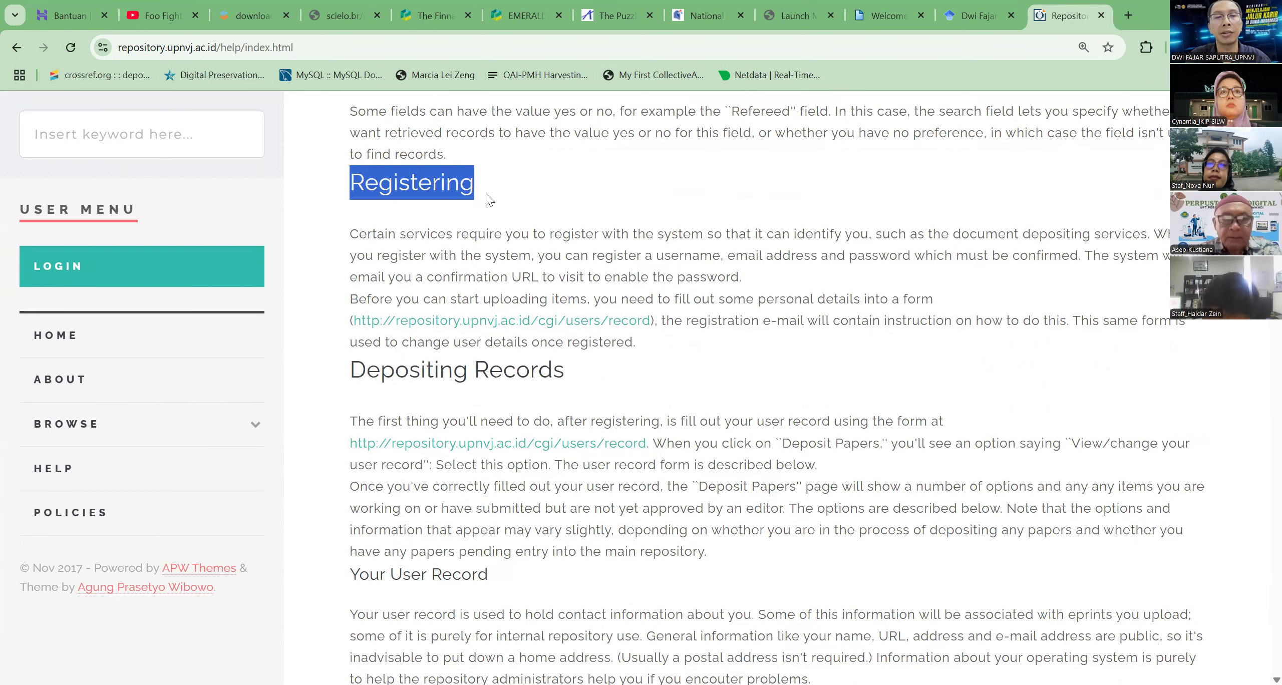
Examine the workspace option buttons described in the help documentation, highlighting the "Delete" heading
{"action": "scroll", "coordinate": [757, 357], "scroll_direction": "down", "scroll_amount": 15}
{"action": "scroll", "coordinate": [758, 357], "scroll_direction": "down", "scroll_amount": 8}
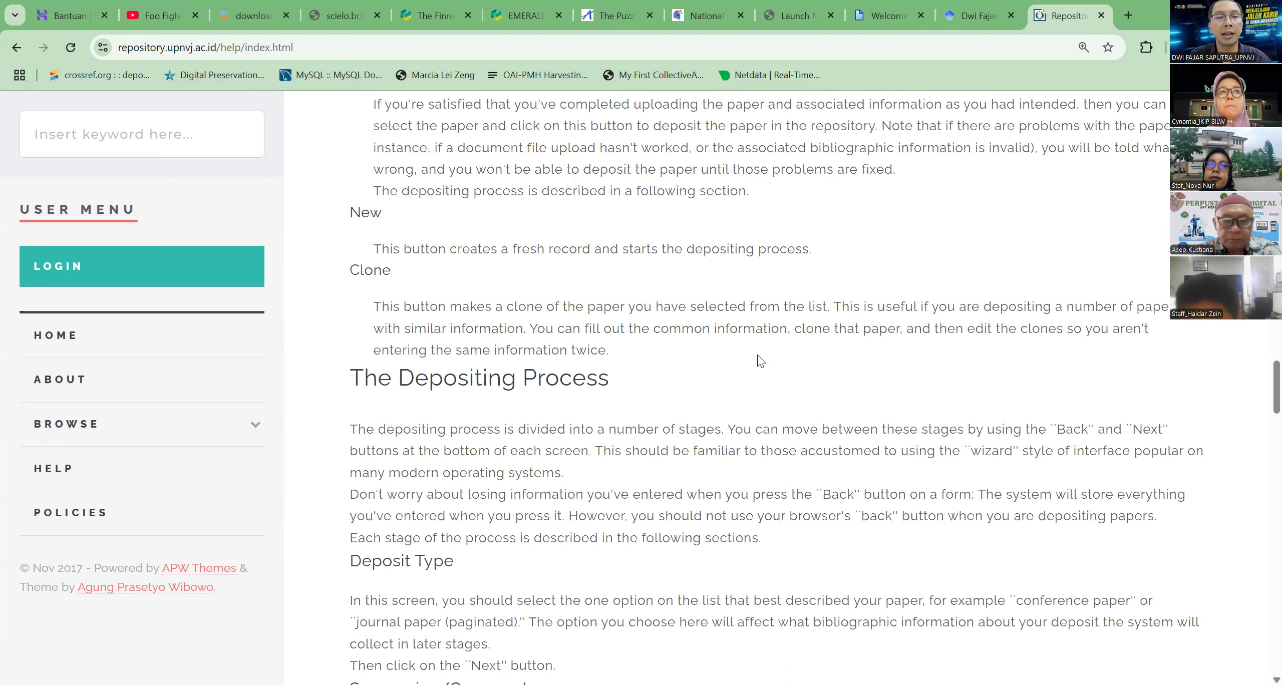
{"action": "scroll", "coordinate": [758, 361], "scroll_direction": "up", "scroll_amount": 1}
{"action": "scroll", "coordinate": [380, 262], "scroll_direction": "up", "scroll_amount": 4}
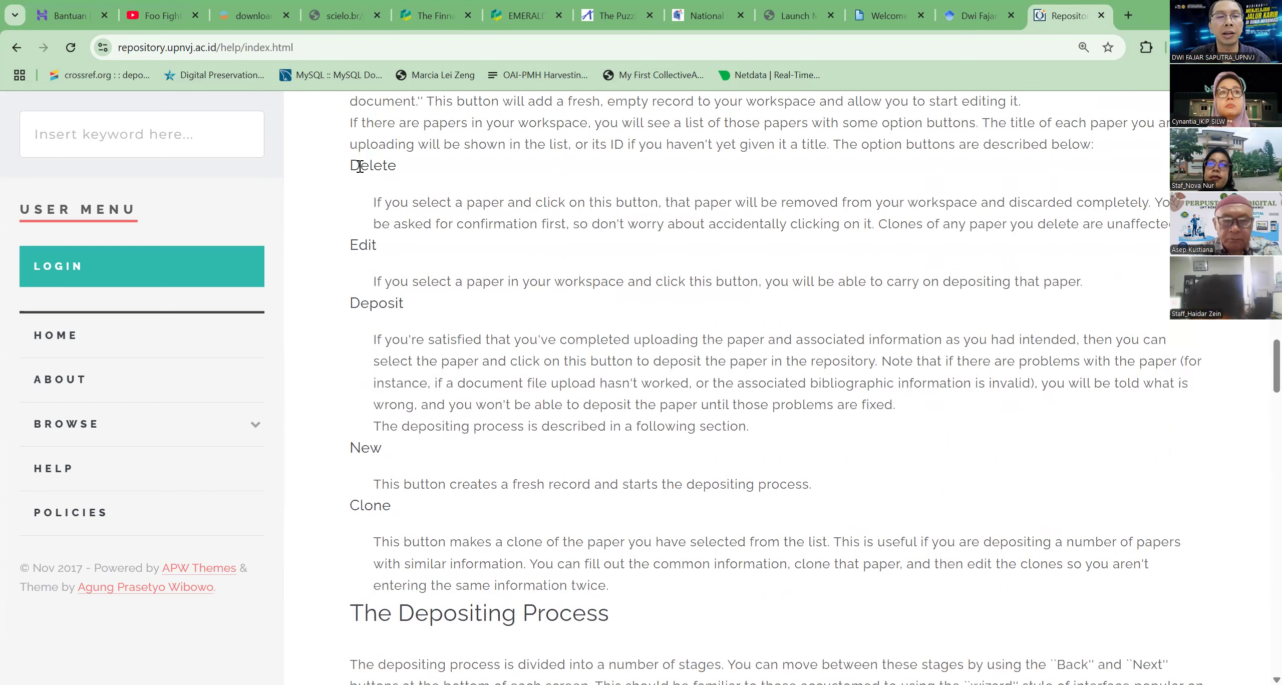
{"action": "left_click_drag", "start_coordinate": [349, 168], "coordinate": [413, 179]}
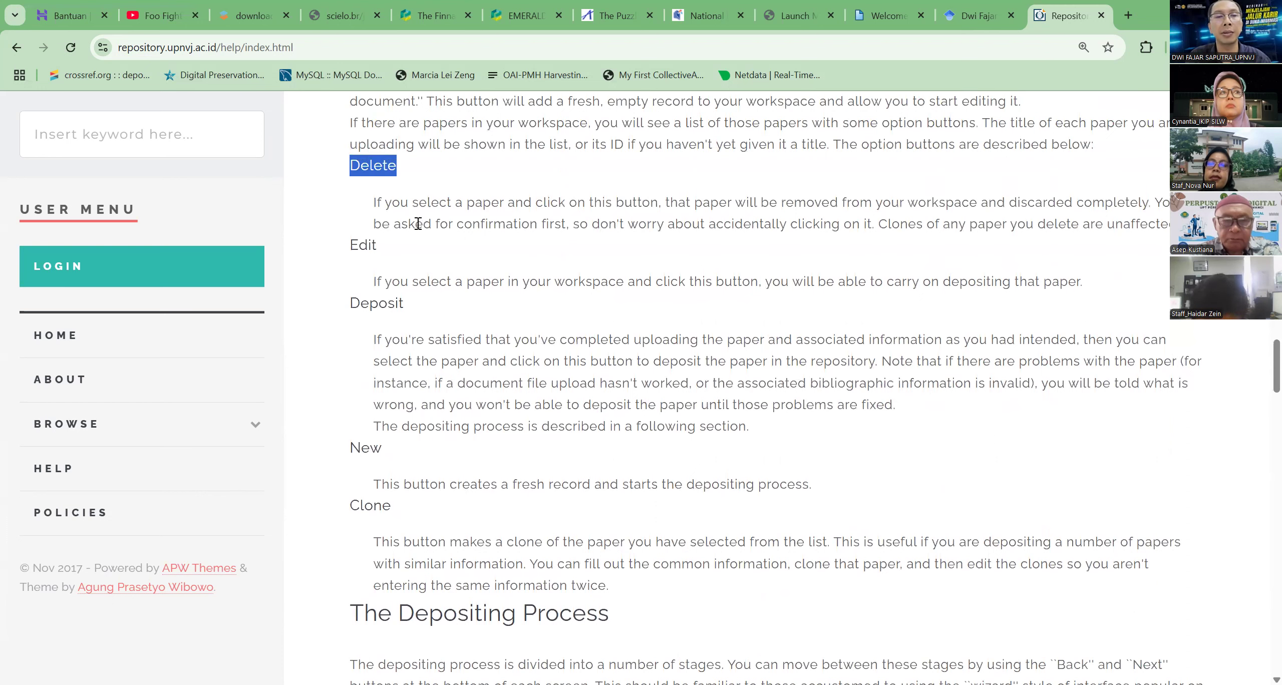
{"action": "left_click_drag", "start_coordinate": [418, 224], "coordinate": [416, 224]}
{"action": "left_click", "coordinate": [422, 244]}
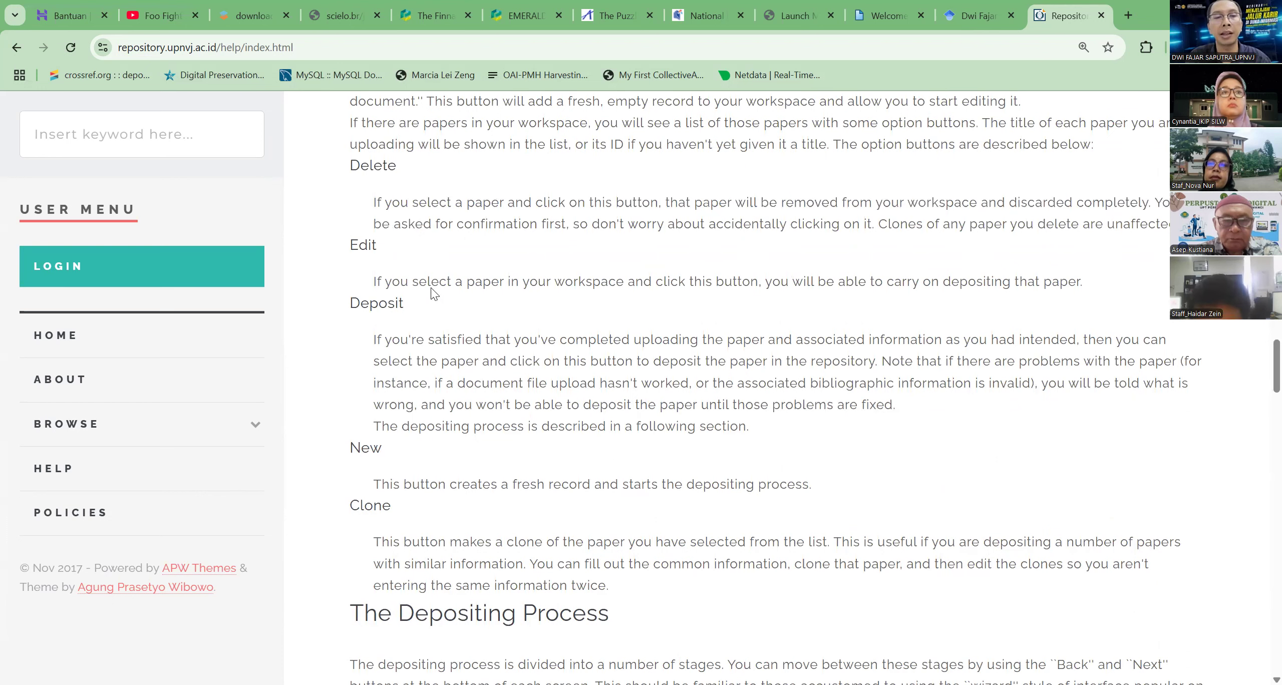
Read the help sections on the depositing process and bibliographic information, and return to the Repository IKIP Siliwangi home page
{"action": "scroll", "coordinate": [426, 315], "scroll_direction": "down", "scroll_amount": 7}
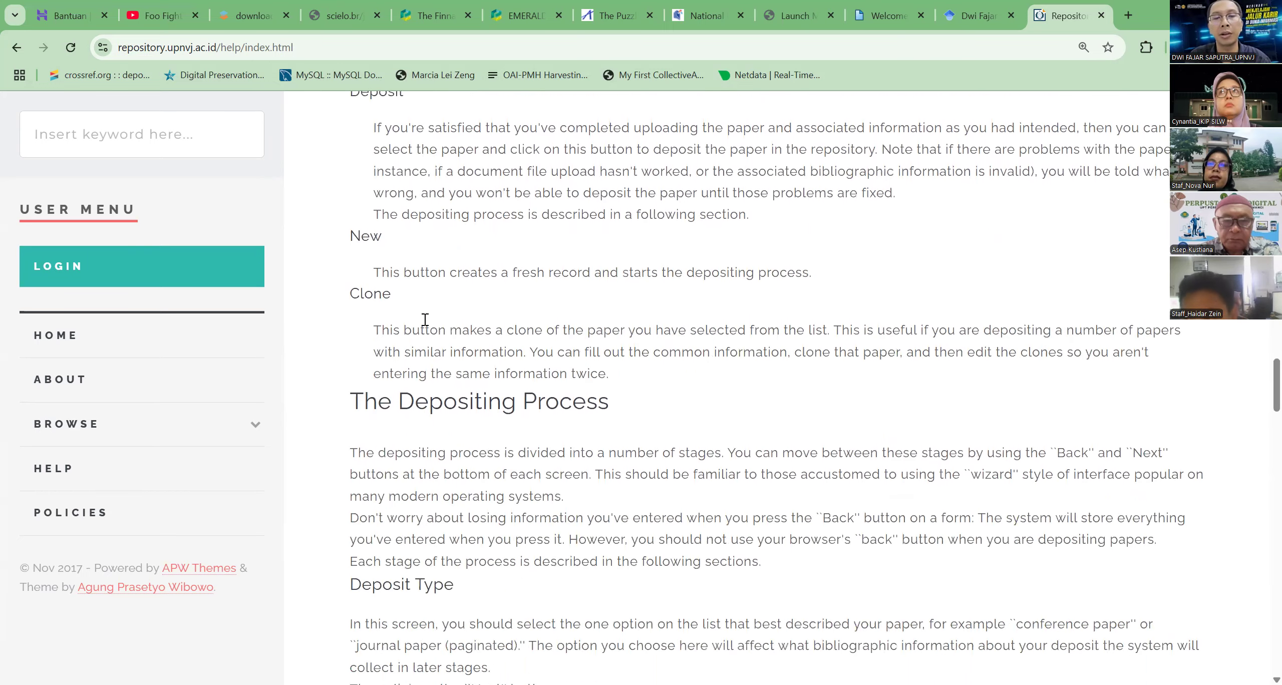
{"action": "scroll", "coordinate": [425, 328], "scroll_direction": "down", "scroll_amount": 20}
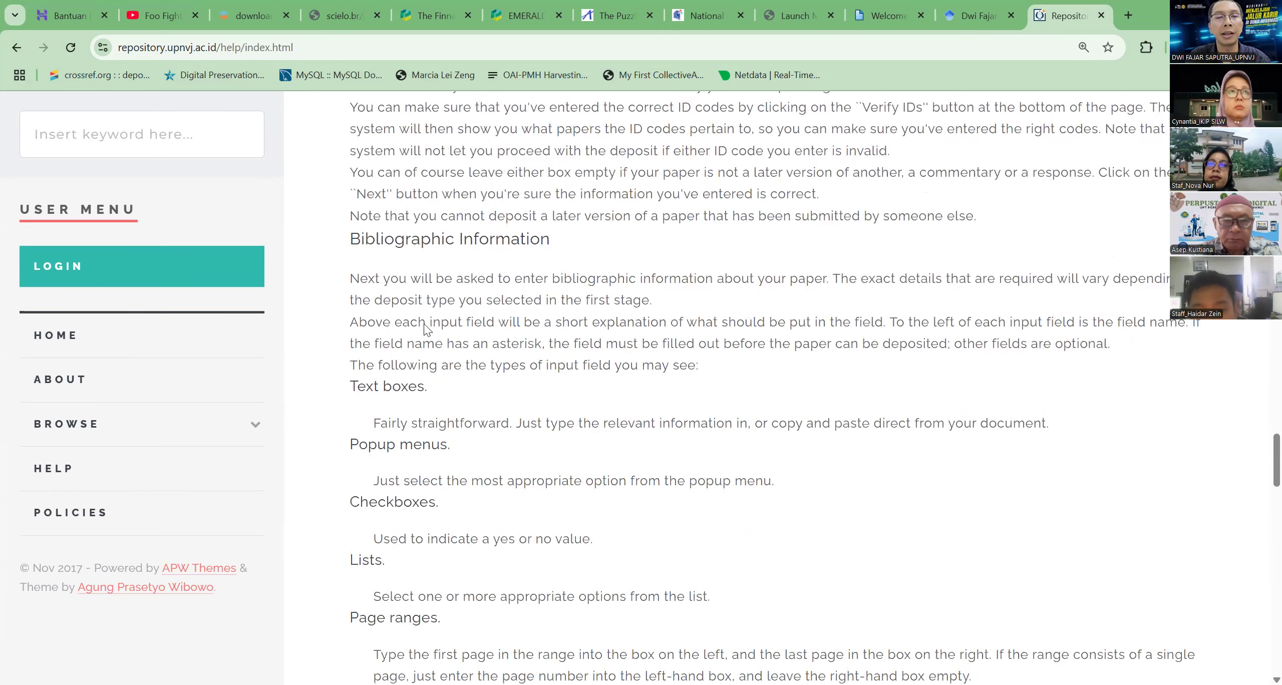
{"action": "scroll", "coordinate": [425, 323], "scroll_direction": "down", "scroll_amount": 1}
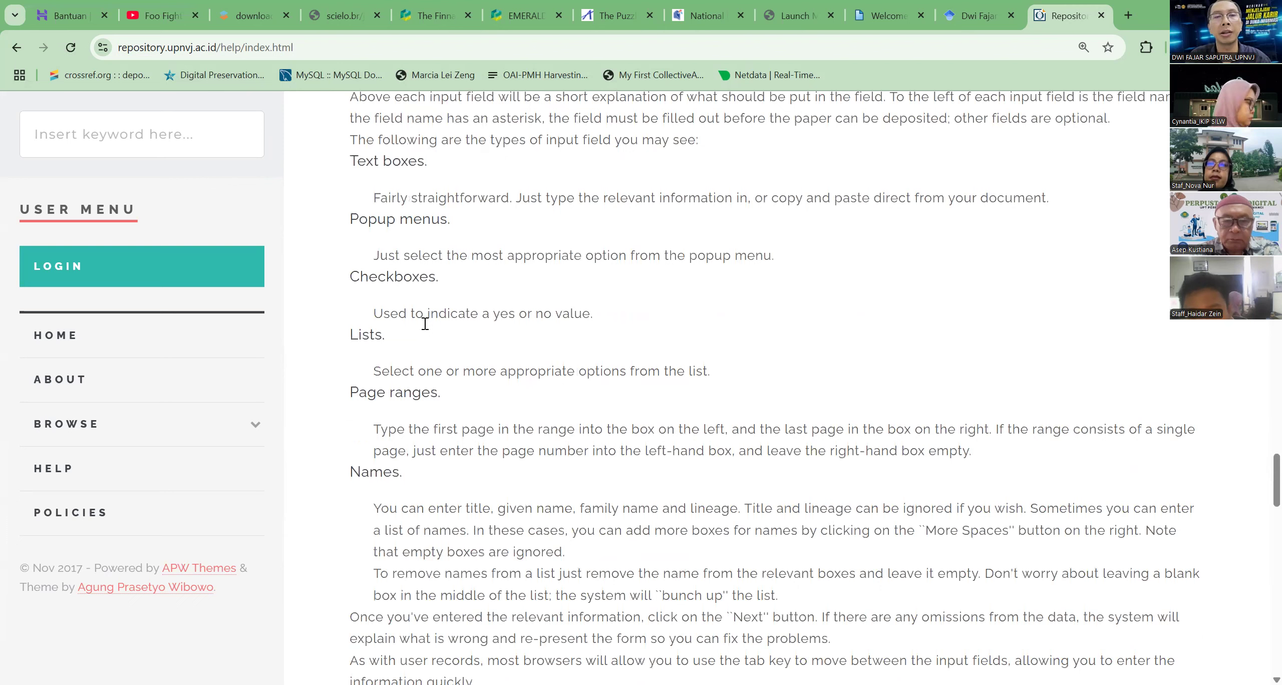
{"action": "left_click", "coordinate": [885, 10]}
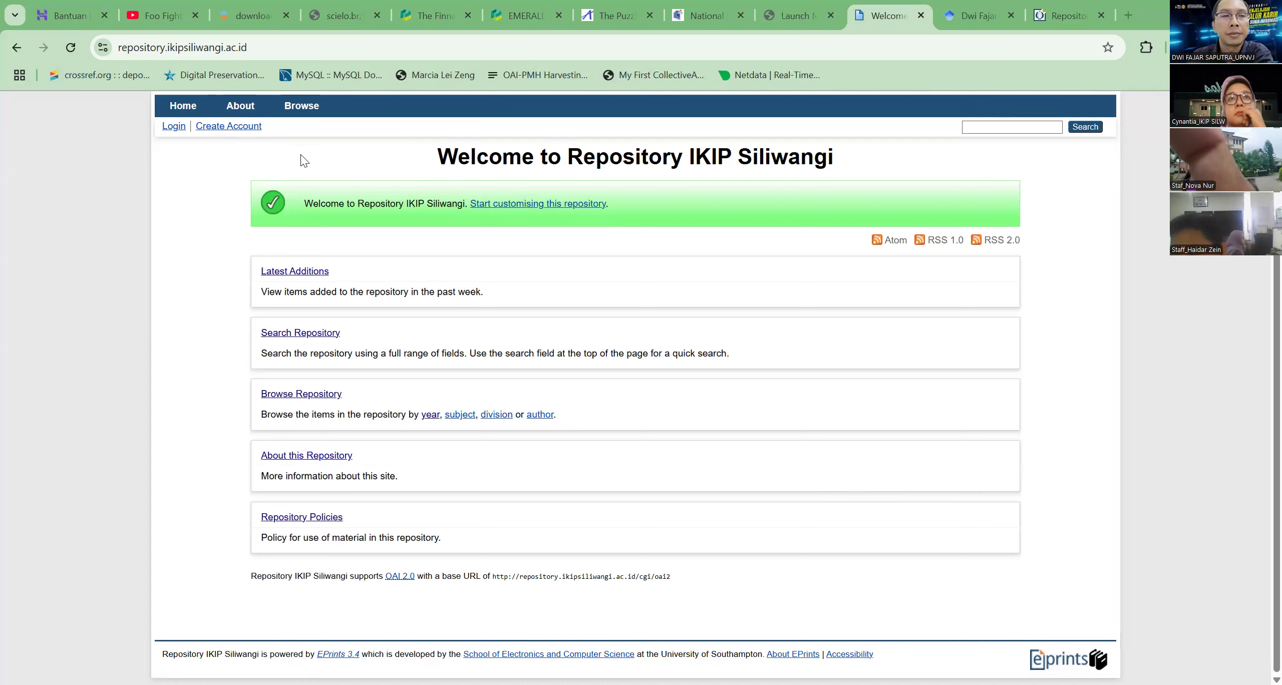
Open the repository's Create Account page in a new tab, and reopen it from the Repository IKIP Siliwangi home page
{"action": "middle_click", "coordinate": [223, 128]}
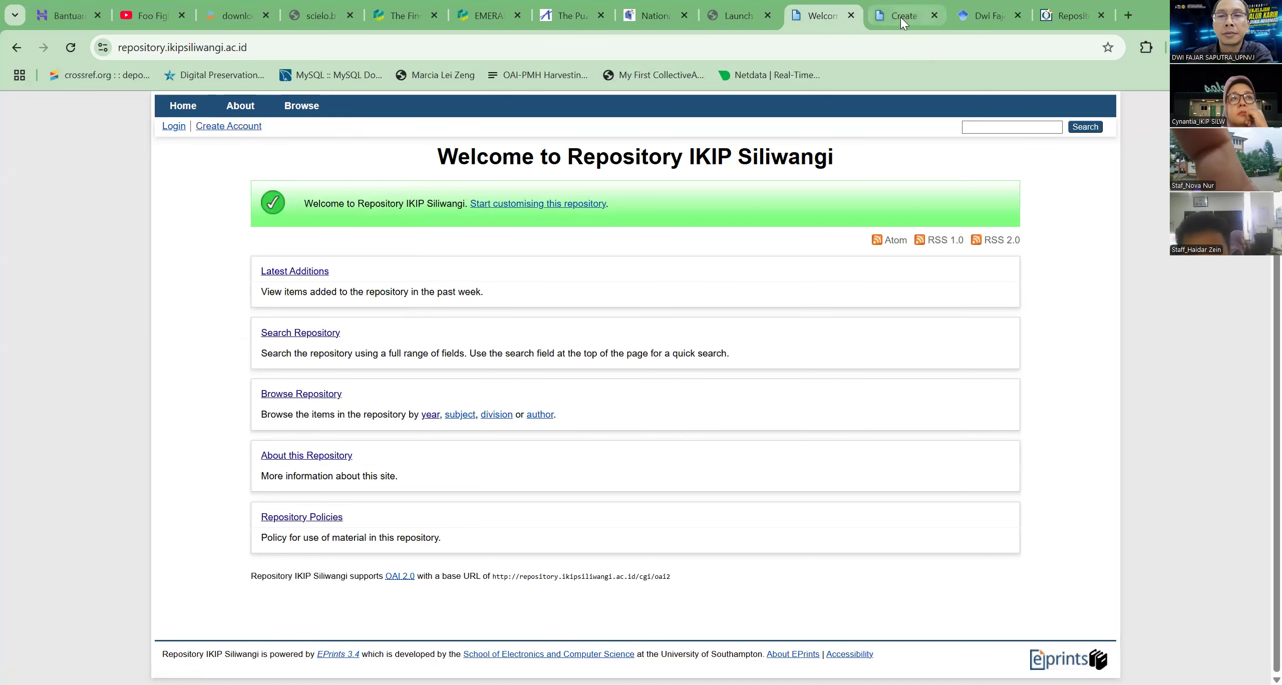
{"action": "left_click", "coordinate": [900, 17]}
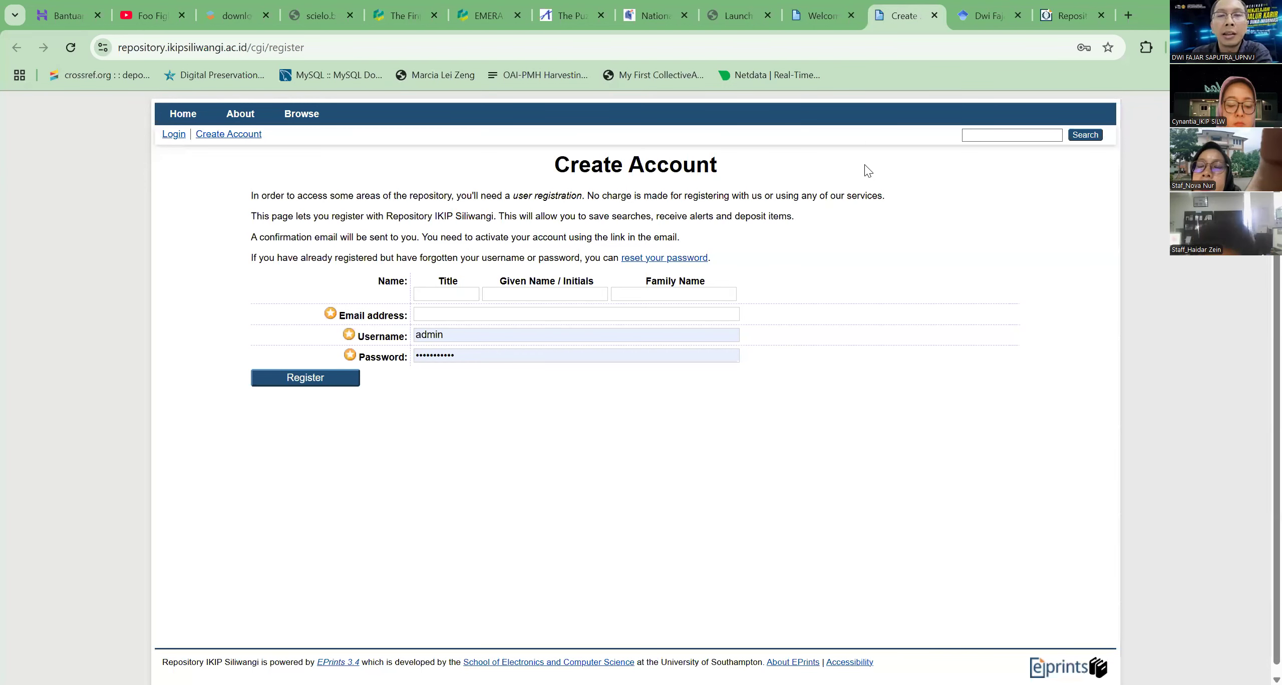
{"action": "left_click", "coordinate": [320, 47]}
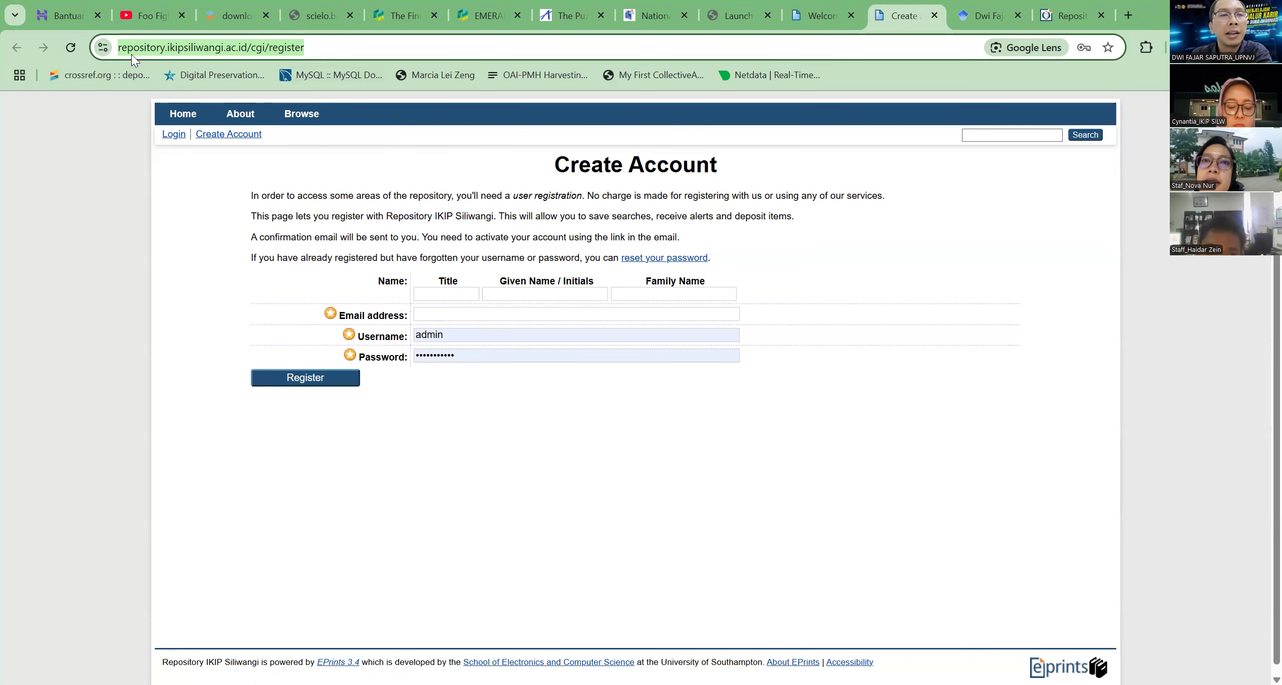
{"action": "left_click", "coordinate": [180, 114]}
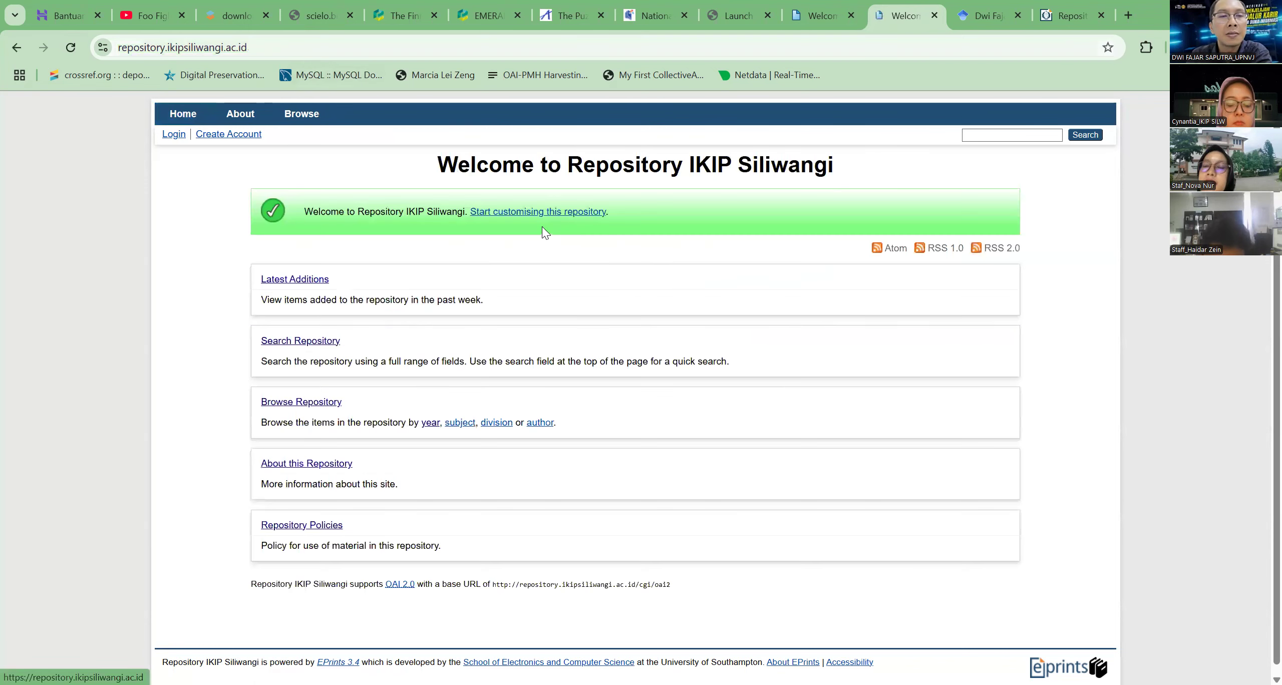
{"action": "left_click", "coordinate": [226, 135]}
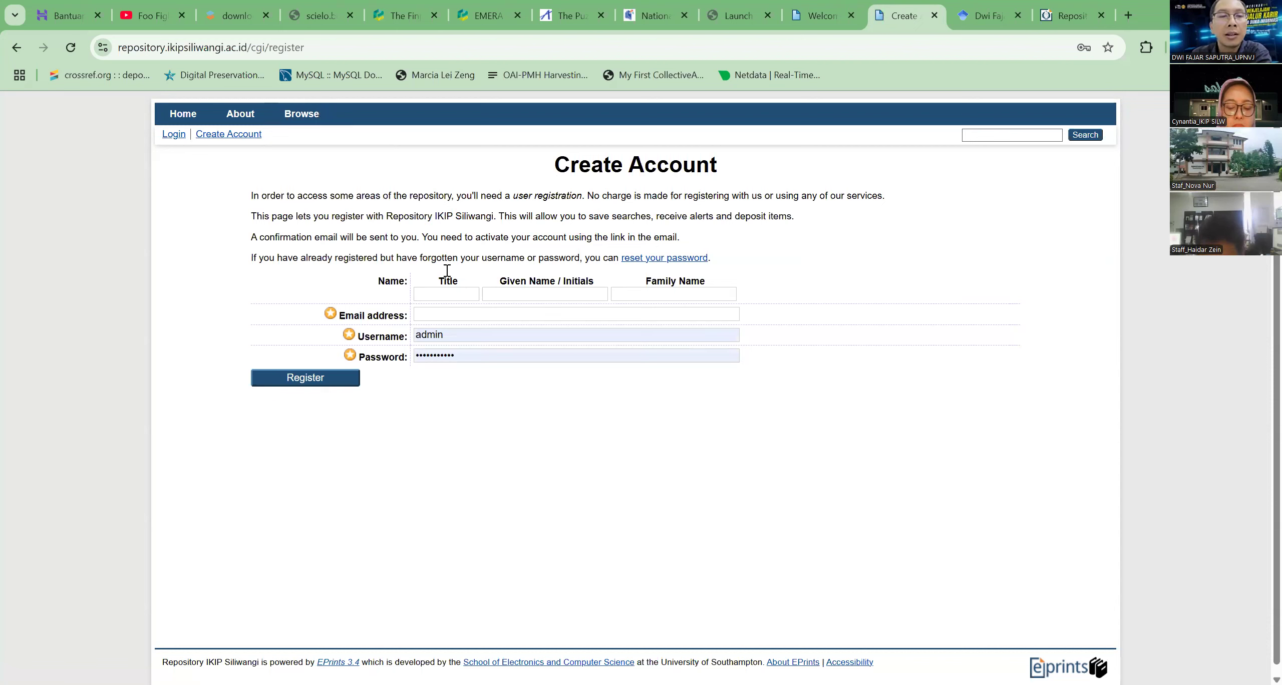
Review the name fields of the registration form, highlighting the Title, Given Name / Initials and Family Name labels
{"action": "left_click", "coordinate": [459, 295]}
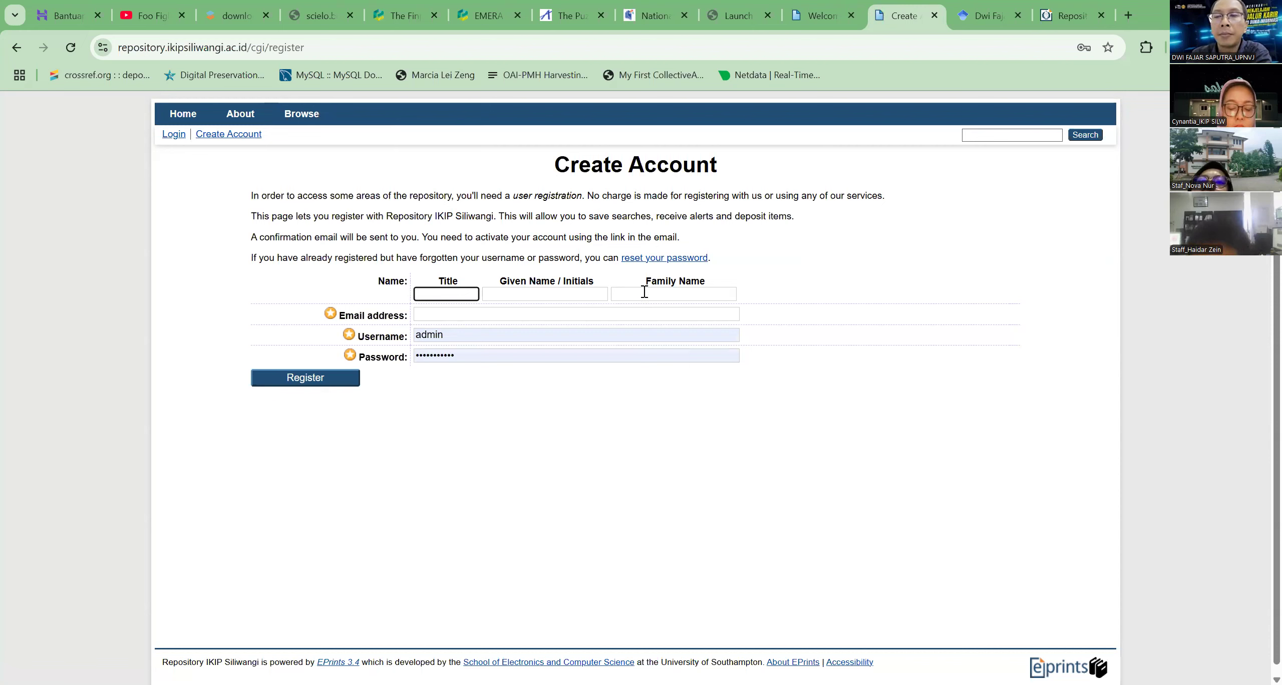
{"action": "left_click_drag", "start_coordinate": [377, 281], "coordinate": [720, 282]}
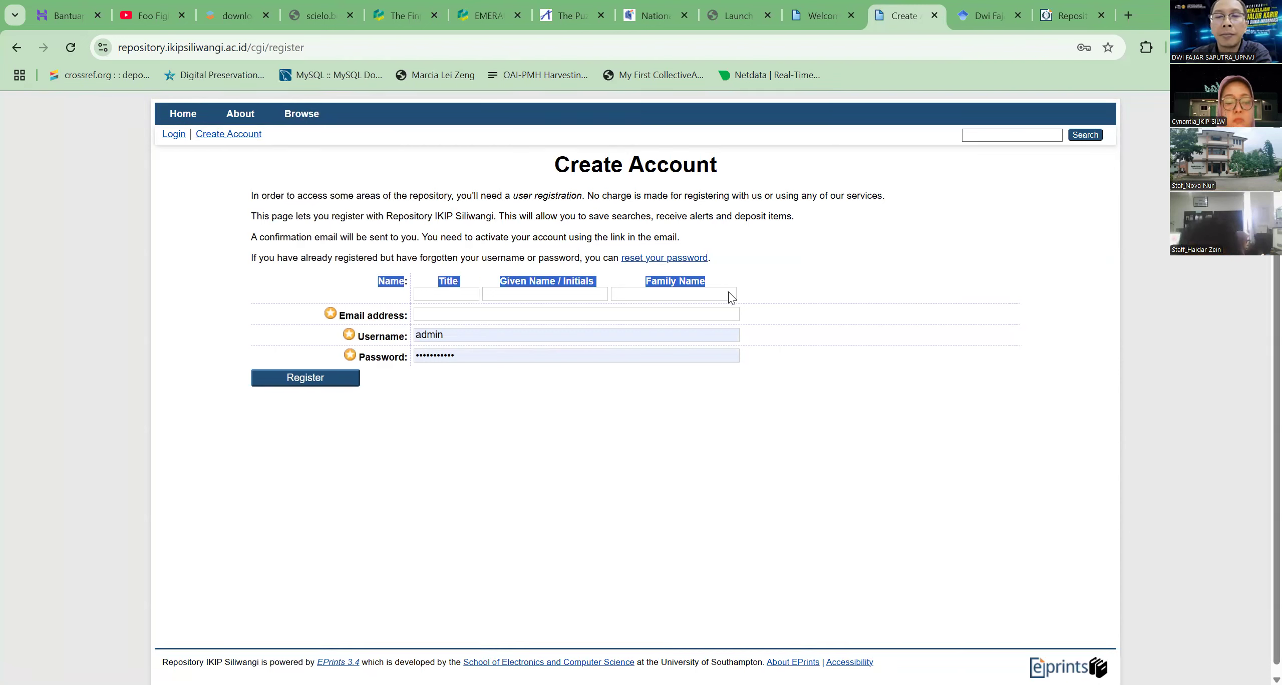
{"action": "left_click", "coordinate": [728, 292]}
Review the email address and username fields of the registration form, highlighting the "Email address" label
{"action": "left_click", "coordinate": [381, 317]}
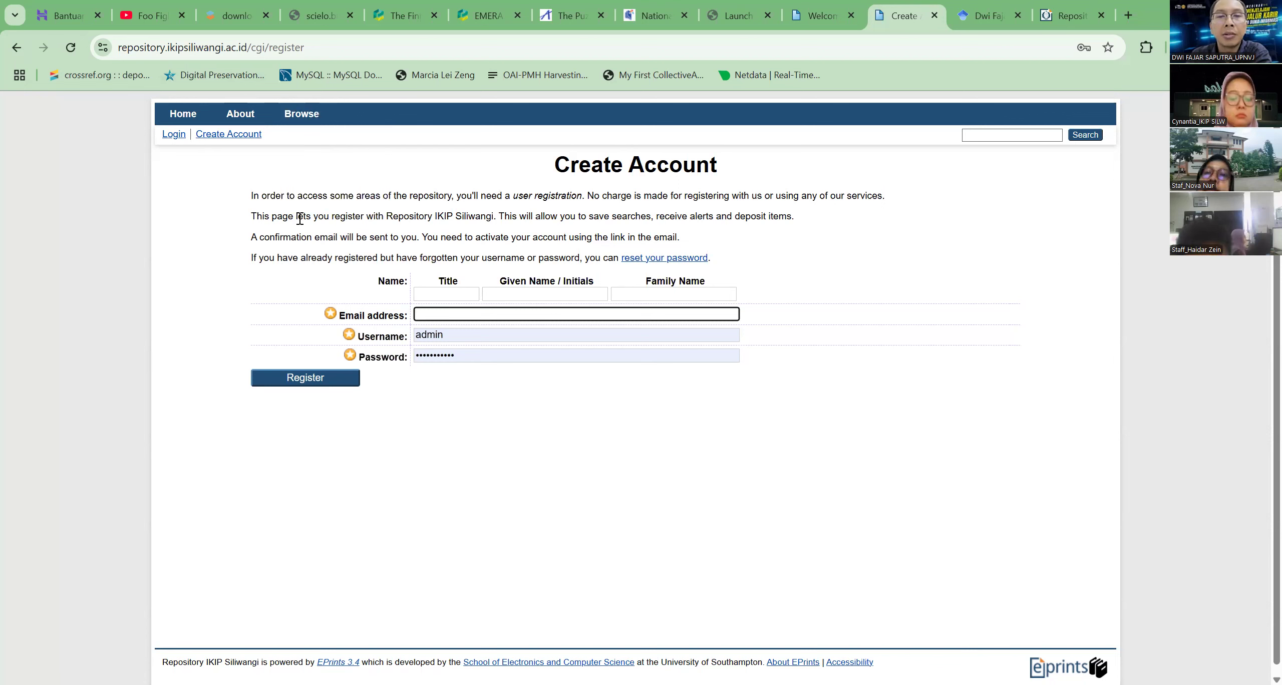
{"action": "left_click", "coordinate": [422, 216]}
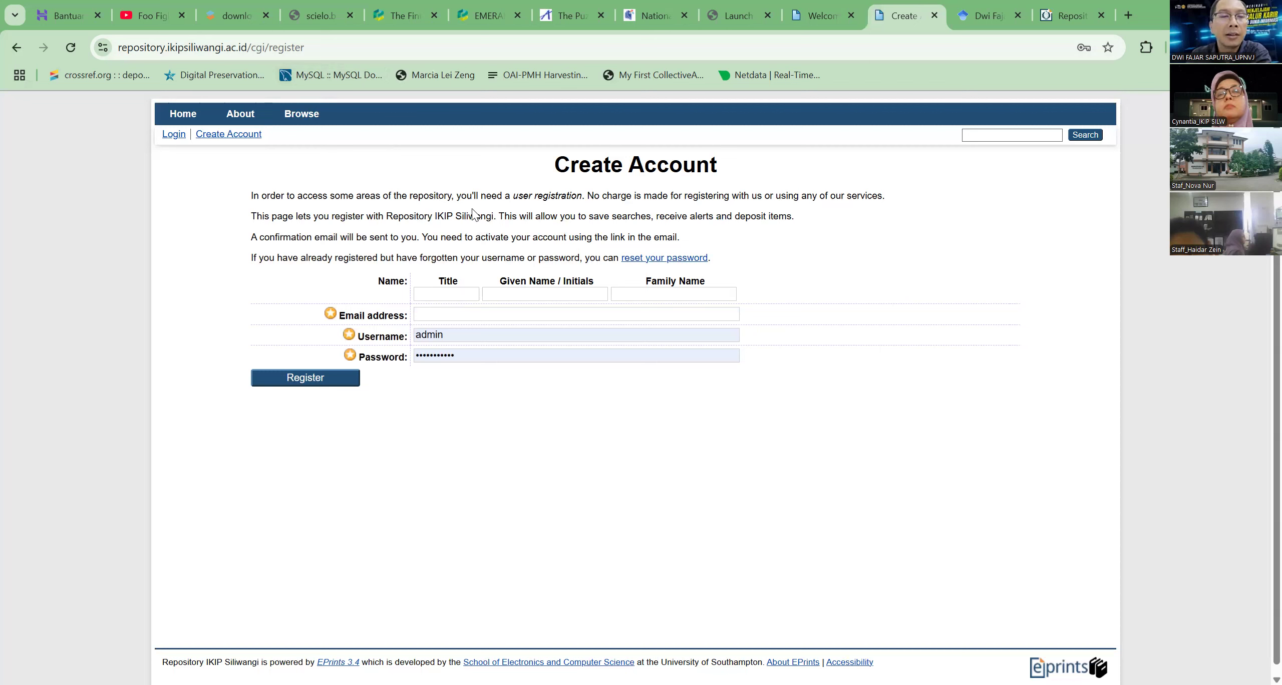
{"action": "left_click", "coordinate": [453, 317]}
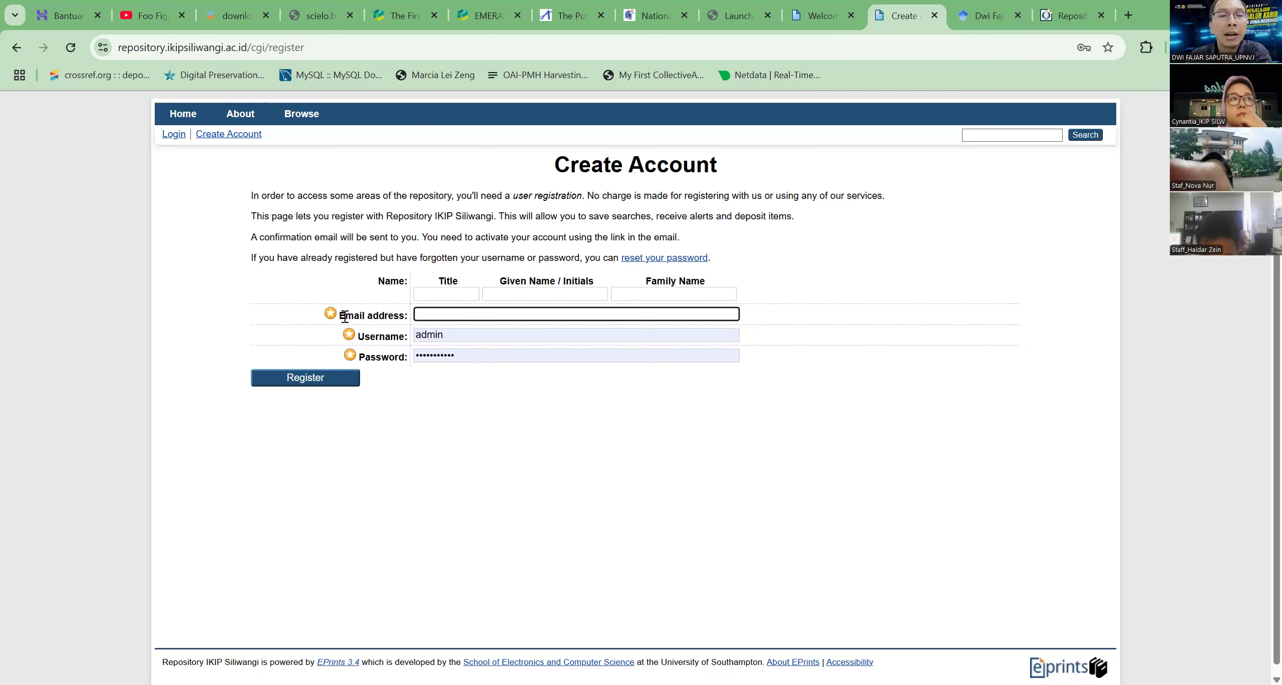
{"action": "left_click_drag", "start_coordinate": [339, 317], "coordinate": [404, 321]}
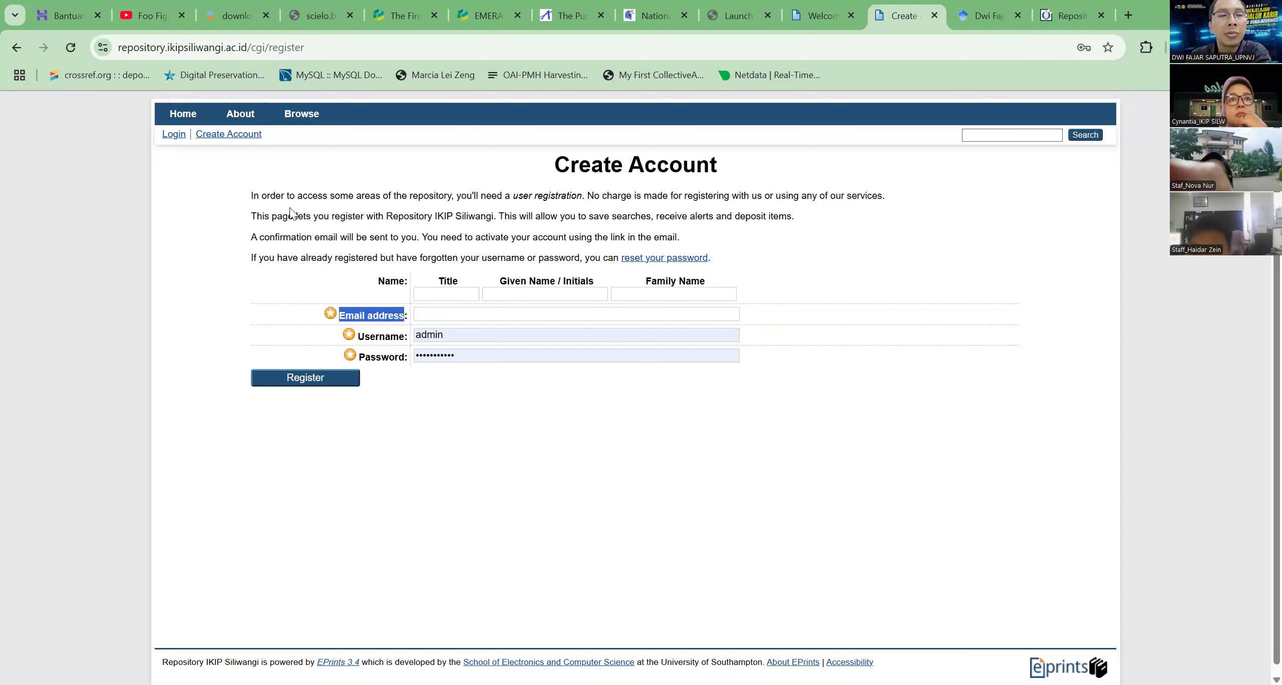
{"action": "left_click", "coordinate": [237, 238]}
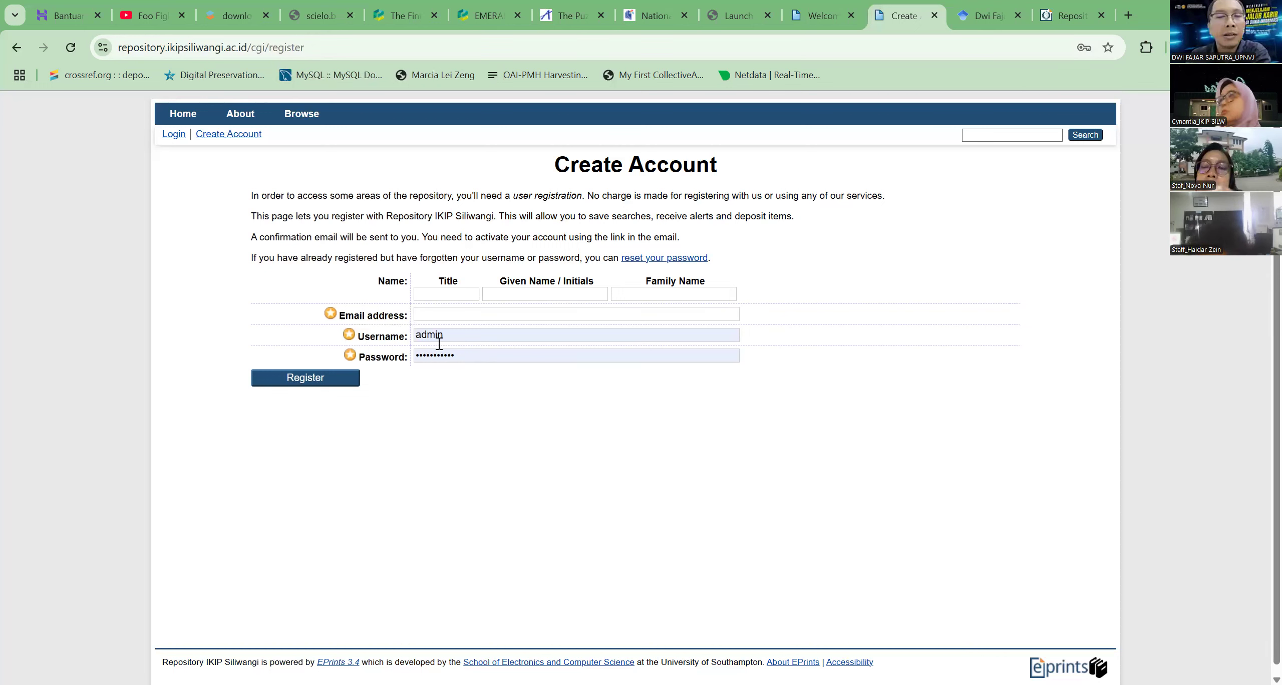
{"action": "left_click", "coordinate": [482, 340]}
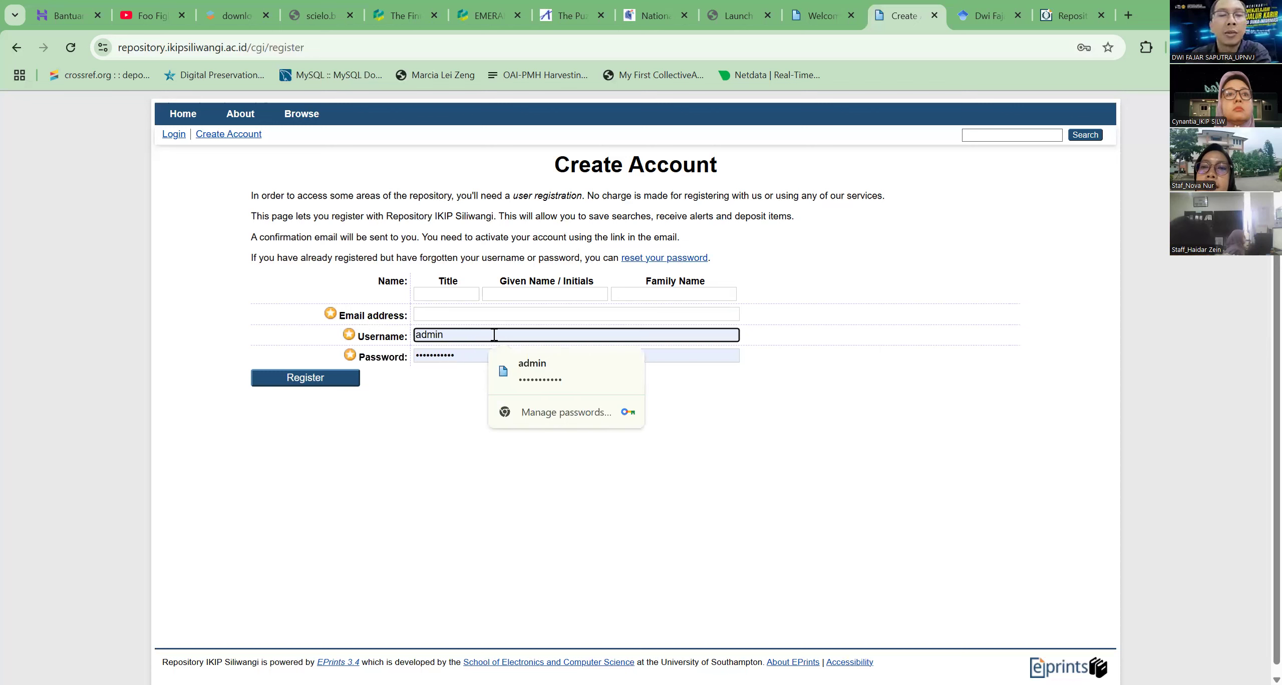
{"action": "left_click", "coordinate": [450, 370]}
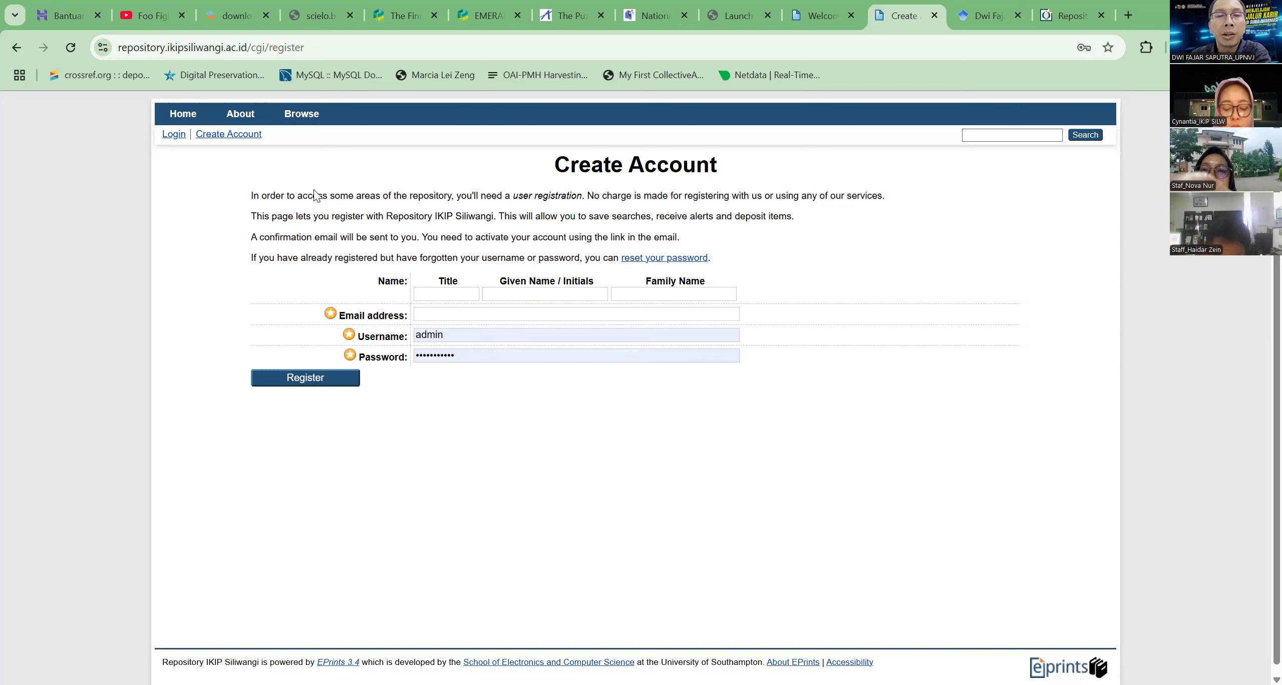
Go to the repository's Login page and reveal the saved admin account password, entering the Windows PIN to authorise it
{"action": "left_click", "coordinate": [170, 136]}
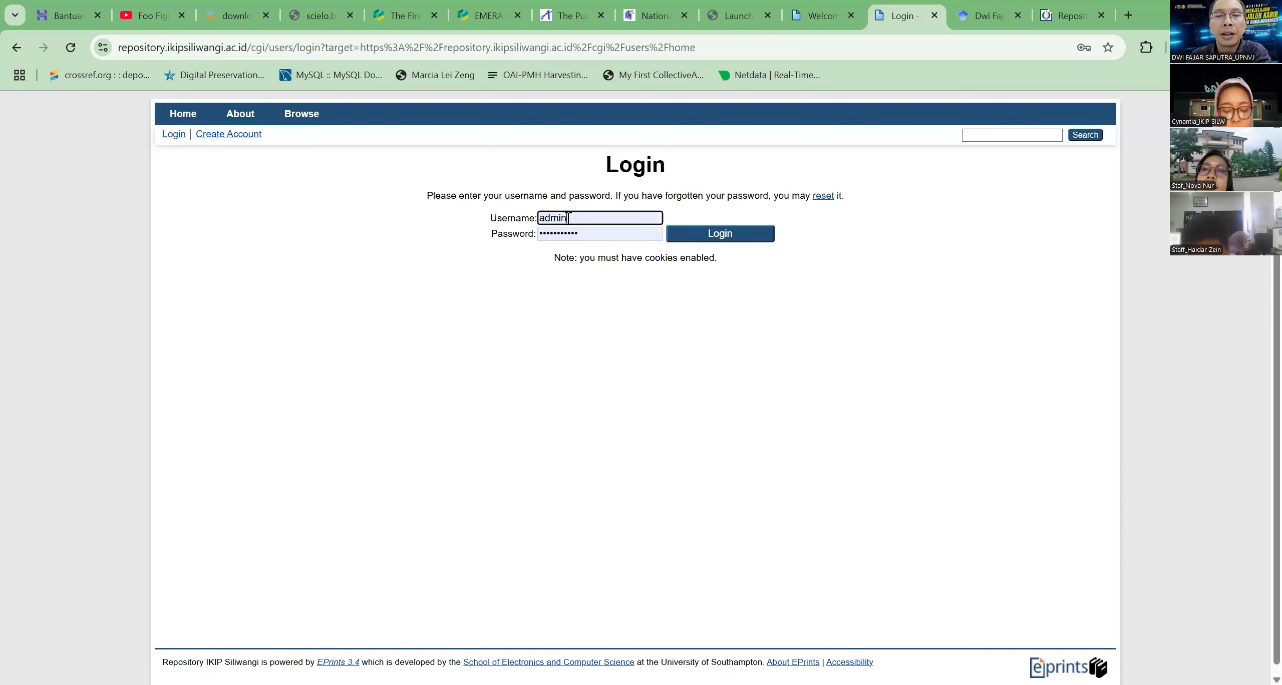
{"action": "left_click", "coordinate": [568, 218]}
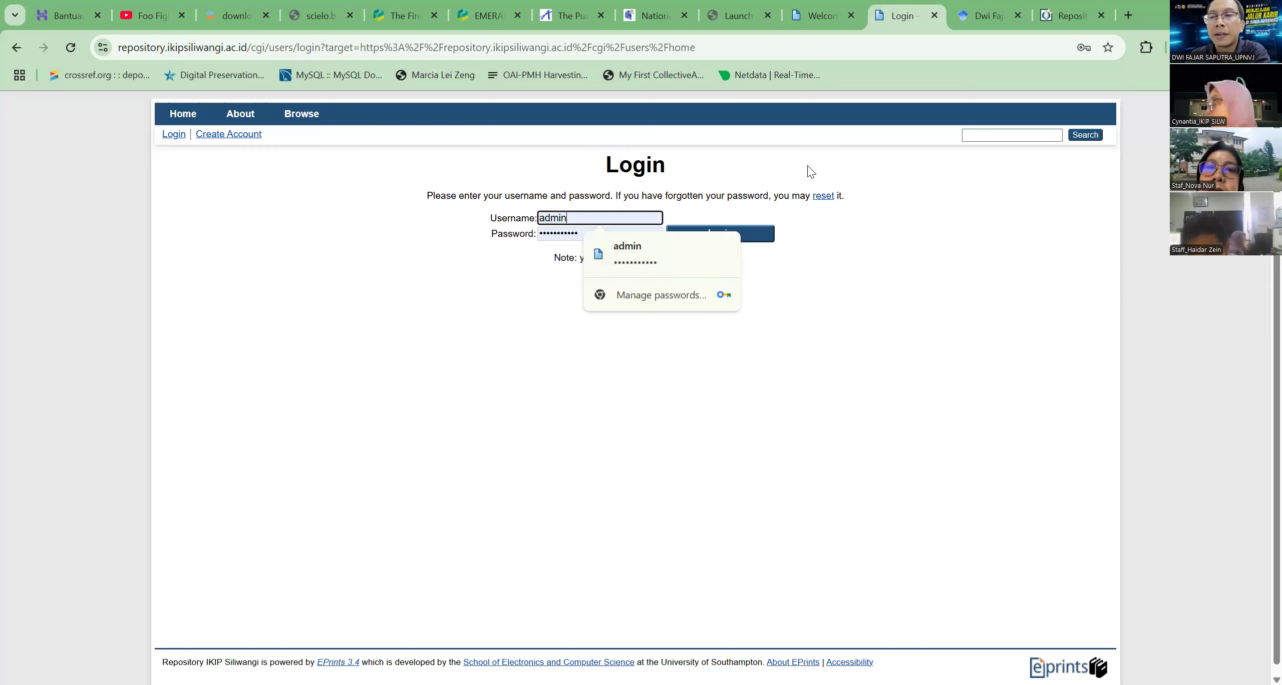
{"action": "left_click", "coordinate": [1028, 167]}
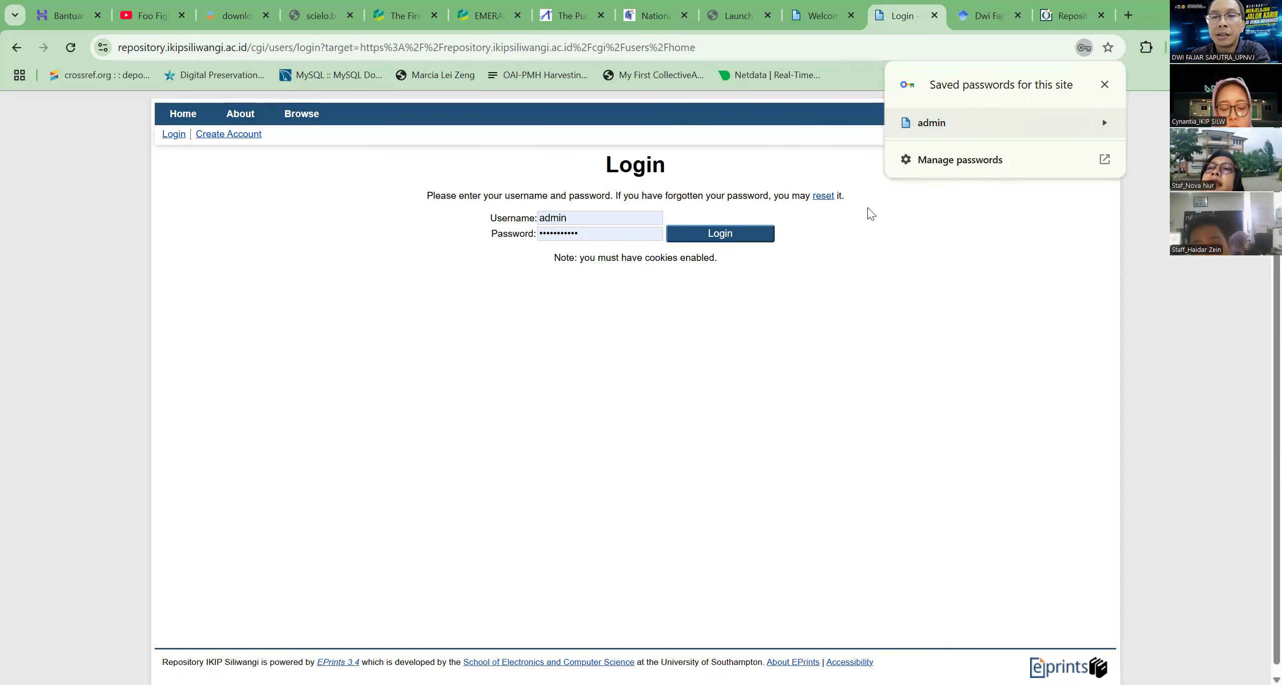
{"action": "left_click", "coordinate": [651, 366]}
{"action": "type", "text": "••••"}
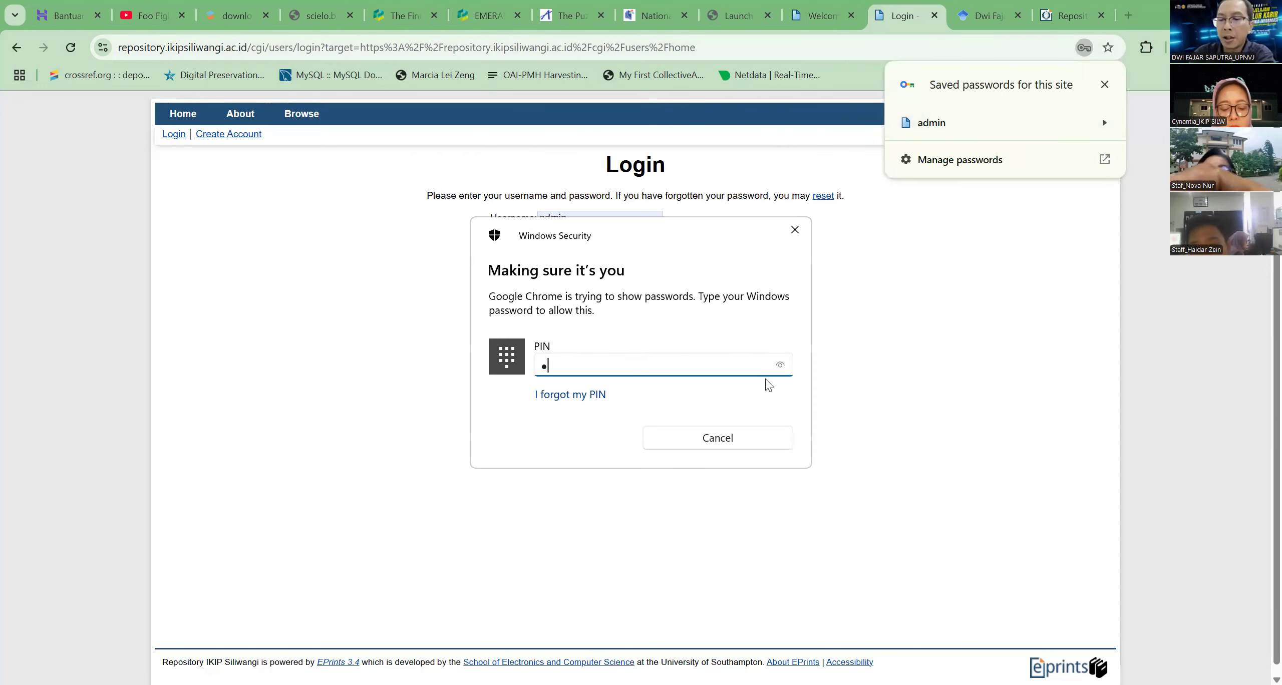
{"action": "type", "text": "••"}
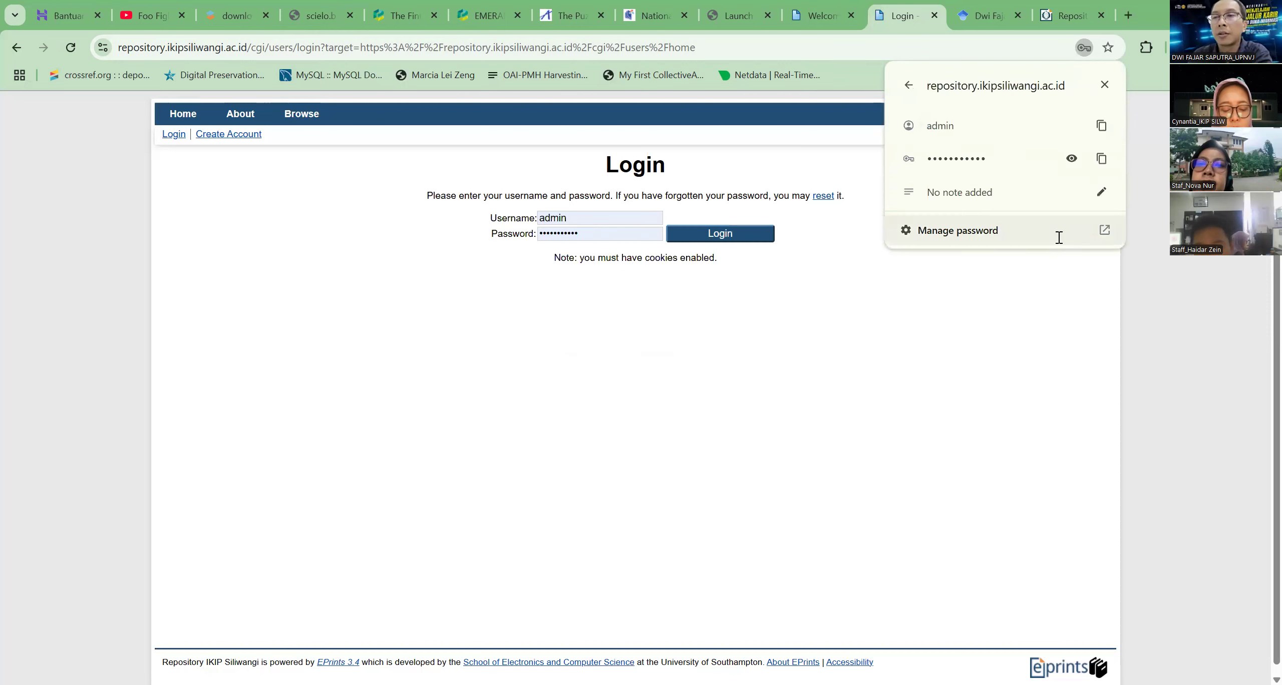
{"action": "left_click", "coordinate": [1073, 158]}
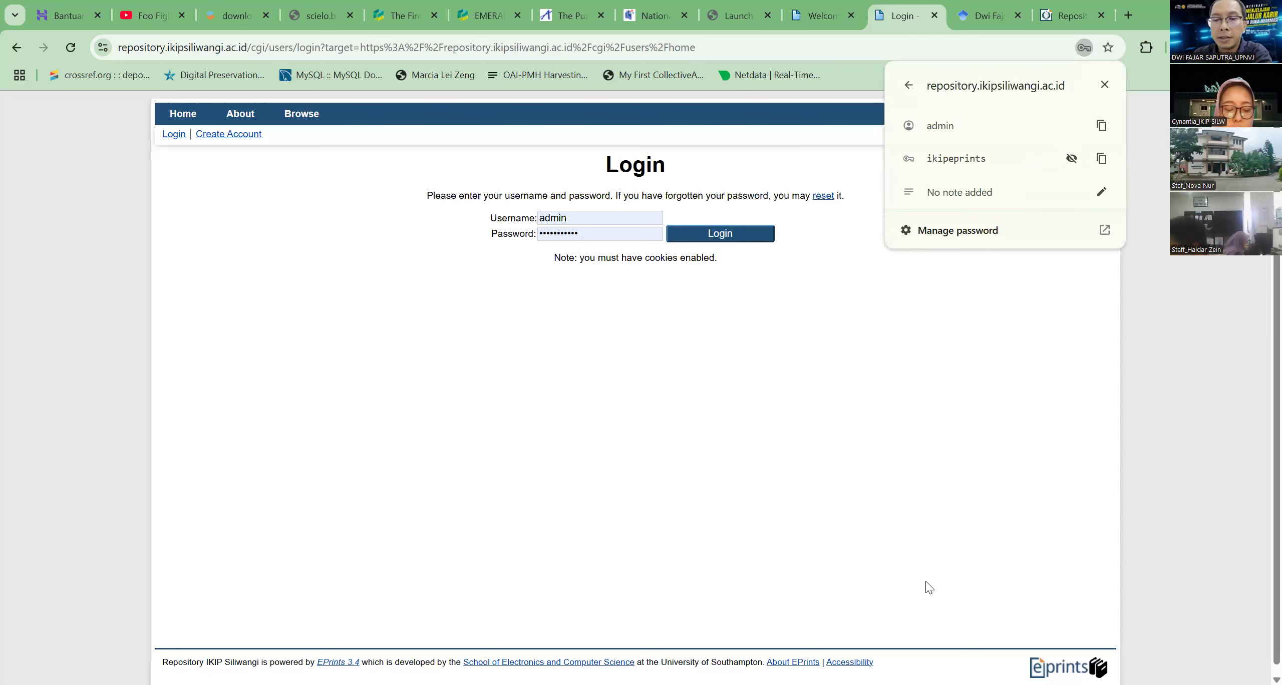
{"action": "left_click", "coordinate": [838, 607]}
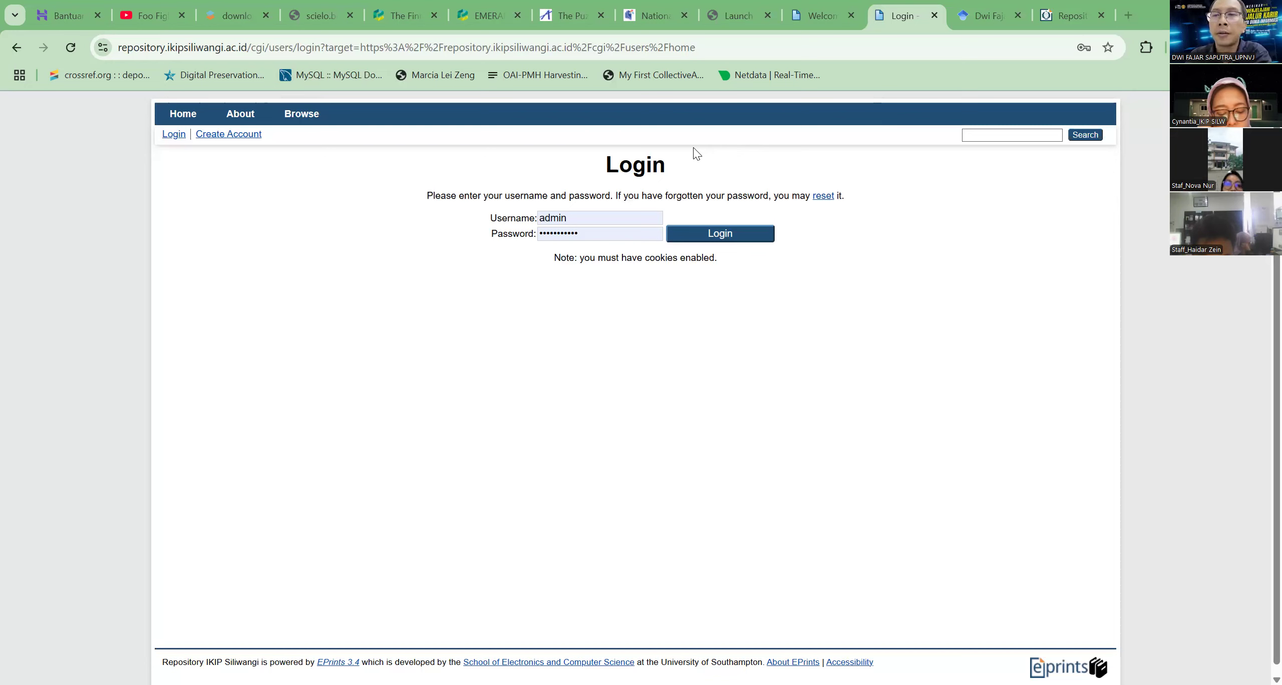
Fill the login form with the saved admin credentials and reveal the site's stored password again
{"action": "left_click", "coordinate": [616, 235]}
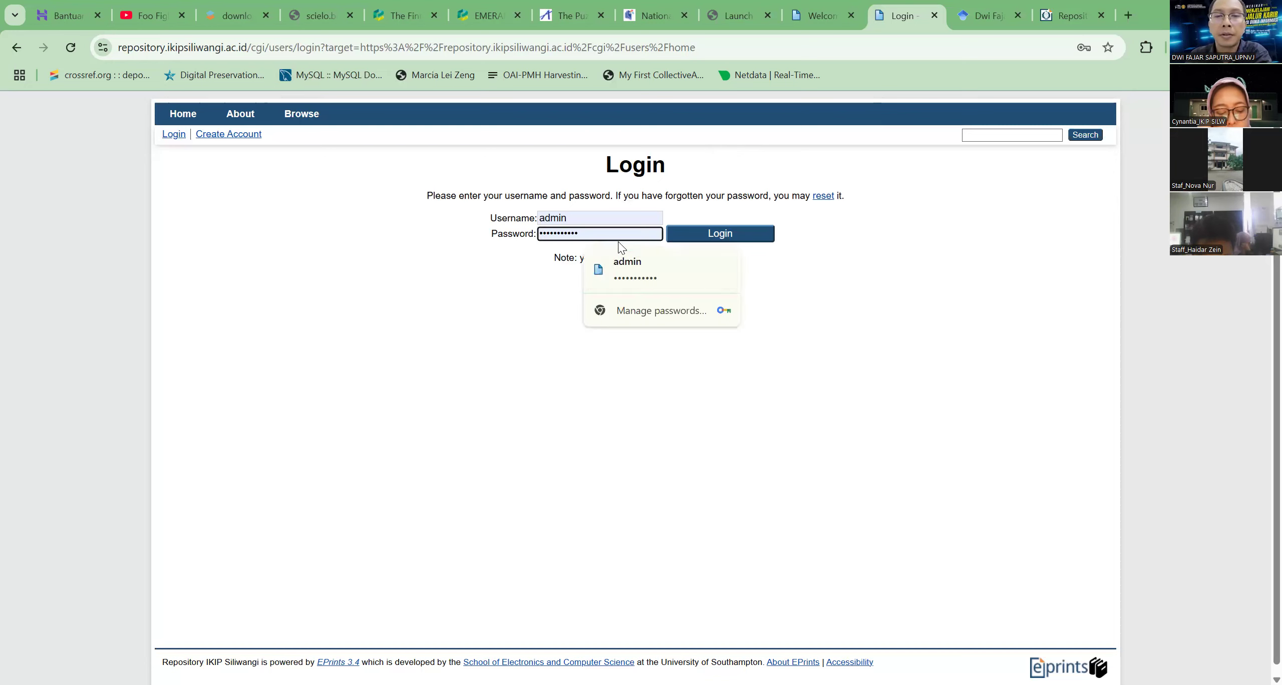
{"action": "left_click", "coordinate": [641, 284]}
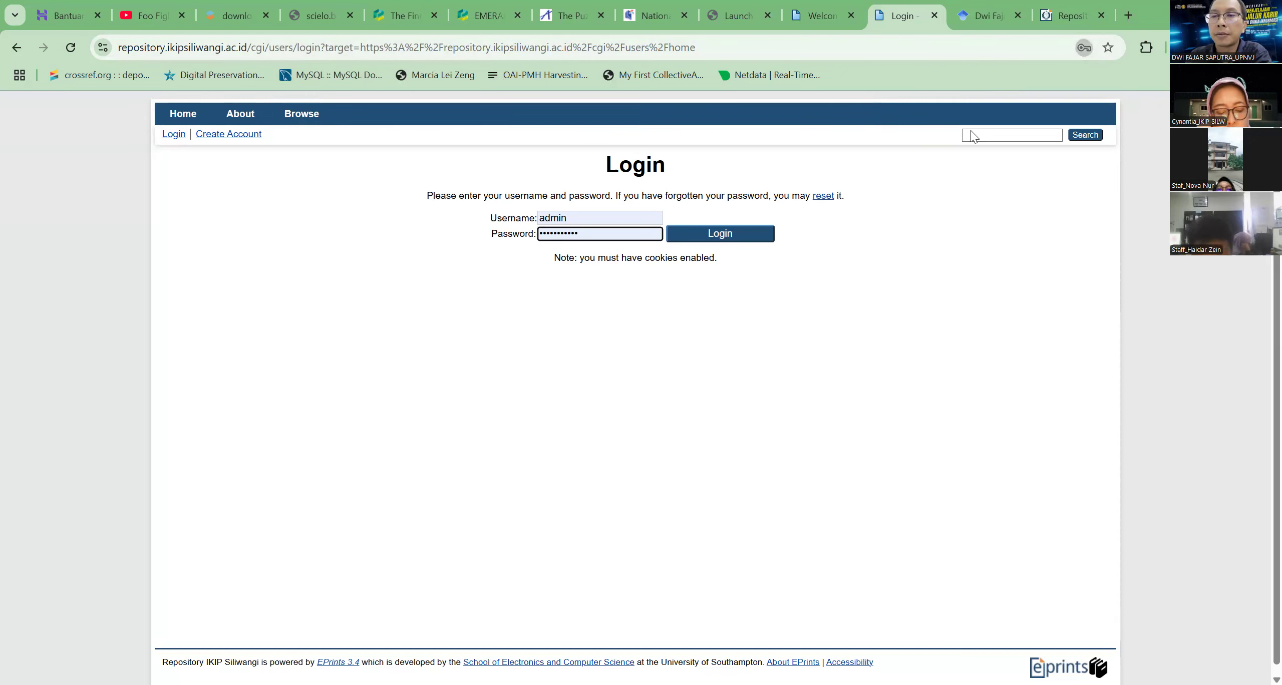
{"action": "left_click", "coordinate": [1084, 47]}
{"action": "left_click", "coordinate": [1068, 159]}
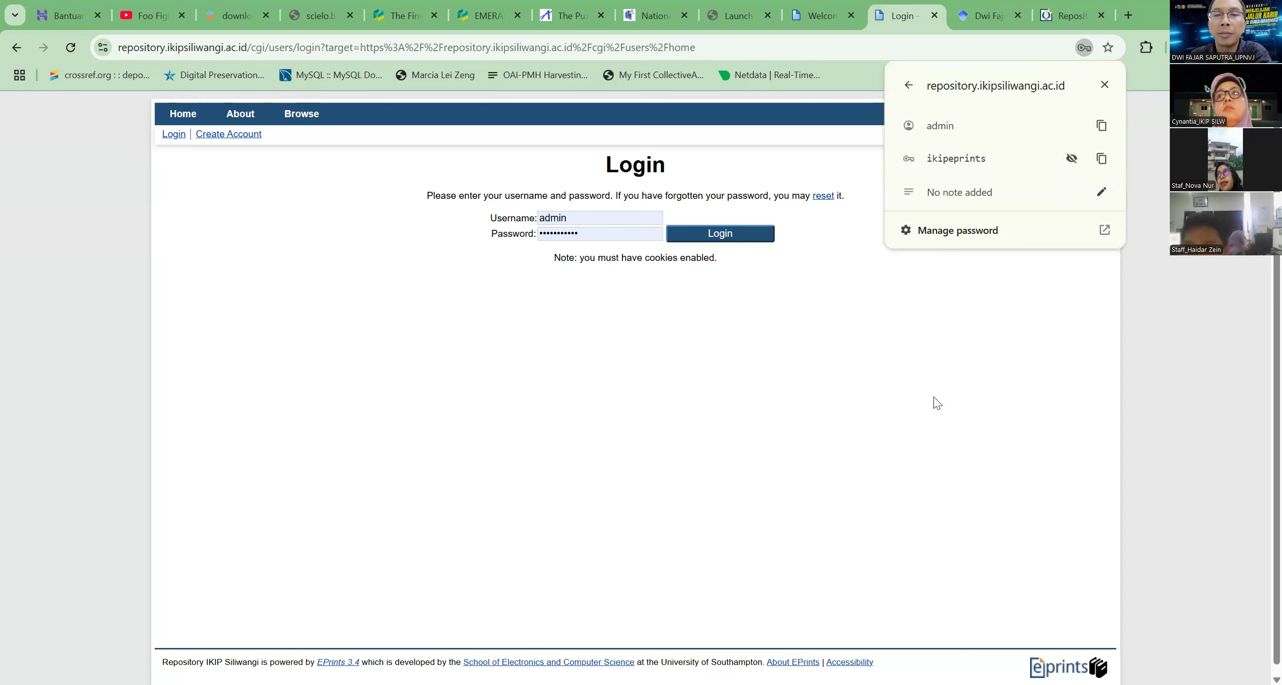
{"action": "left_click", "coordinate": [347, 159]}
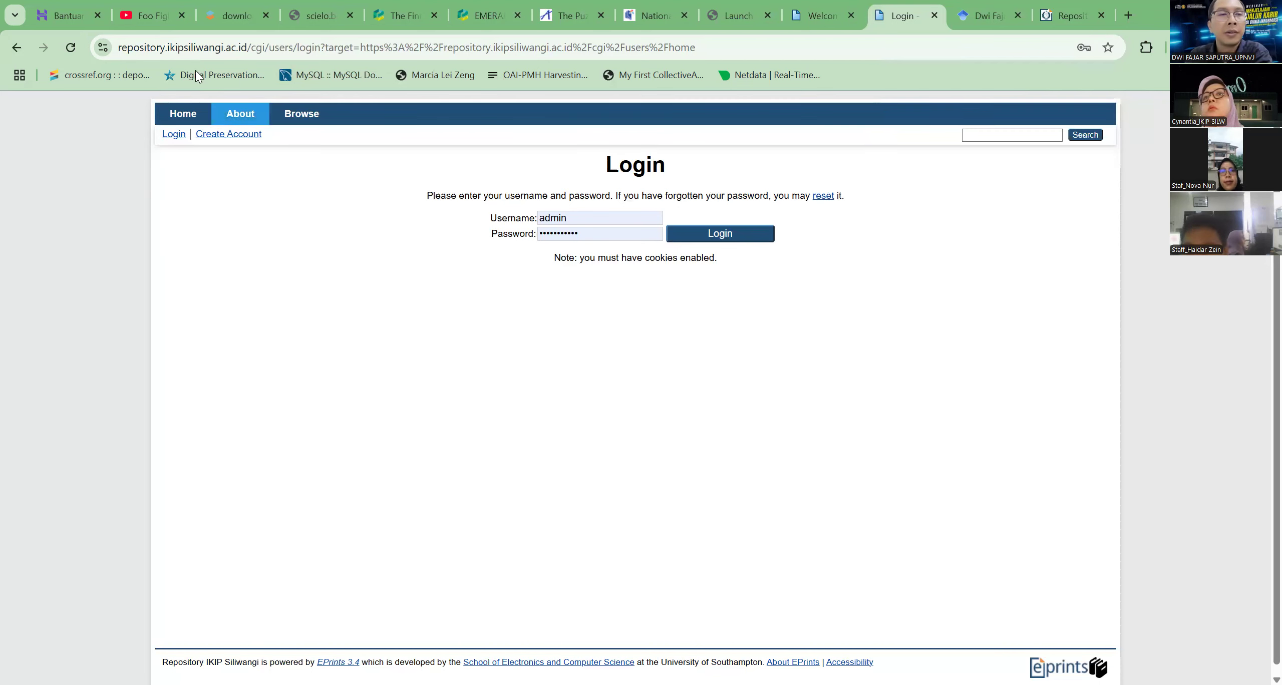
{"action": "left_click_drag", "start_coordinate": [247, 47], "coordinate": [86, 35]}
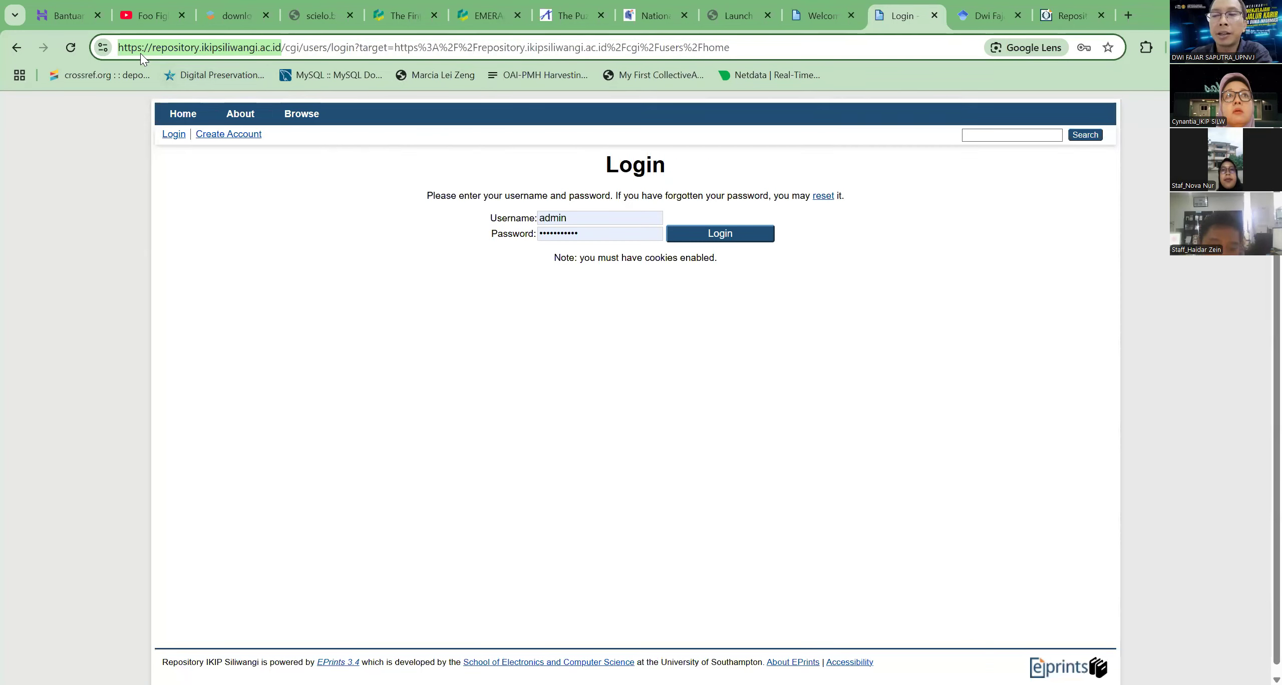
{"action": "right_click", "coordinate": [177, 46]}
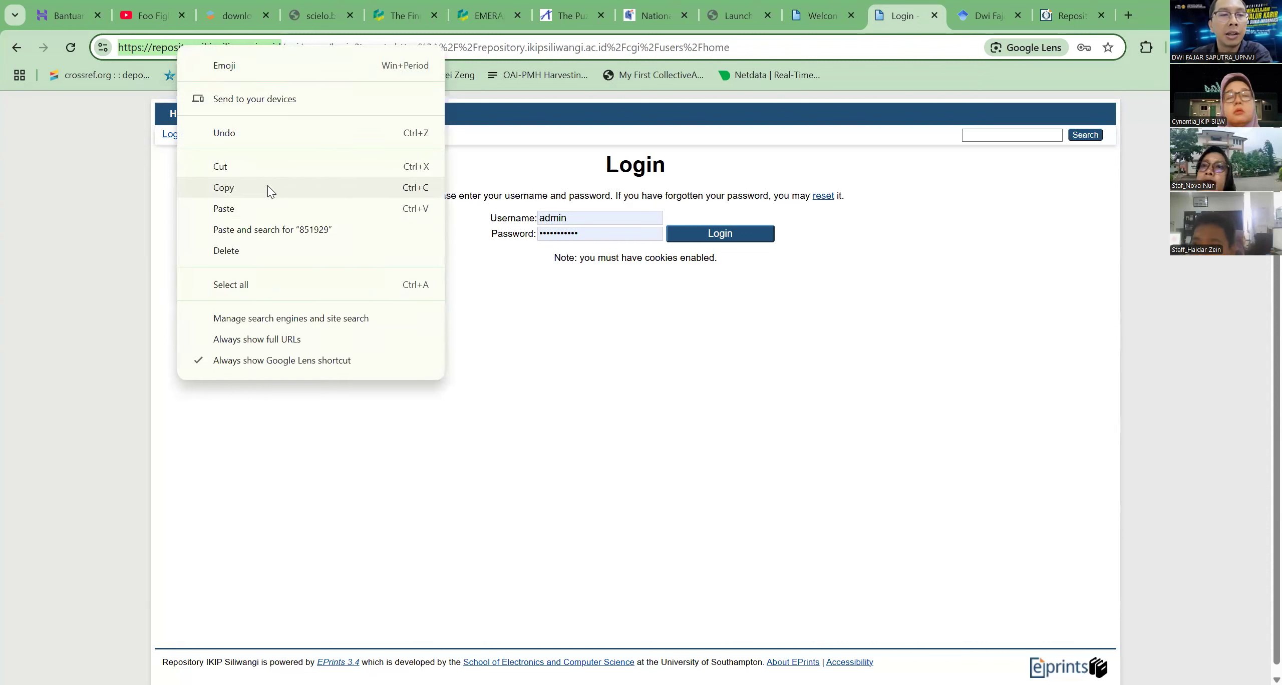
{"action": "left_click", "coordinate": [944, 613]}
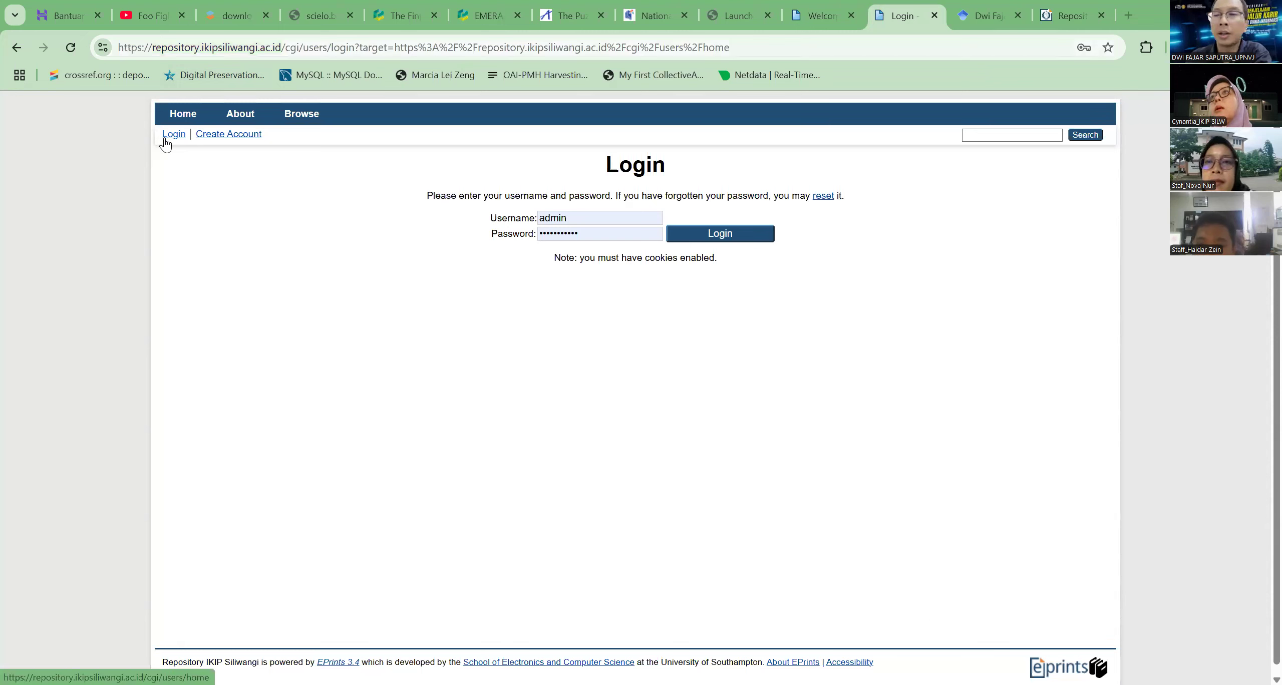
Submit the login form with the filled-in admin username and saved password
{"action": "left_click", "coordinate": [645, 218]}
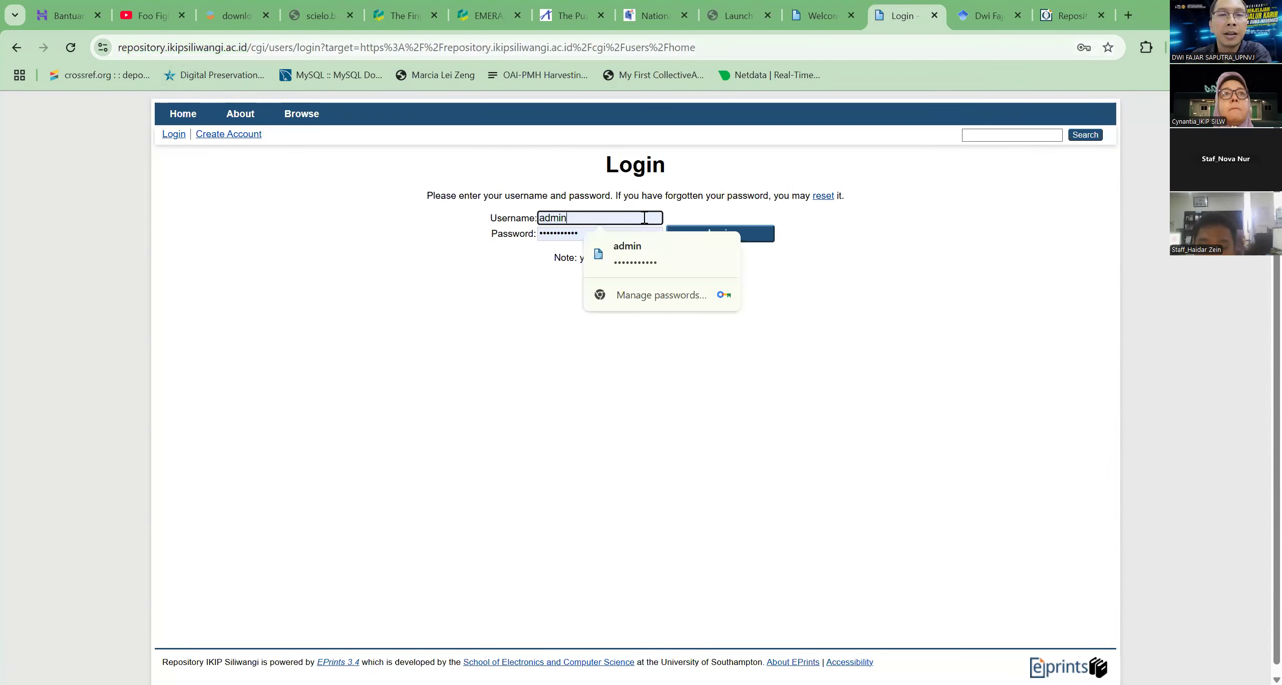
{"action": "left_click", "coordinate": [974, 334]}
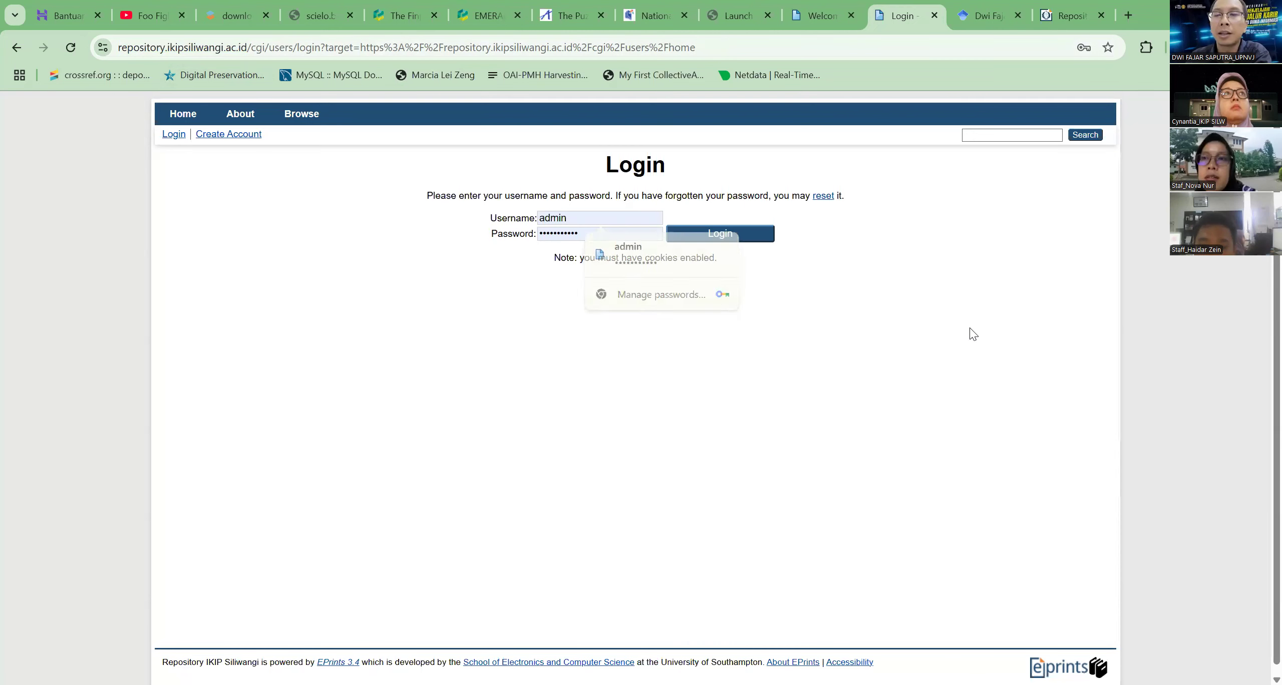
{"action": "left_click", "coordinate": [724, 236]}
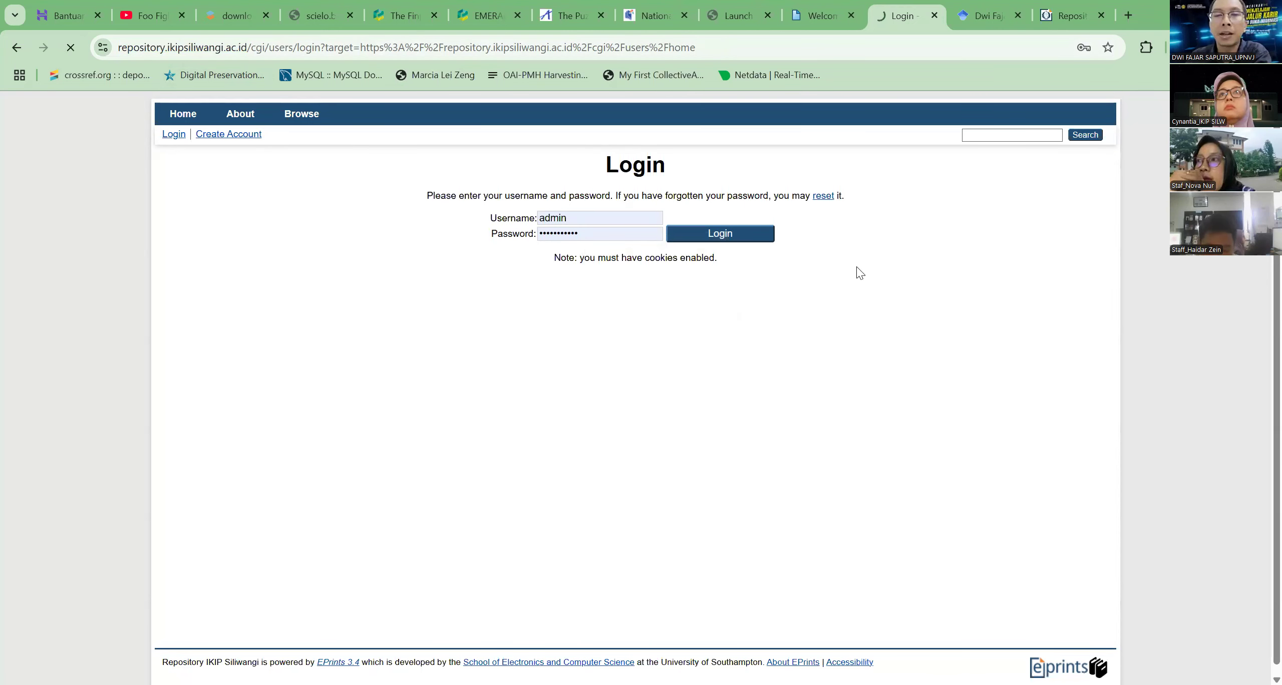
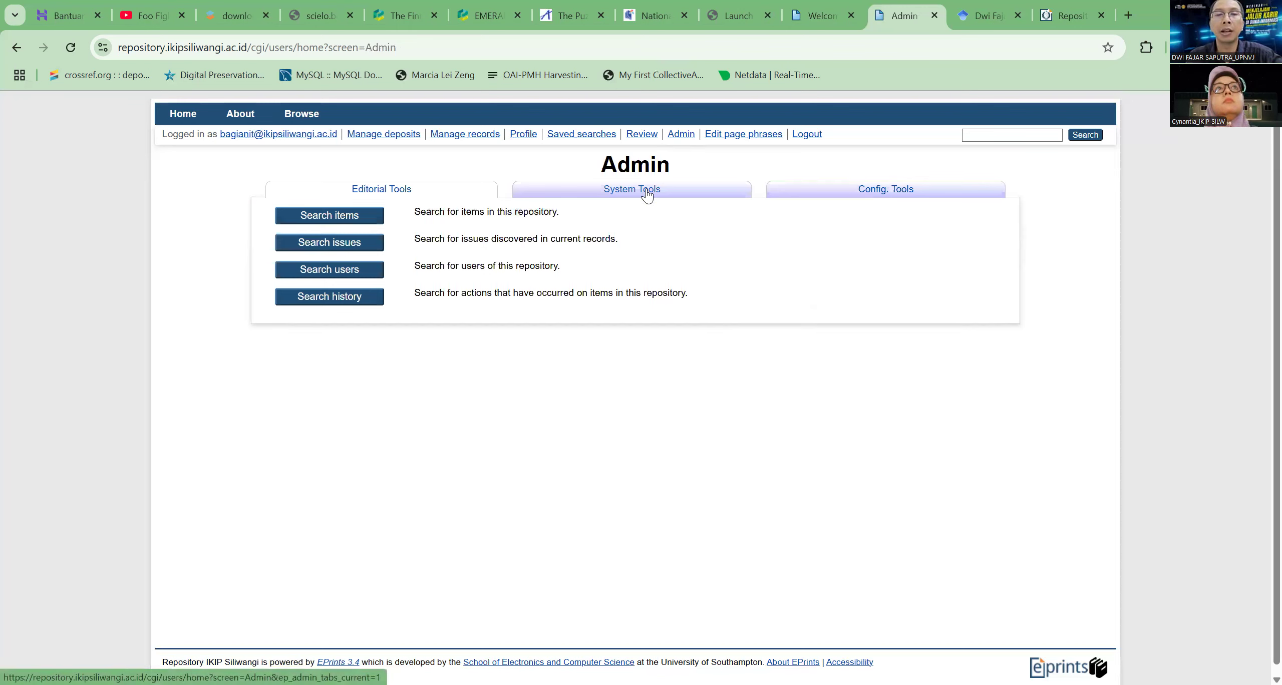
Review the Admin page's System Tools and Config. Tools, examine the server's Status information, and return to the System Tools
{"action": "left_click", "coordinate": [647, 195]}
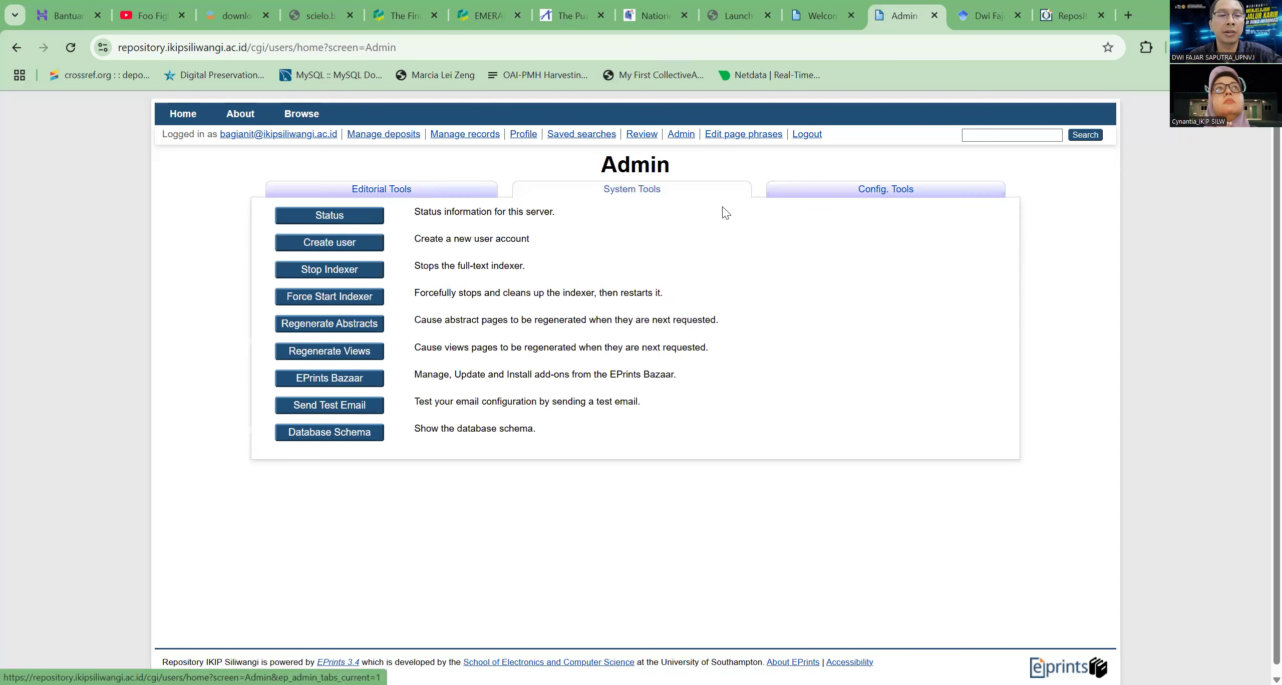
{"action": "left_click", "coordinate": [870, 189]}
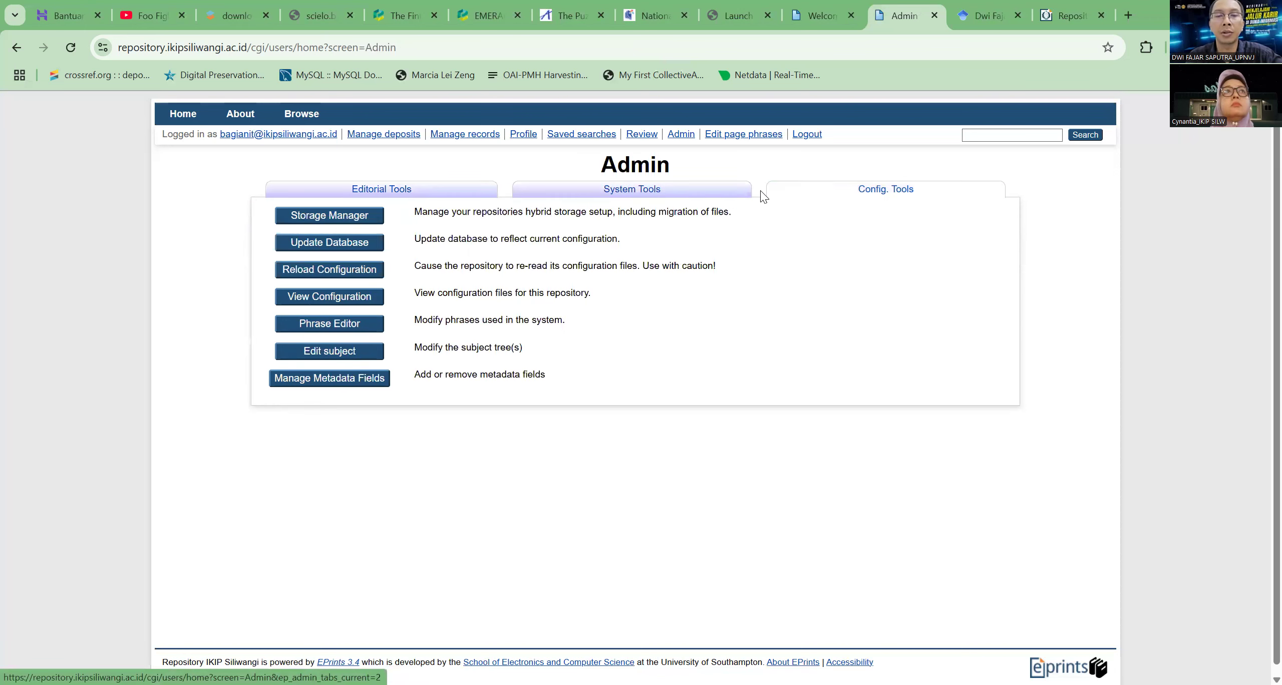
{"action": "left_click", "coordinate": [637, 194]}
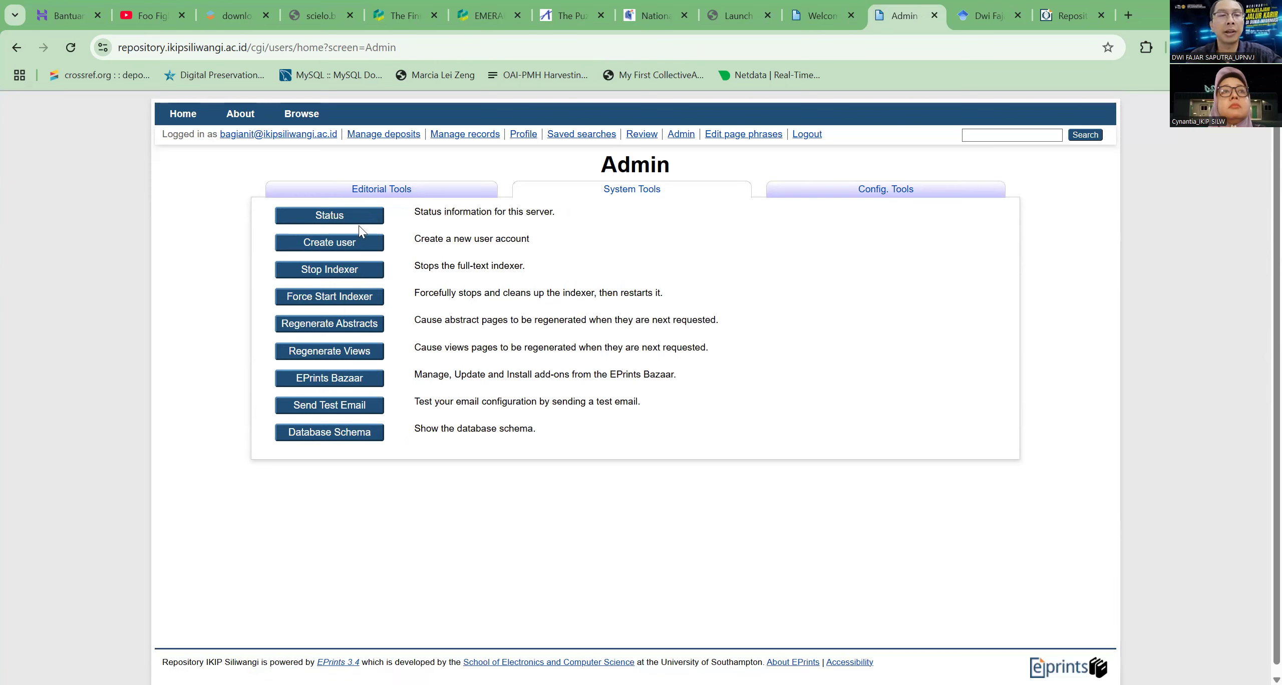
{"action": "left_click", "coordinate": [342, 214]}
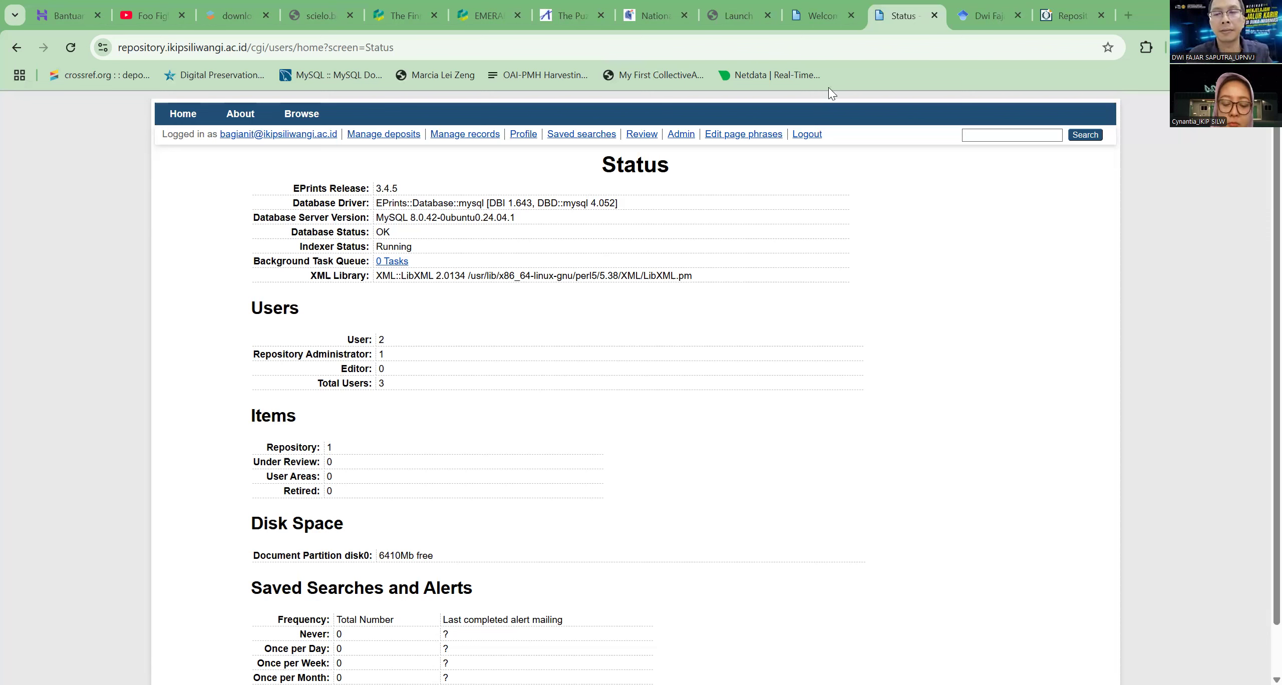
{"action": "left_click", "coordinate": [681, 135]}
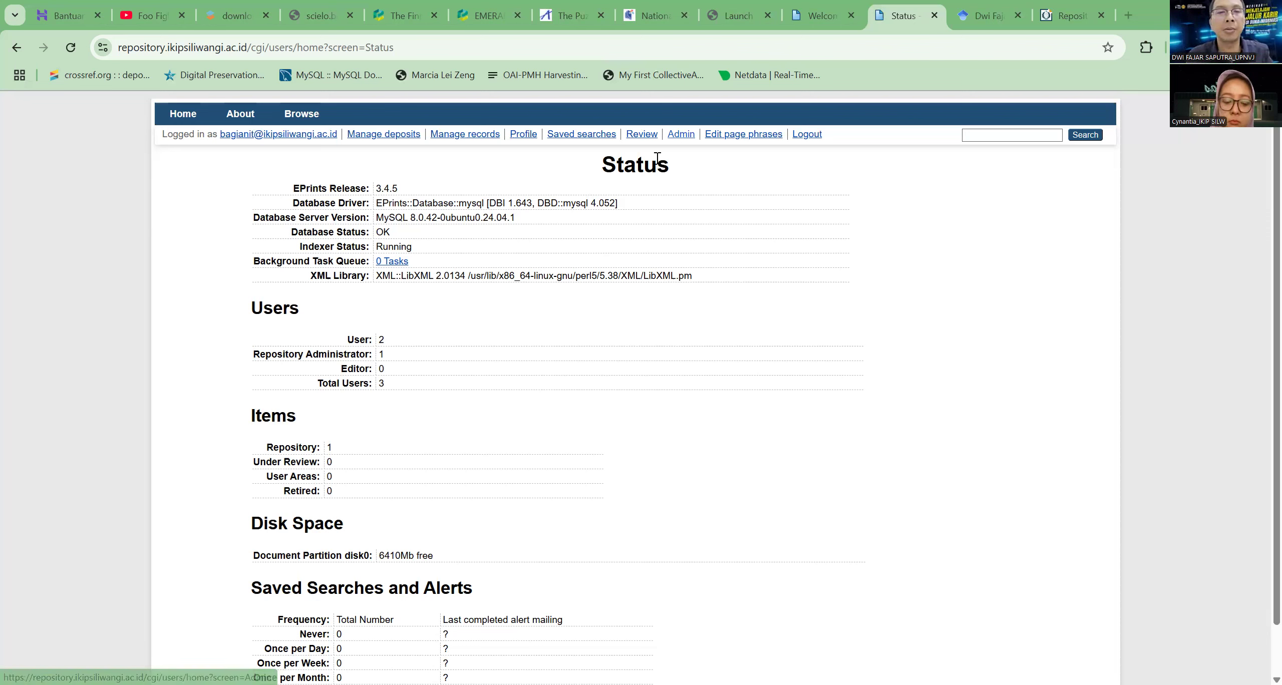
{"action": "left_click", "coordinate": [630, 196]}
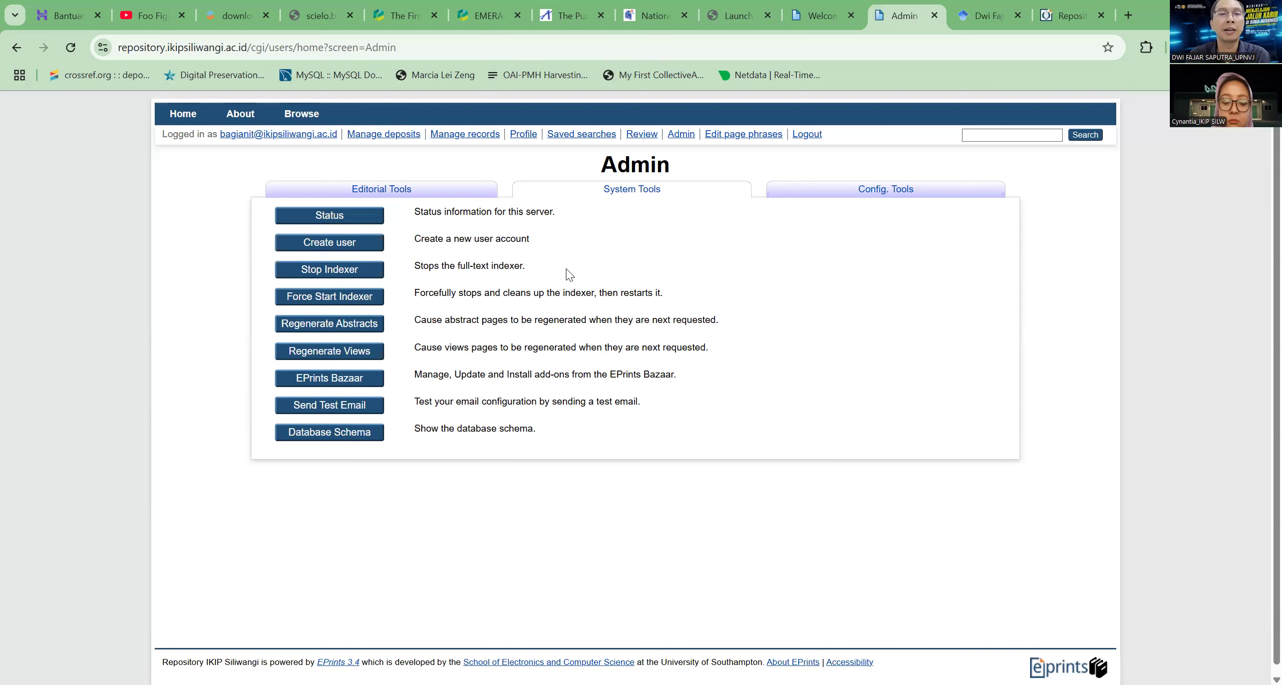
Log out of the repository, go to the Create Account page and examine its registration instructions and fields
{"action": "left_click", "coordinate": [803, 136]}
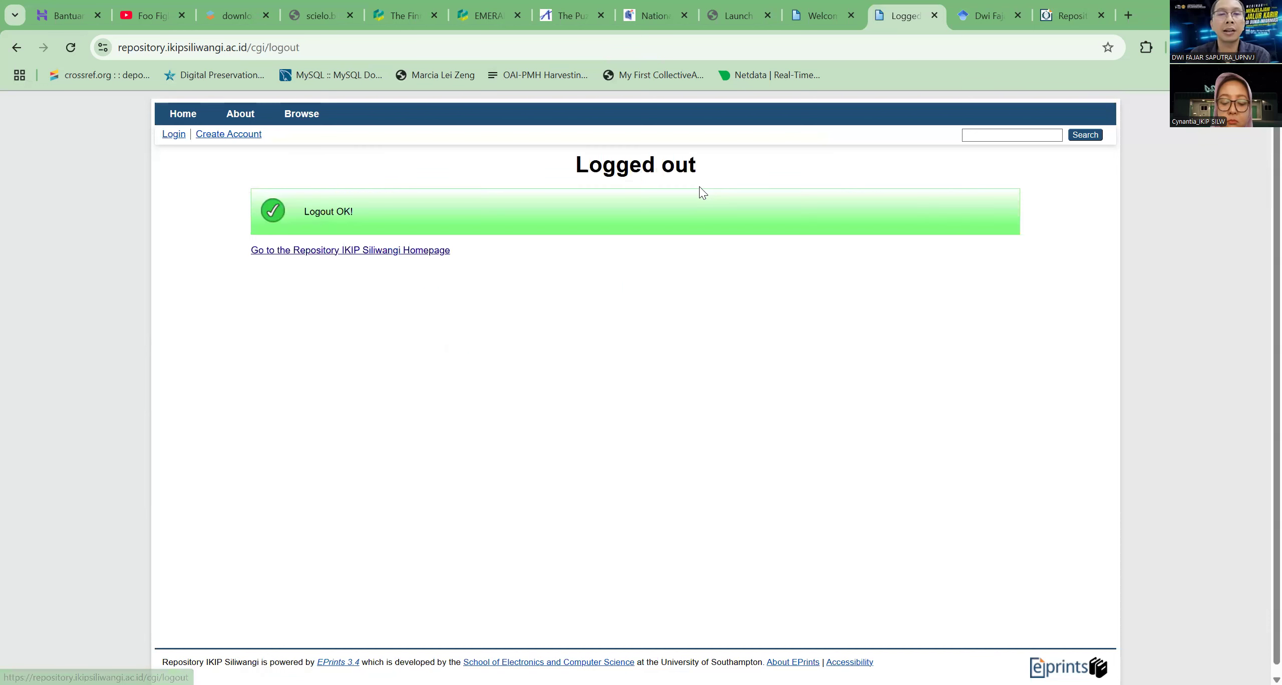
{"action": "left_click", "coordinate": [222, 138]}
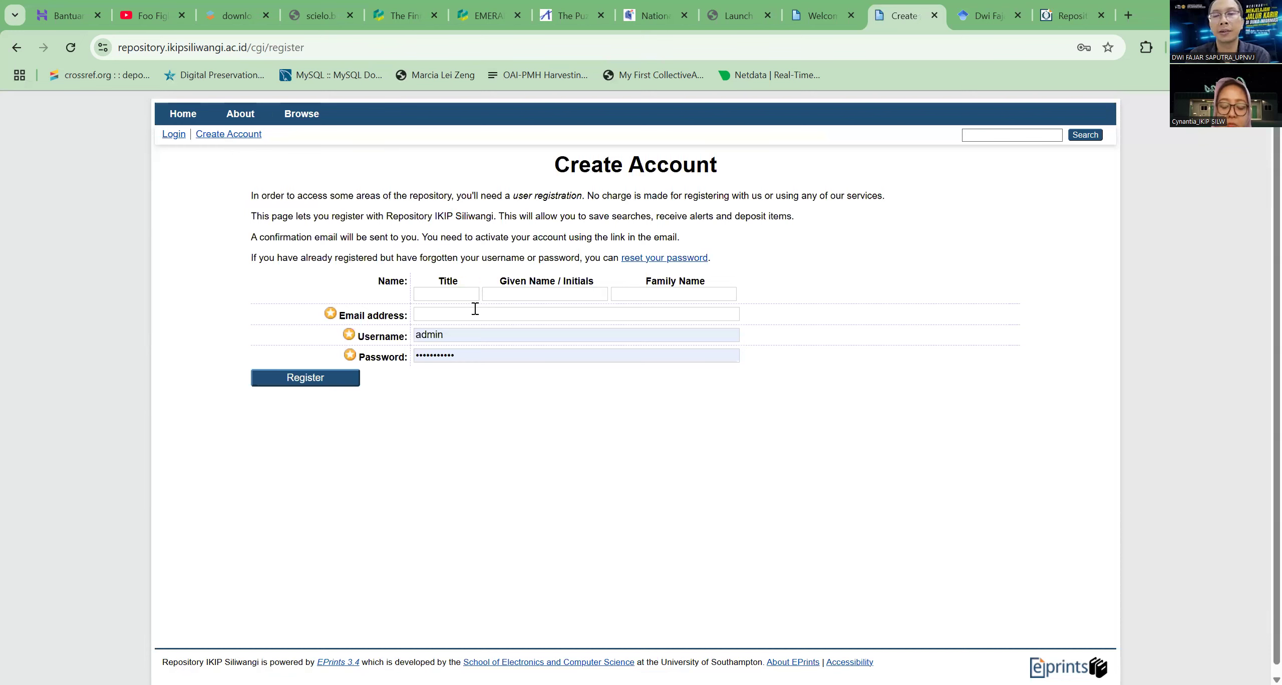
{"action": "left_click", "coordinate": [474, 312]}
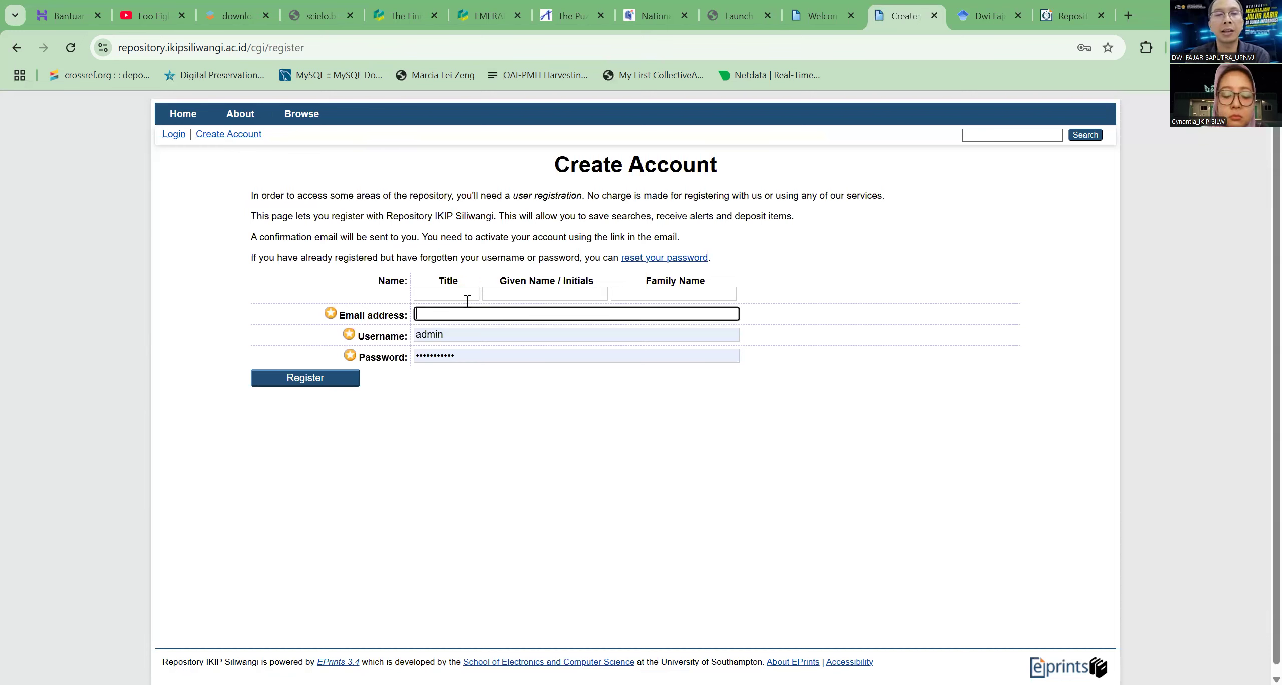
{"action": "left_click_drag", "start_coordinate": [244, 191], "coordinate": [846, 423]}
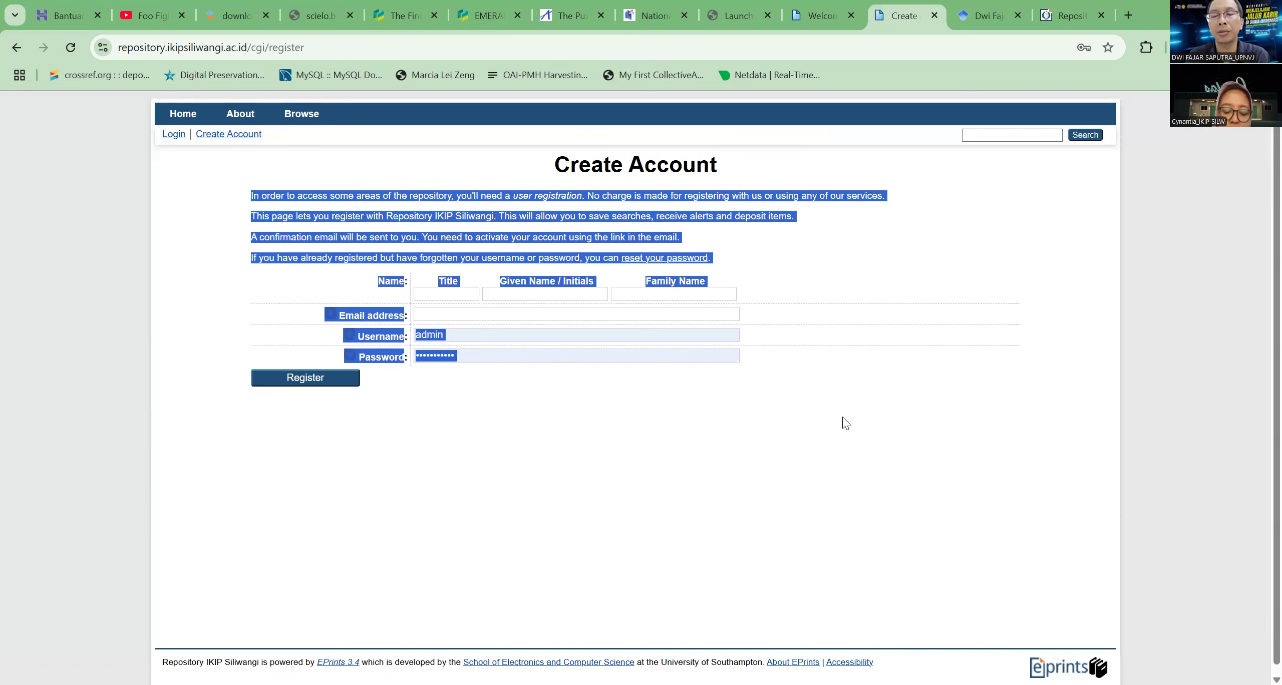
{"action": "left_click", "coordinate": [899, 432]}
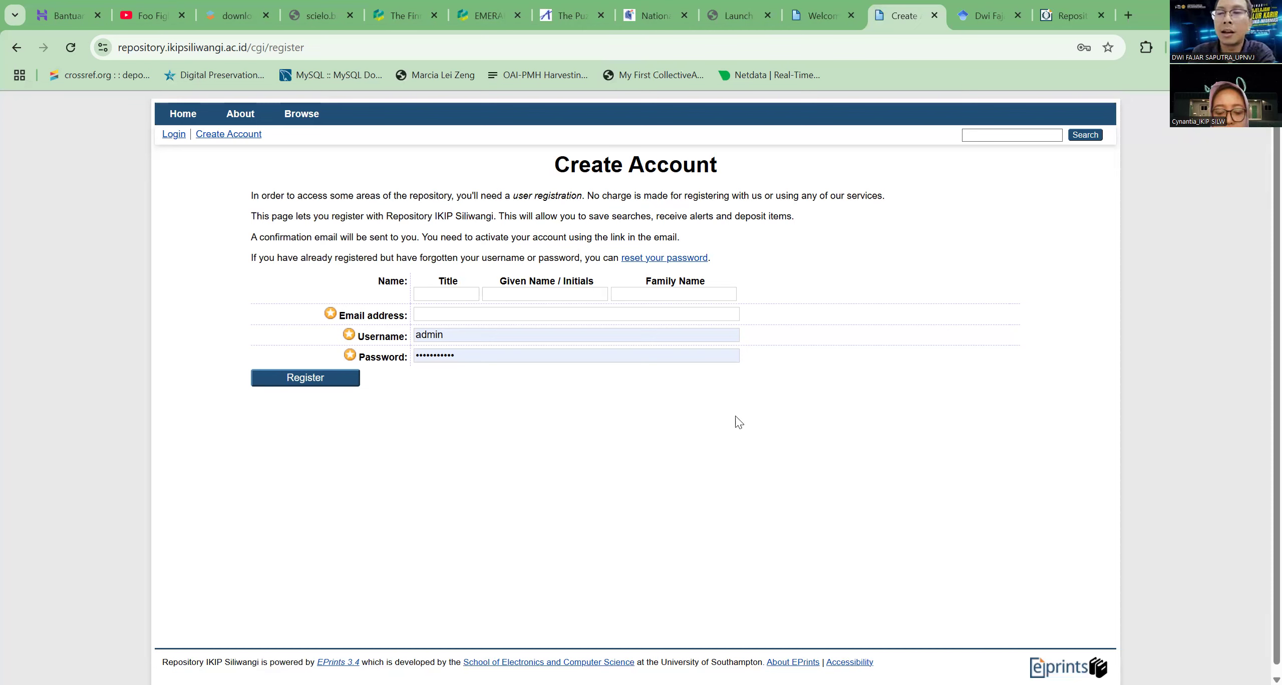
Enter the new user's email address in the registration form
{"action": "left_click", "coordinate": [444, 312]}
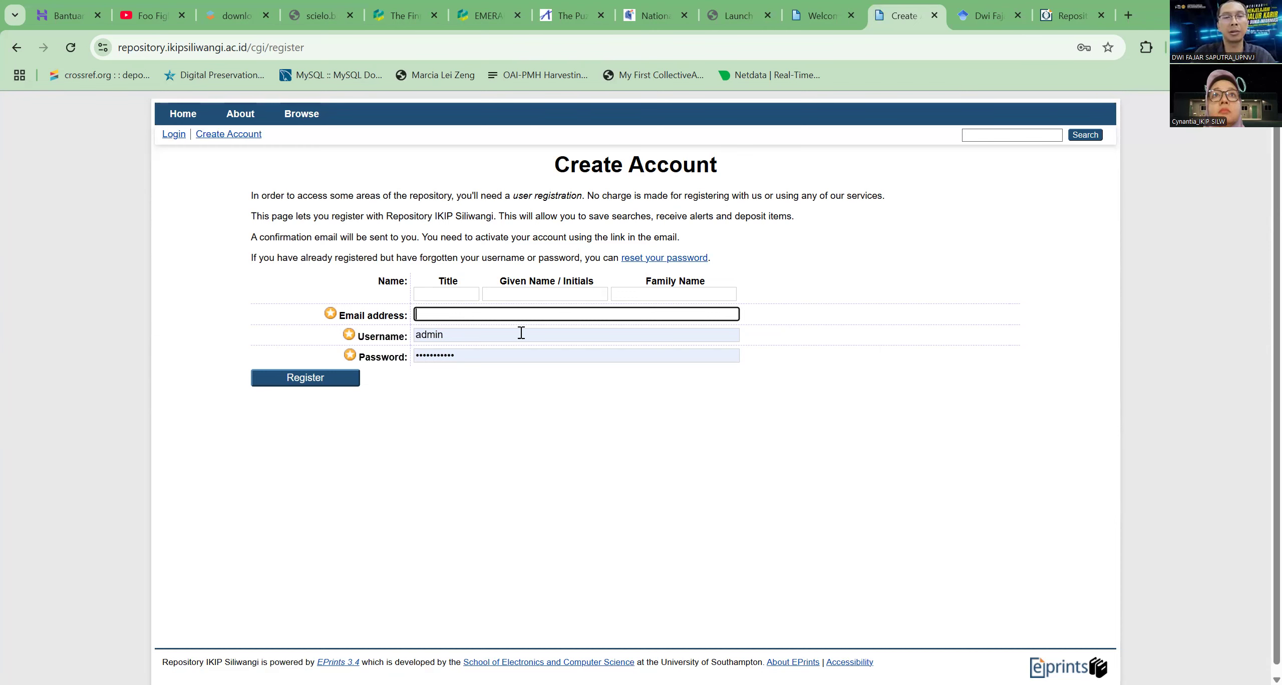
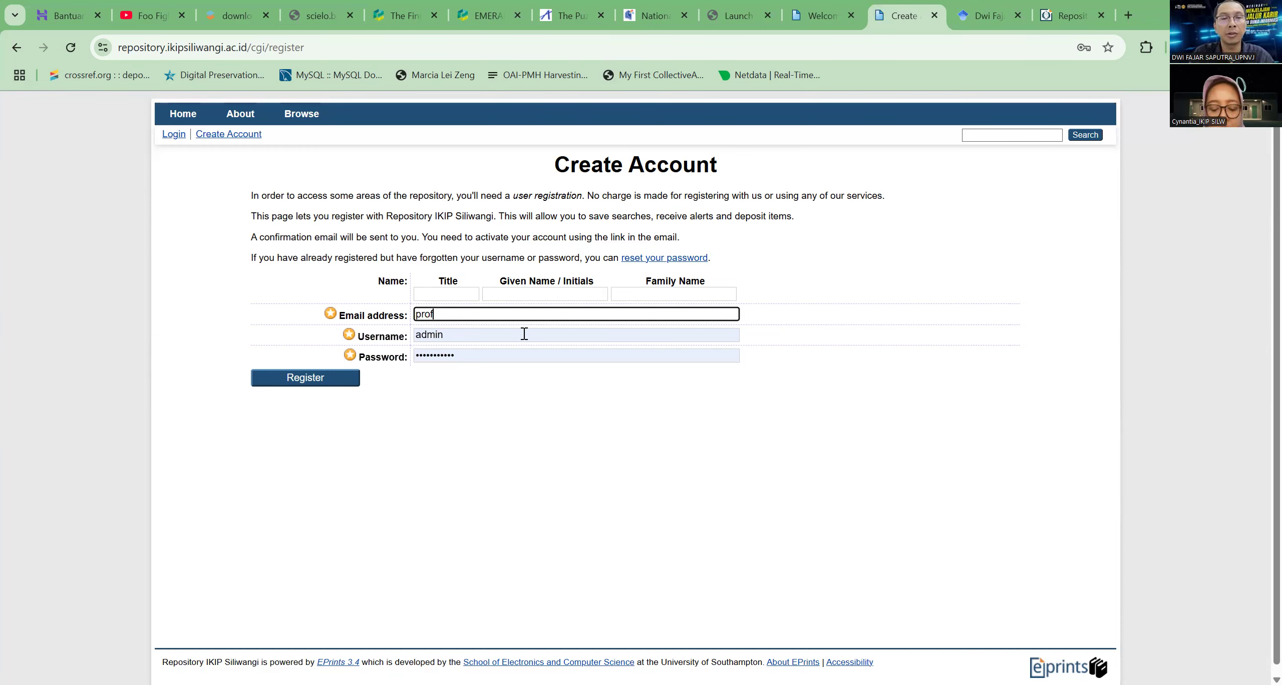
Replace the autofilled admin username and password in the registration form with the new user's username and account password
{"action": "left_click", "coordinate": [506, 332]}
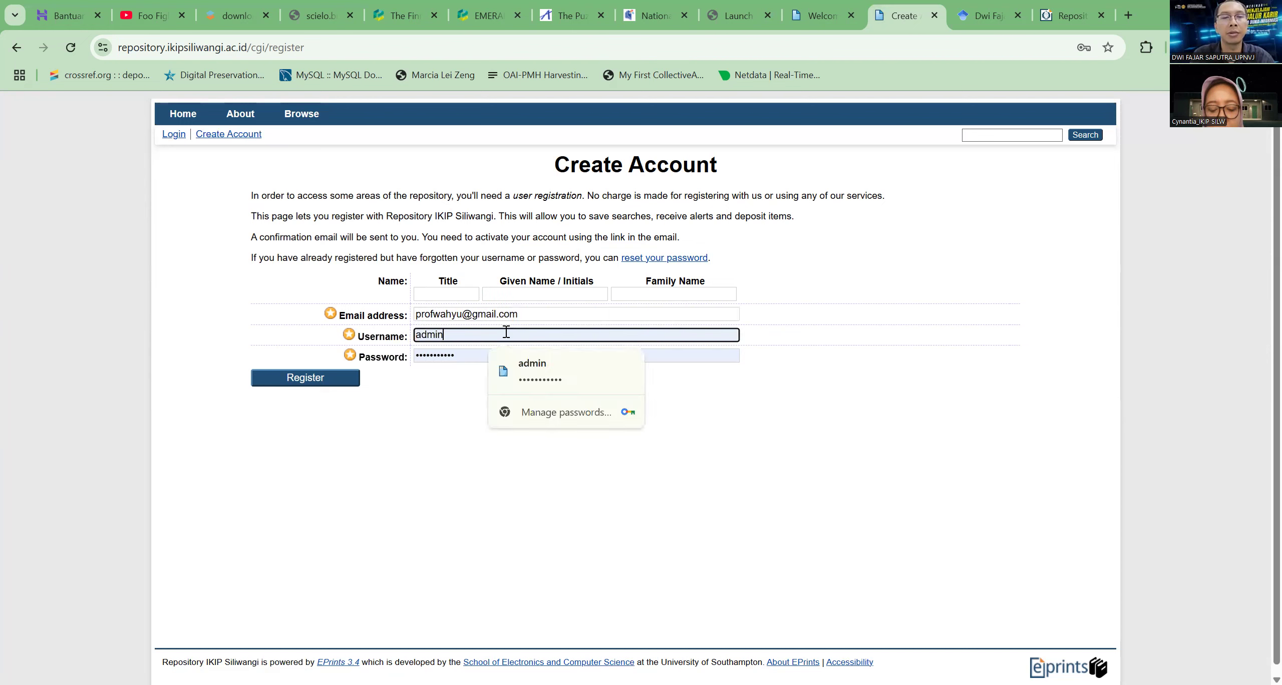
{"action": "key", "text": "ctrl+a"}
{"action": "key", "text": "BackSpace"}
{"action": "type", "text": "prof"}
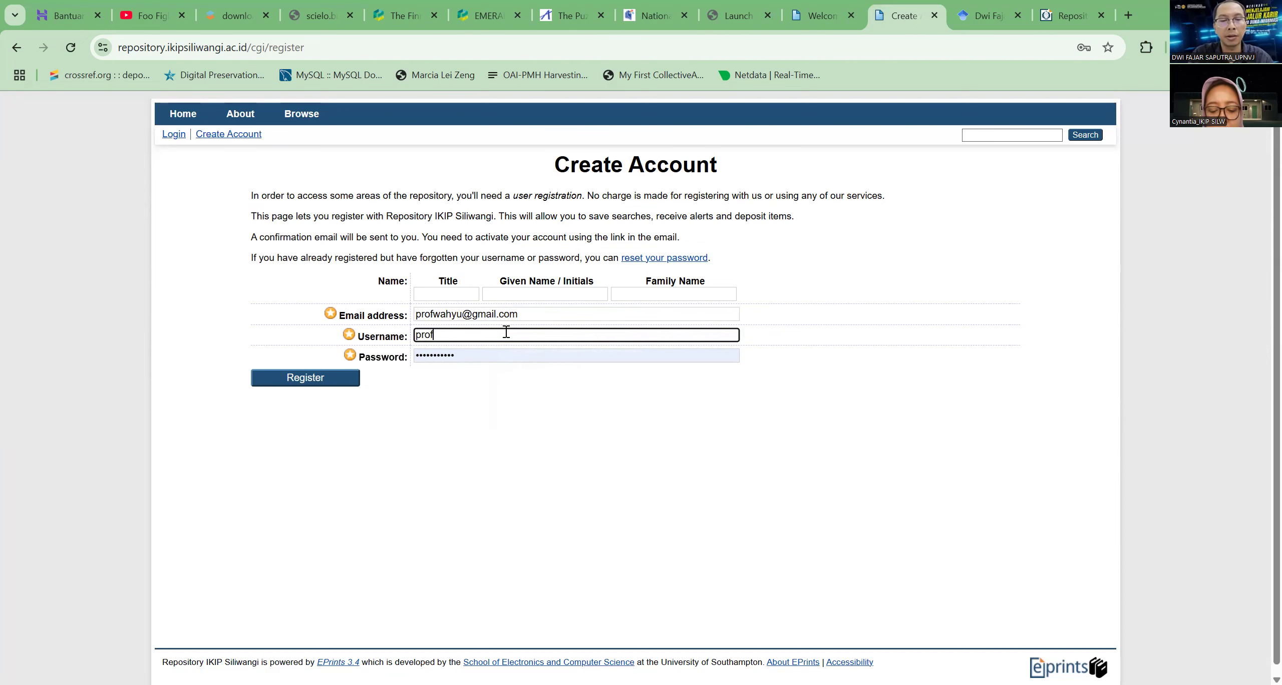
{"action": "type", "text": "wahyu"}
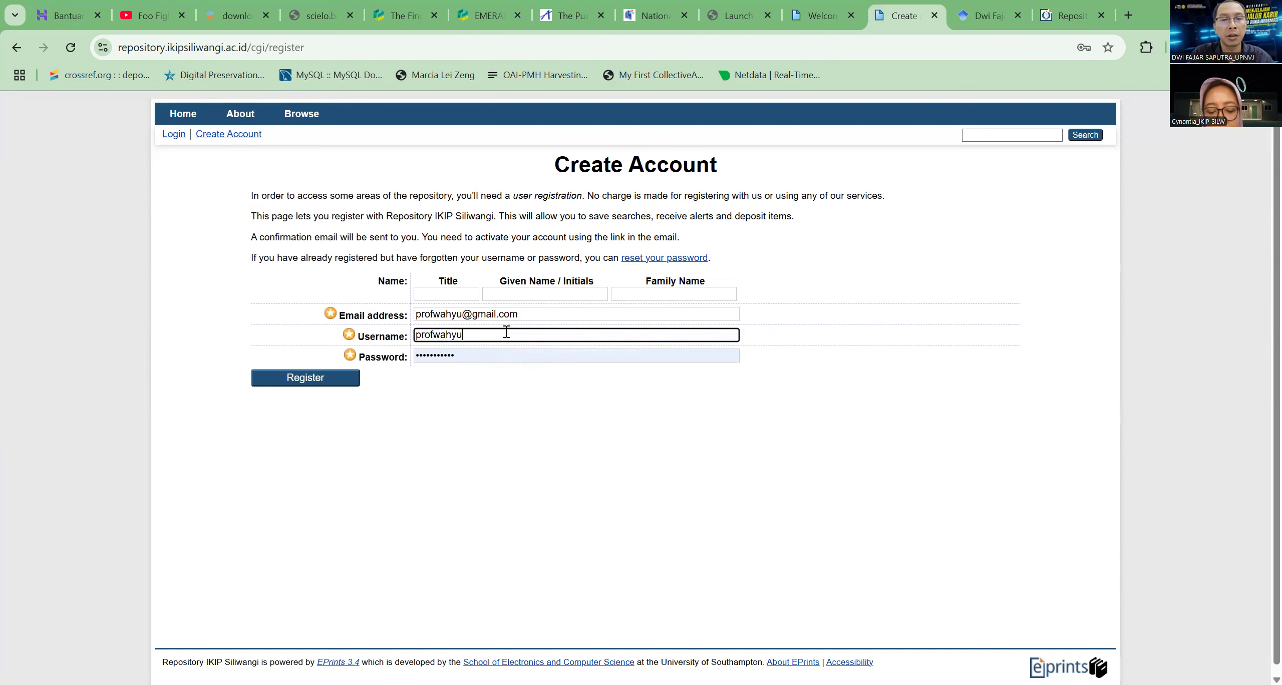
{"action": "key", "text": "Tab"}
{"action": "key", "text": "BackSpace"}
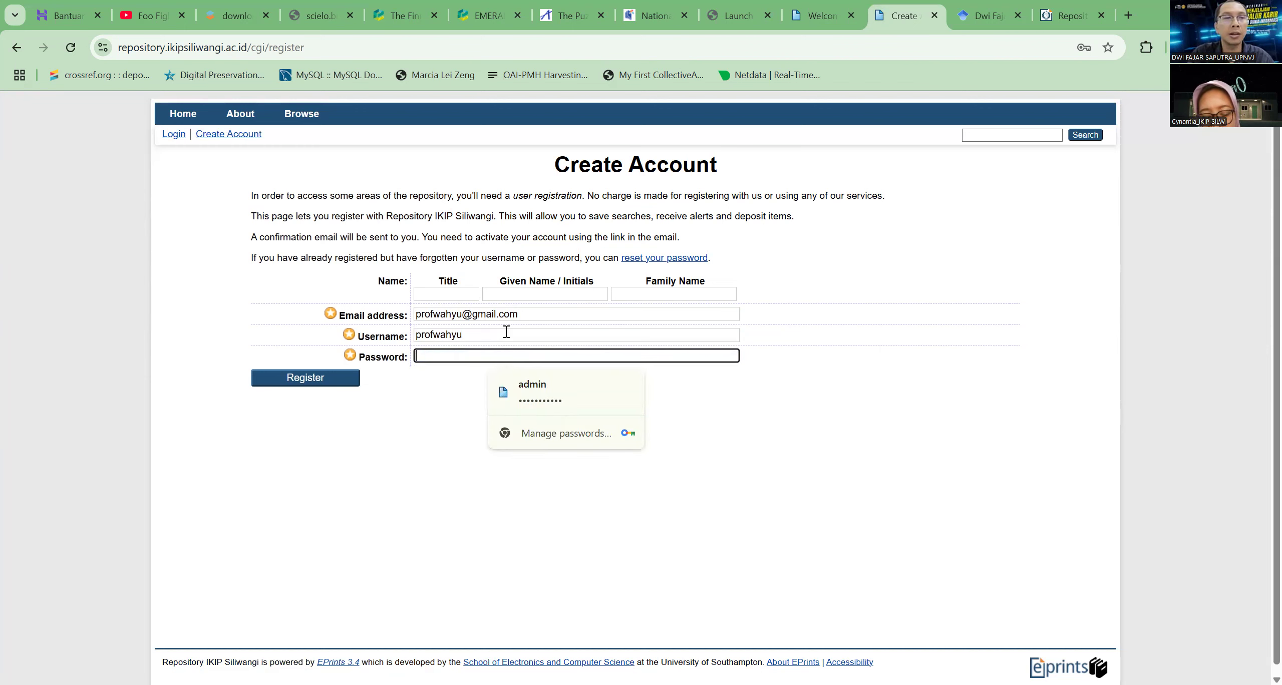
{"action": "type", "text": "•••••••••••"}
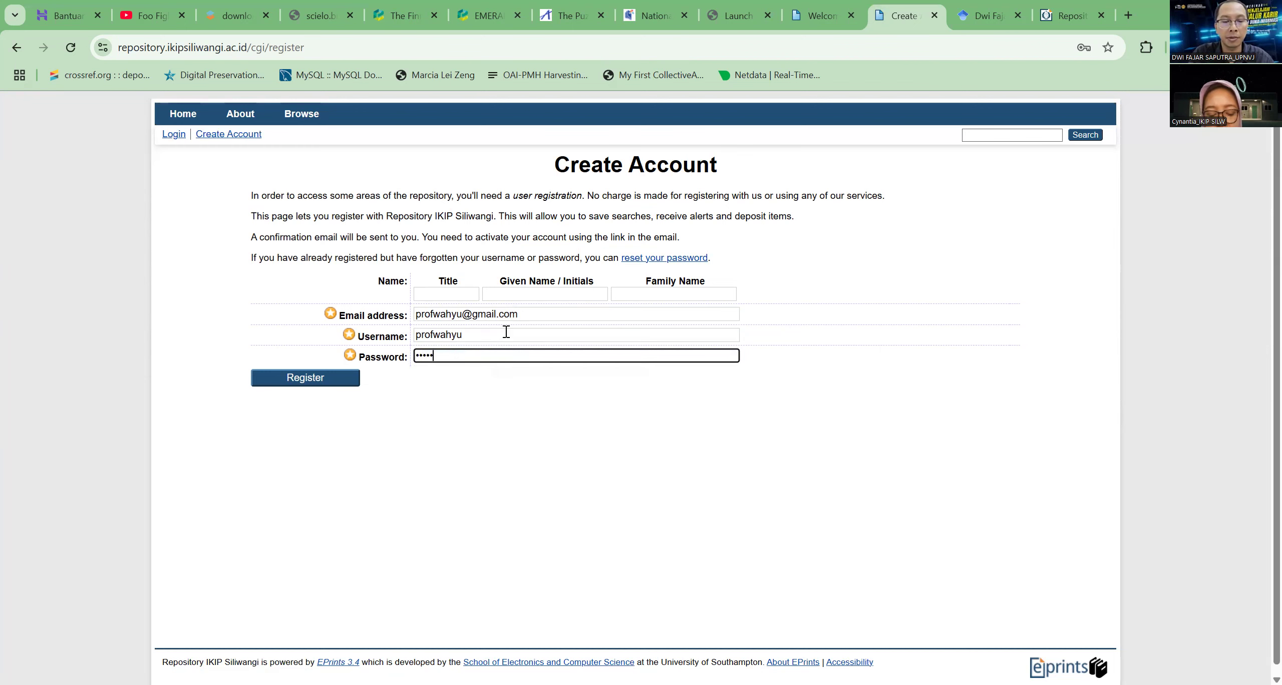
{"action": "type", "text": "•••••"}
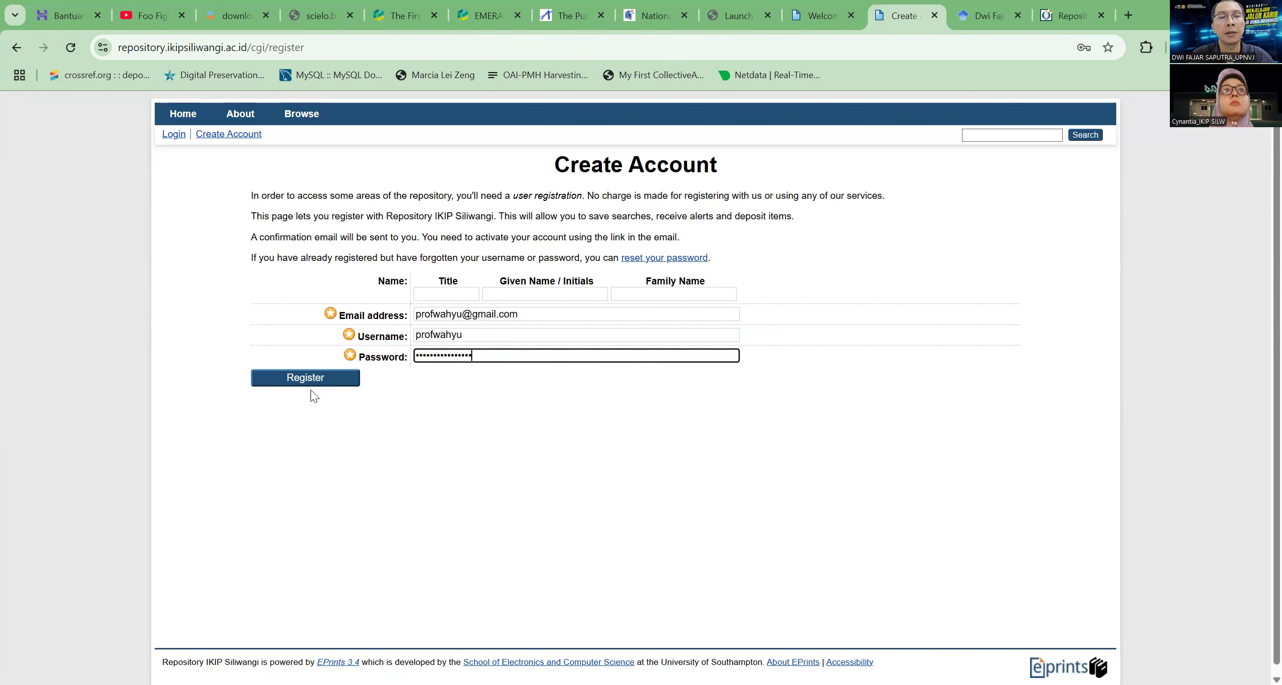
Set the name title to Prof, enter the new user's given name and submit the registration form
{"action": "left_click", "coordinate": [438, 296]}
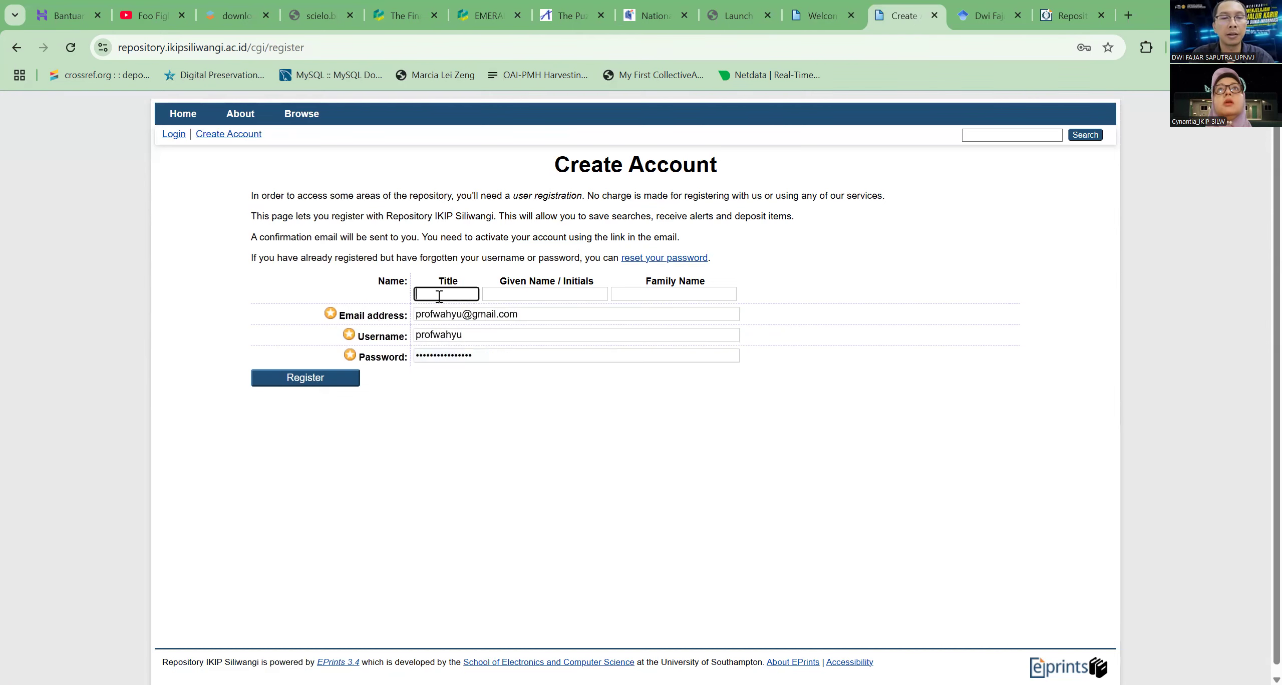
{"action": "type", "text": "Prof"}
{"action": "key", "text": "Tab"}
{"action": "type", "text": "Wahyu"}
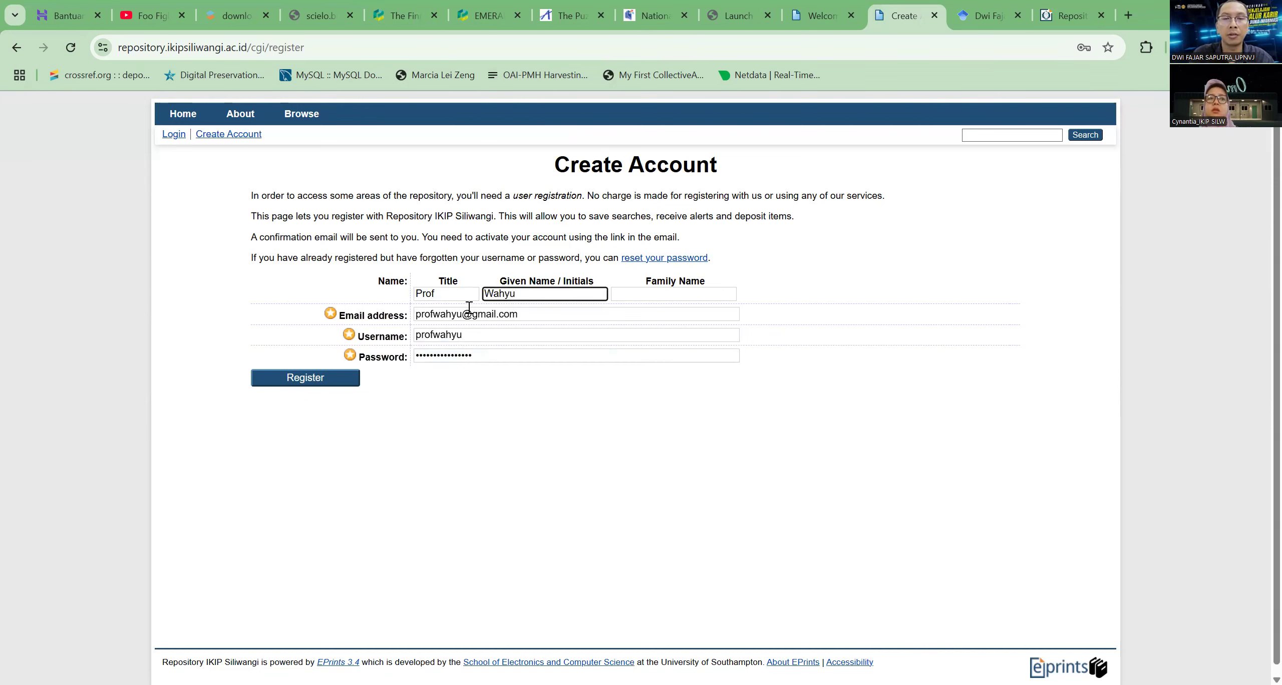
{"action": "left_click", "coordinate": [310, 379]}
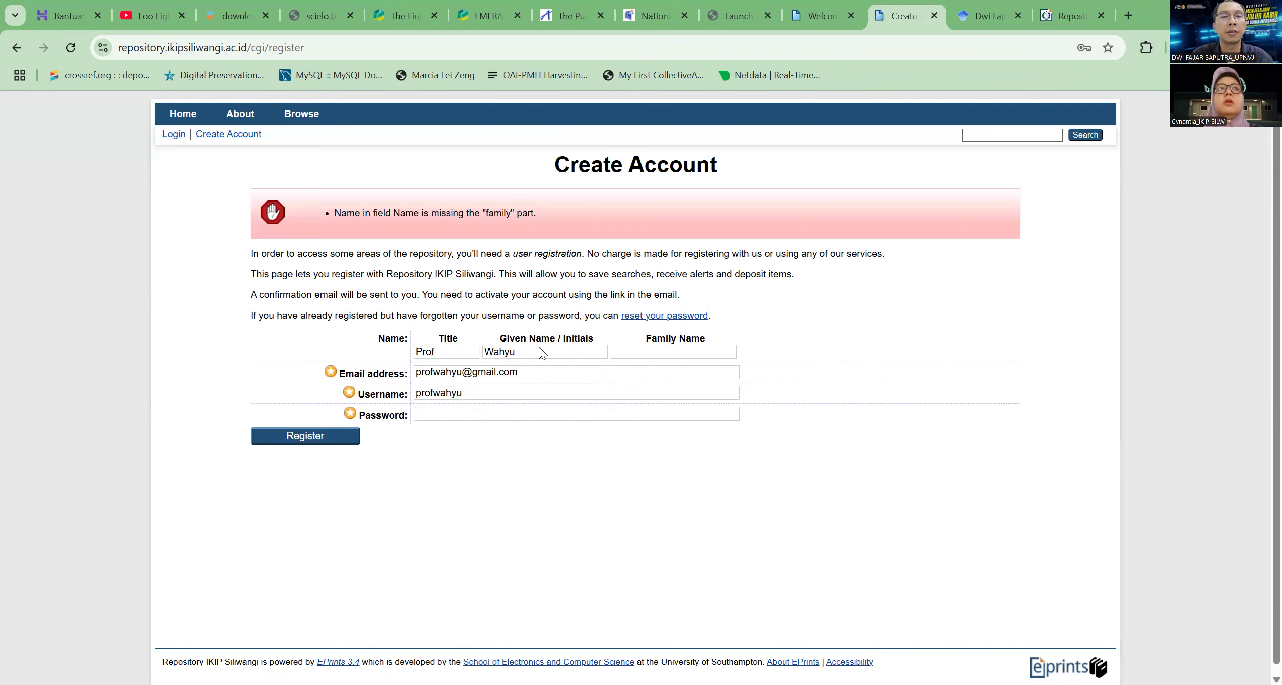
Fill in the new user's family name, re-enter the account password and submit the registration again
{"action": "left_click", "coordinate": [668, 356]}
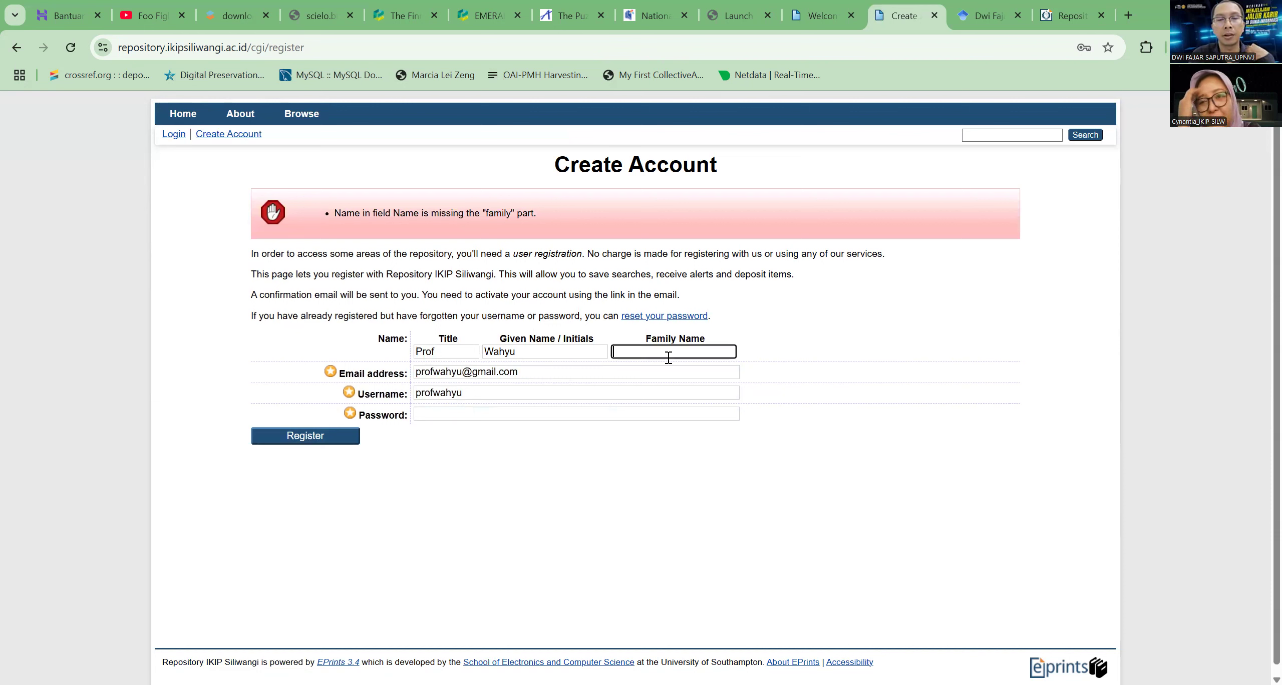
{"action": "type", "text": "Wahyu"}
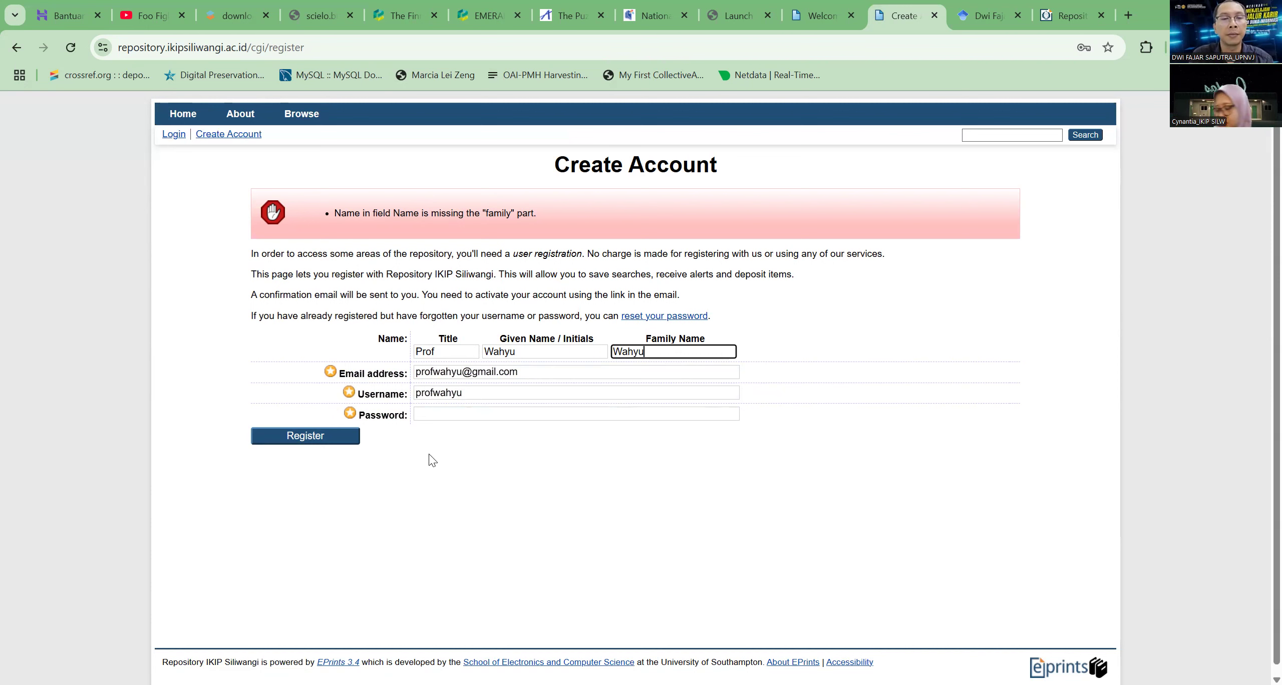
{"action": "left_click", "coordinate": [445, 413]}
{"action": "type", "text": "•••••••••••••"}
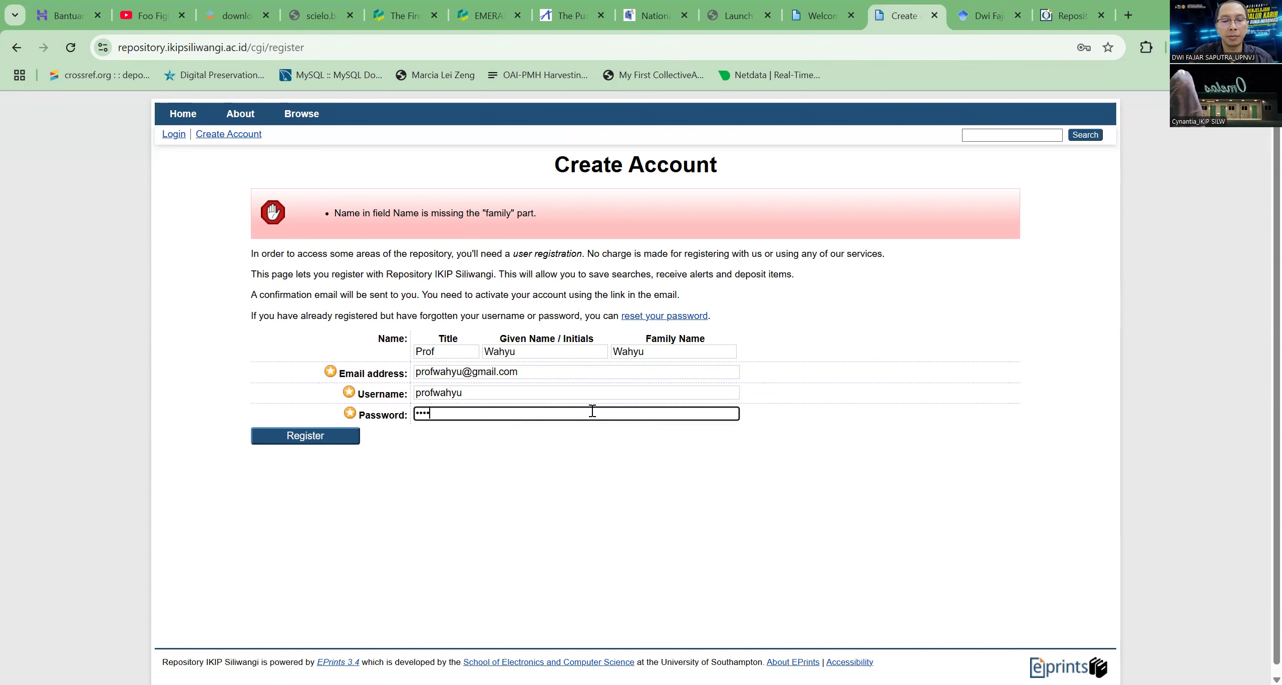
{"action": "type", "text": "•••"}
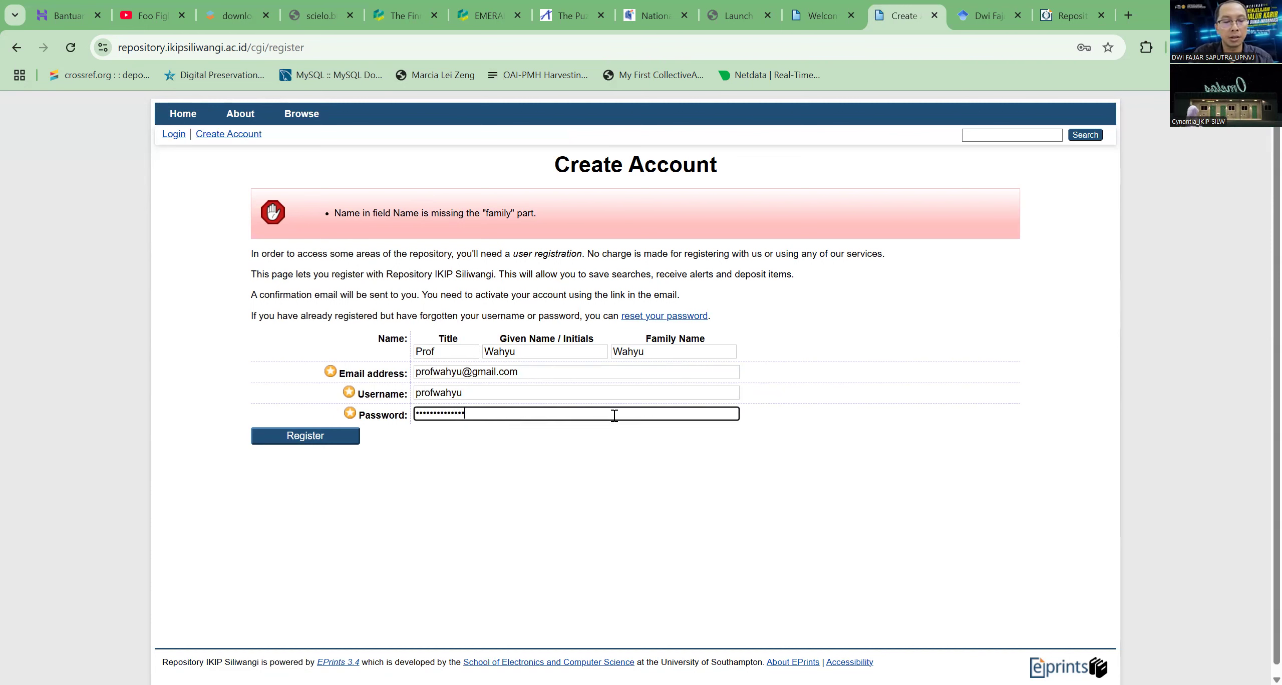
{"action": "left_click", "coordinate": [283, 439]}
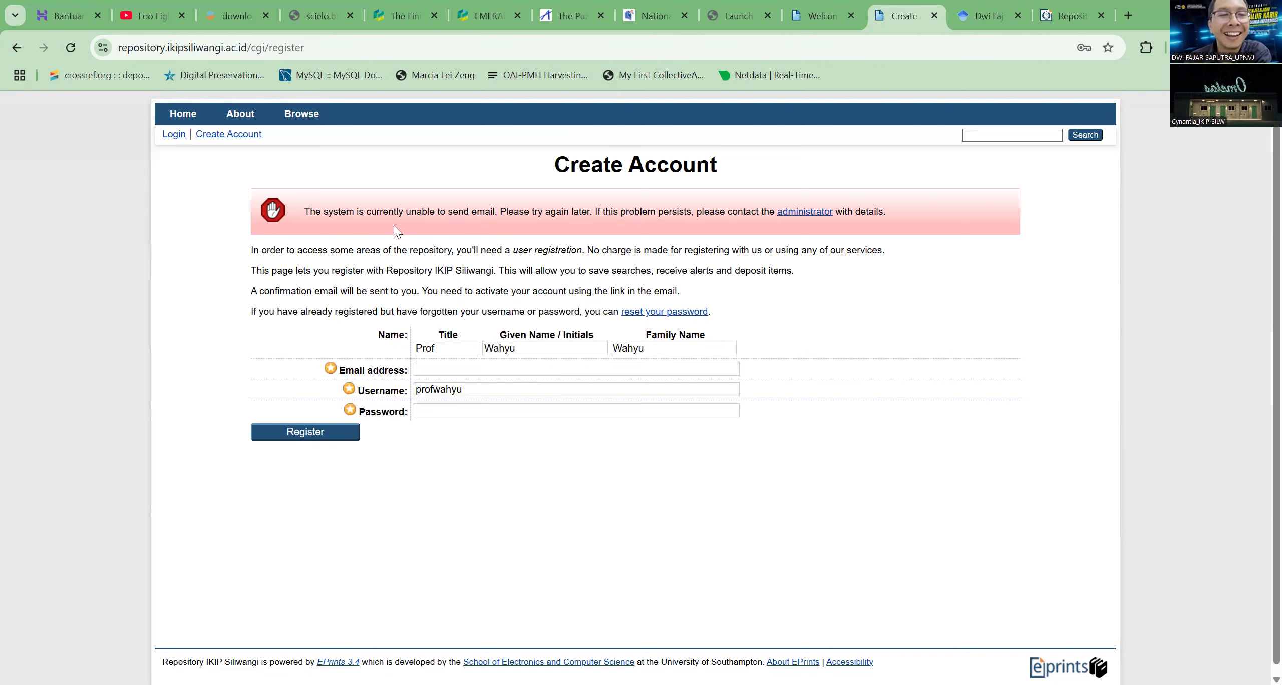
Examine the message above the registration form and copy the new user's username from its field
{"action": "left_click_drag", "start_coordinate": [300, 210], "coordinate": [893, 226]}
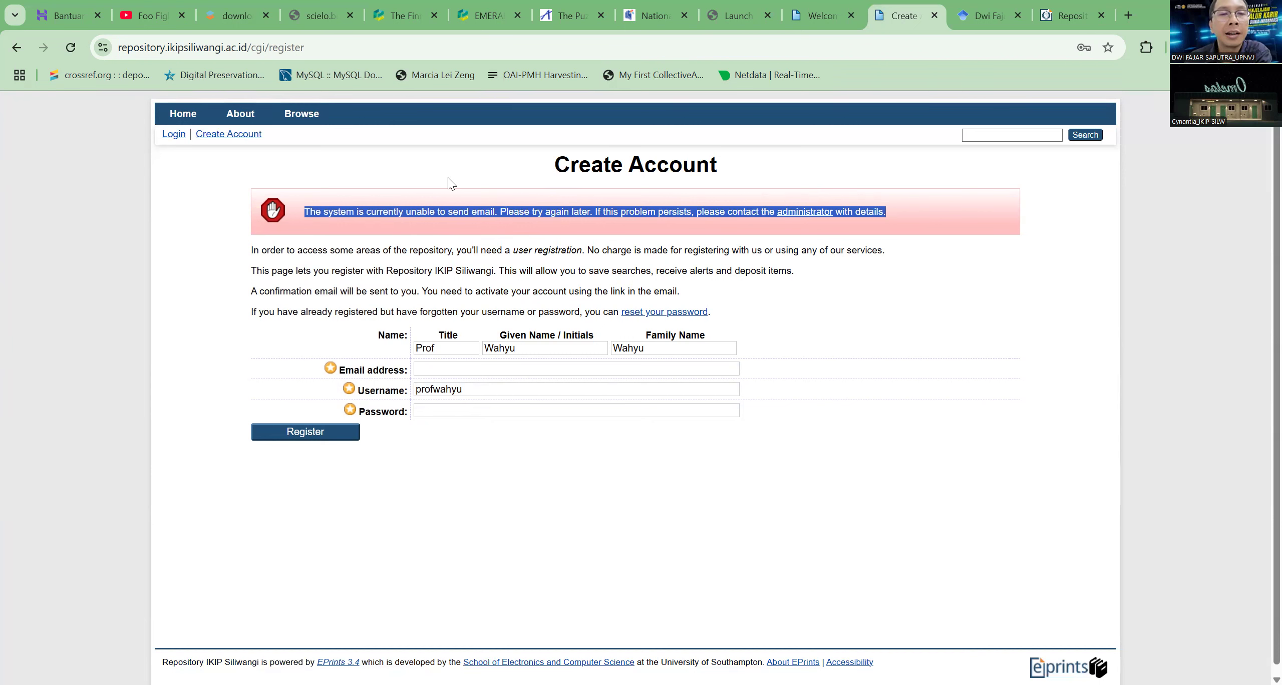
{"action": "left_click", "coordinate": [473, 224]}
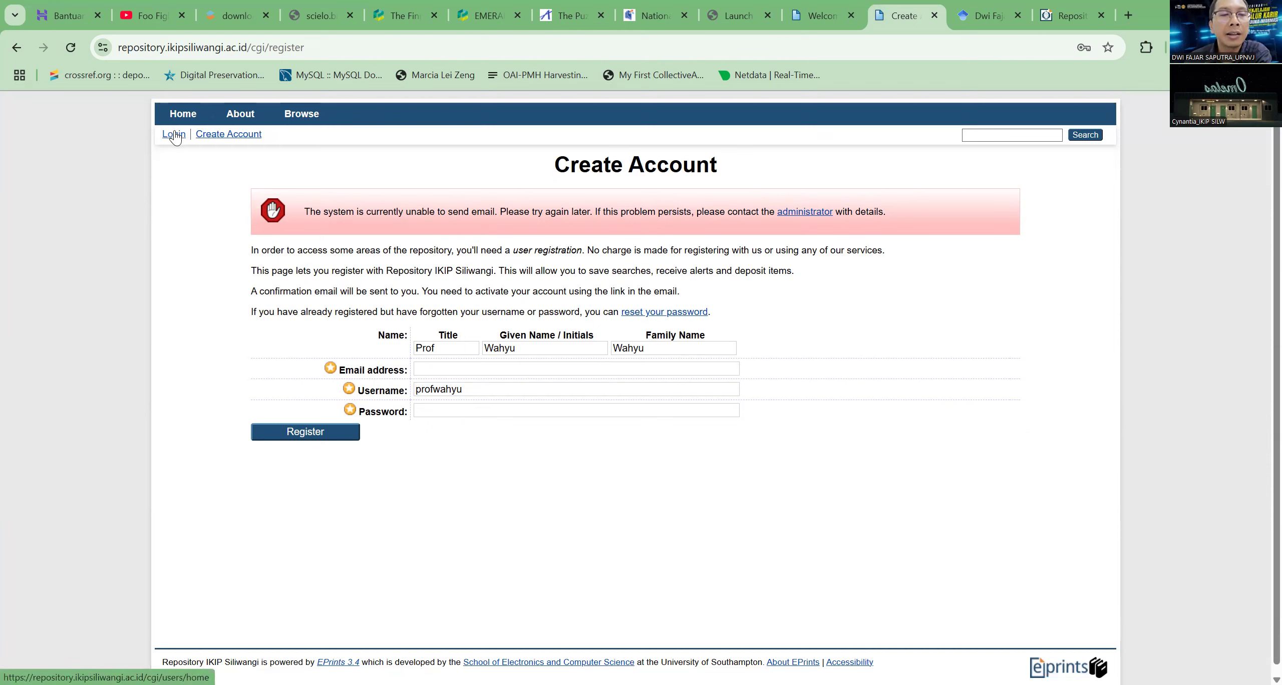
{"action": "left_click", "coordinate": [481, 386]}
{"action": "double_click", "coordinate": [482, 386]}
{"action": "key", "text": "ctrl+c"}
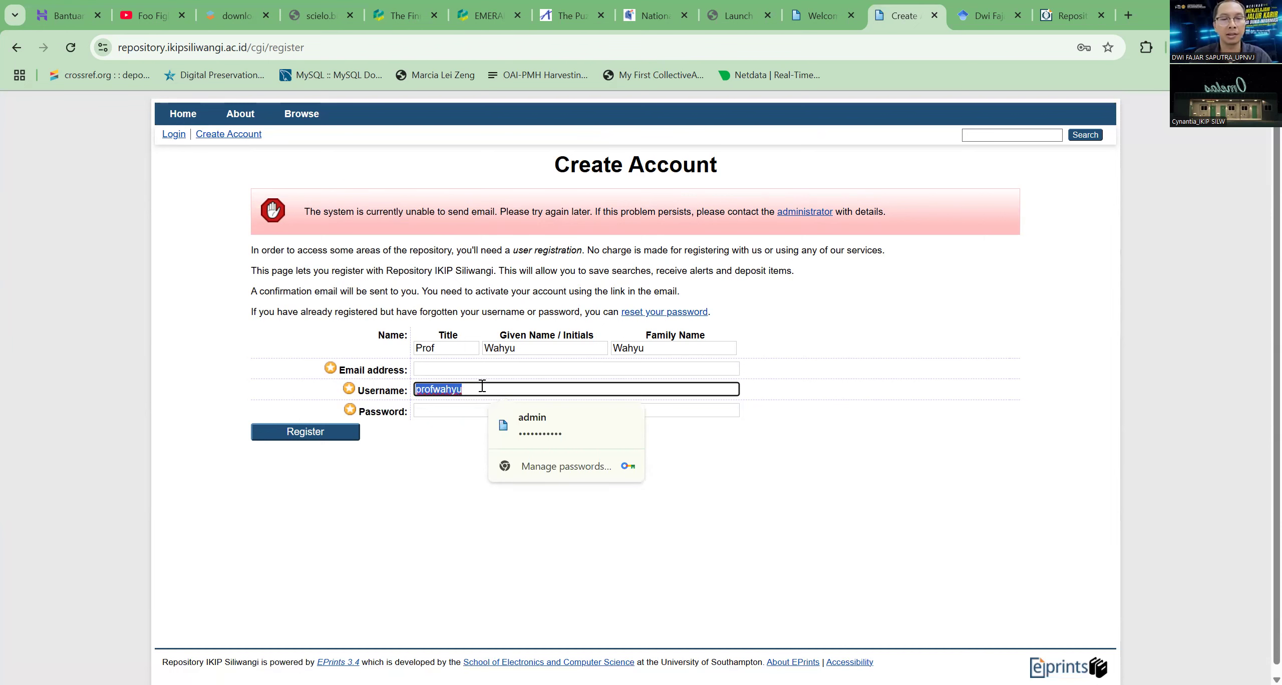
Try to log in on the Login page with the copied username and the new account's password
{"action": "left_click", "coordinate": [174, 135]}
{"action": "left_click", "coordinate": [597, 217]}
{"action": "double_click", "coordinate": [598, 217]}
{"action": "key", "text": "ctrl+v"}
{"action": "key", "text": "Tab"}
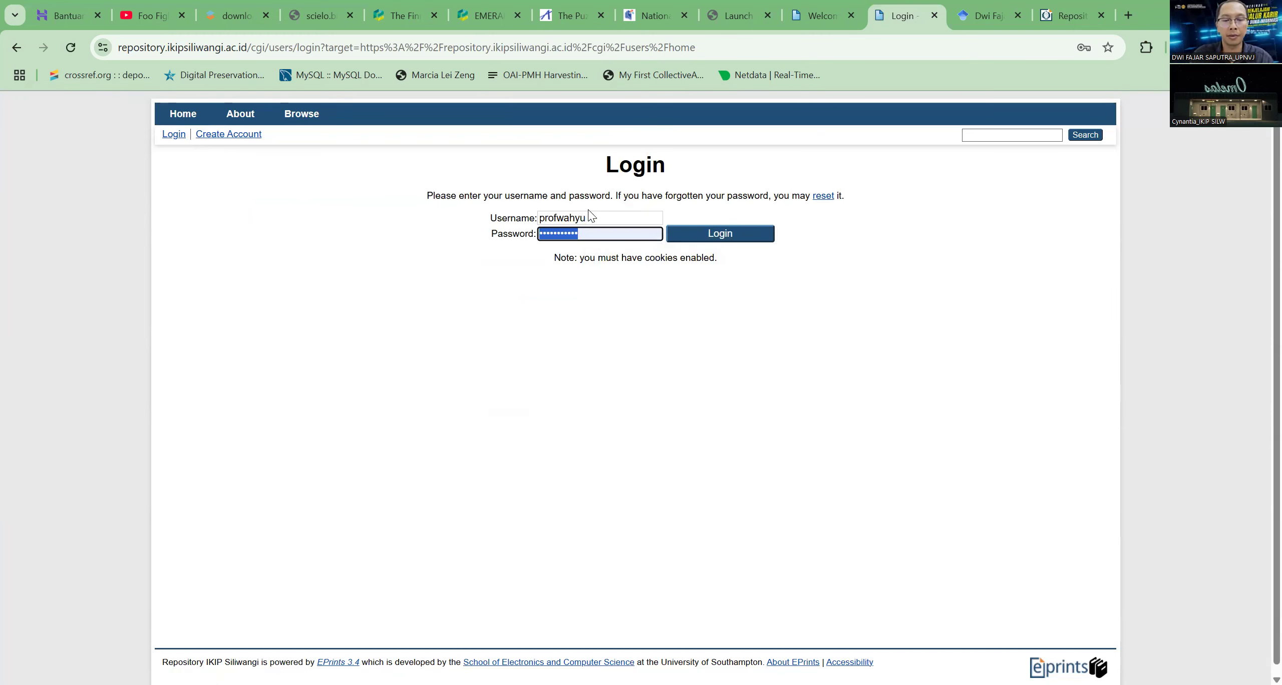
{"action": "type", "text": "••••••••••••••••"}
{"action": "key", "text": "Return"}
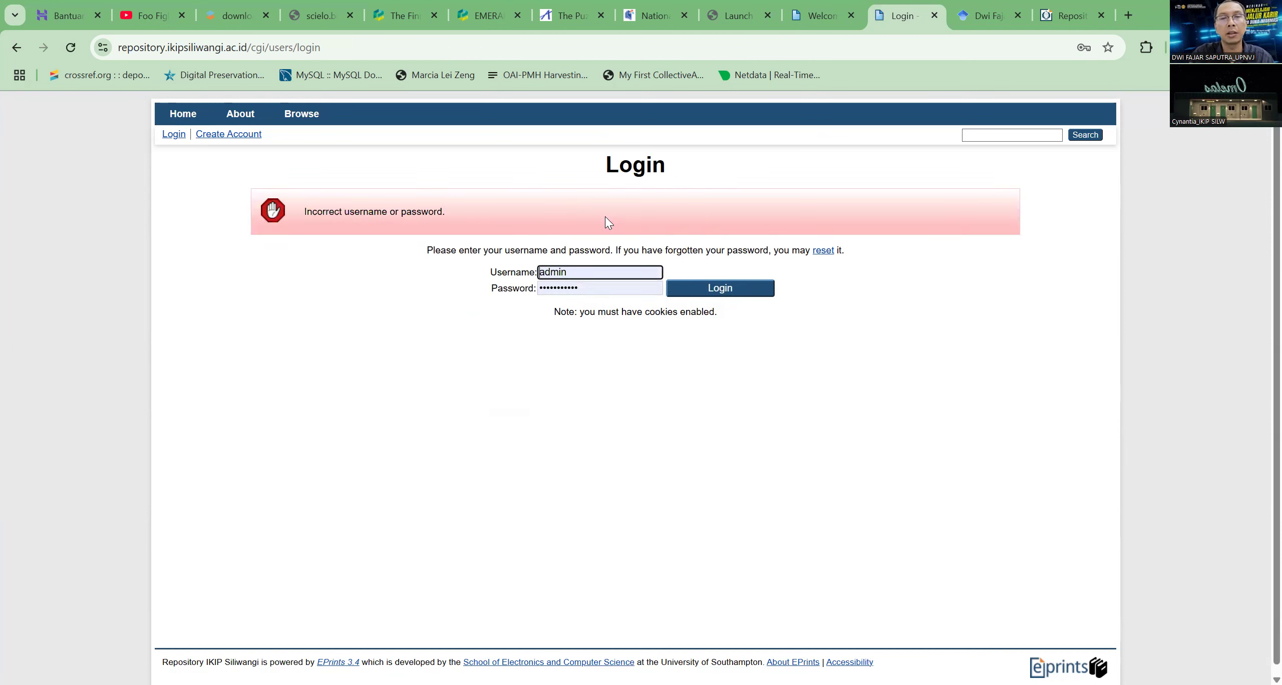
Log in with the saved admin username and password and go to the Manage records page
{"action": "left_click", "coordinate": [617, 273]}
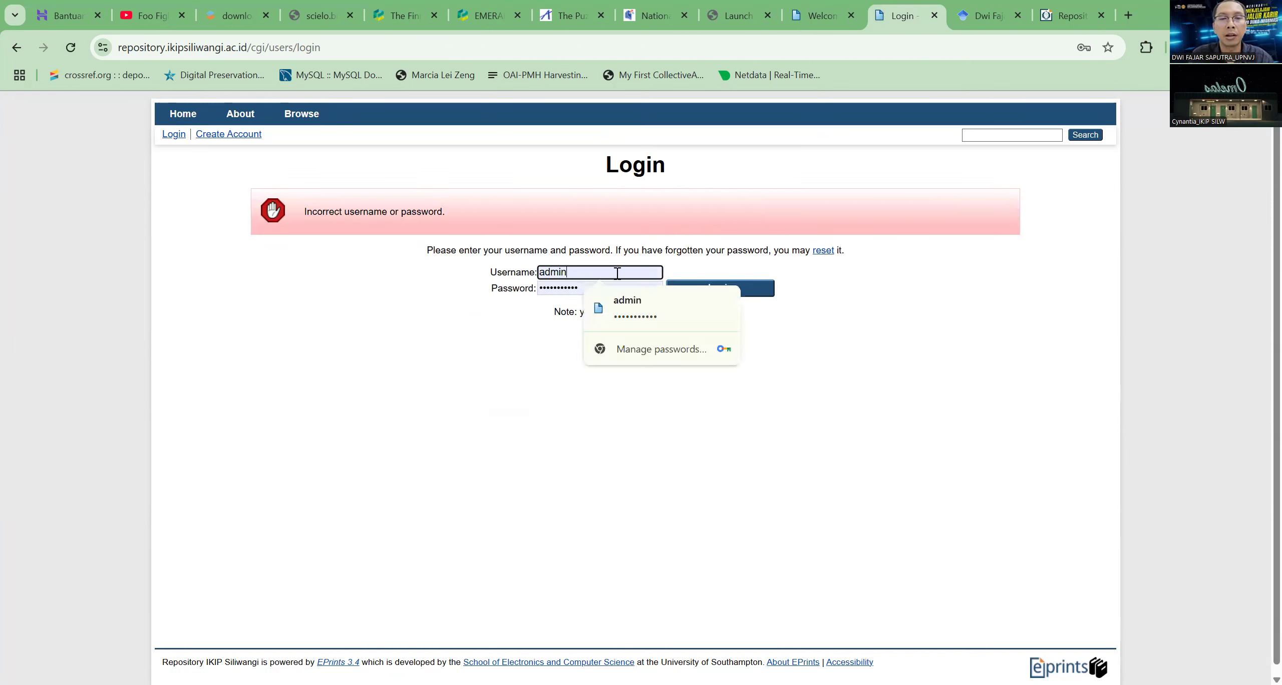
{"action": "left_click", "coordinate": [645, 301]}
{"action": "left_click", "coordinate": [747, 300]}
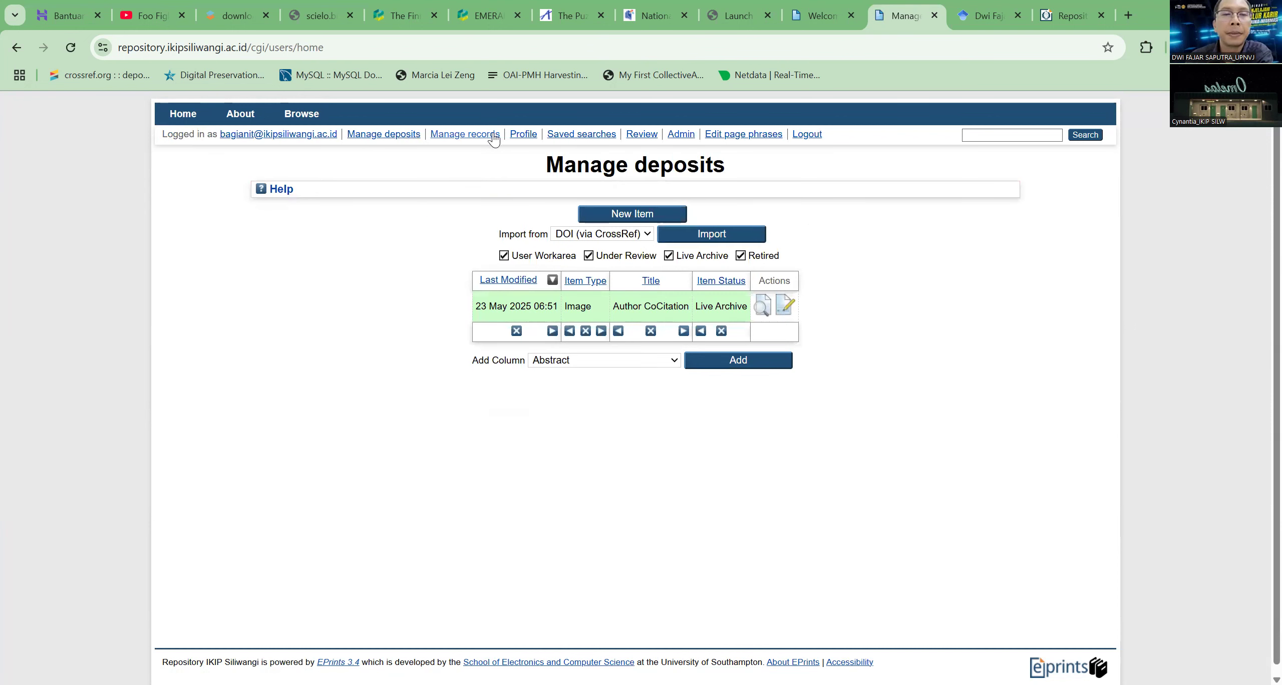
{"action": "left_click", "coordinate": [466, 134]}
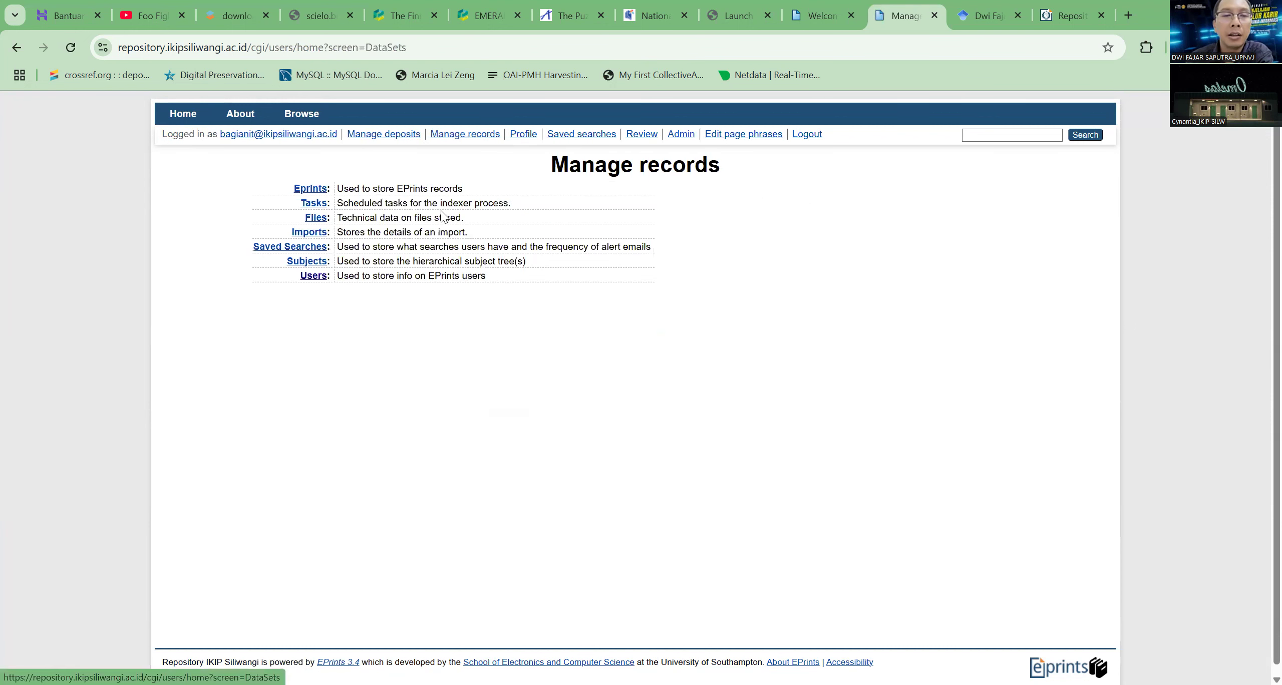
Open the Users records, set the Saved Searches filter to any of, and filter the list by the new account's username
{"action": "left_click", "coordinate": [319, 277]}
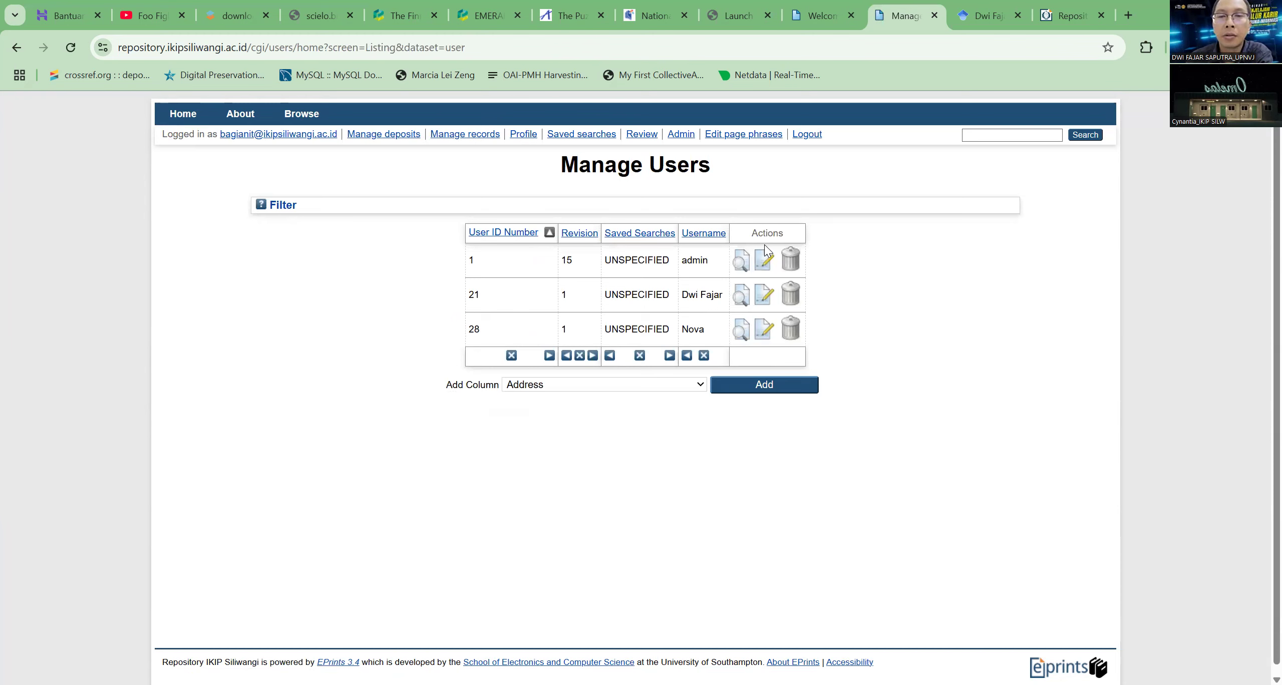
{"action": "left_click", "coordinate": [274, 211]}
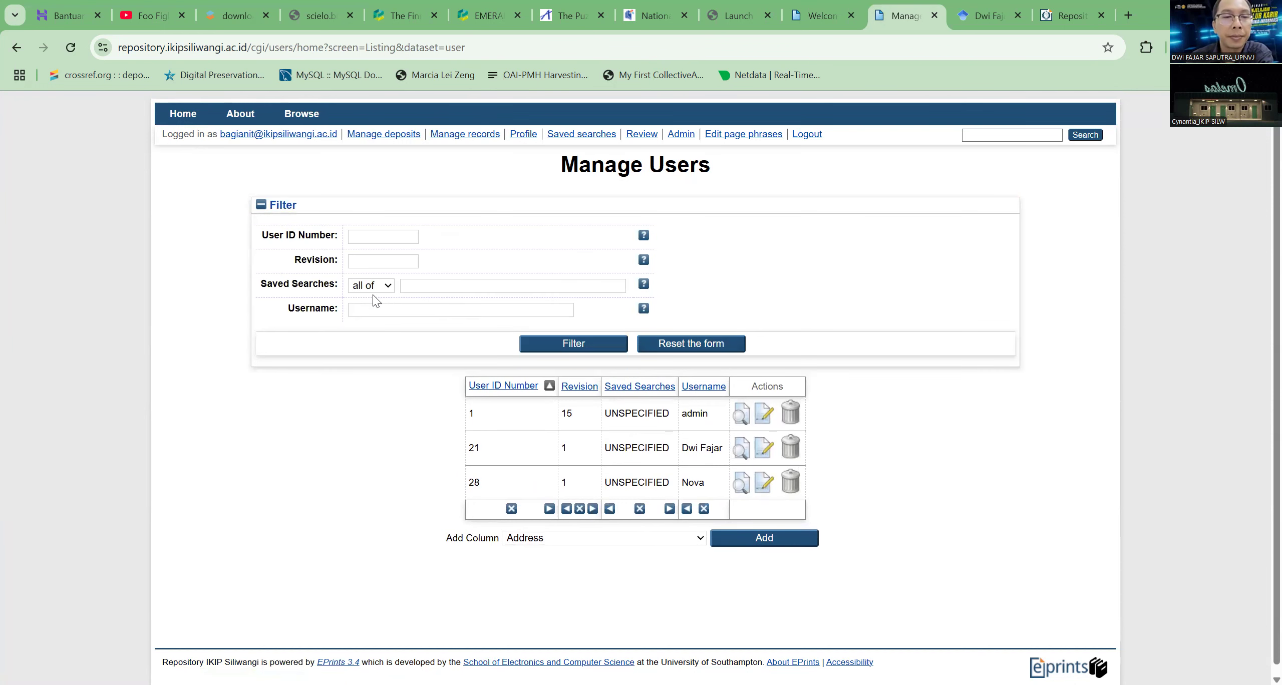
{"action": "left_click", "coordinate": [369, 289]}
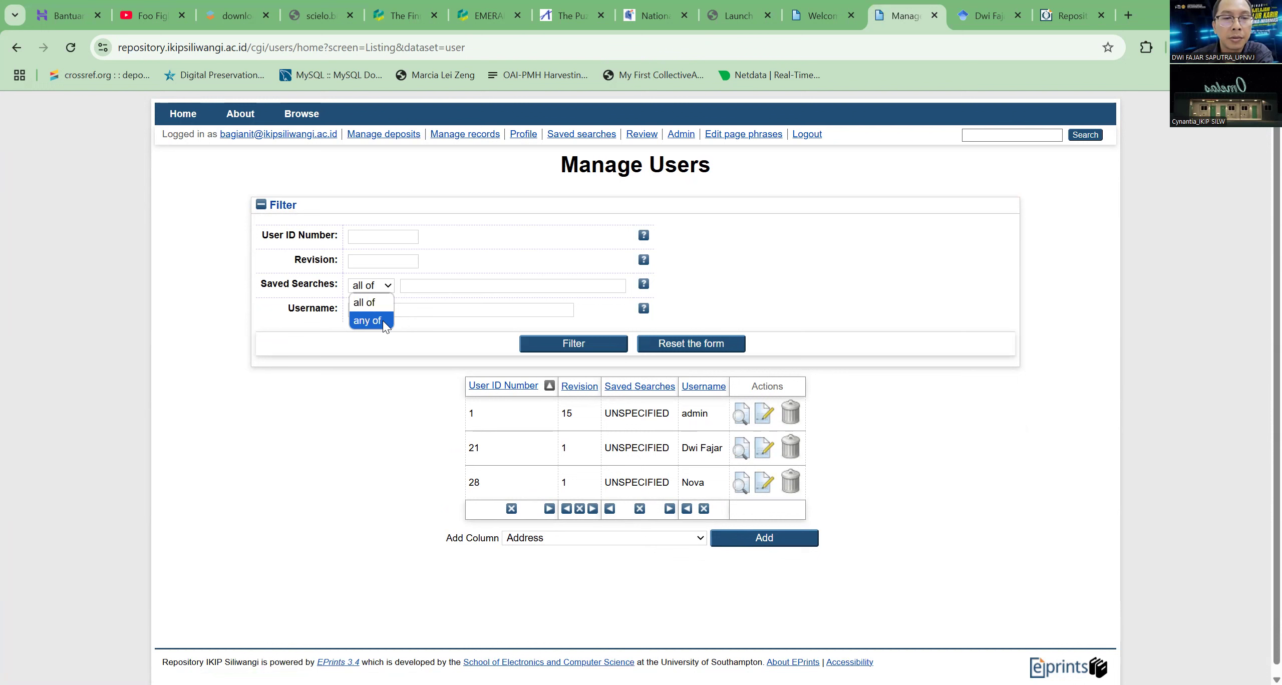
{"action": "left_click", "coordinate": [383, 320]}
{"action": "left_click", "coordinate": [396, 309]}
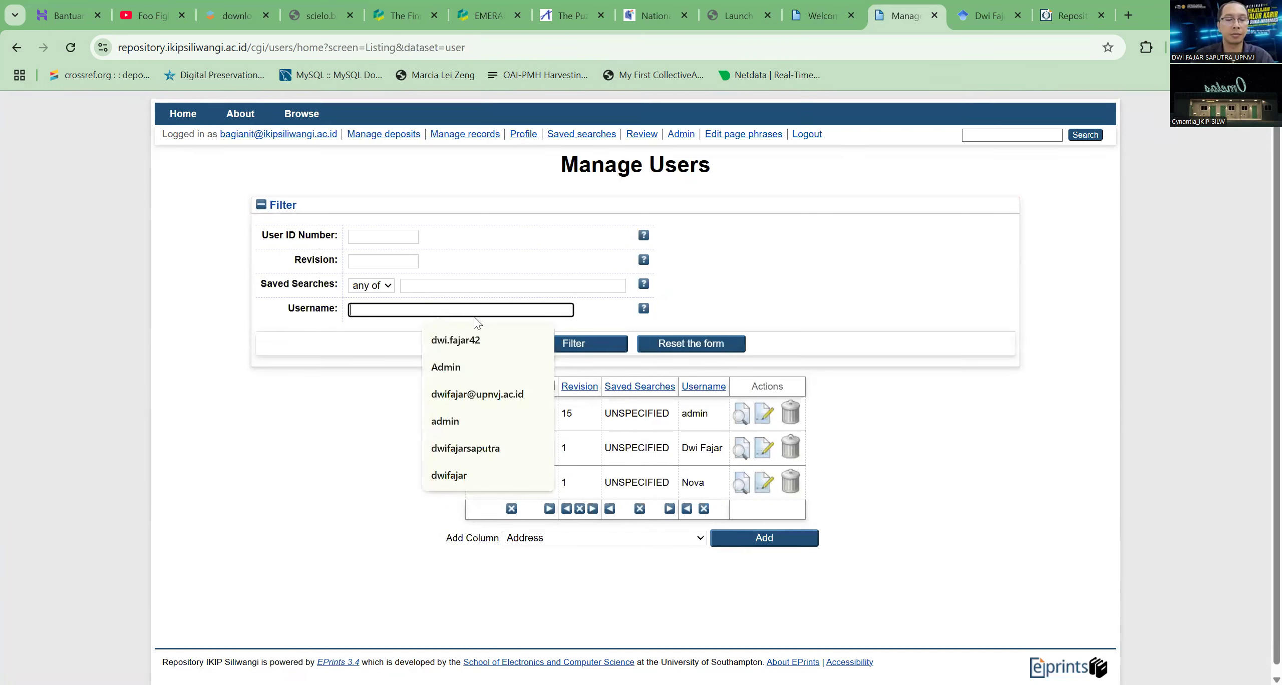
{"action": "type", "text": "profwa"}
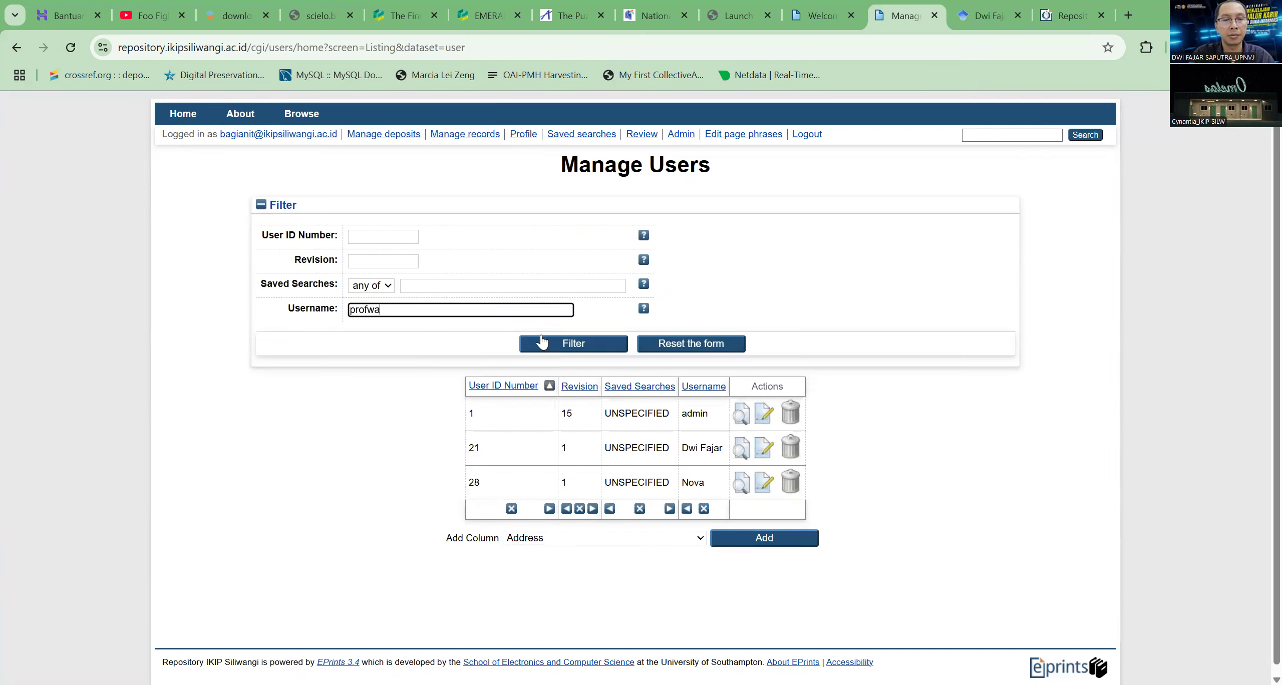
{"action": "type", "text": "hyu"}
{"action": "left_click", "coordinate": [542, 342]}
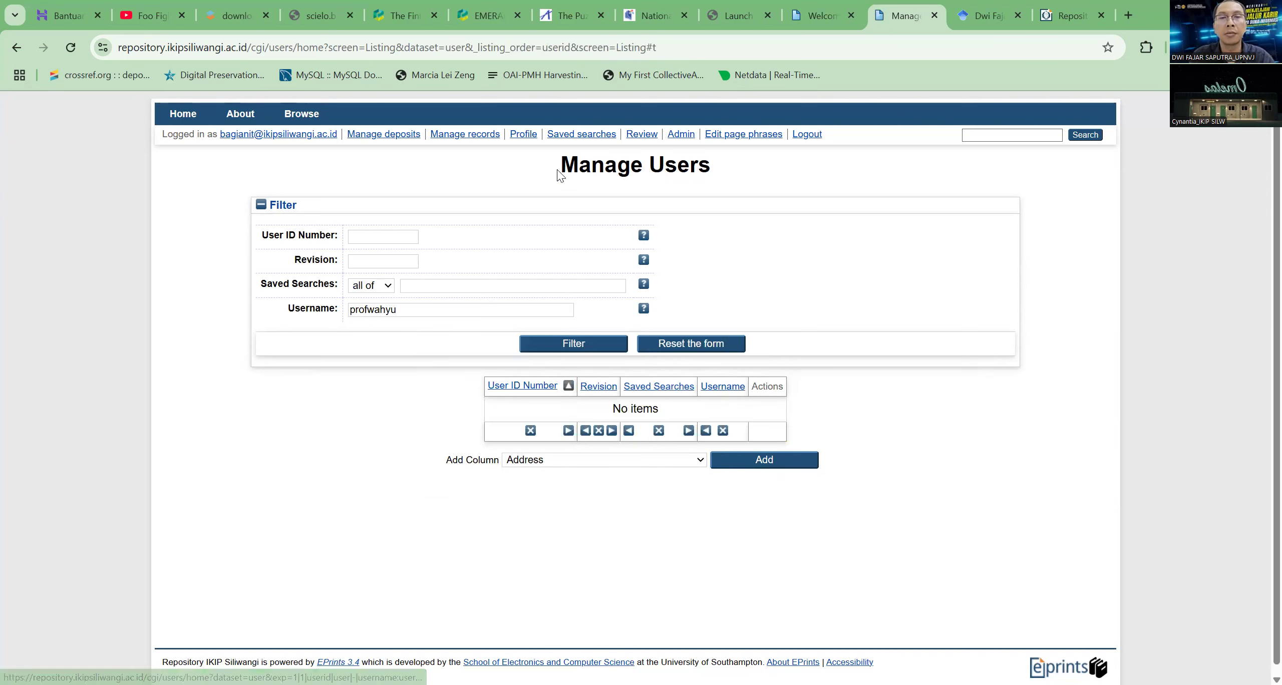
Look through the Manage Users page phrases and the Admin System and Config. Tools, including the Phrase Editor
{"action": "left_click", "coordinate": [738, 135]}
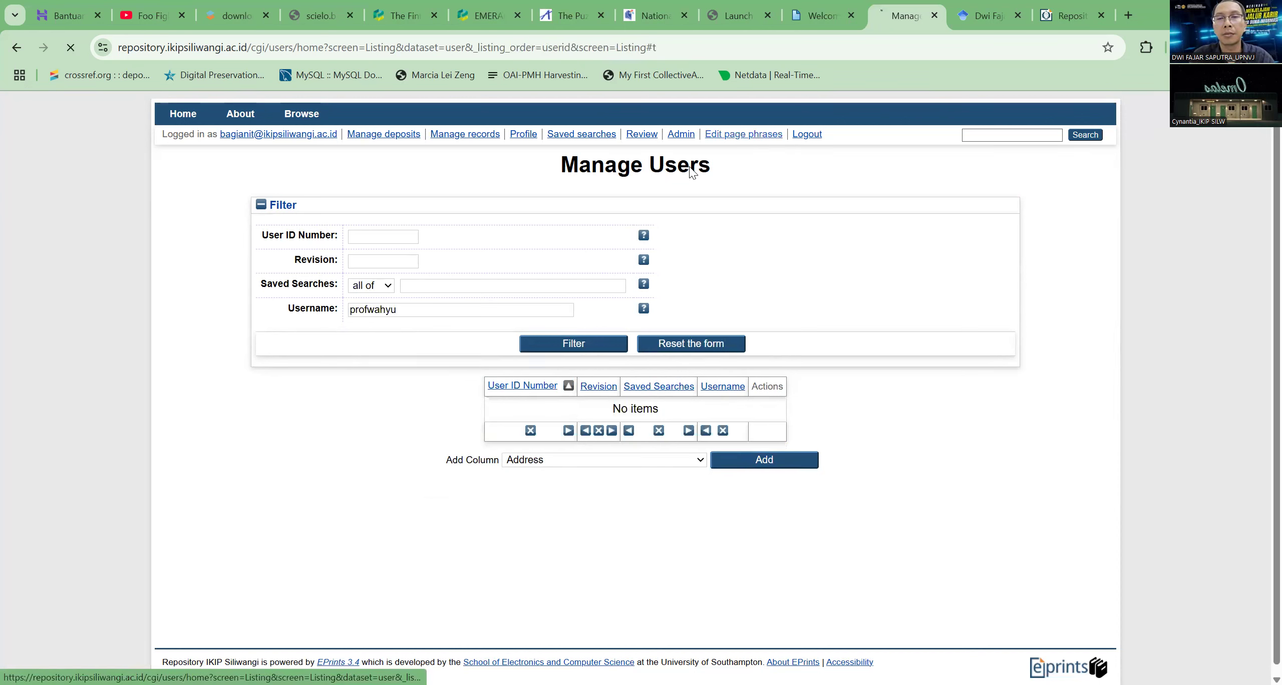
{"action": "left_click", "coordinate": [680, 135]}
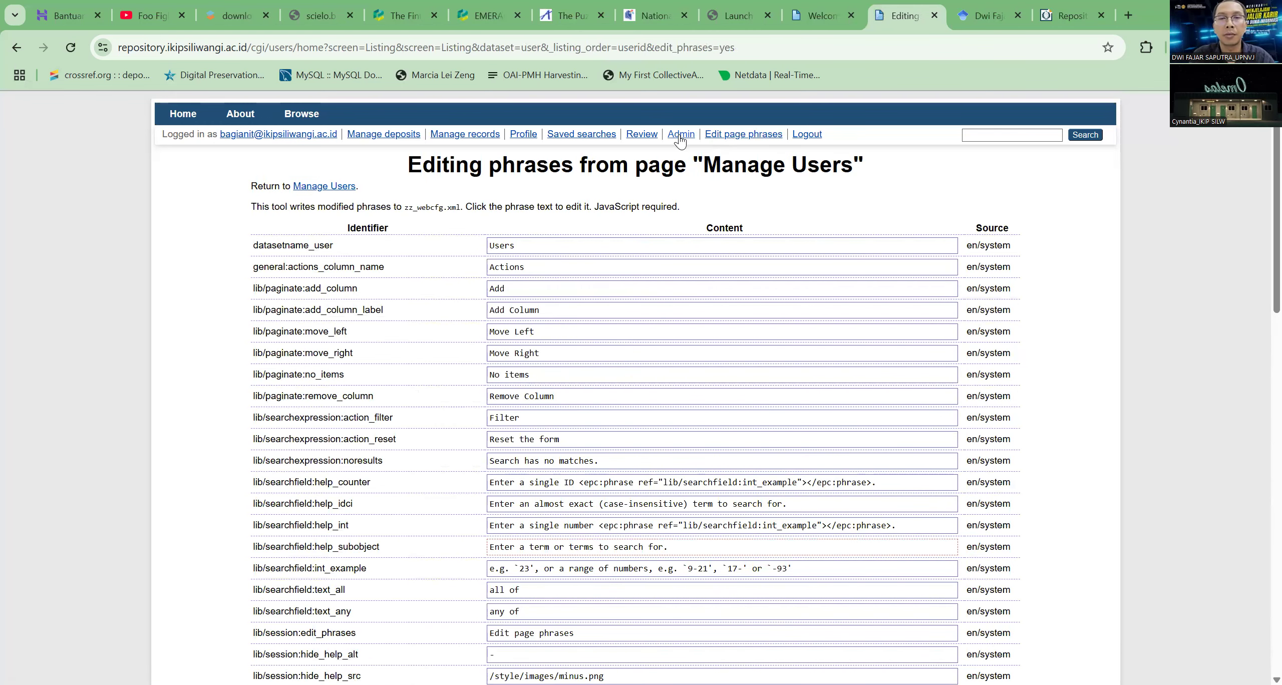
{"action": "left_click", "coordinate": [619, 195]}
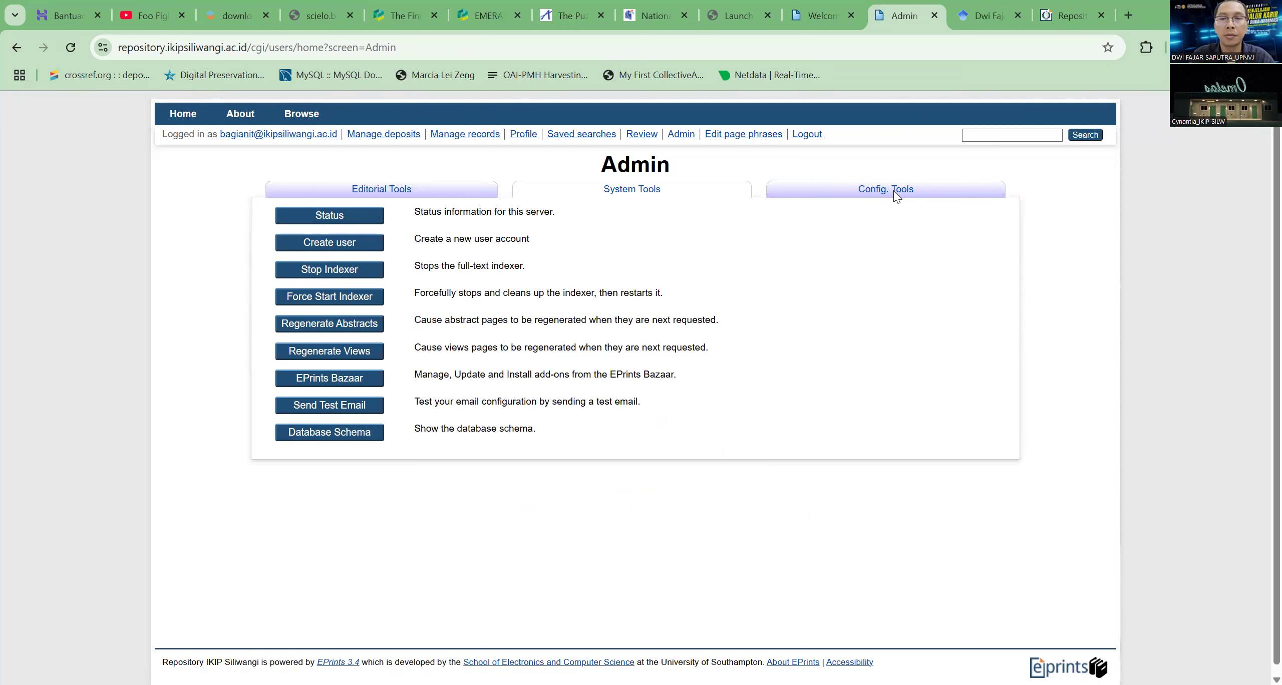
{"action": "left_click", "coordinate": [872, 191]}
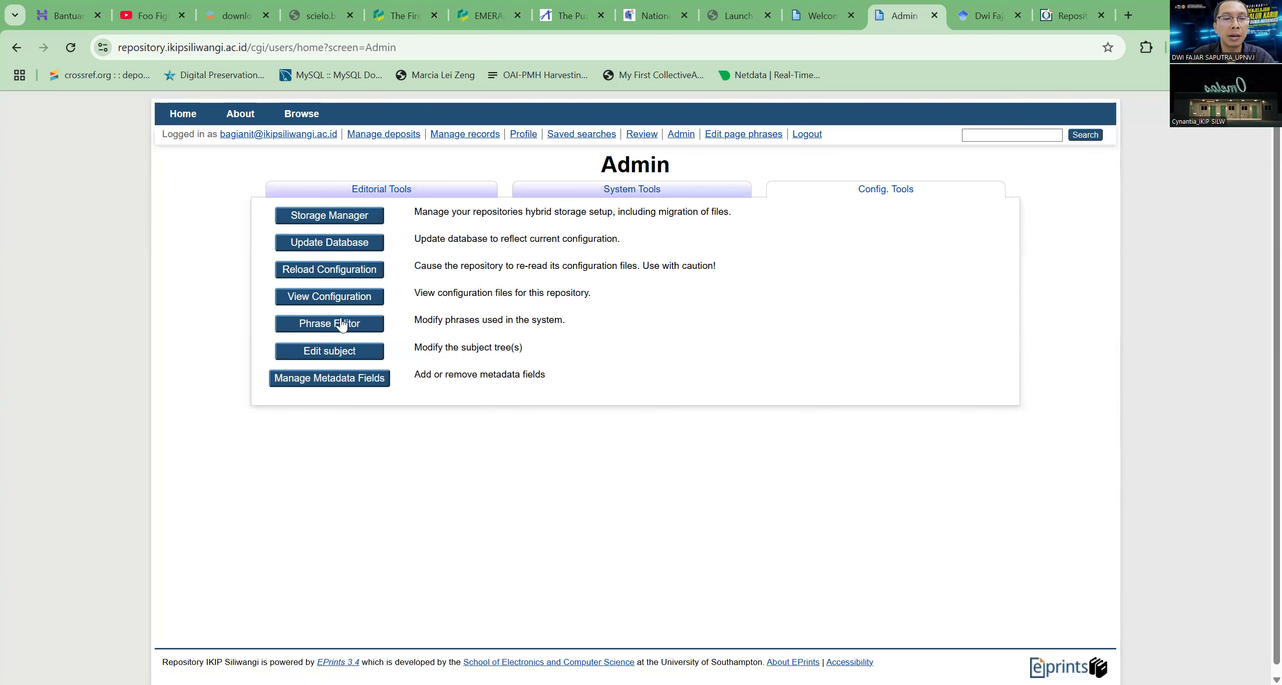
{"action": "left_click", "coordinate": [371, 324]}
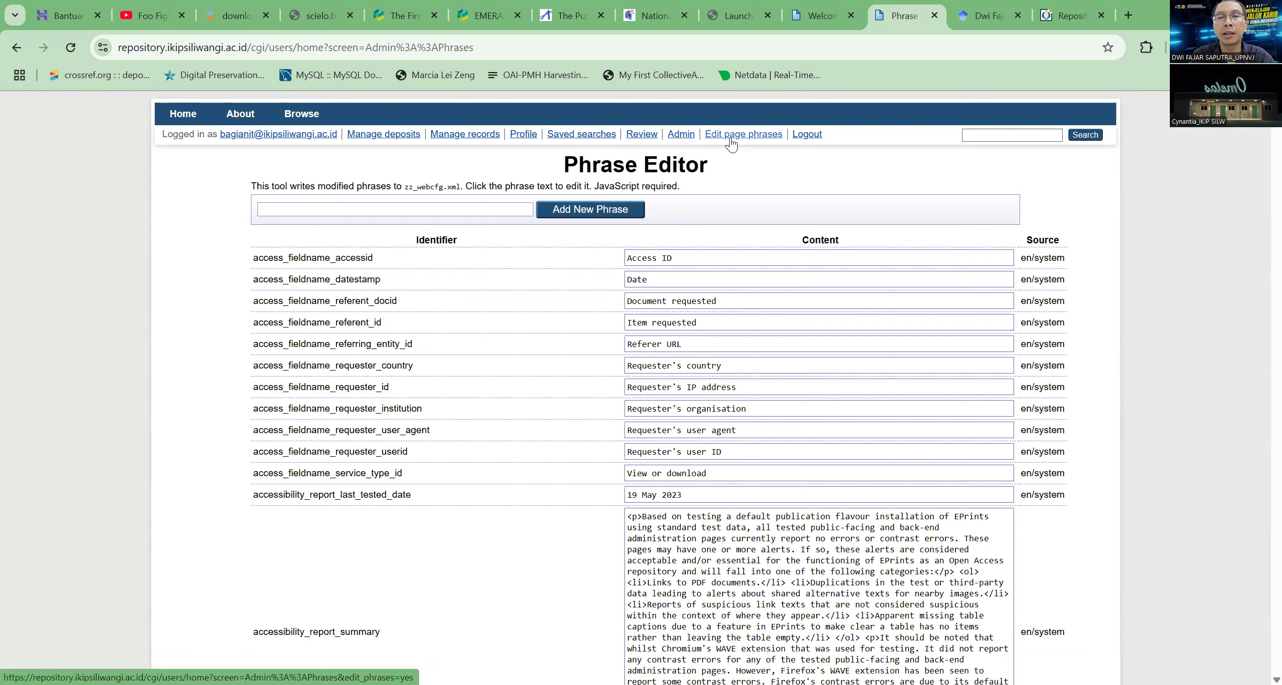
Log out of the admin account and open the Create Account page
{"action": "left_click", "coordinate": [684, 137]}
{"action": "left_click", "coordinate": [801, 143]}
{"action": "left_click", "coordinate": [219, 142]}
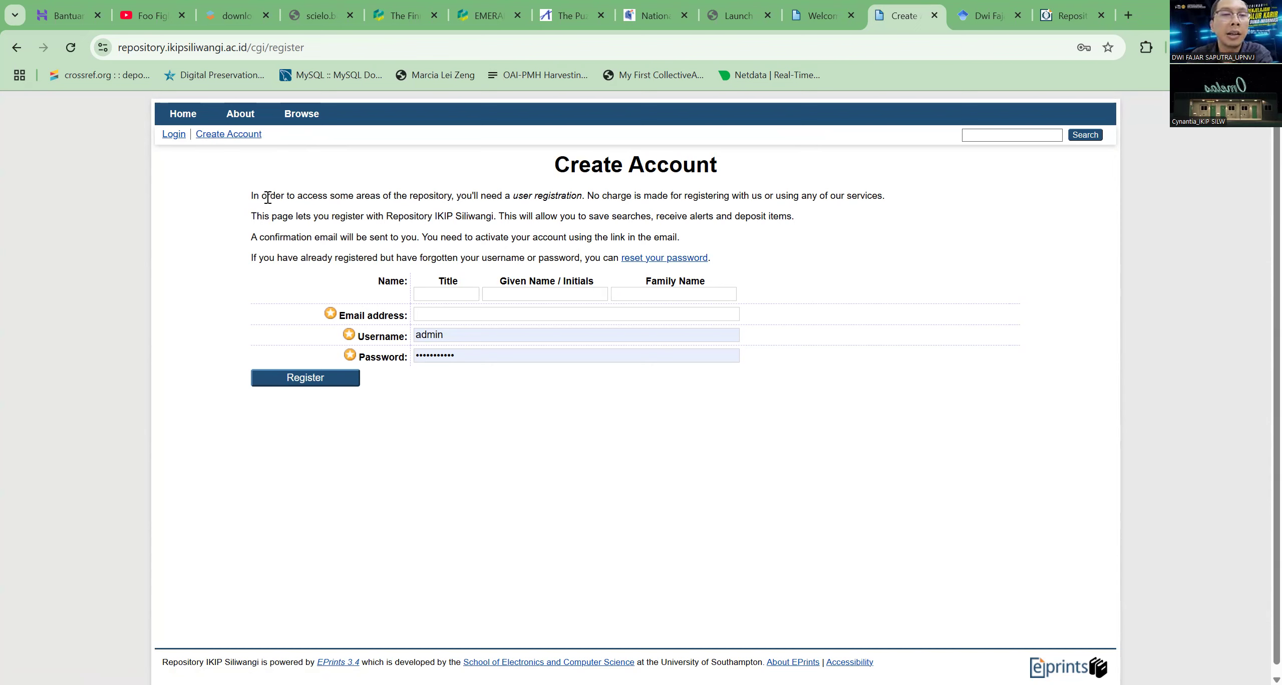
Examine the instructions on the Create Account page, especially the sentence about the confirmation email, and the Email address field
{"action": "left_click_drag", "start_coordinate": [251, 195], "coordinate": [347, 237]}
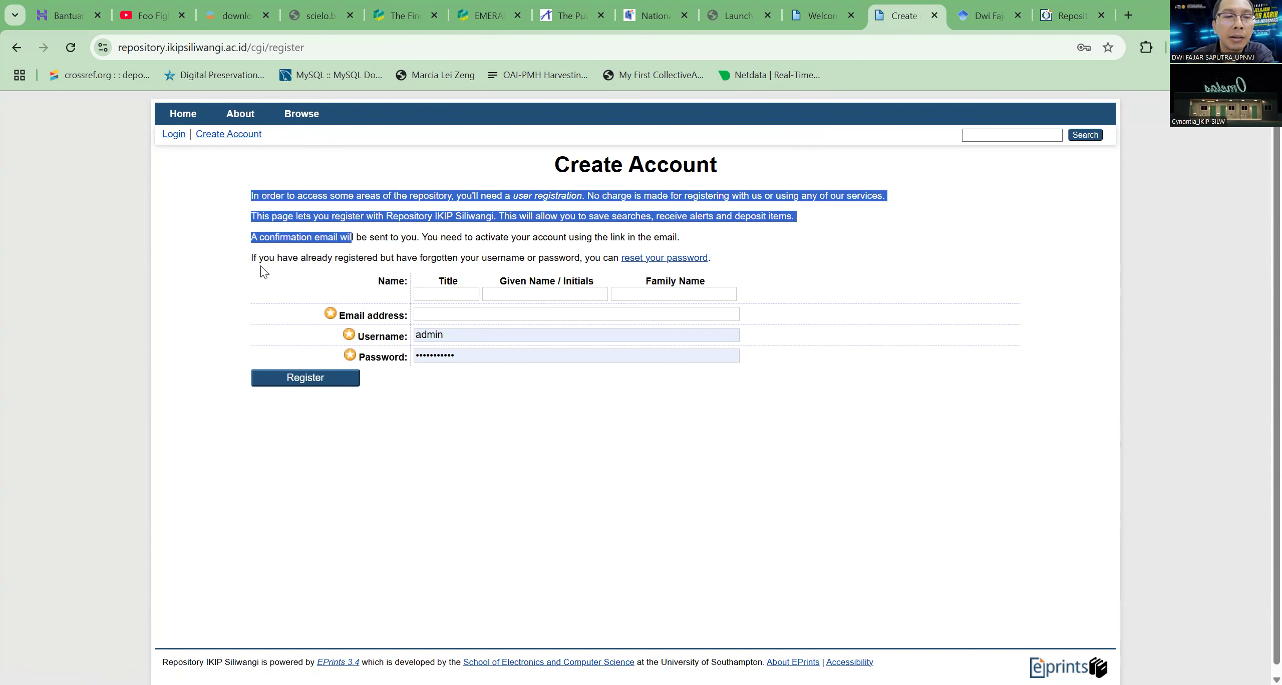
{"action": "left_click", "coordinate": [254, 254]}
{"action": "left_click_drag", "start_coordinate": [251, 237], "coordinate": [420, 238]}
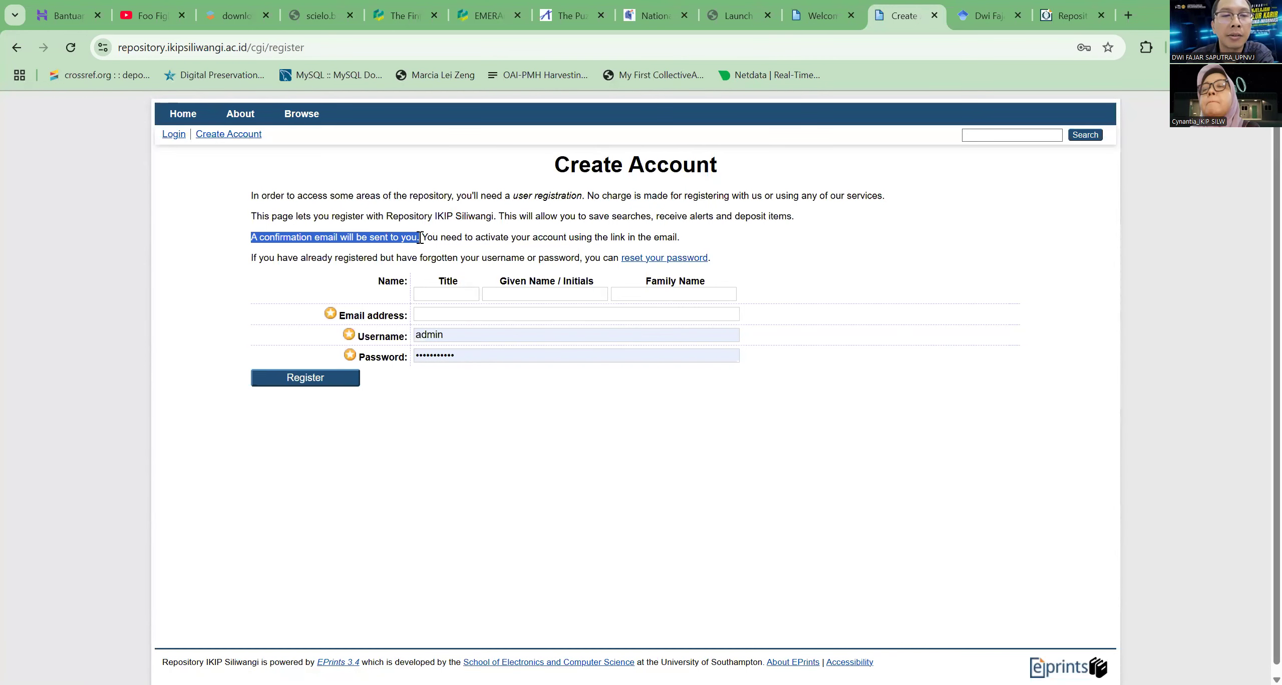
{"action": "left_click", "coordinate": [450, 185]}
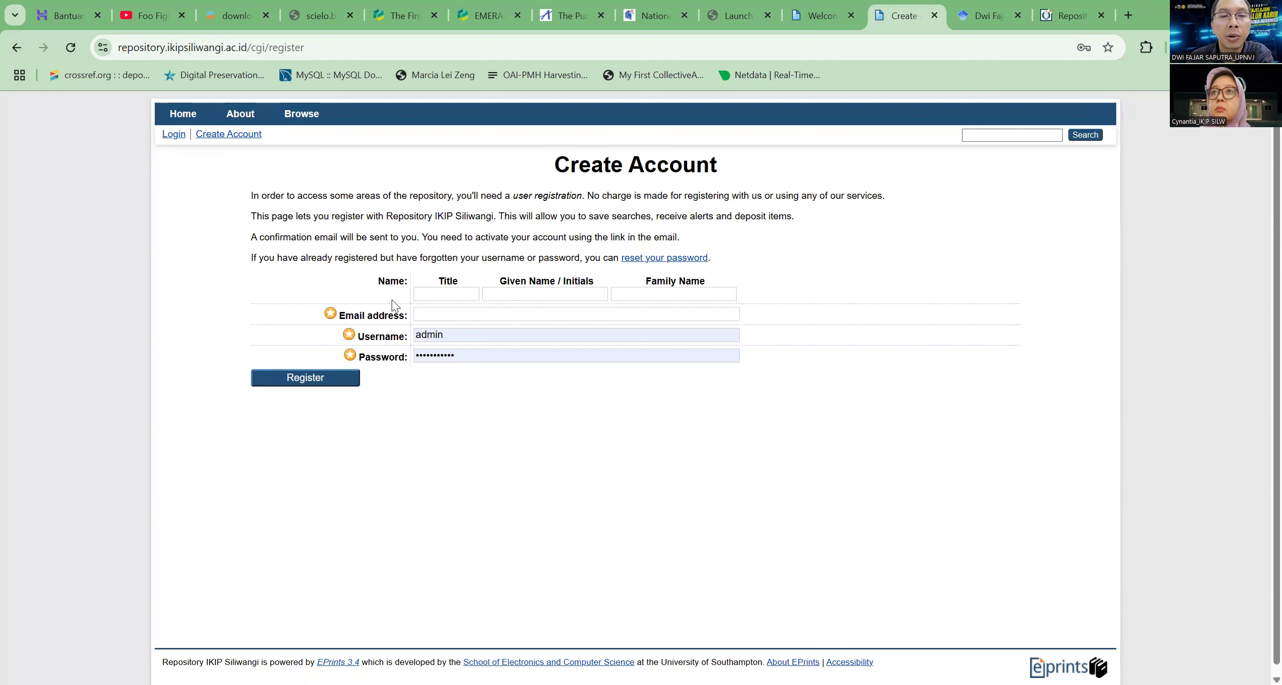
{"action": "left_click", "coordinate": [428, 315]}
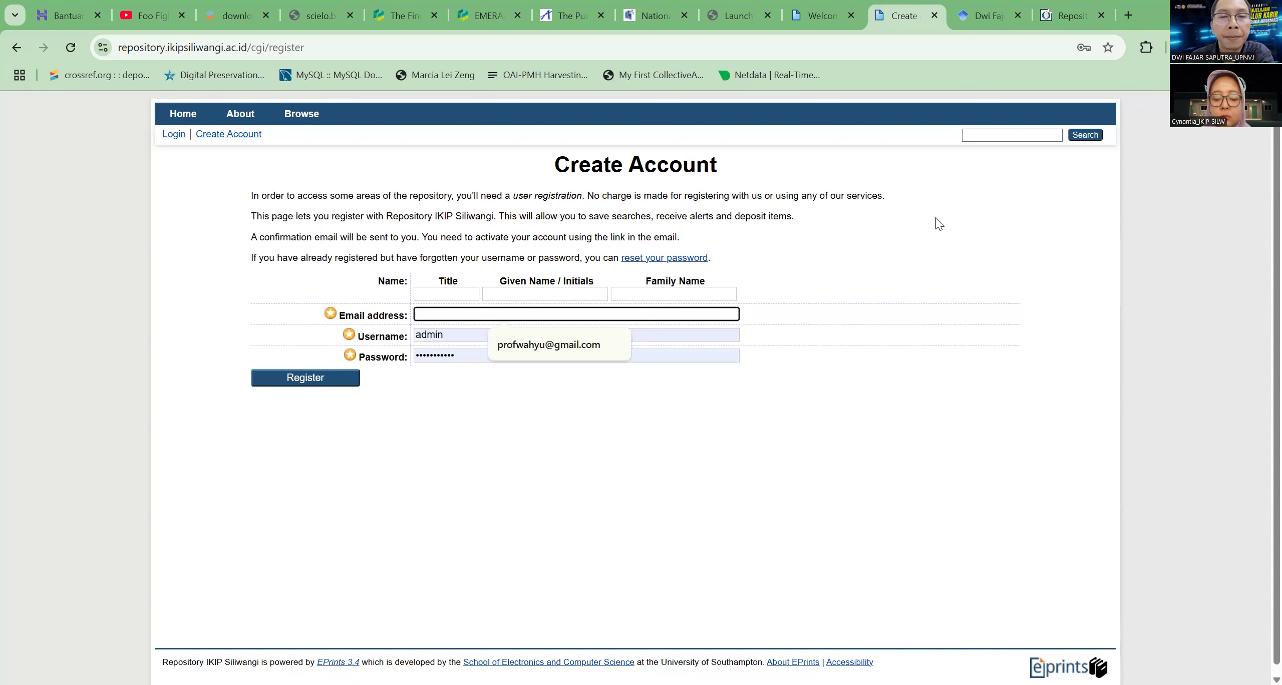
{"action": "left_click_drag", "start_coordinate": [239, 200], "coordinate": [888, 271]}
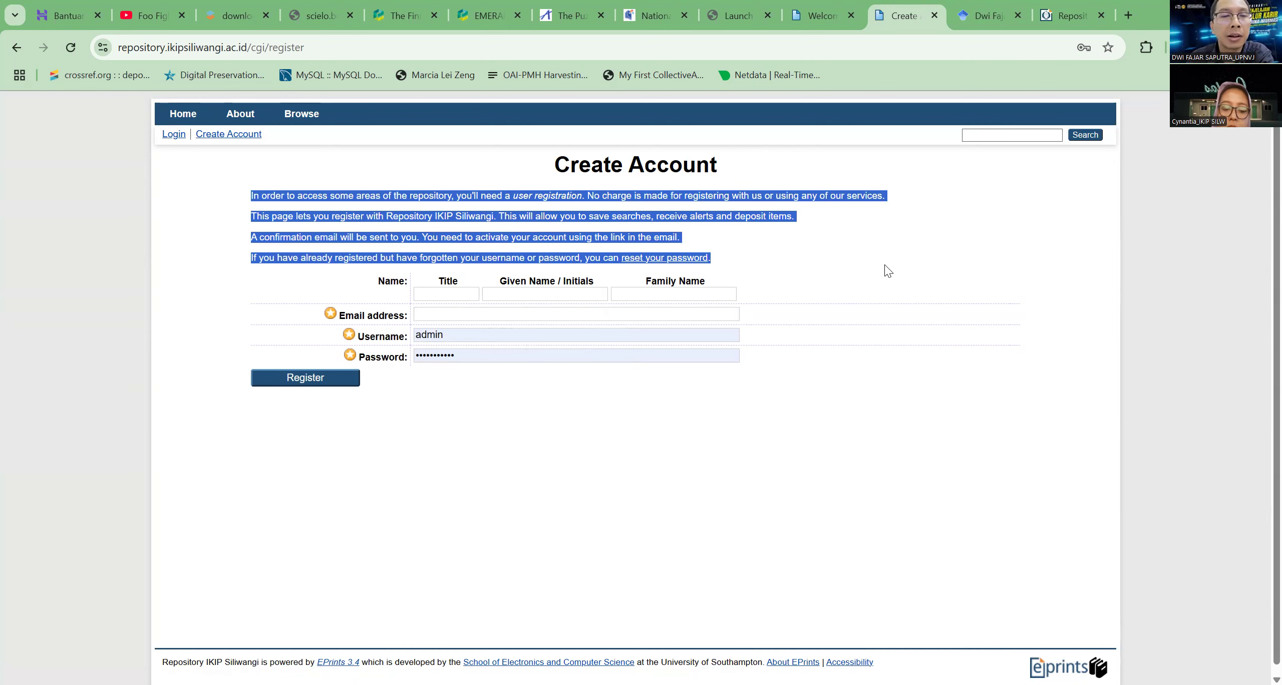
{"action": "left_click", "coordinate": [888, 271]}
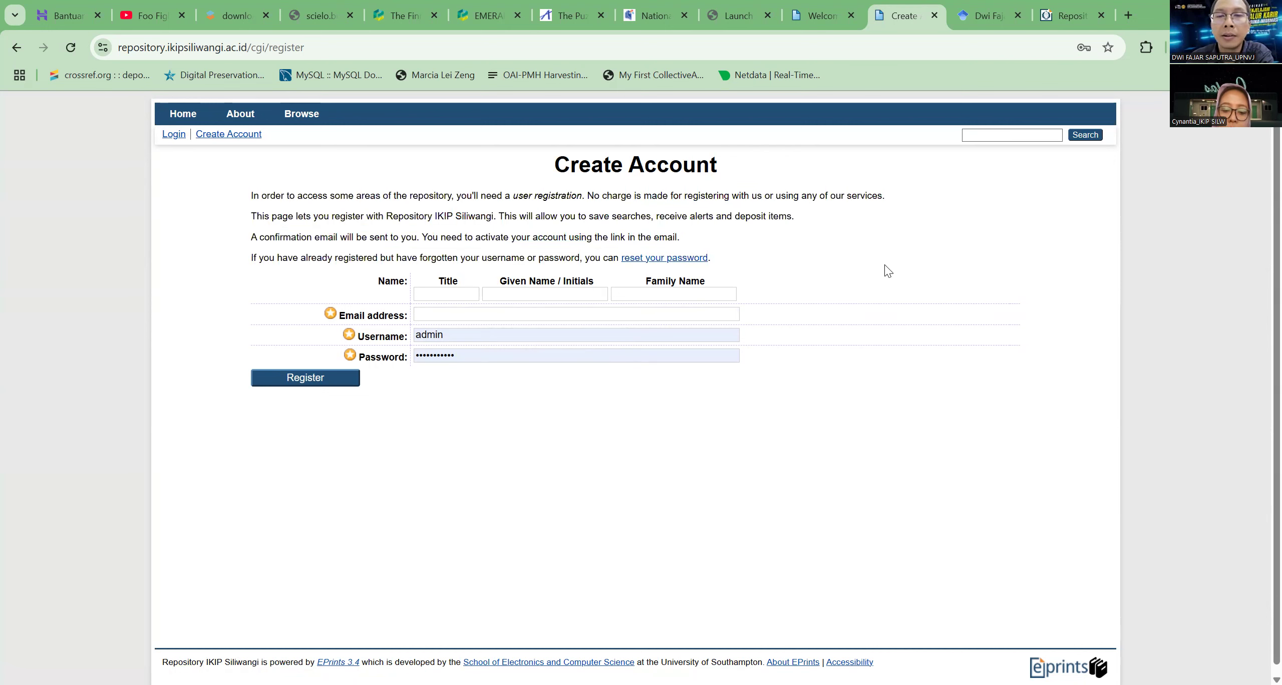
Log in with the saved admin credentials and open the Create user form from the Admin System Tools
{"action": "left_click", "coordinate": [175, 136]}
{"action": "left_click", "coordinate": [732, 235]}
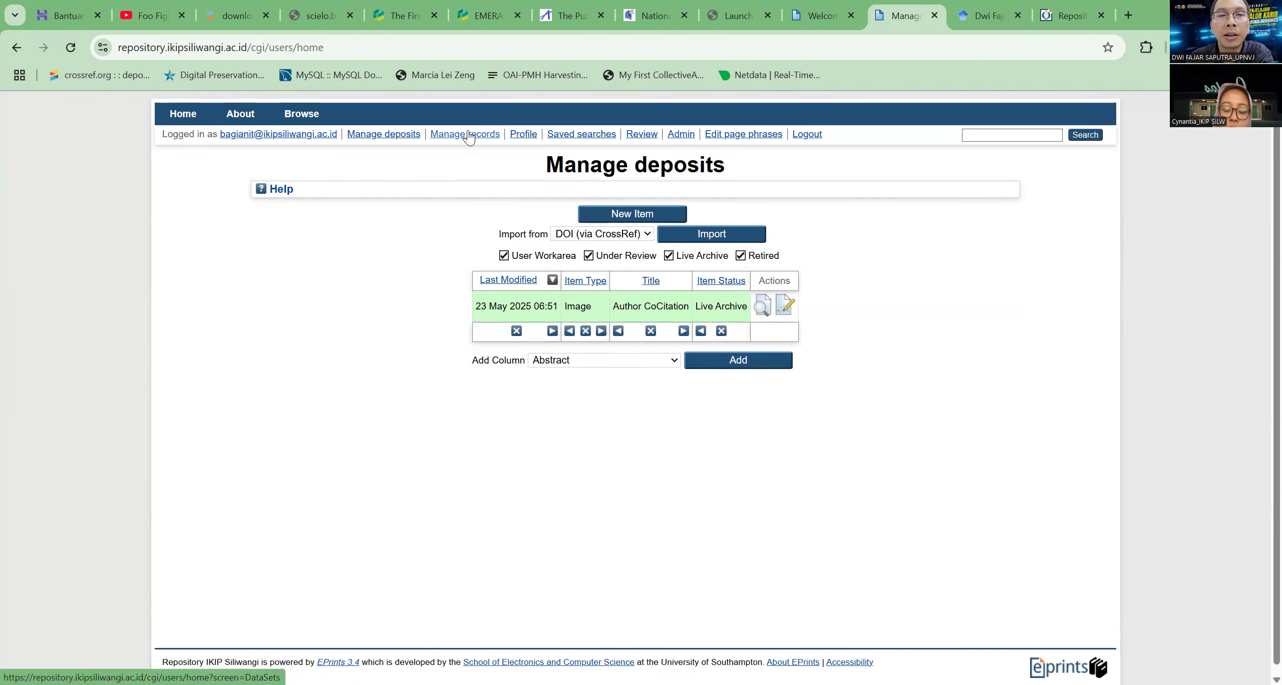
{"action": "left_click", "coordinate": [681, 136]}
{"action": "left_click", "coordinate": [614, 195]}
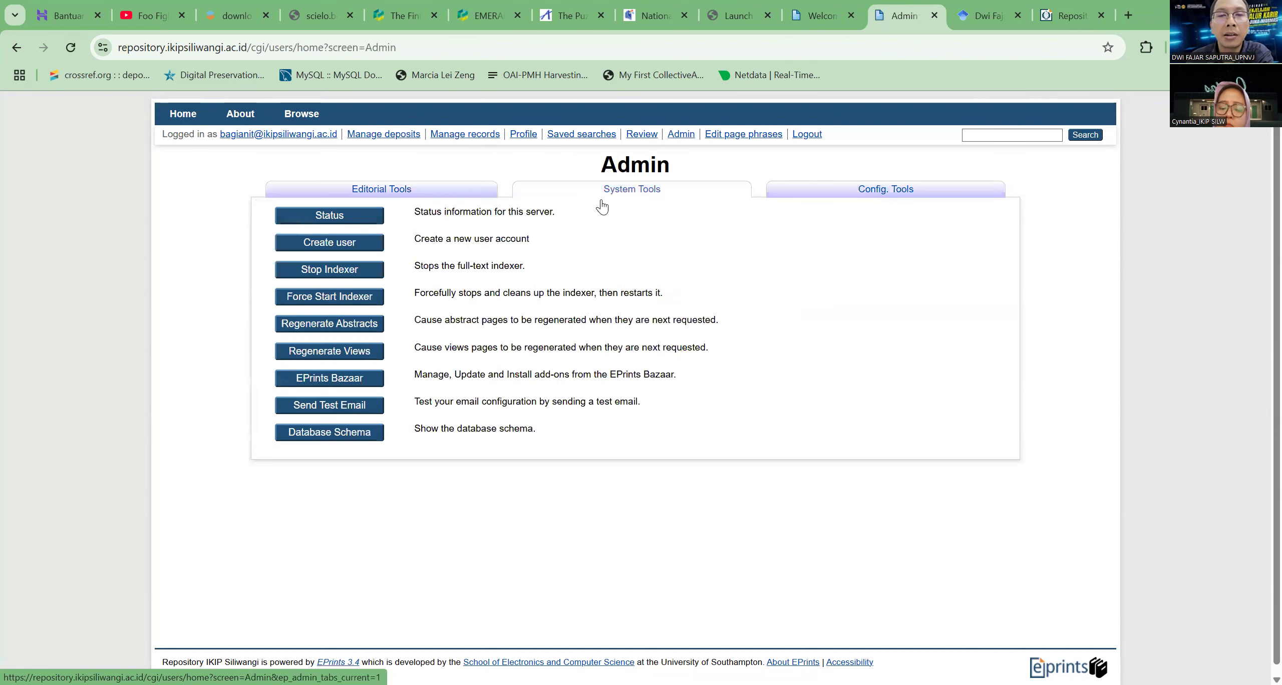
{"action": "left_click", "coordinate": [351, 254]}
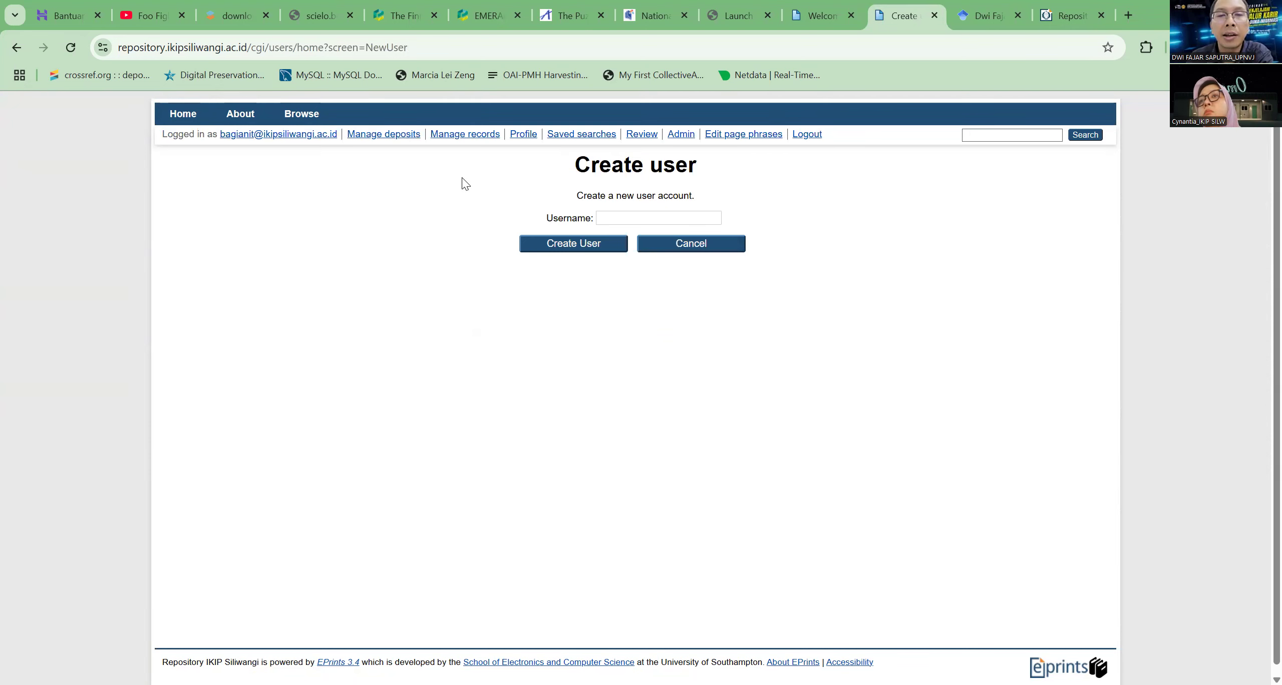
Examine the Username field of the Create user form and leave it empty
{"action": "left_click", "coordinate": [620, 214]}
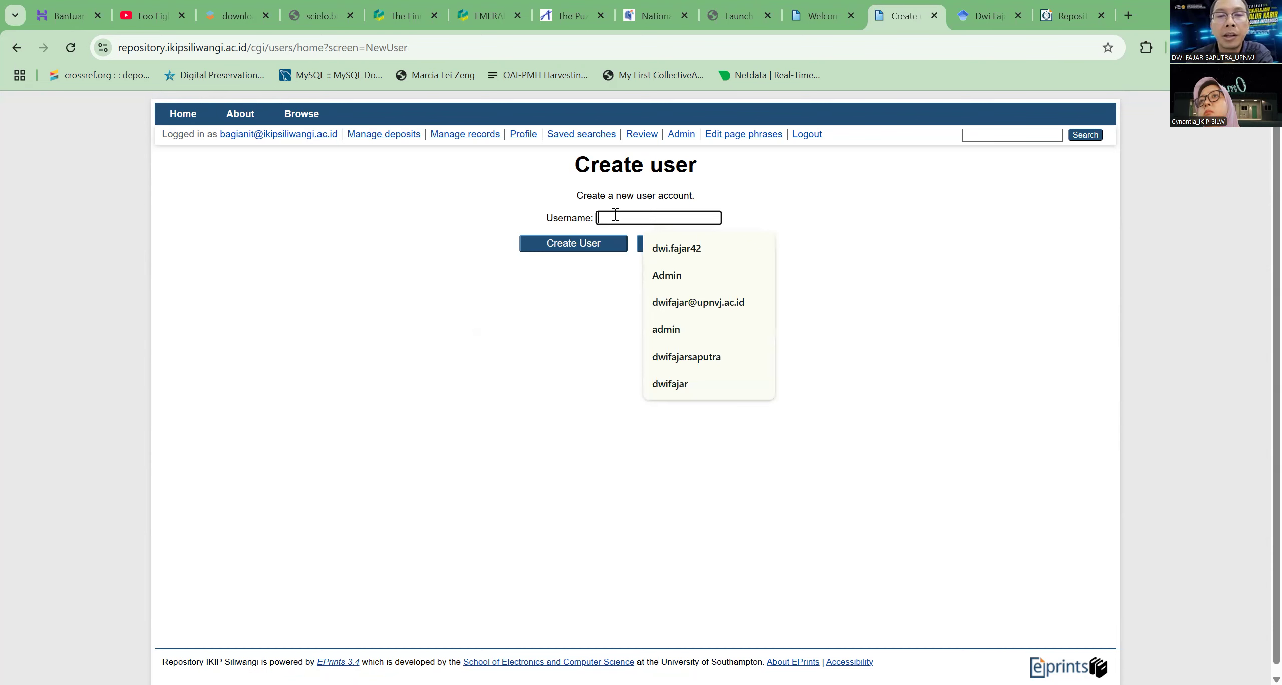
{"action": "left_click", "coordinate": [915, 210]}
{"action": "left_click", "coordinate": [617, 218]}
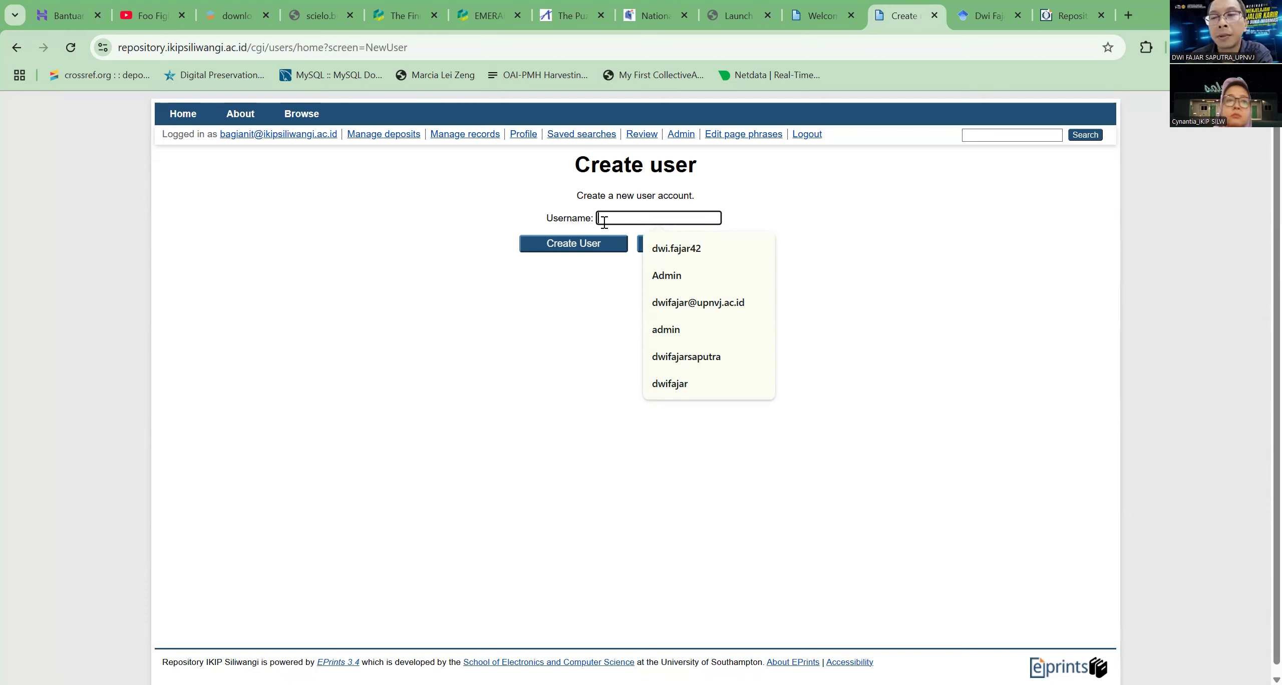
{"action": "left_click", "coordinate": [860, 212]}
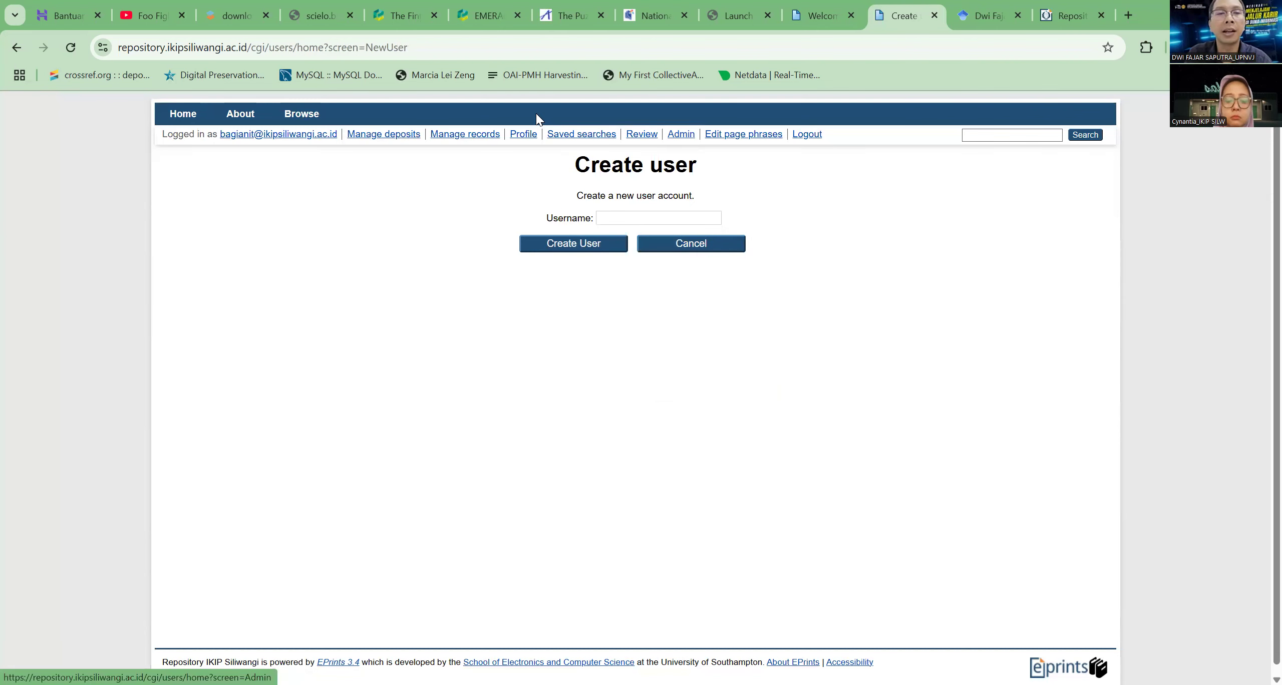
Reopen the Users records, clear the username from the filter and apply the empty filter
{"action": "left_click", "coordinate": [481, 144]}
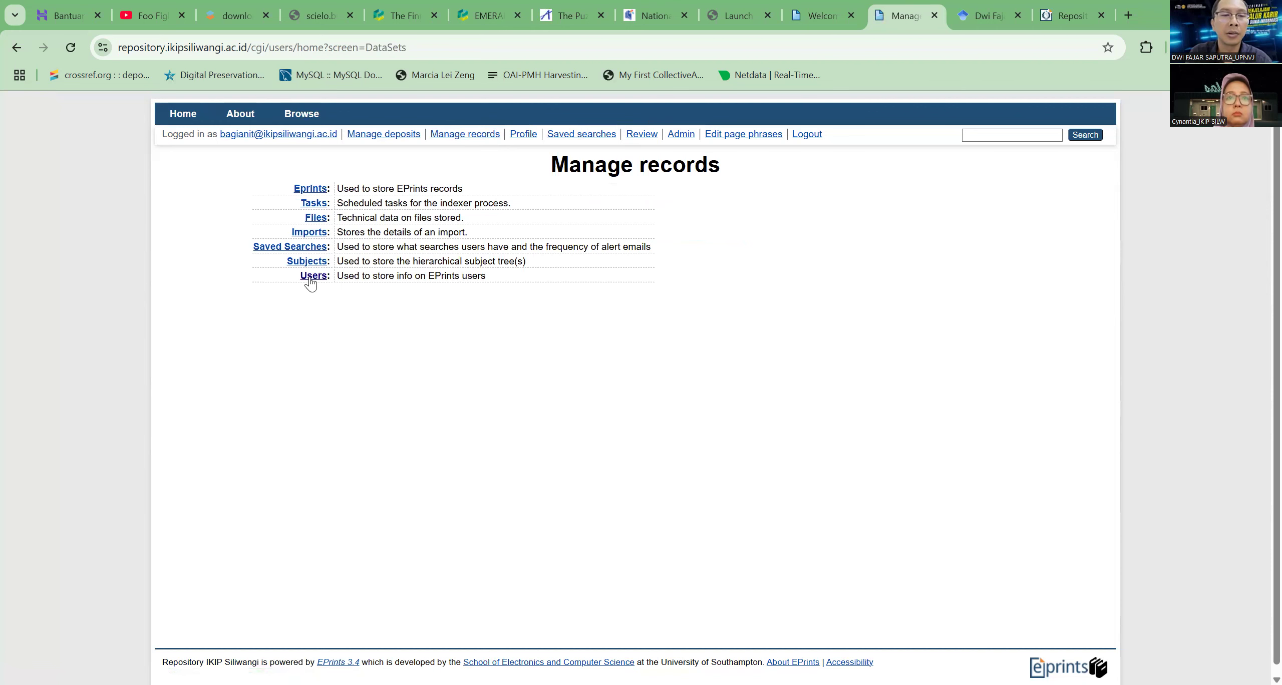
{"action": "left_click", "coordinate": [310, 277]}
{"action": "scroll", "coordinate": [453, 376], "scroll_direction": "down", "scroll_amount": 1}
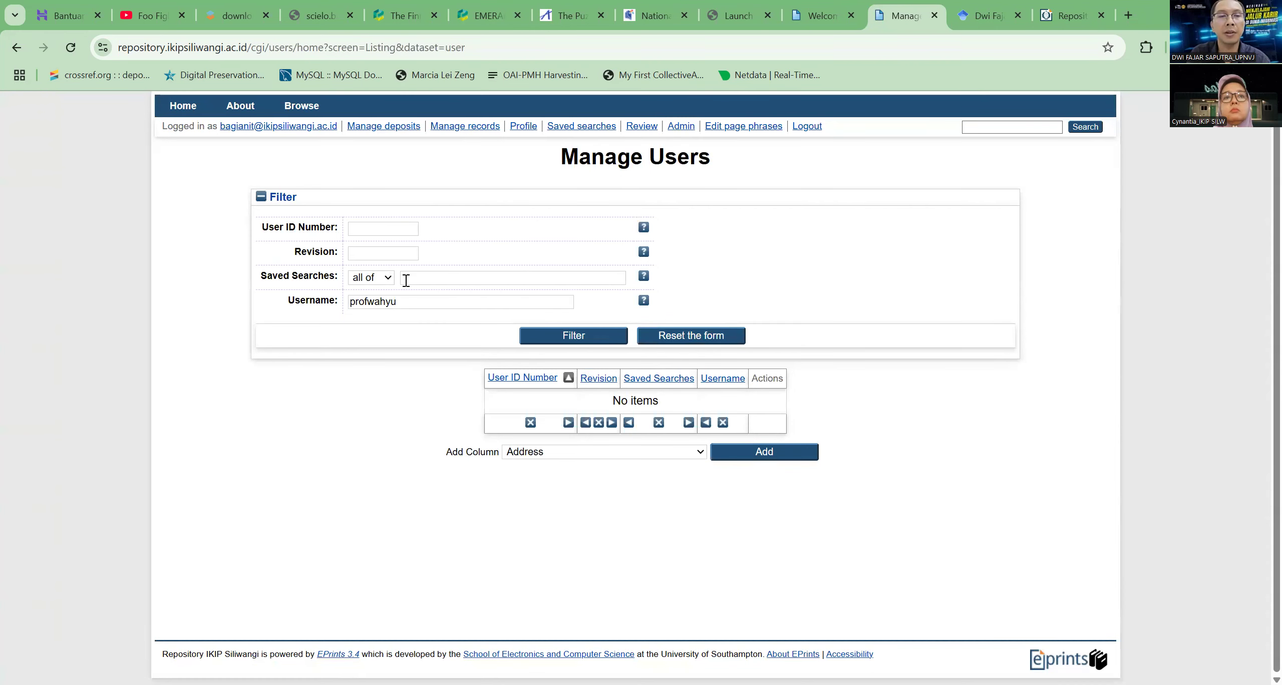
{"action": "left_click", "coordinate": [410, 302]}
{"action": "double_click", "coordinate": [431, 305]}
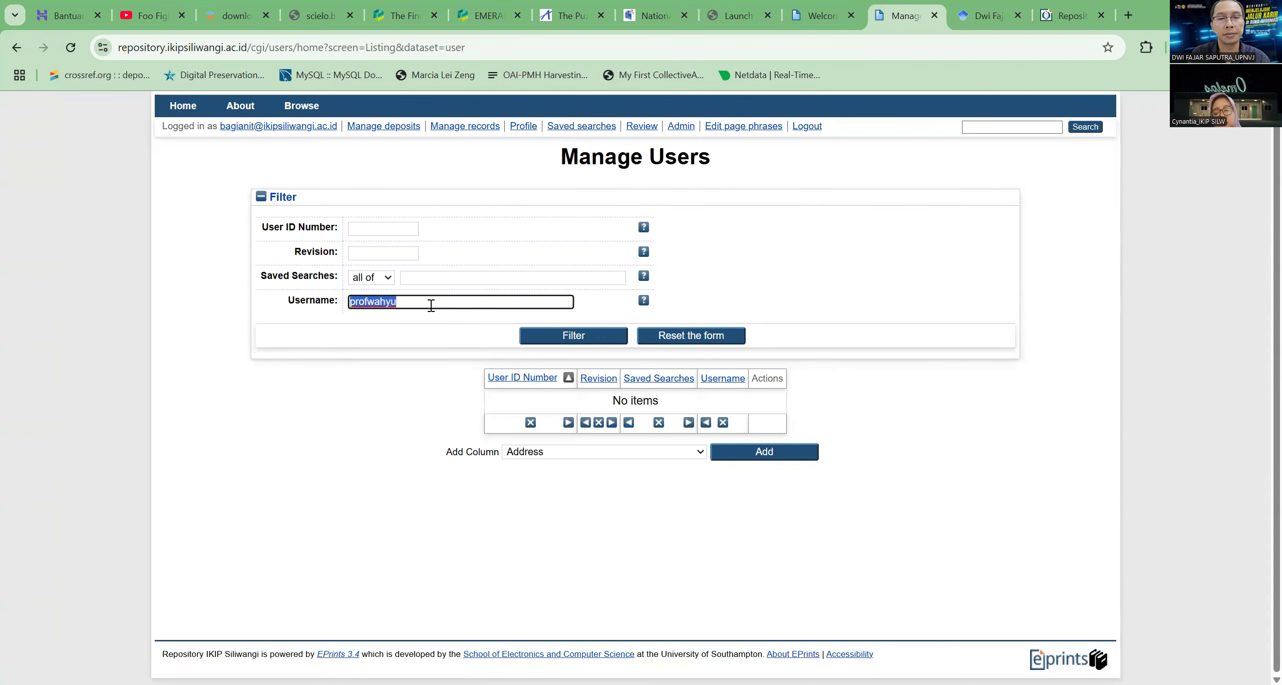
{"action": "key", "text": "BackSpace"}
{"action": "left_click", "coordinate": [598, 342]}
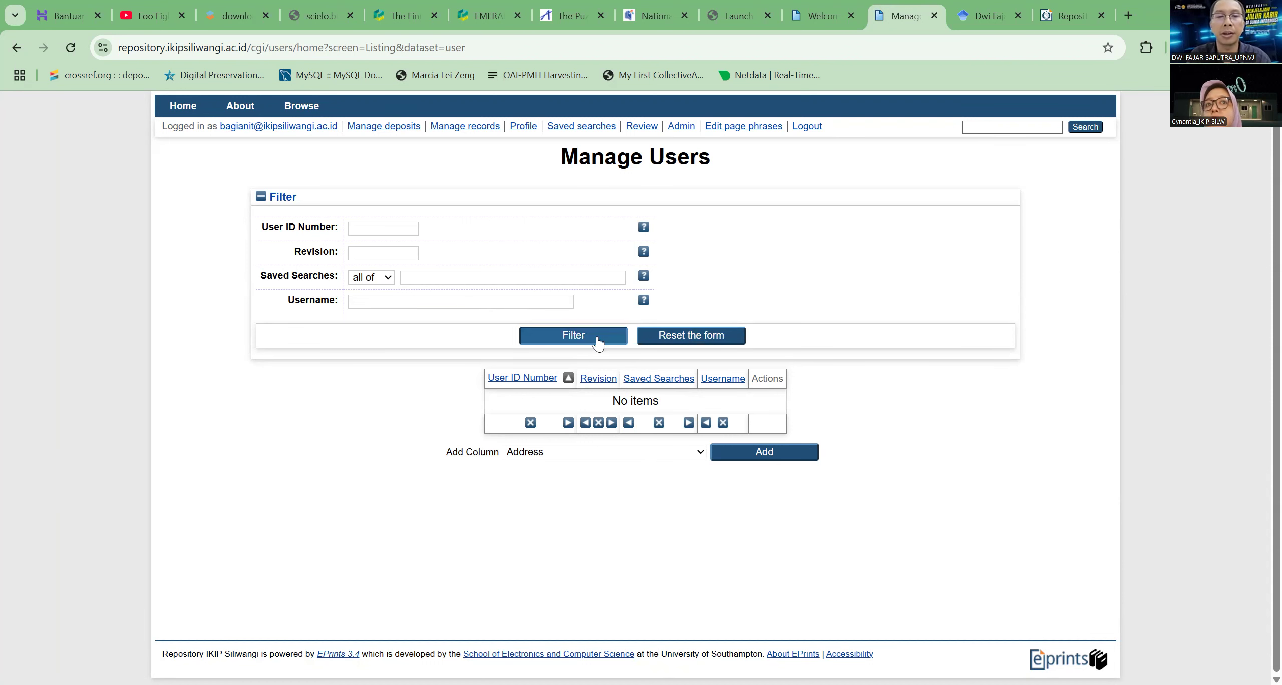
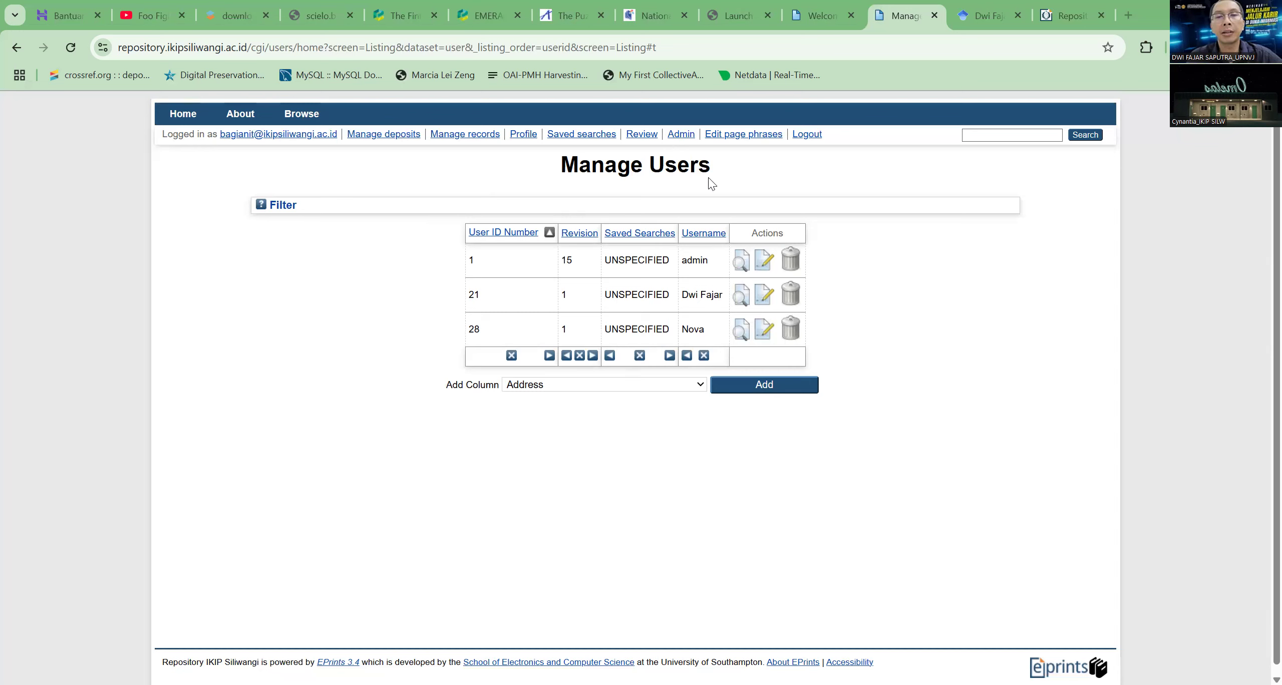
Open the server Status page from the Admin System Tools and examine the Database Status and Indexer Status lines
{"action": "left_click_drag", "start_coordinate": [701, 165], "coordinate": [523, 179]}
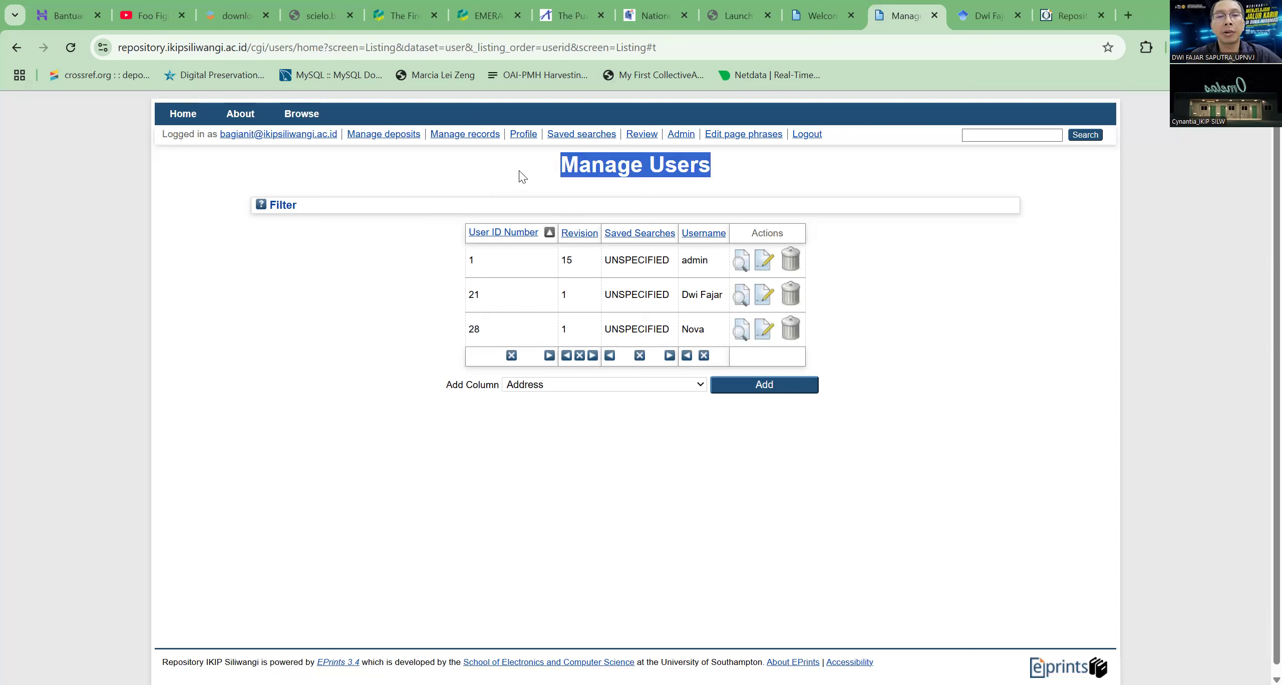
{"action": "left_click", "coordinate": [682, 134]}
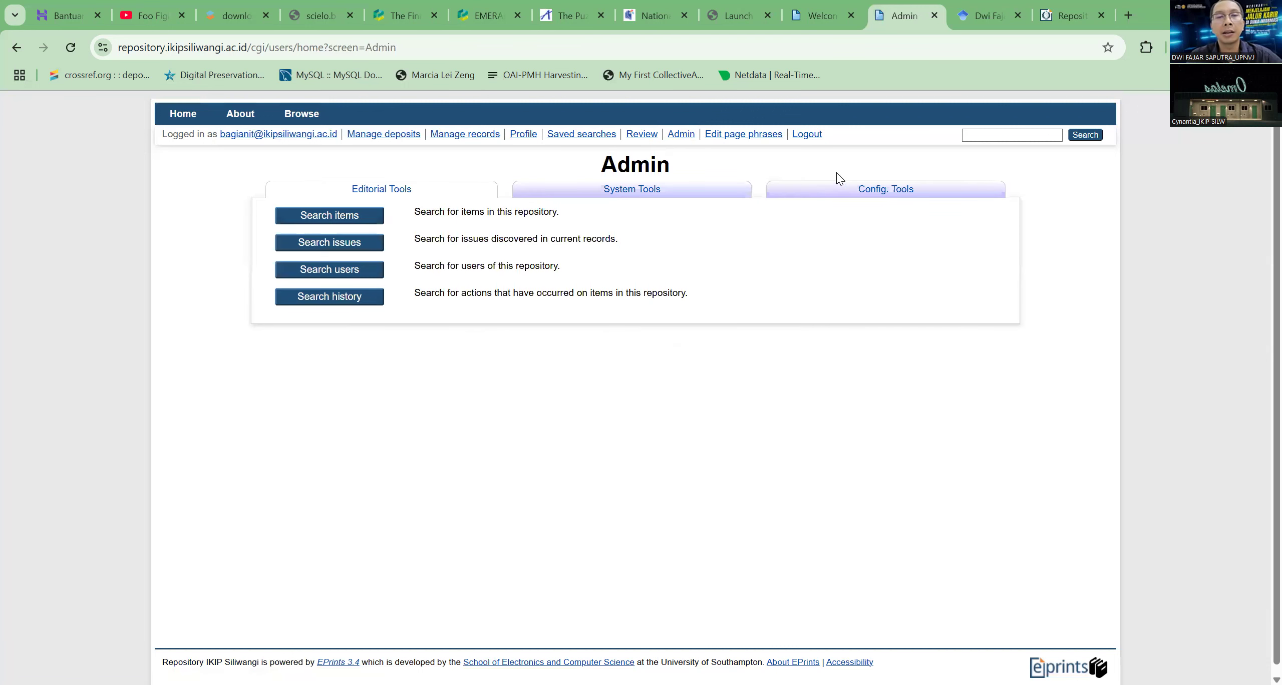
{"action": "left_click", "coordinate": [625, 194]}
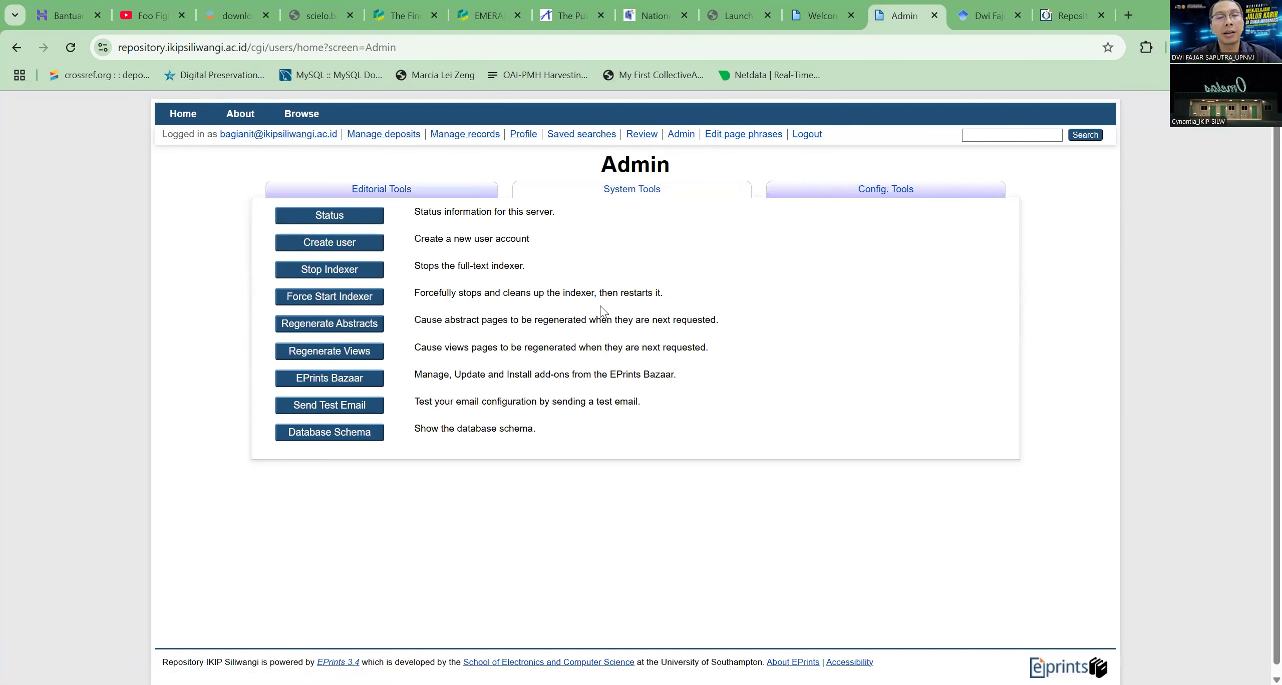
{"action": "left_click", "coordinate": [350, 216]}
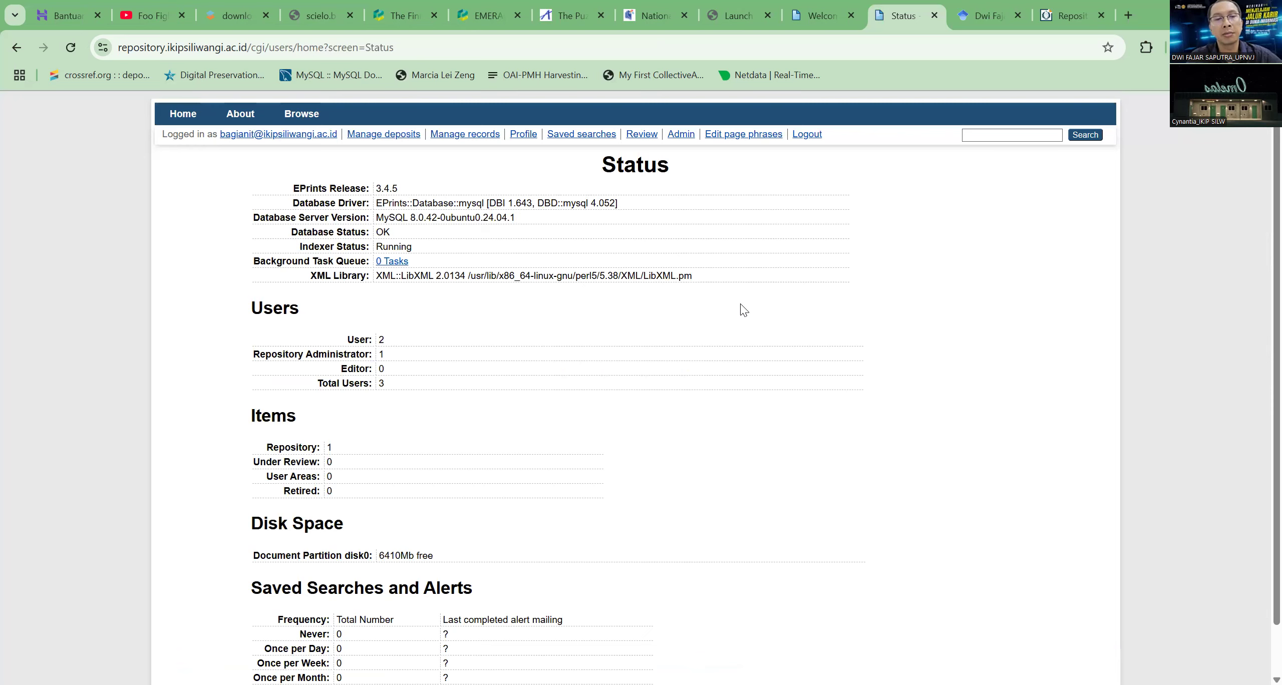
{"action": "scroll", "coordinate": [738, 297], "scroll_direction": "down", "scroll_amount": 2}
{"action": "scroll", "coordinate": [702, 286], "scroll_direction": "up", "scroll_amount": 2}
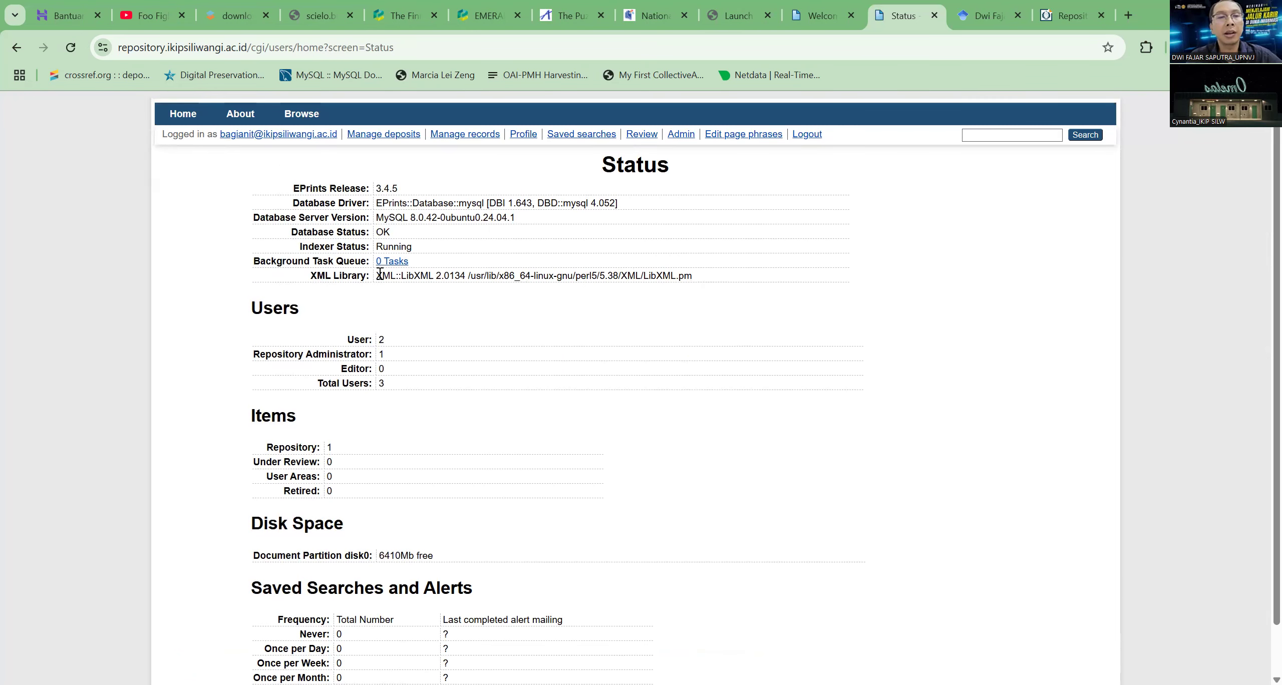
{"action": "left_click_drag", "start_coordinate": [285, 235], "coordinate": [424, 253]}
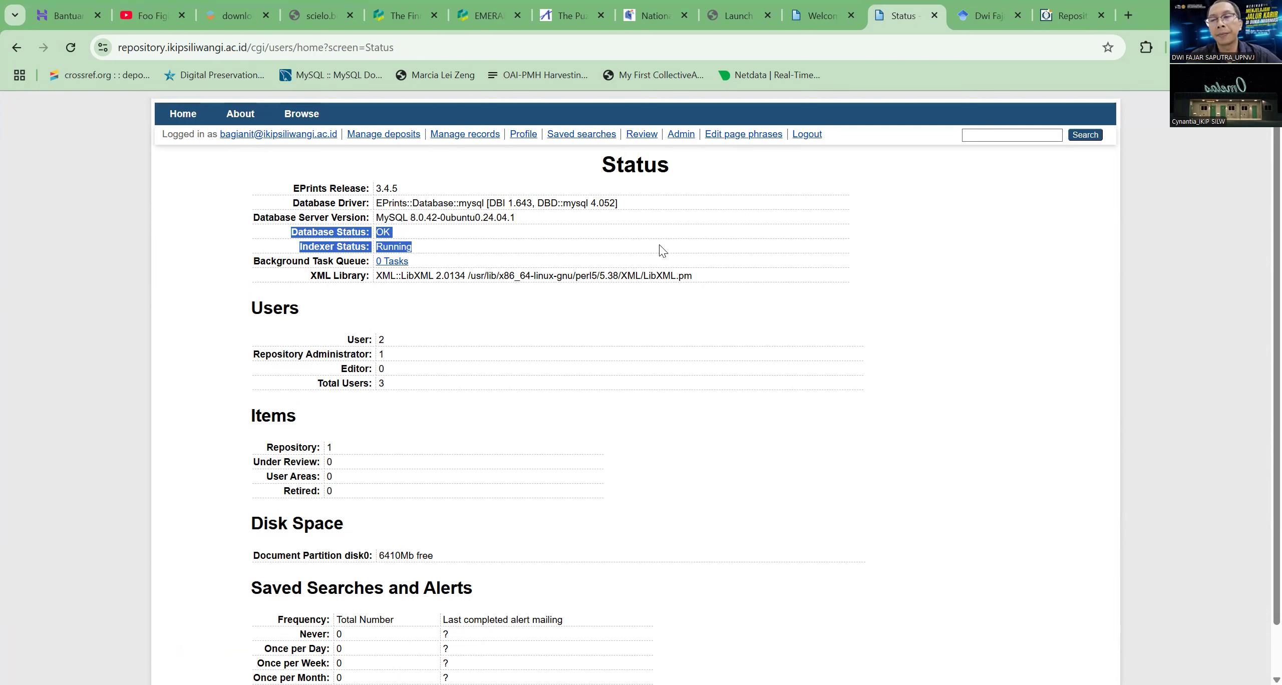
{"action": "left_click", "coordinate": [743, 219]}
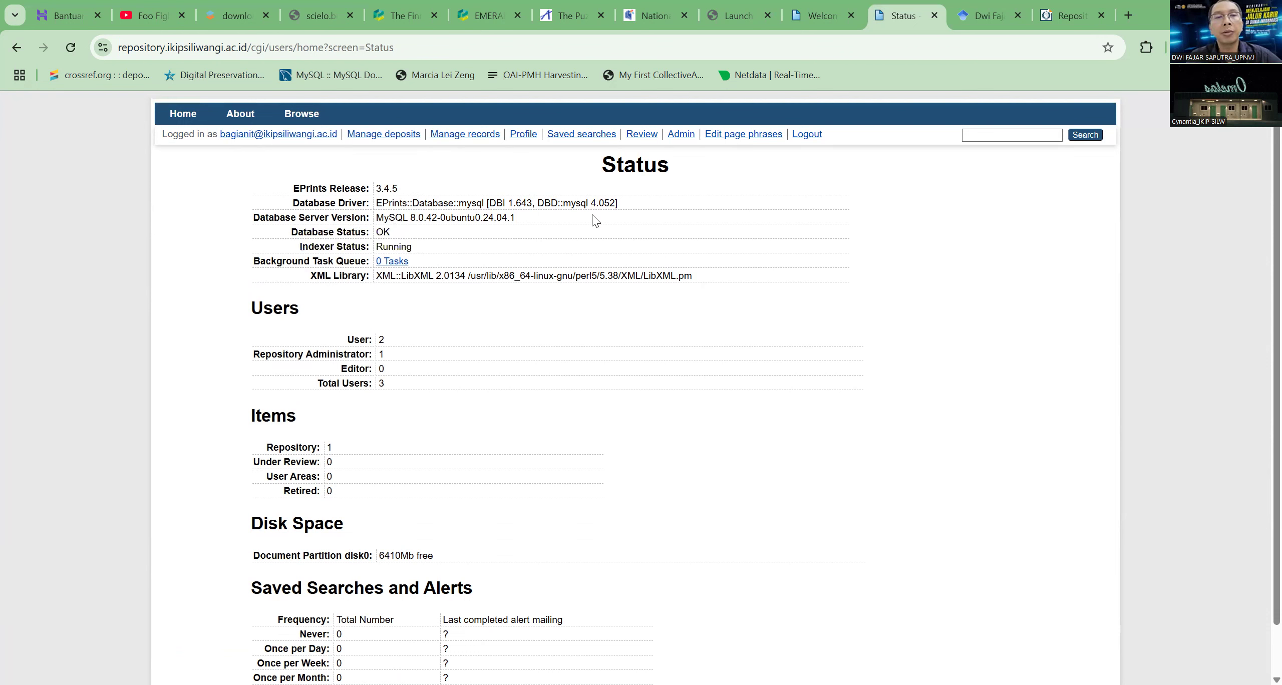
Open the Browse by Year page in a new tab and list the items filed under Not Specified
{"action": "mouse_move", "coordinate": [306, 120]}
{"action": "right_click", "coordinate": [326, 139]}
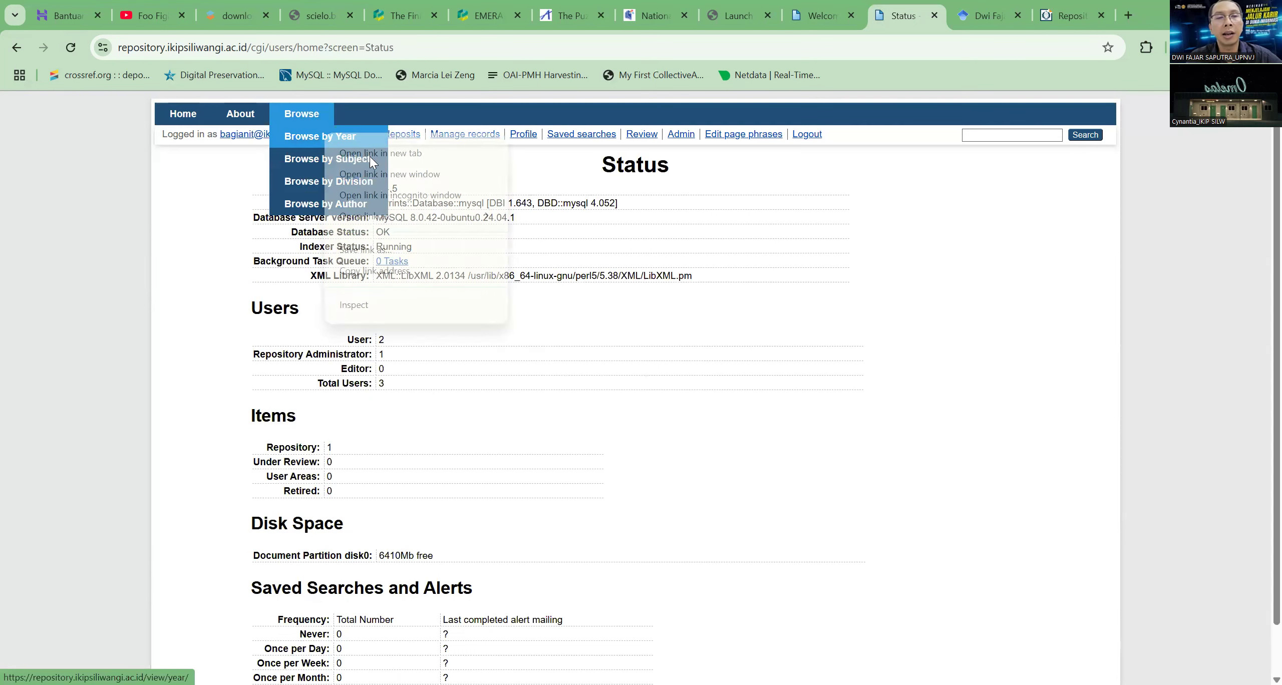
{"action": "left_click", "coordinate": [381, 154]}
{"action": "left_click", "coordinate": [925, 8]}
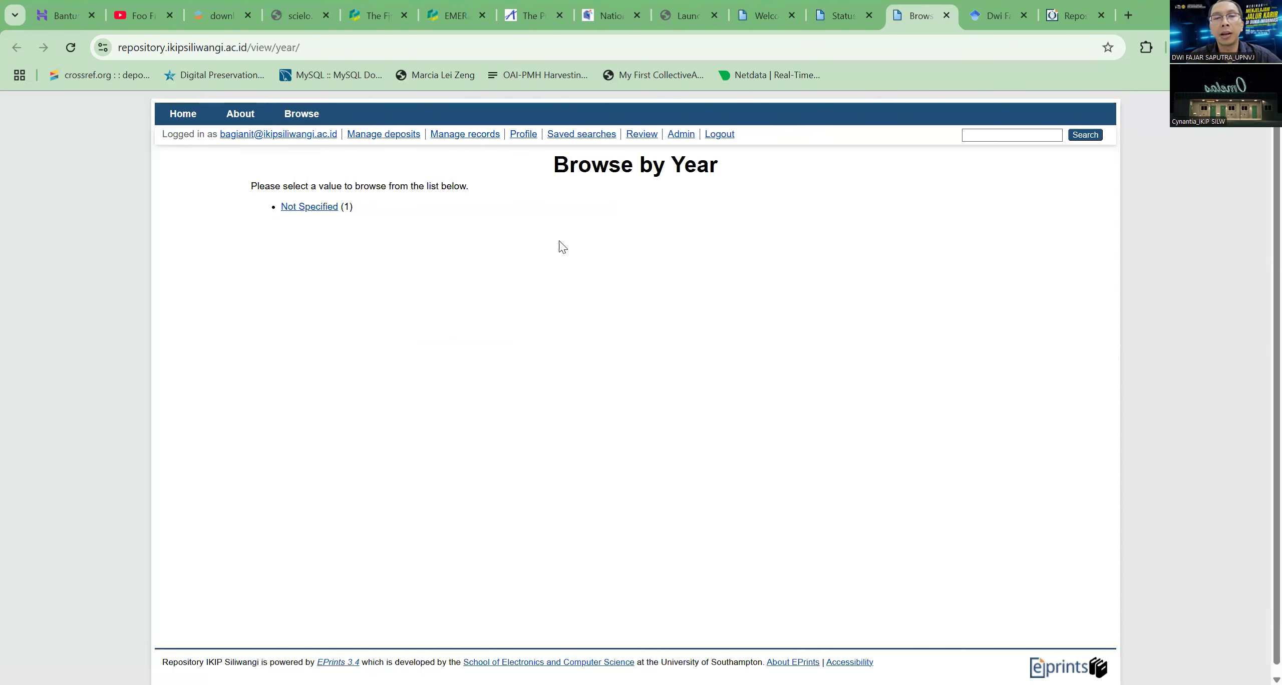
{"action": "left_click", "coordinate": [329, 213]}
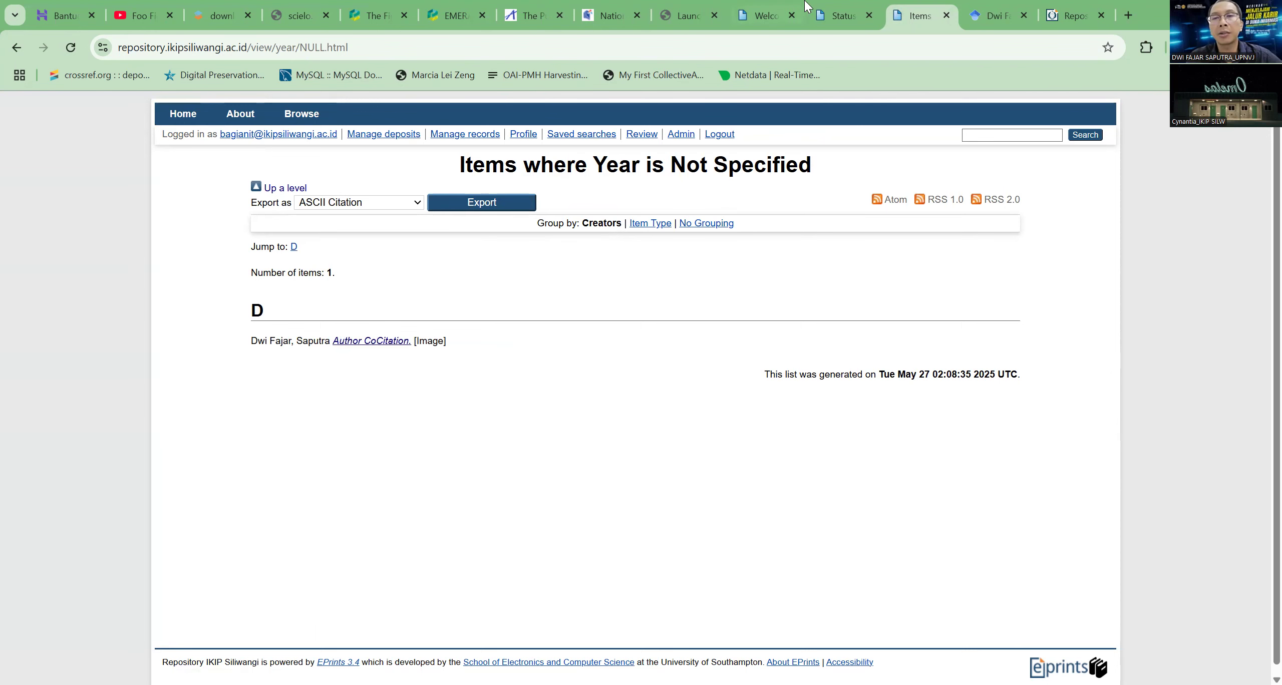
Look back at the Status page, then open the repository home page in the tab with the year listing
{"action": "left_click", "coordinate": [822, 14]}
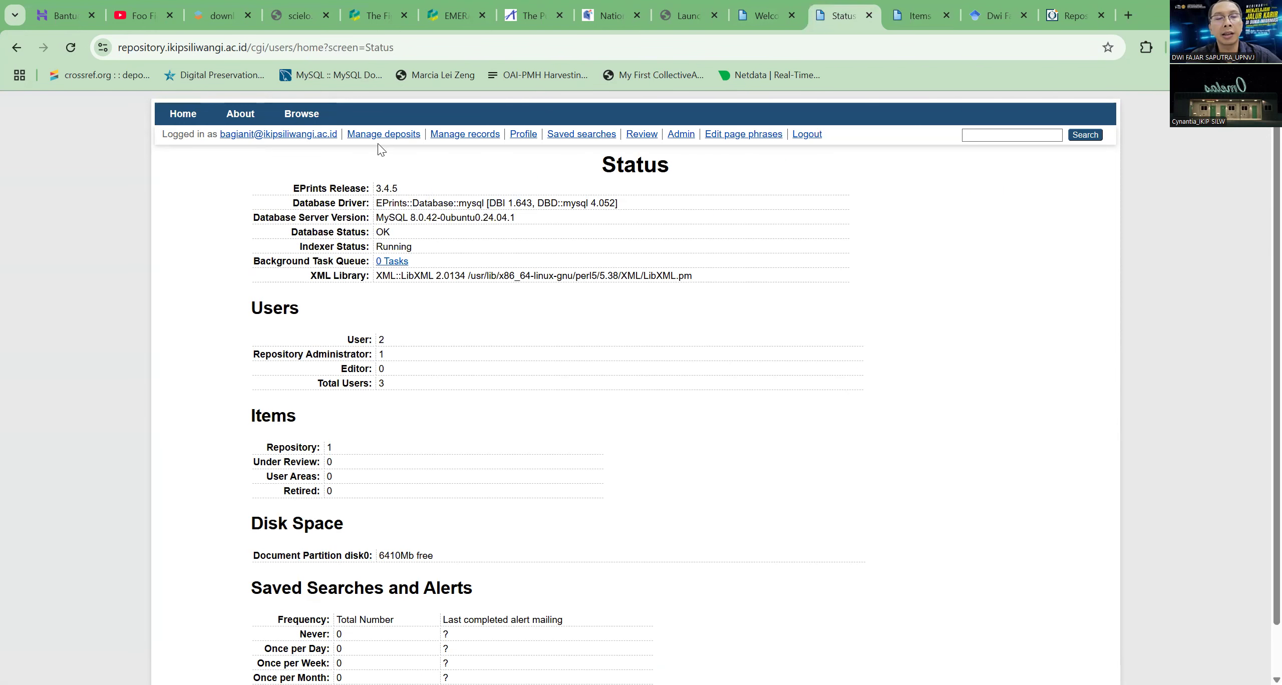
{"action": "left_click", "coordinate": [918, 15]}
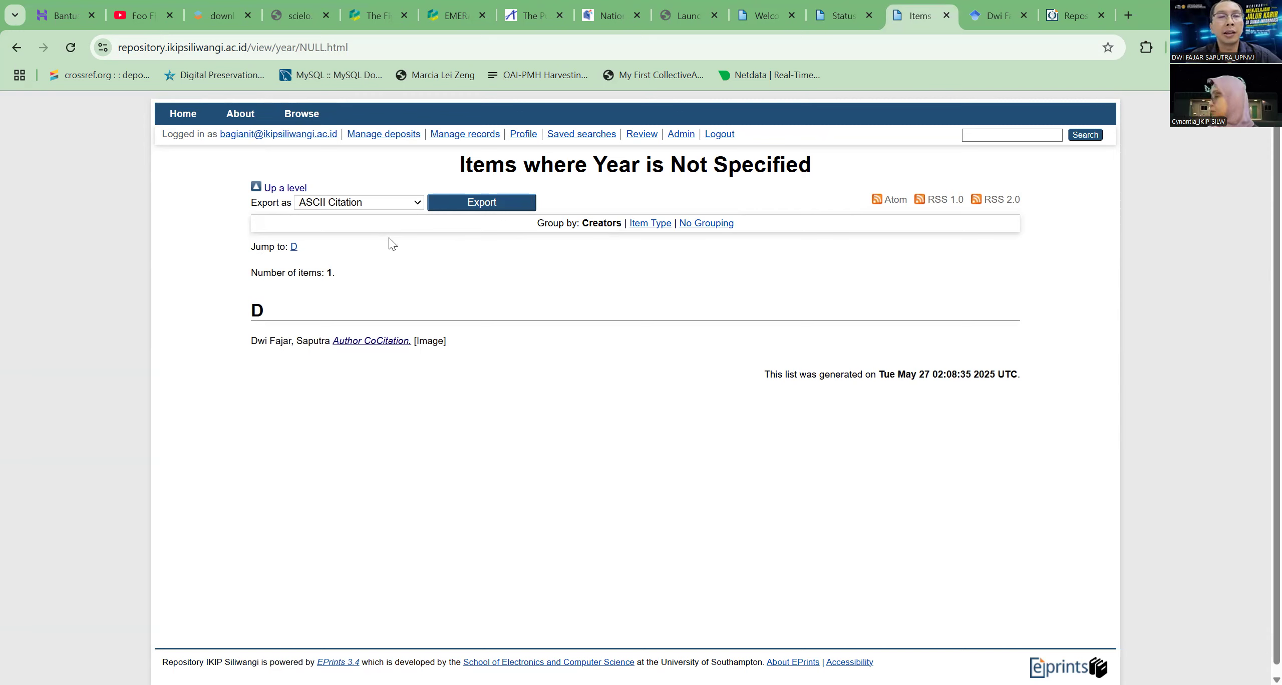
{"action": "left_click", "coordinate": [183, 114]}
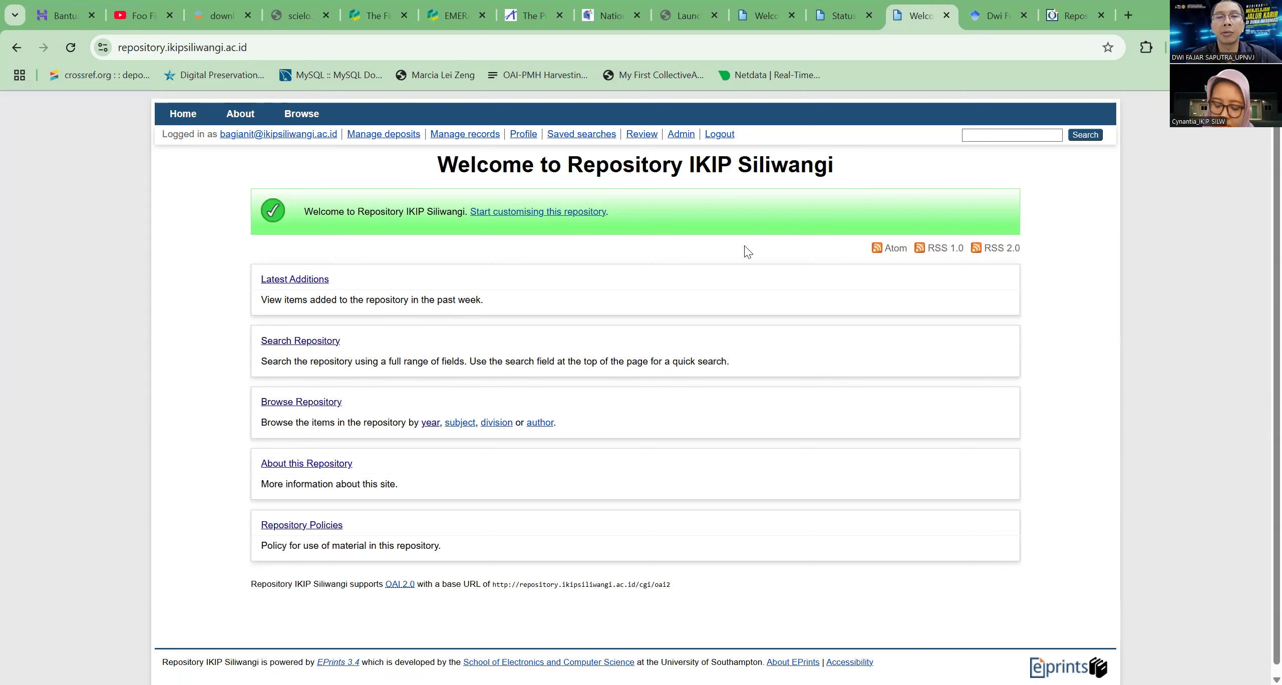
Return to the Status page and examine the database and indexer status again, along with the remaining sections
{"action": "left_click", "coordinate": [835, 15]}
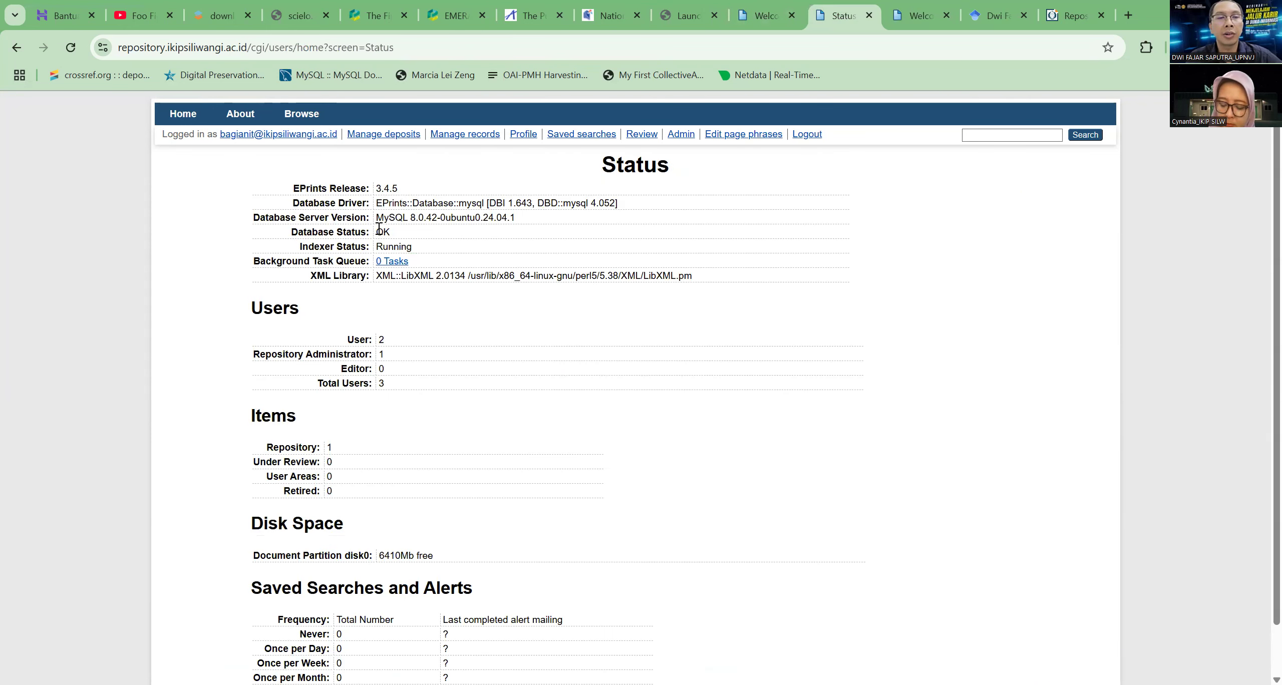
{"action": "left_click_drag", "start_coordinate": [400, 234], "coordinate": [646, 250]}
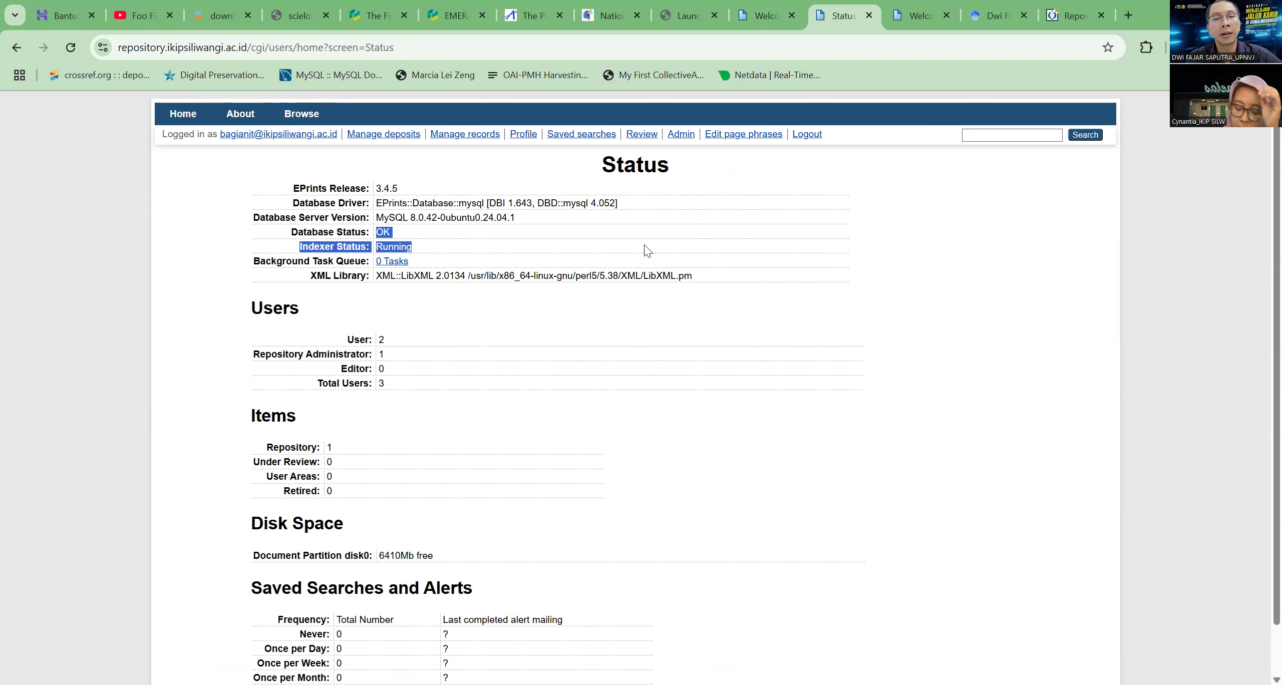
{"action": "left_click", "coordinate": [647, 251]}
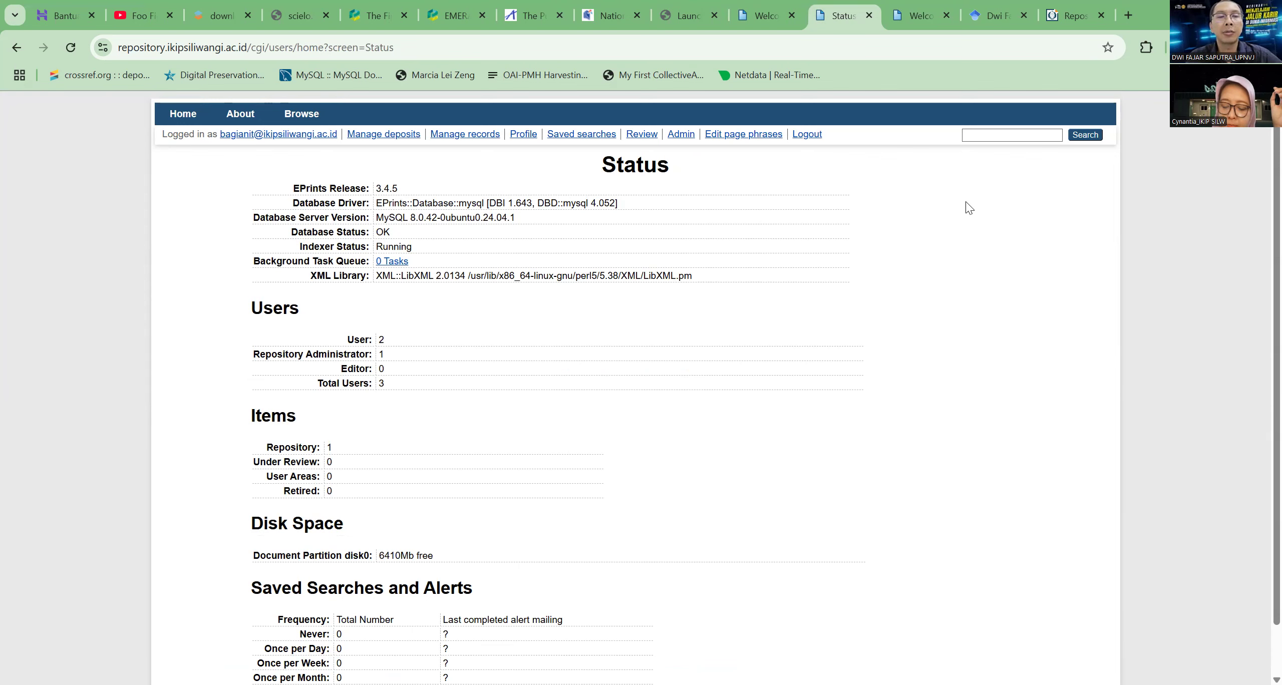
{"action": "left_click", "coordinate": [761, 19]}
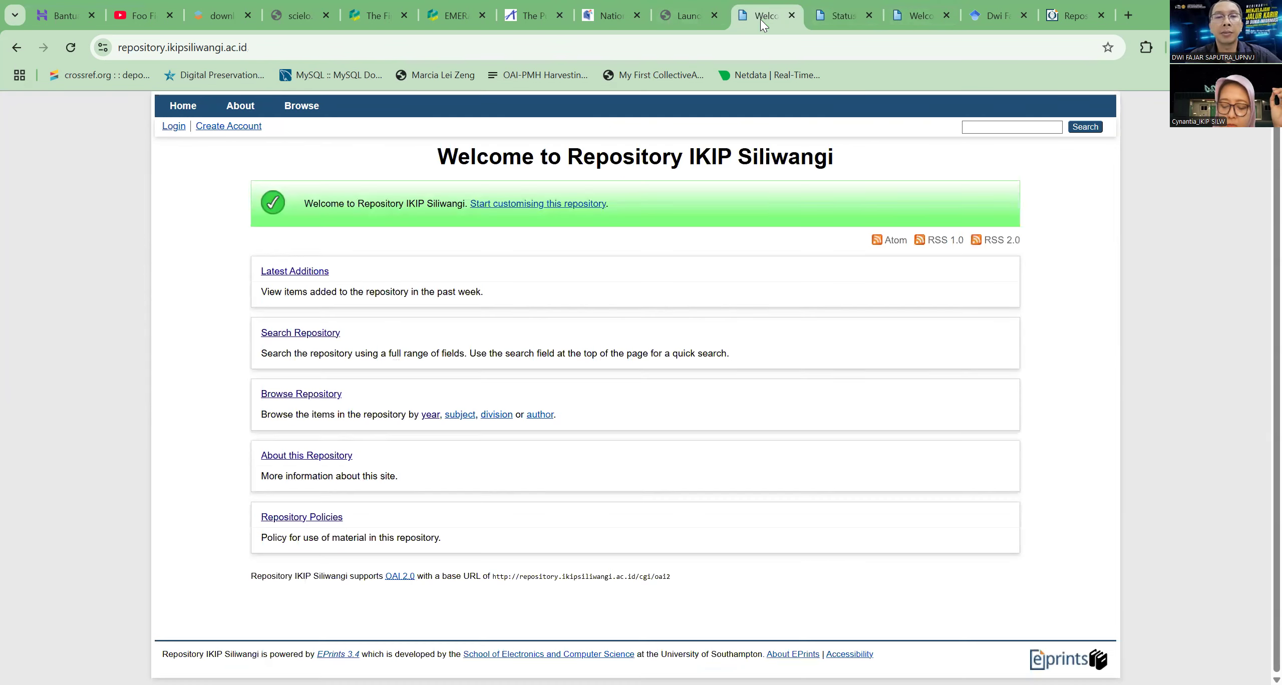
{"action": "left_click", "coordinate": [837, 21]}
{"action": "scroll", "coordinate": [642, 272], "scroll_direction": "down", "scroll_amount": 2}
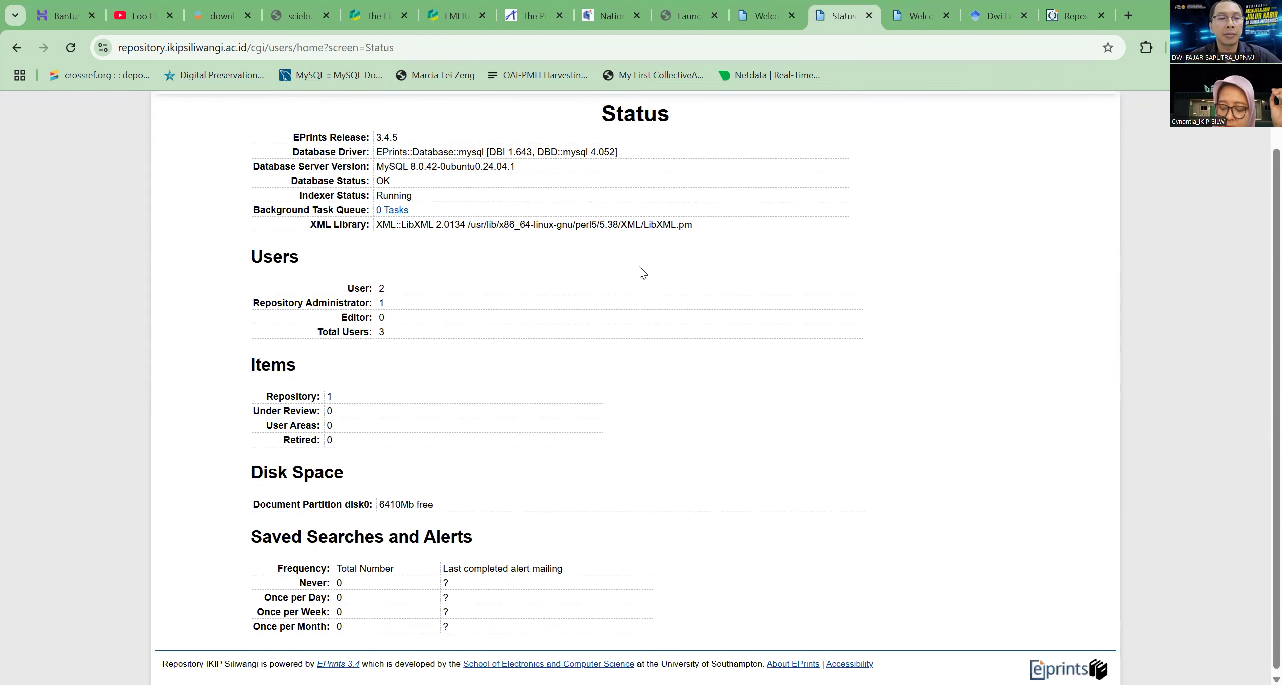
{"action": "scroll", "coordinate": [643, 277], "scroll_direction": "up", "scroll_amount": 1}
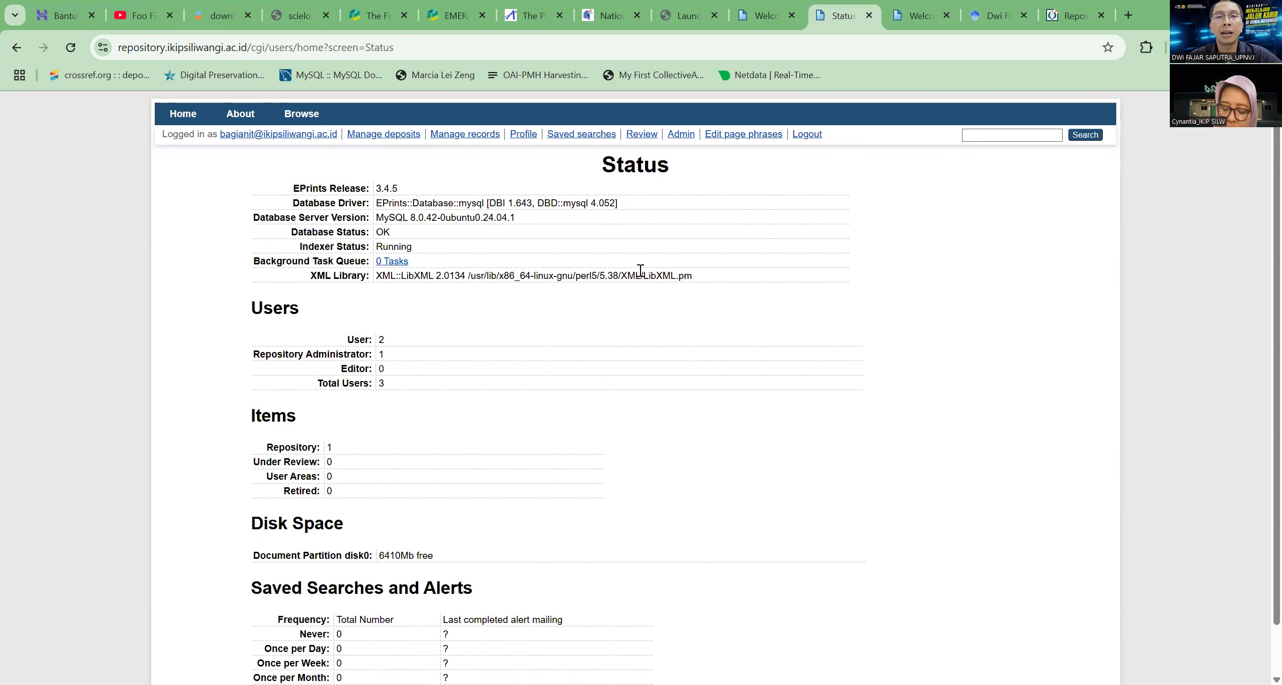
Open the subject editor from the Admin Config. Tools and go into Library of Congress Subject Areas
{"action": "left_click", "coordinate": [690, 140]}
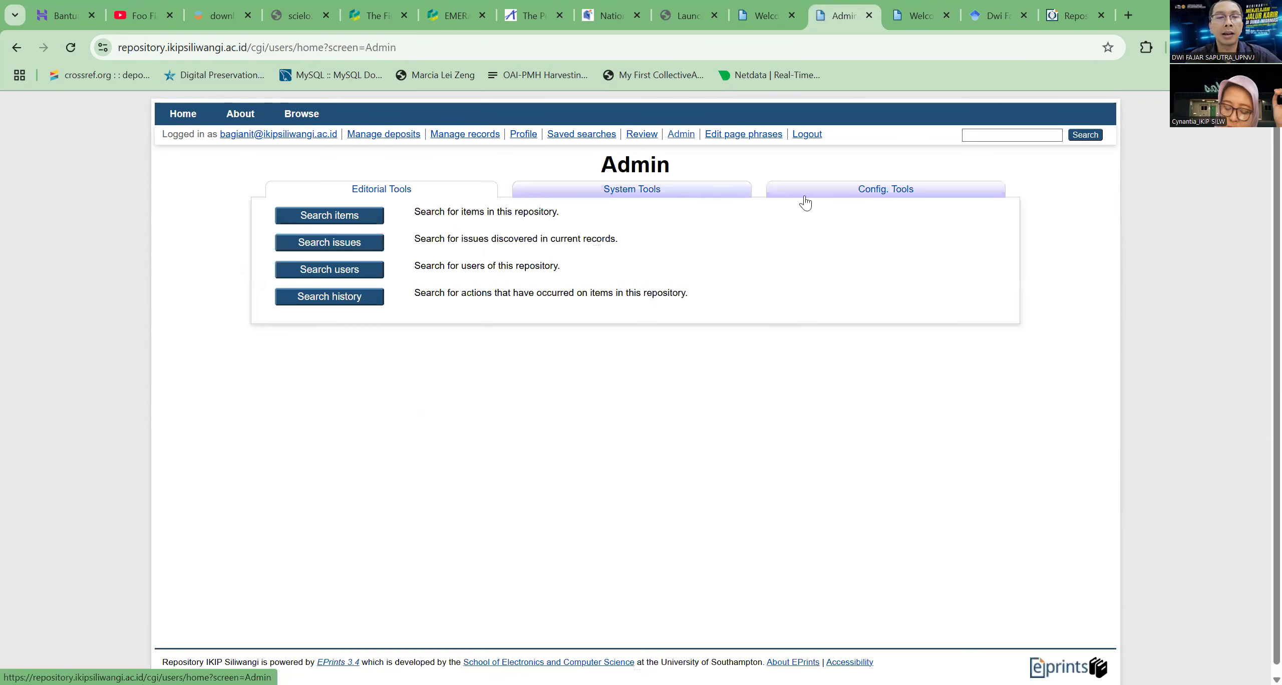
{"action": "left_click", "coordinate": [886, 189]}
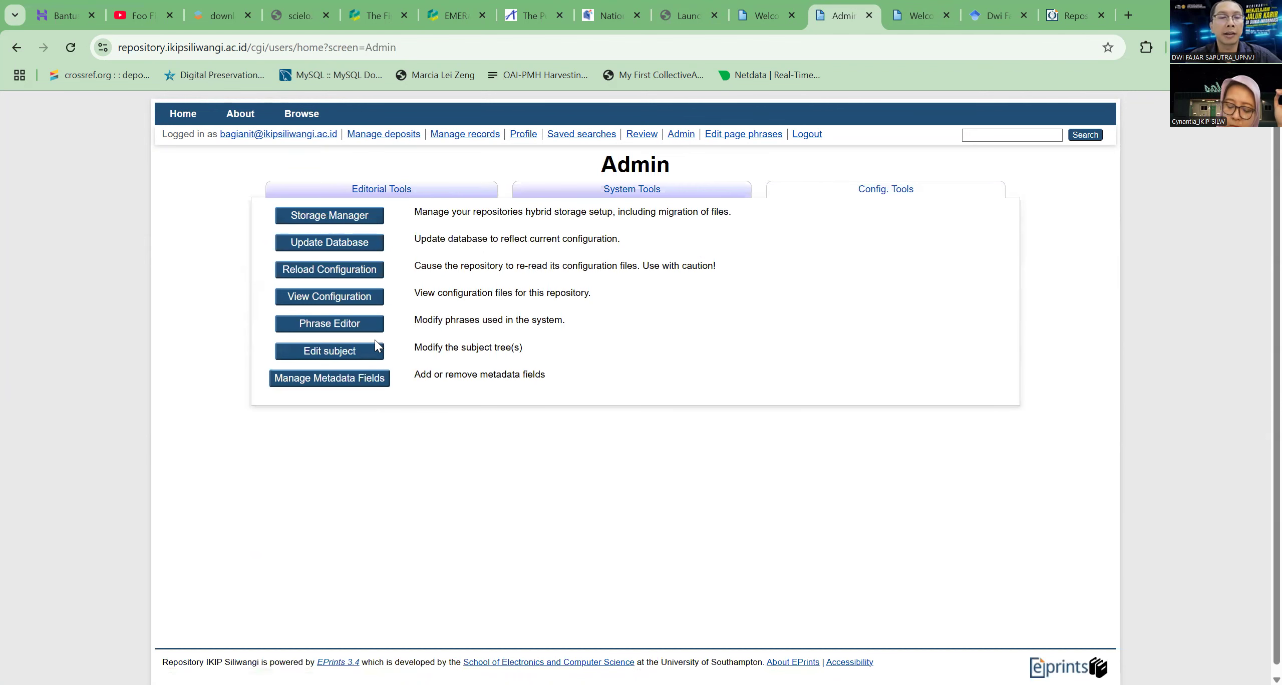
{"action": "left_click", "coordinate": [367, 361]}
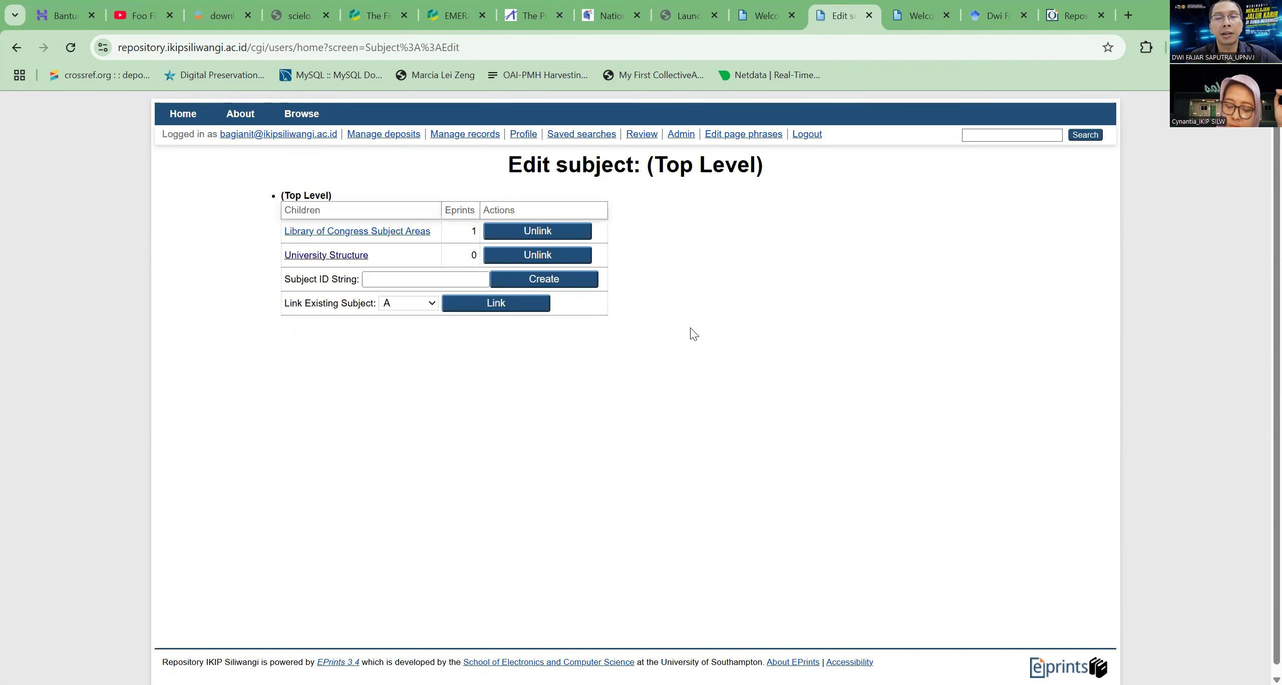
{"action": "left_click", "coordinate": [425, 238]}
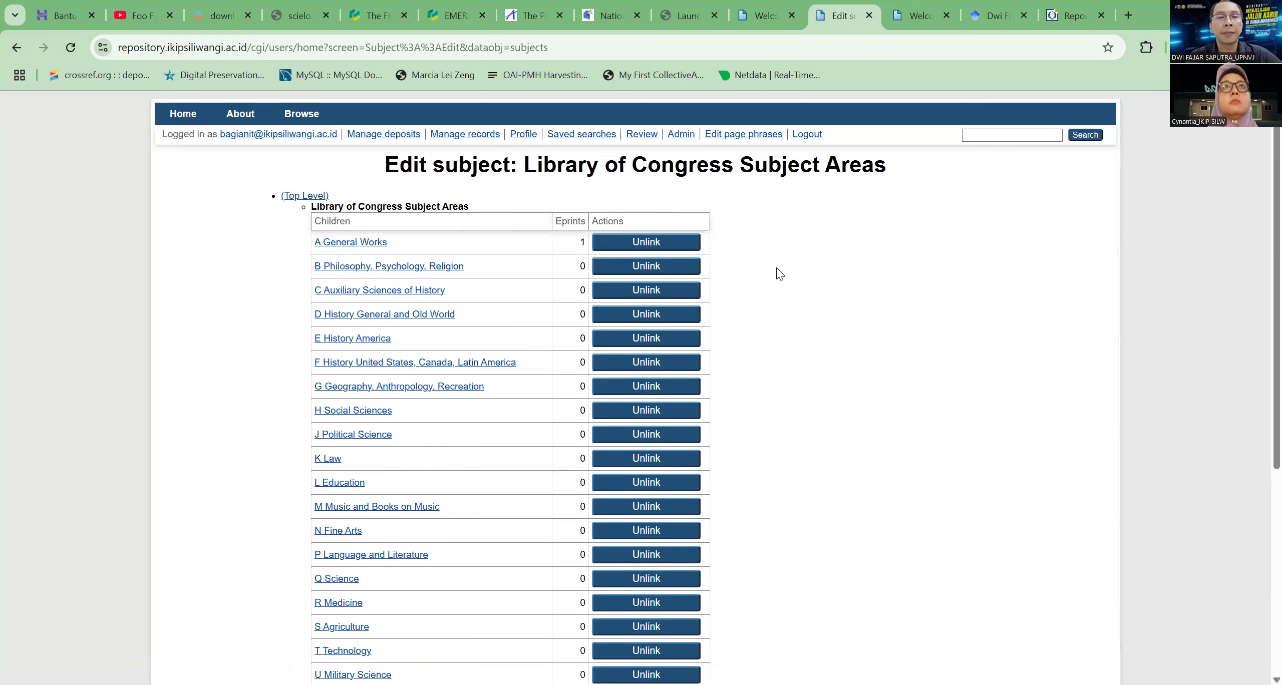
Examine the child subjects of Library of Congress Subject Areas and the Subject Name and Depositable settings below them
{"action": "scroll", "coordinate": [779, 258], "scroll_direction": "down", "scroll_amount": 6}
{"action": "scroll", "coordinate": [780, 257], "scroll_direction": "down", "scroll_amount": 1}
{"action": "scroll", "coordinate": [776, 266], "scroll_direction": "up", "scroll_amount": 10}
{"action": "scroll", "coordinate": [782, 270], "scroll_direction": "down", "scroll_amount": 8}
{"action": "scroll", "coordinate": [785, 274], "scroll_direction": "up", "scroll_amount": 3}
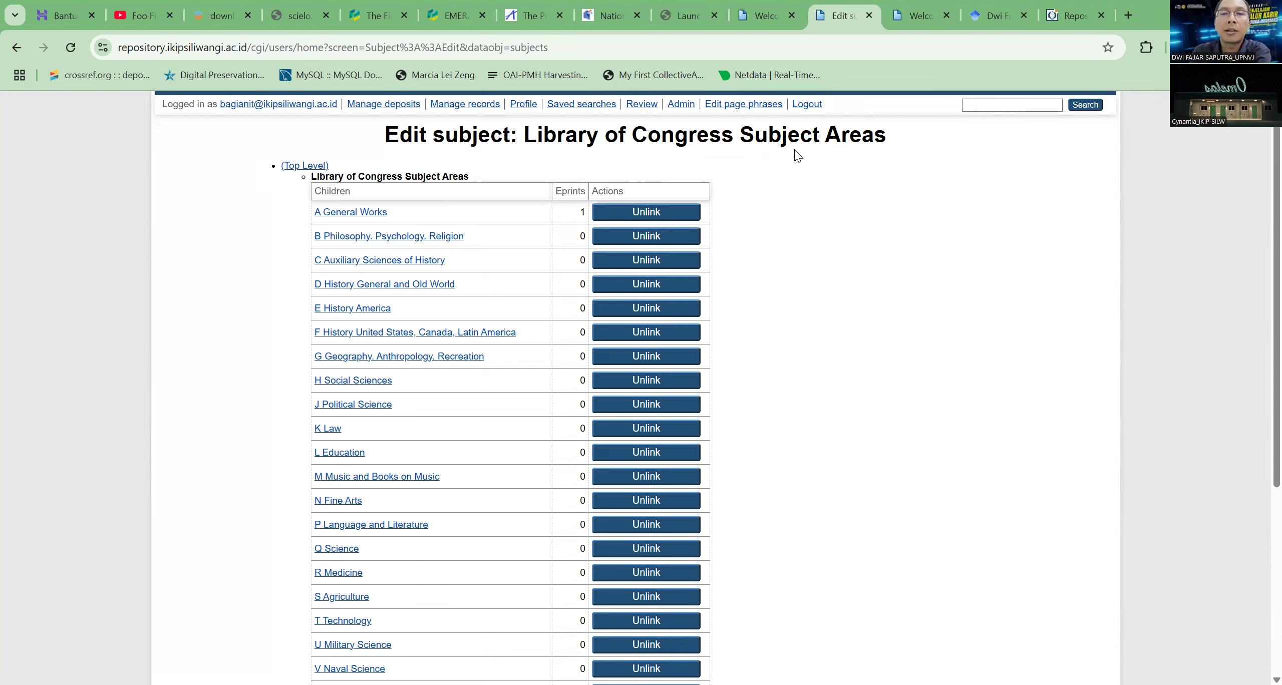
{"action": "scroll", "coordinate": [488, 288], "scroll_direction": "down", "scroll_amount": 5}
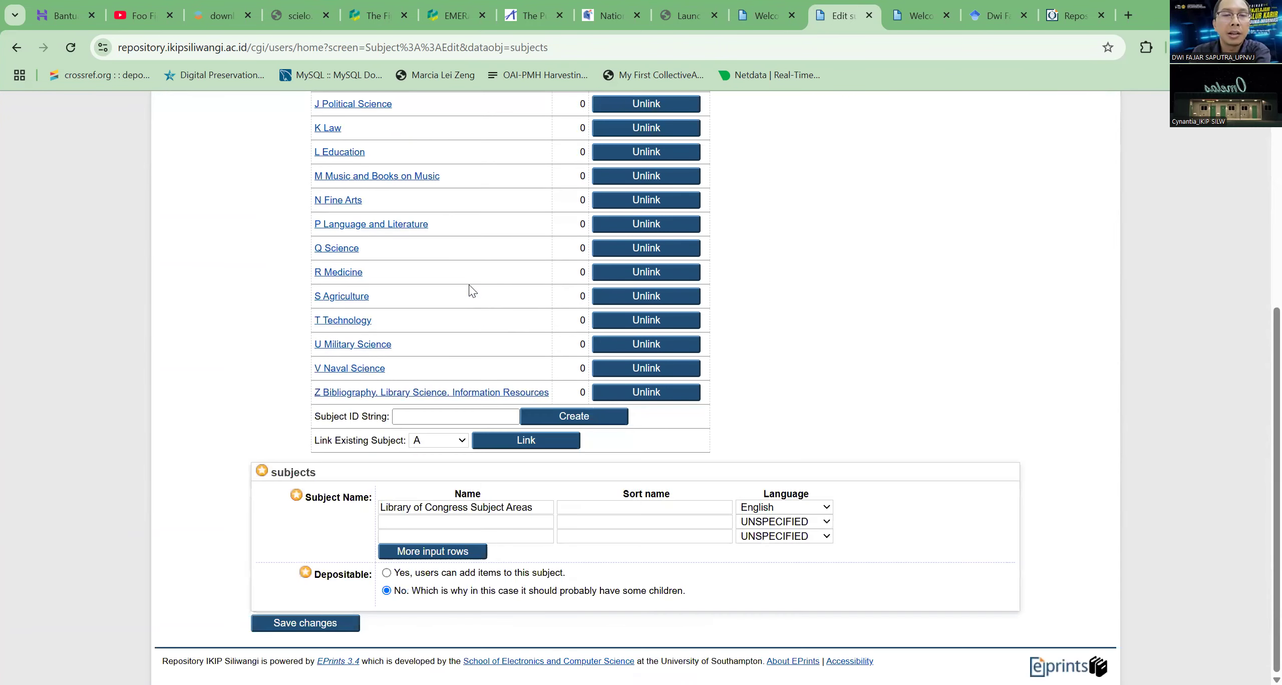
{"action": "scroll", "coordinate": [477, 291], "scroll_direction": "up", "scroll_amount": 6}
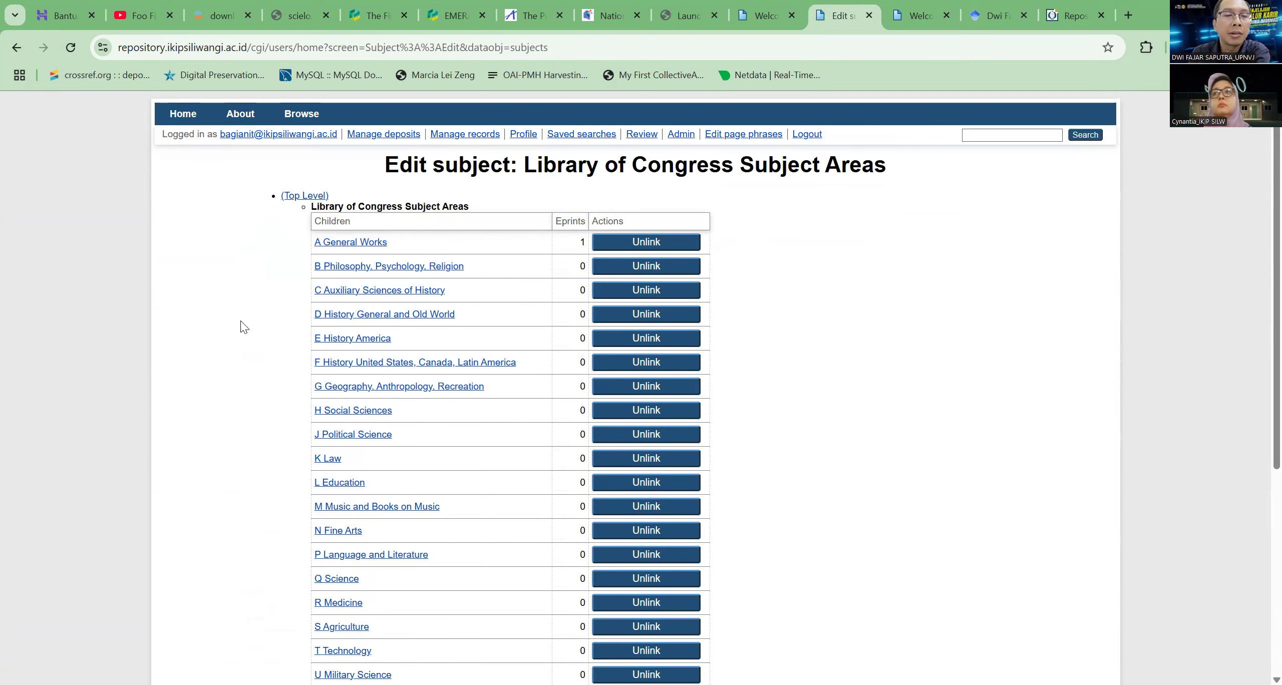
{"action": "scroll", "coordinate": [340, 323], "scroll_direction": "down", "scroll_amount": 3}
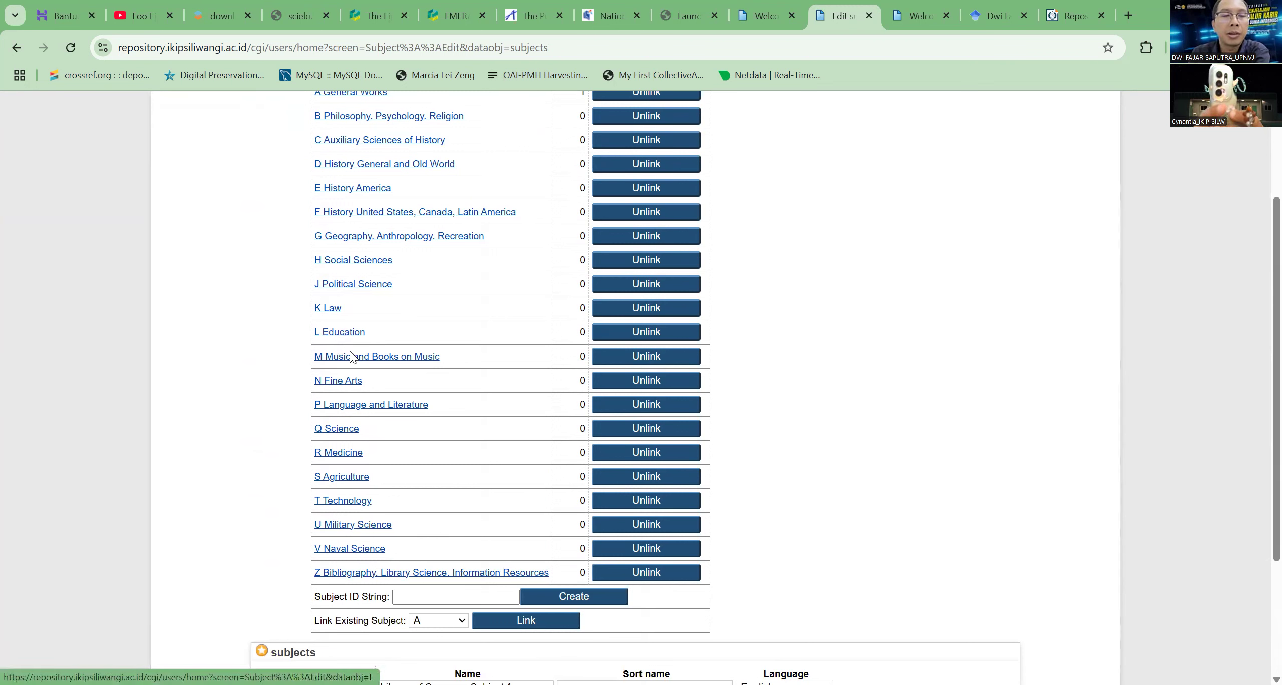
Open the Q Science subject and examine its child subjects and its Subject Name and Depositable settings
{"action": "left_click", "coordinate": [330, 431]}
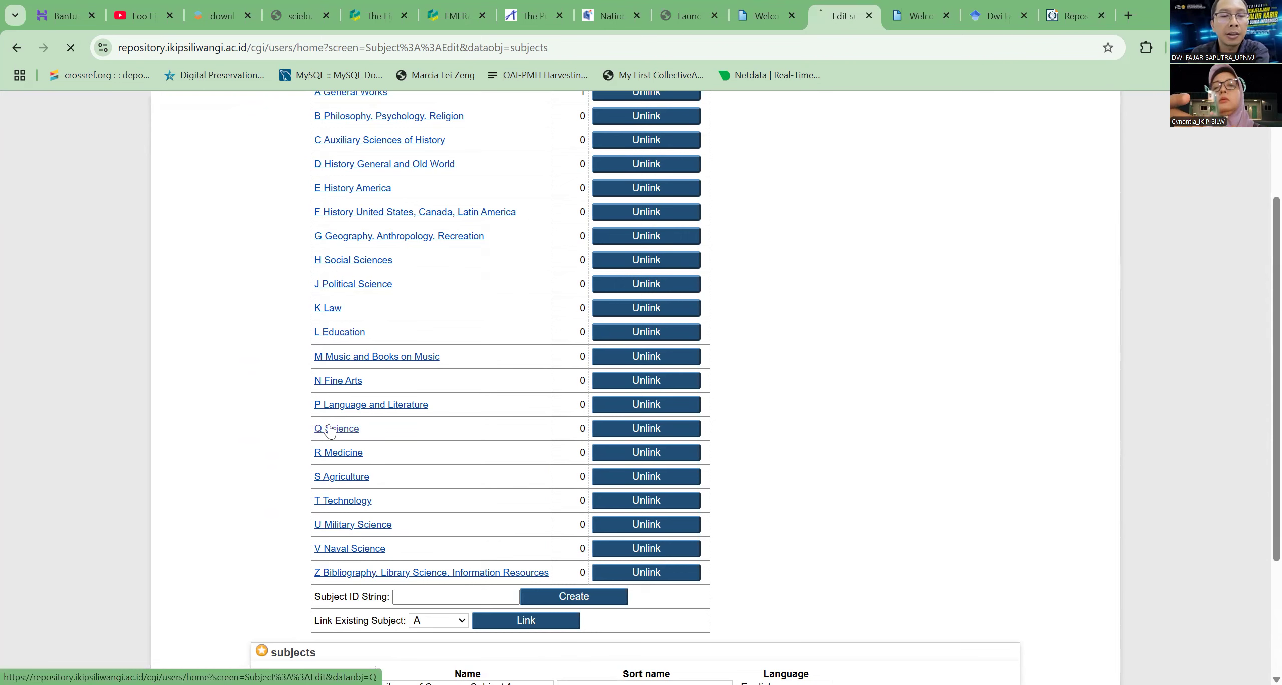
{"action": "scroll", "coordinate": [439, 308], "scroll_direction": "down", "scroll_amount": 1}
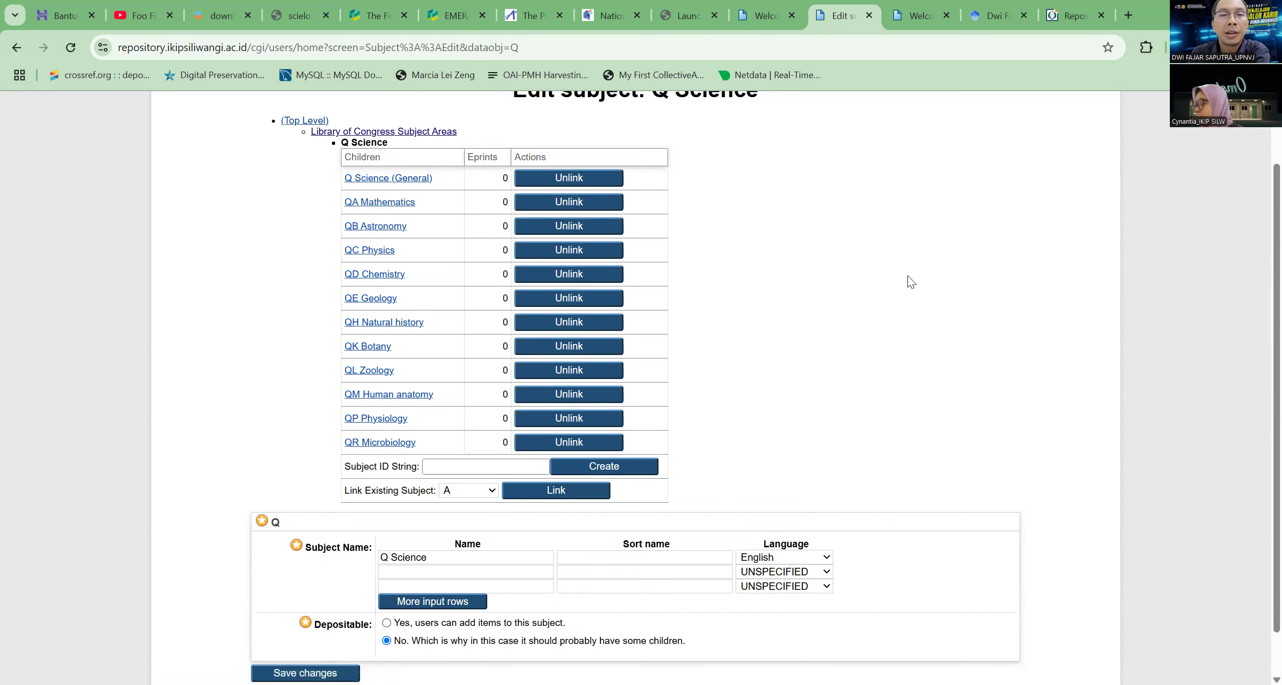
{"action": "scroll", "coordinate": [910, 278], "scroll_direction": "up", "scroll_amount": 1}
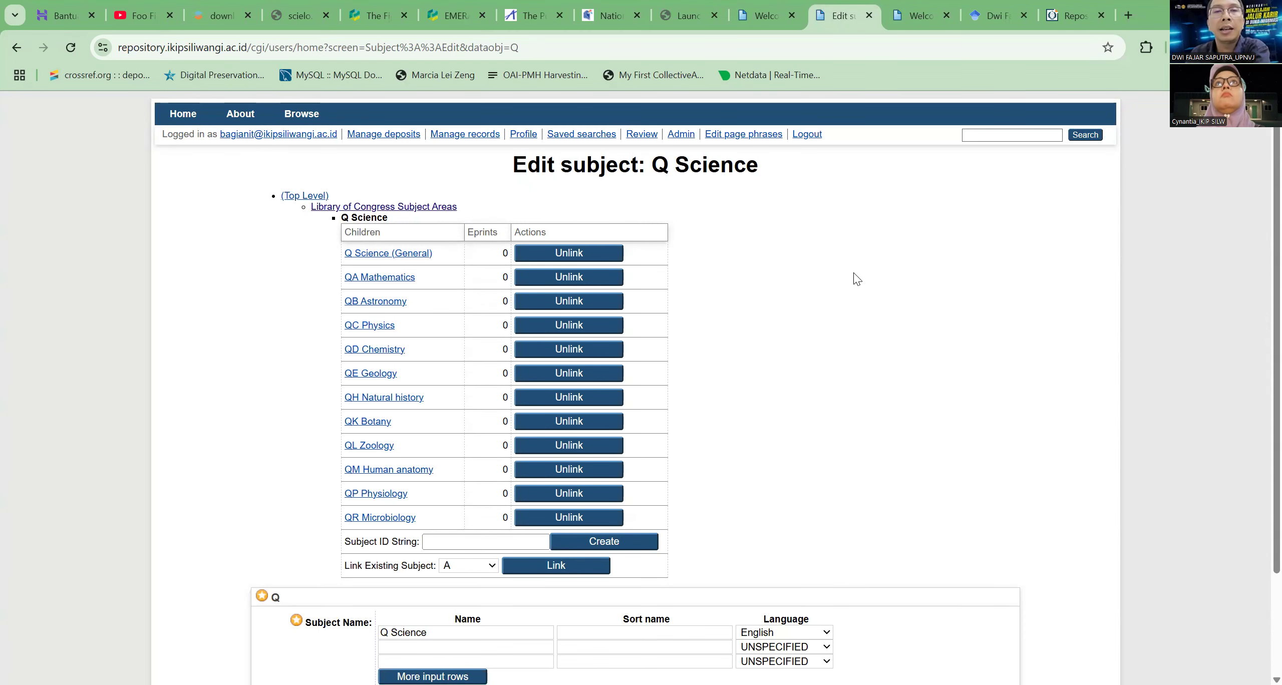
Go back to the top level of the subject tree and open the University Structure subject for editing
{"action": "key", "text": "alt+Left"}
{"action": "scroll", "coordinate": [687, 300], "scroll_direction": "up", "scroll_amount": 5}
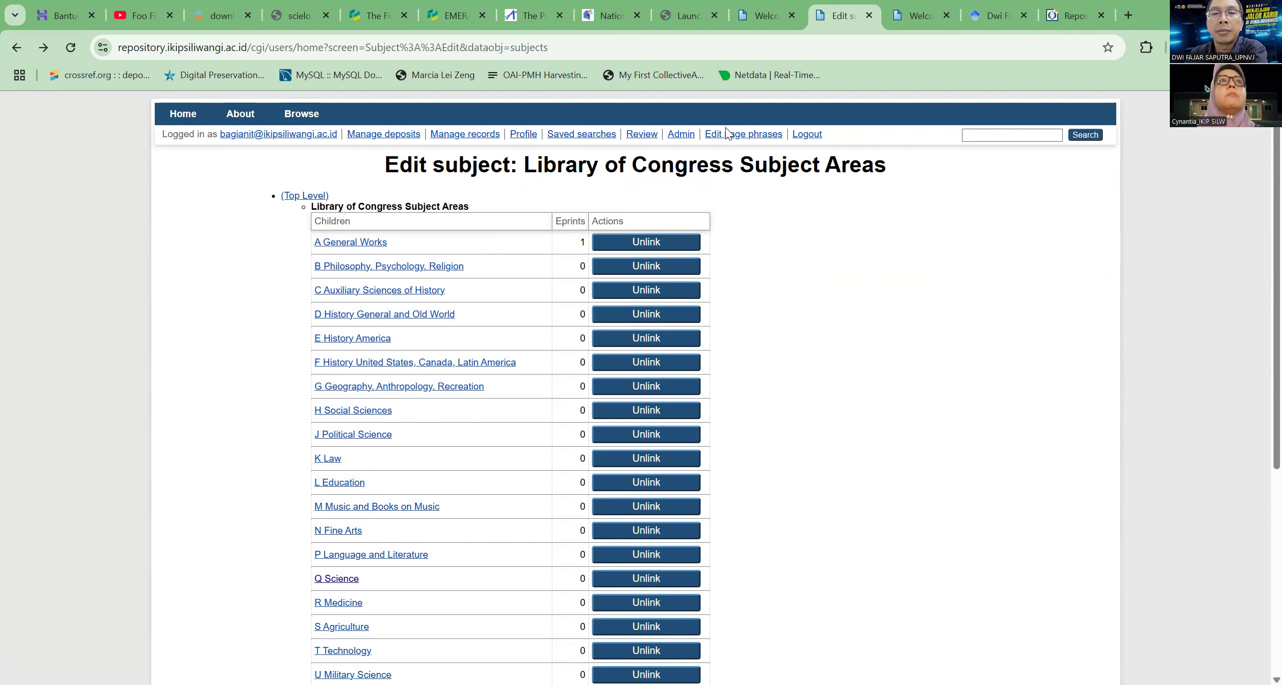
{"action": "key", "text": "alt+Left"}
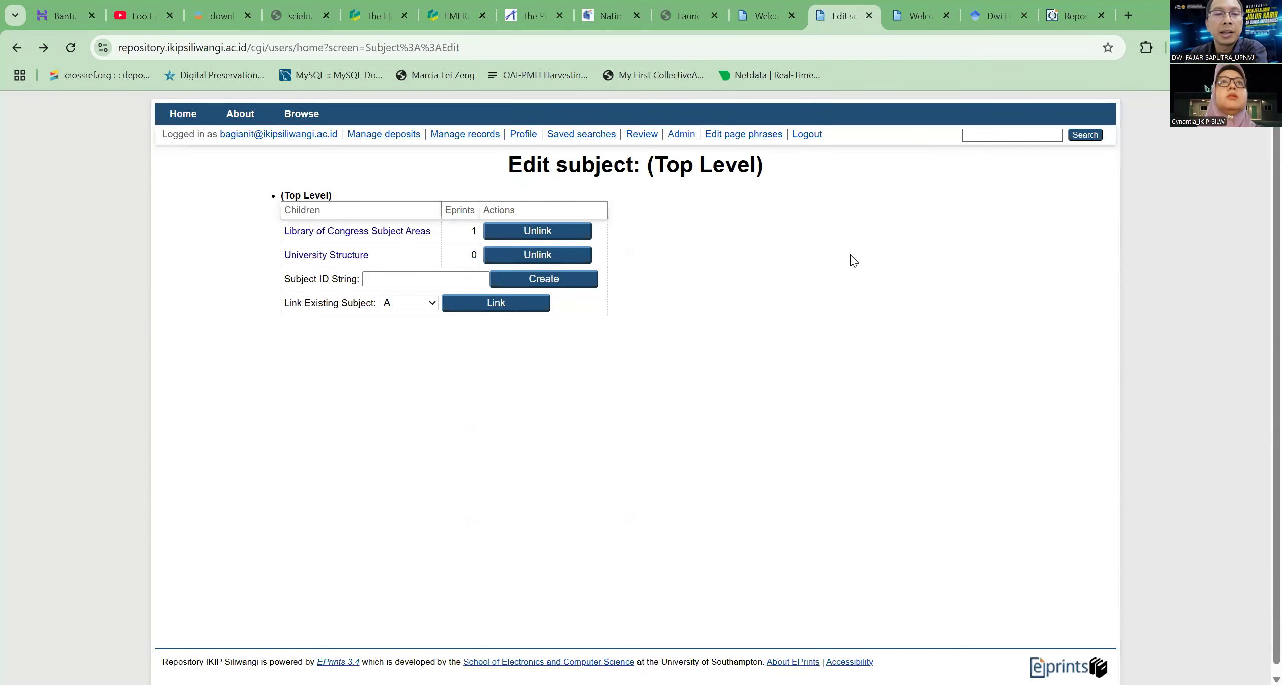
{"action": "left_click", "coordinate": [337, 257]}
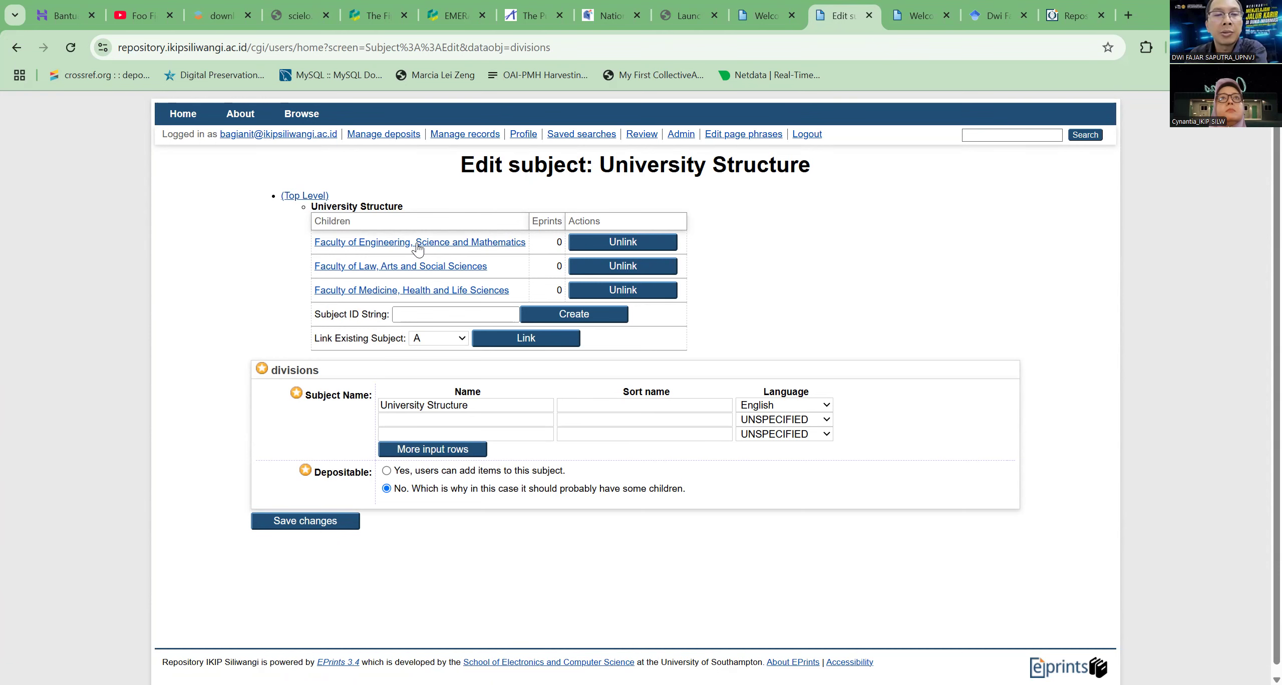
Look up the faculty list on the IKIP Siliwangi website, and open the Faculty of Engineering, Science and Mathematics subject for editing
{"action": "left_click", "coordinate": [919, 15]}
{"action": "left_click", "coordinate": [932, 44]}
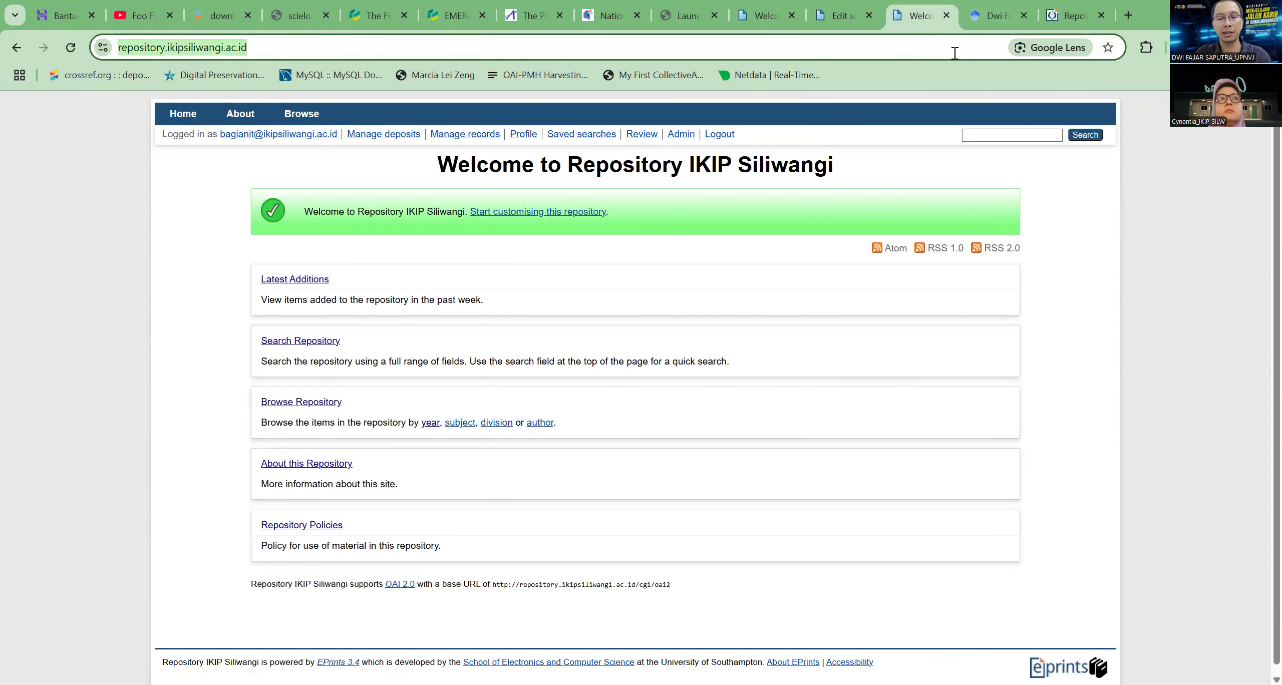
{"action": "type", "text": "ikip "}
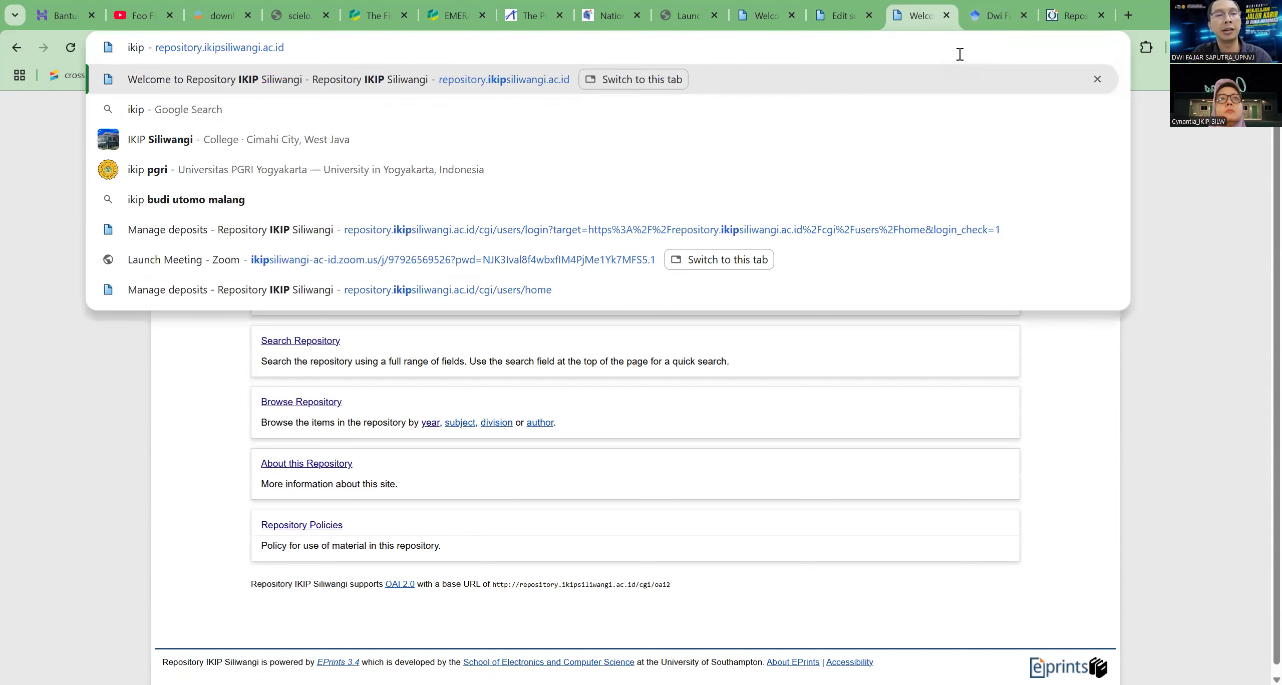
{"action": "type", "text": "sili"}
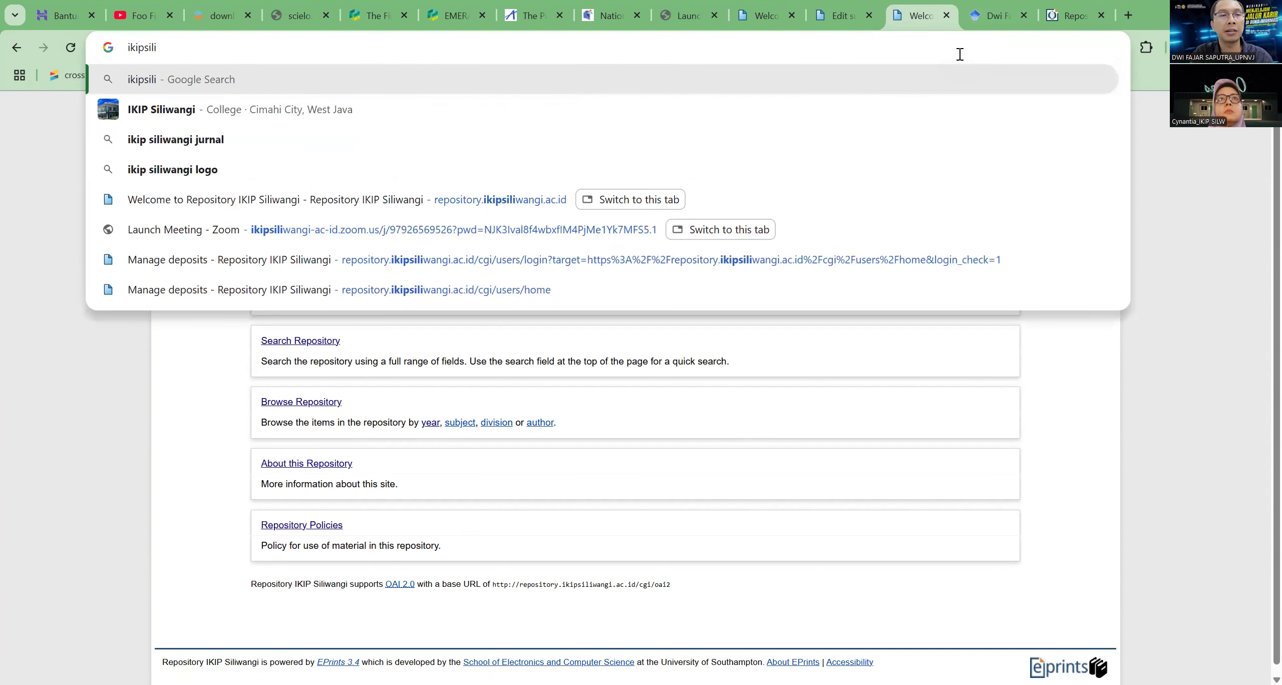
{"action": "key", "text": "Down"}
{"action": "key", "text": "Return"}
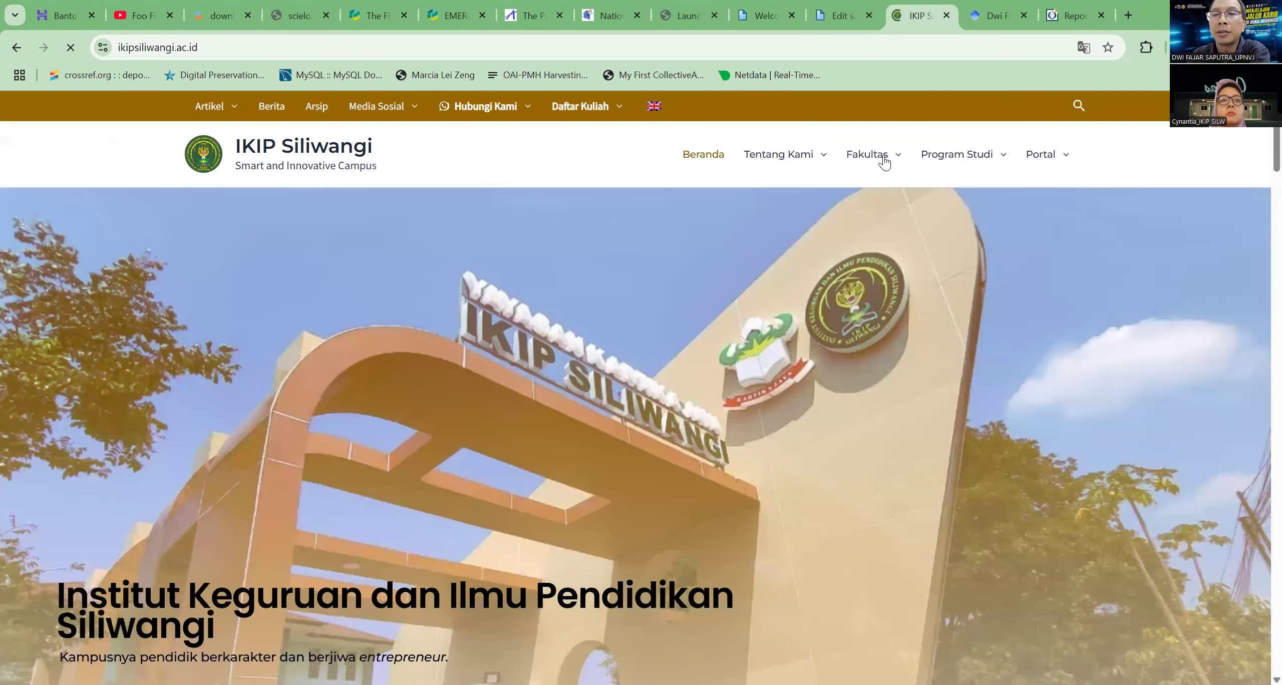
{"action": "mouse_move", "coordinate": [879, 155]}
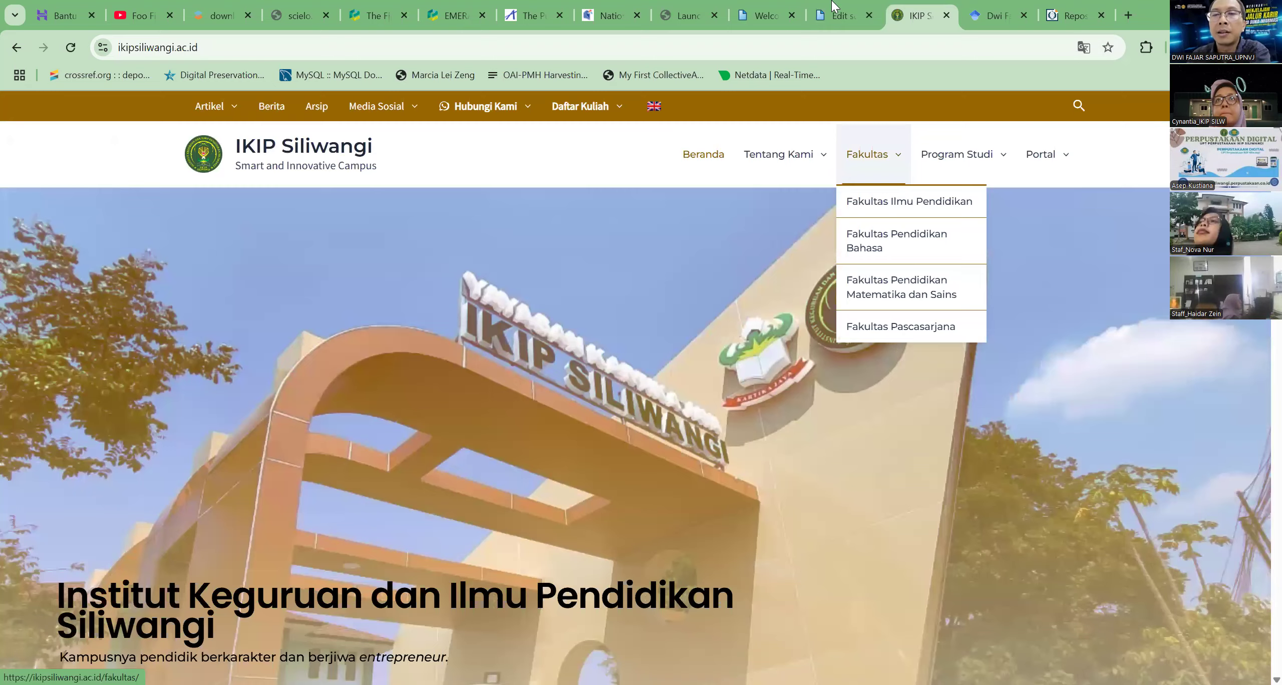
{"action": "left_click", "coordinate": [842, 15]}
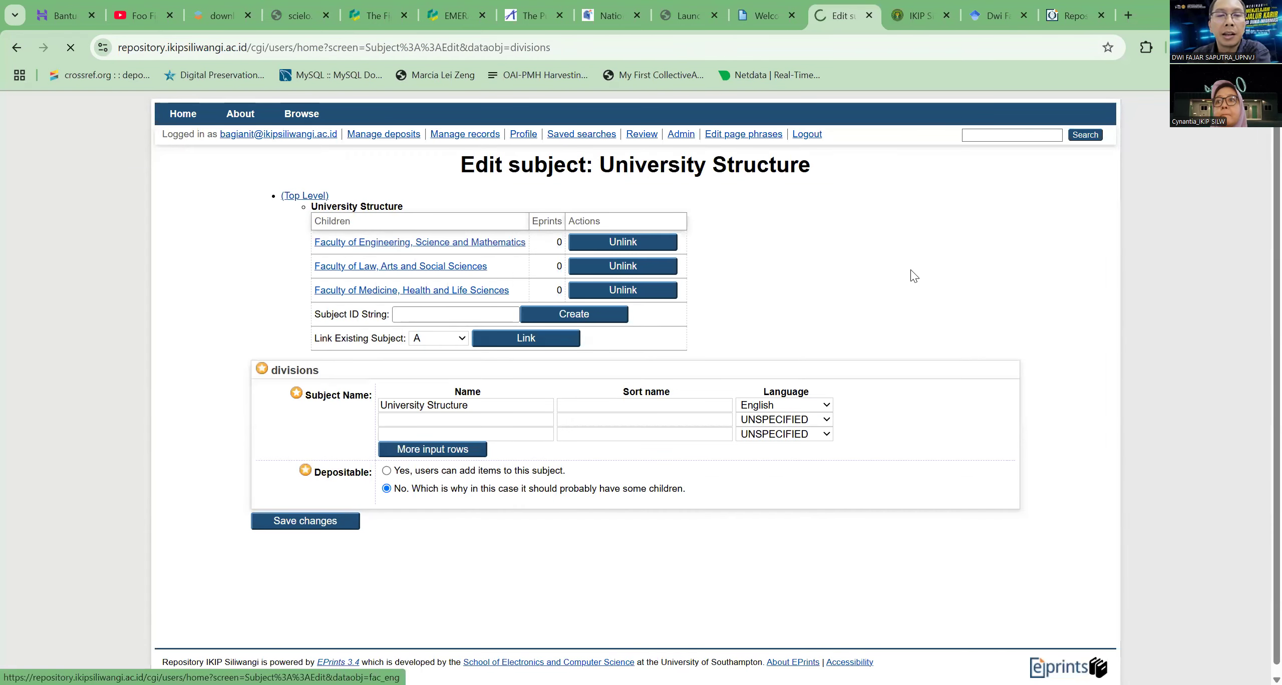
Open the Fakultas Ilmu Pendidikan page on the campus website and examine it for its study programs
{"action": "left_click", "coordinate": [911, 16]}
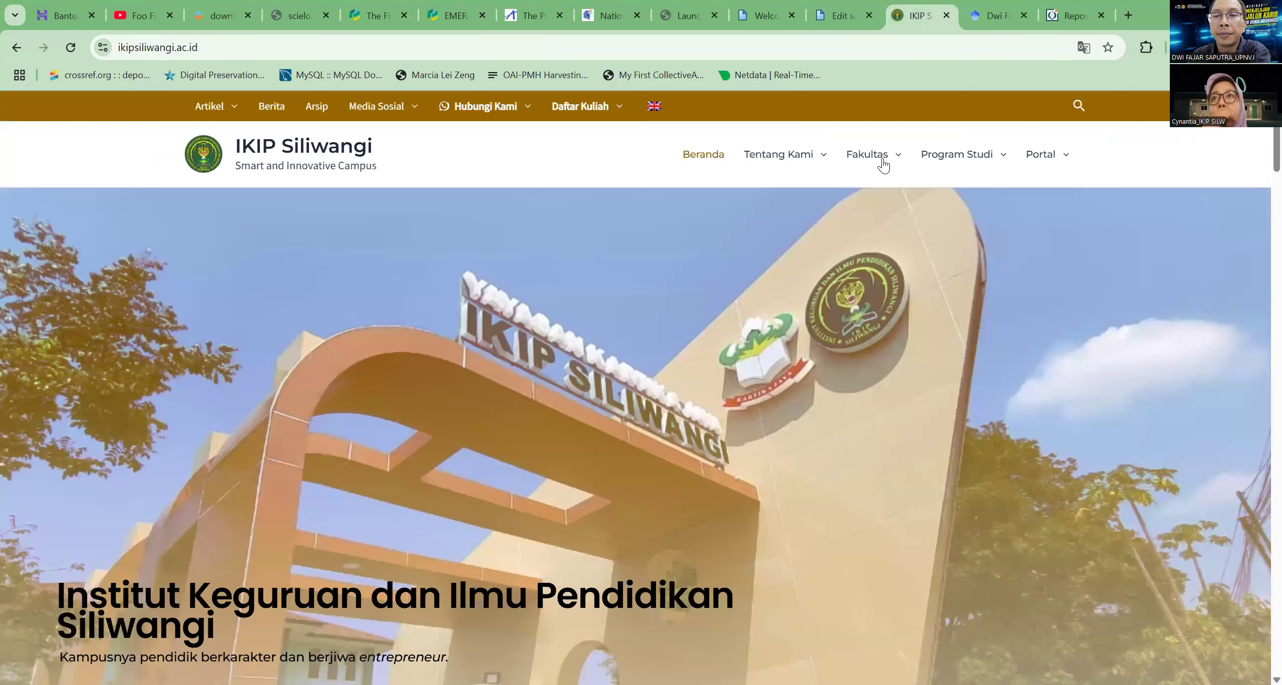
{"action": "left_click", "coordinate": [882, 163]}
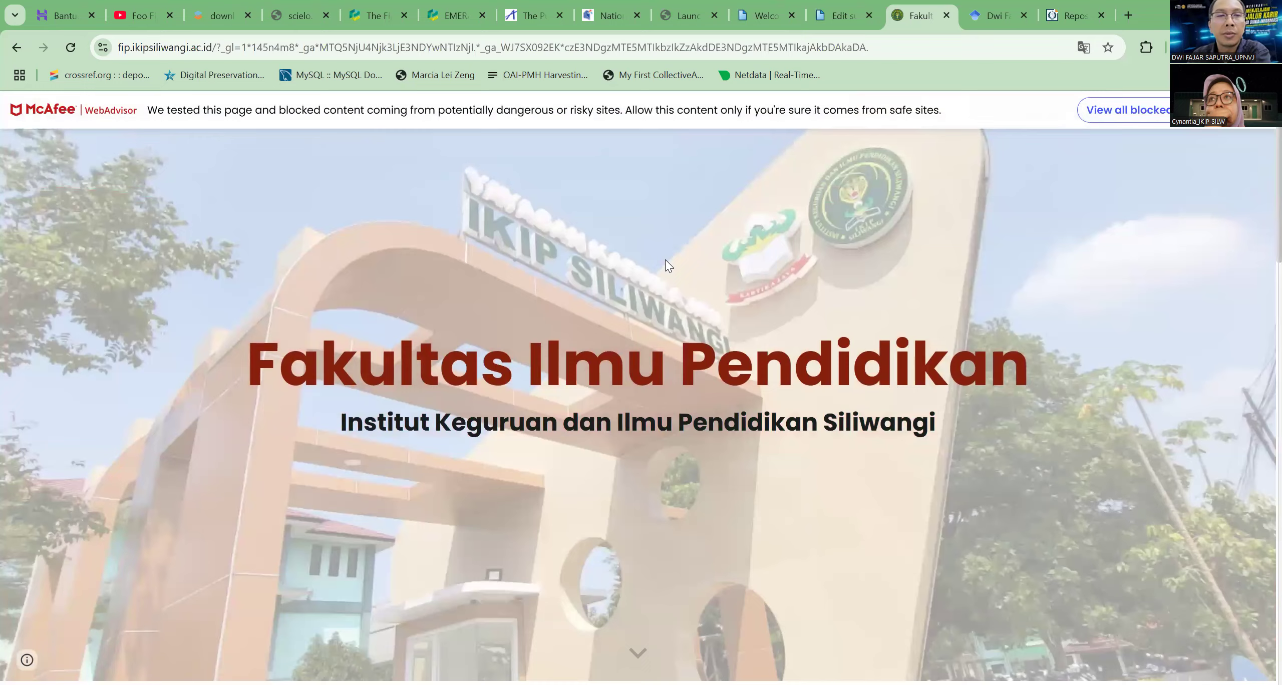
{"action": "scroll", "coordinate": [665, 260], "scroll_direction": "down", "scroll_amount": 8}
{"action": "scroll", "coordinate": [669, 259], "scroll_direction": "down", "scroll_amount": 3}
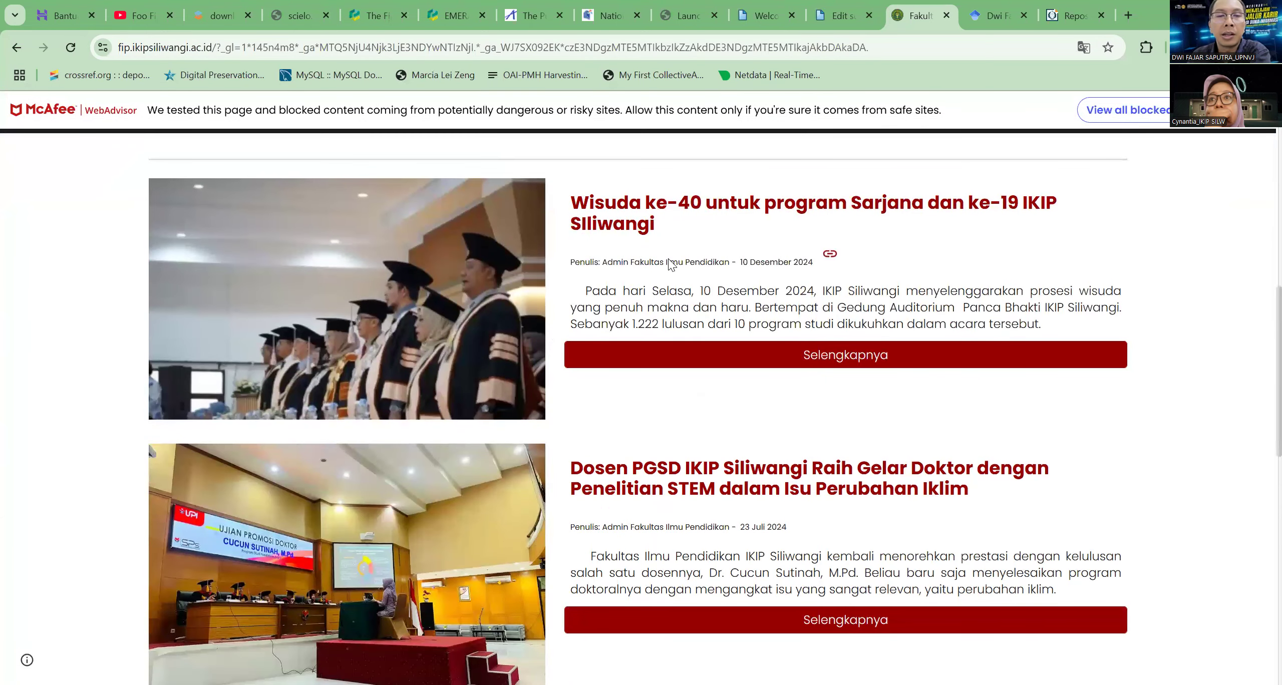
{"action": "scroll", "coordinate": [673, 264], "scroll_direction": "down", "scroll_amount": 4}
{"action": "scroll", "coordinate": [674, 262], "scroll_direction": "down", "scroll_amount": 7}
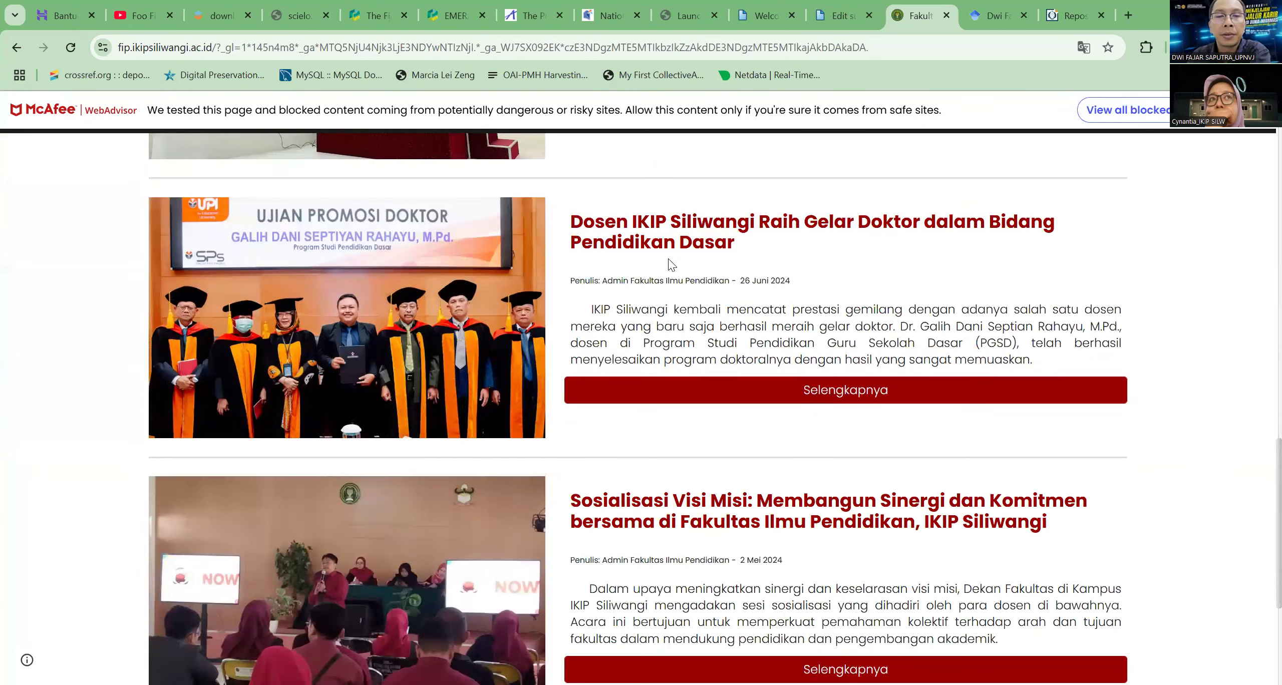
{"action": "scroll", "coordinate": [676, 261], "scroll_direction": "down", "scroll_amount": 2}
{"action": "scroll", "coordinate": [674, 260], "scroll_direction": "up", "scroll_amount": 3}
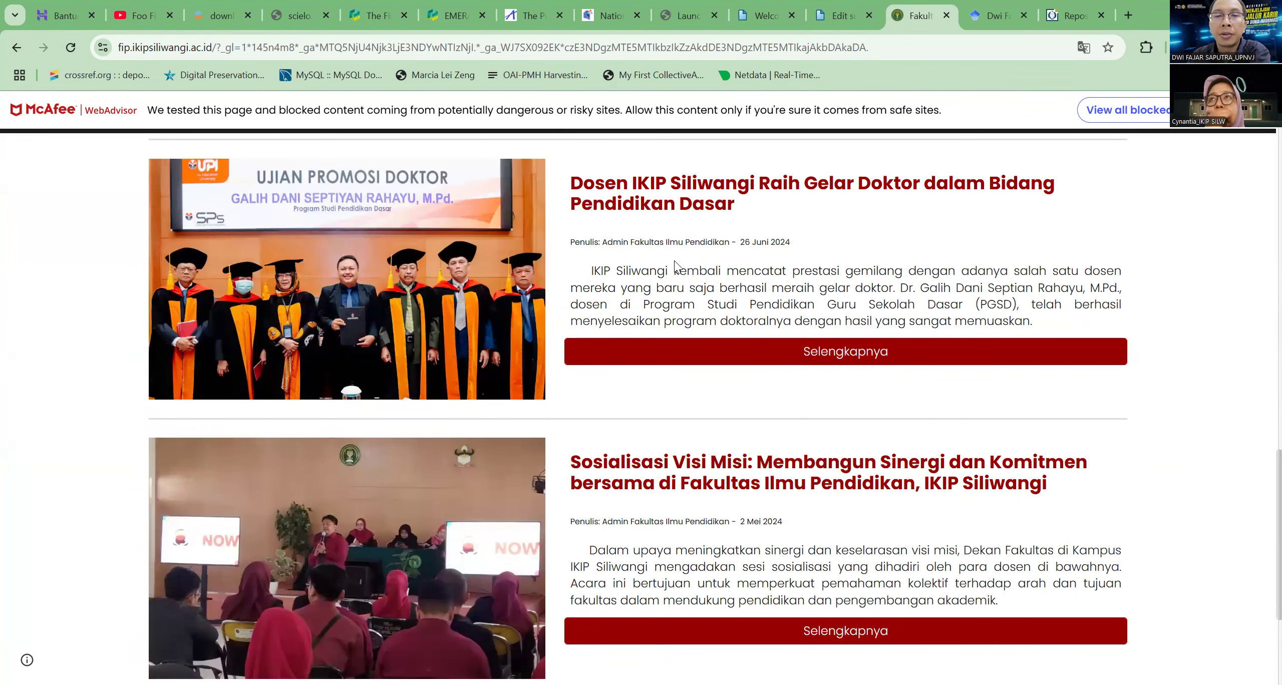
{"action": "scroll", "coordinate": [674, 260], "scroll_direction": "down", "scroll_amount": 4}
{"action": "scroll", "coordinate": [675, 260], "scroll_direction": "up", "scroll_amount": 18}
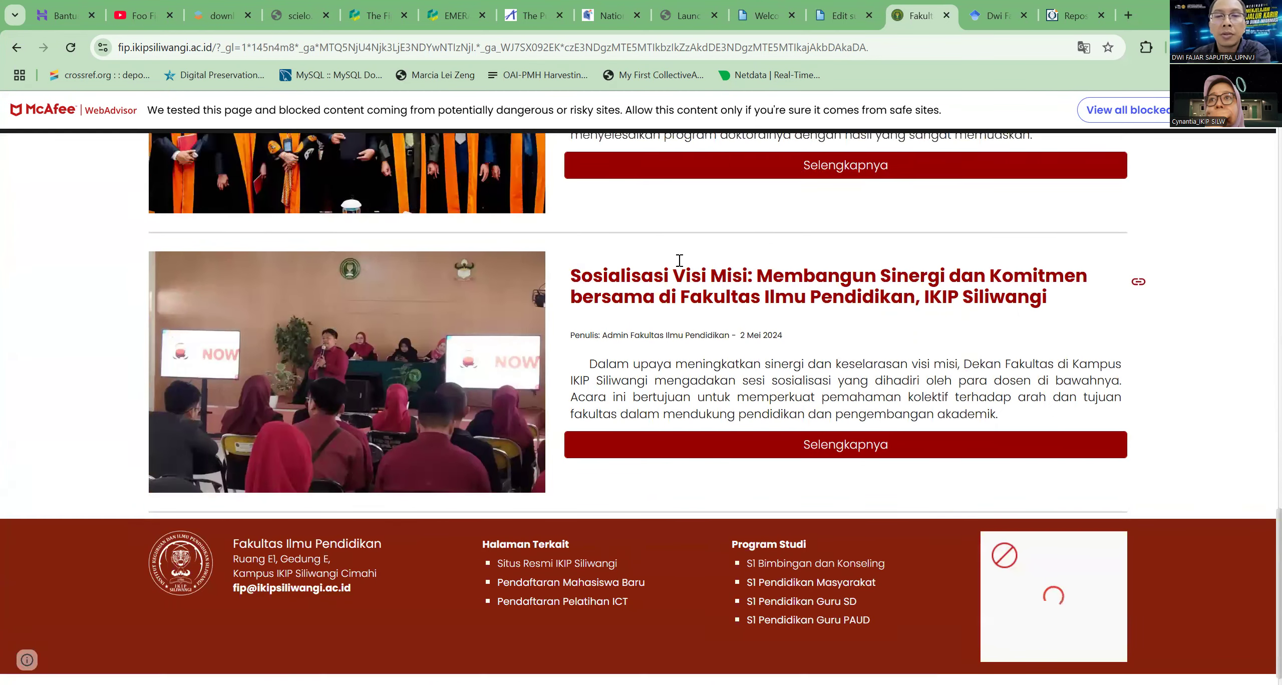
{"action": "scroll", "coordinate": [691, 261], "scroll_direction": "up", "scroll_amount": 8}
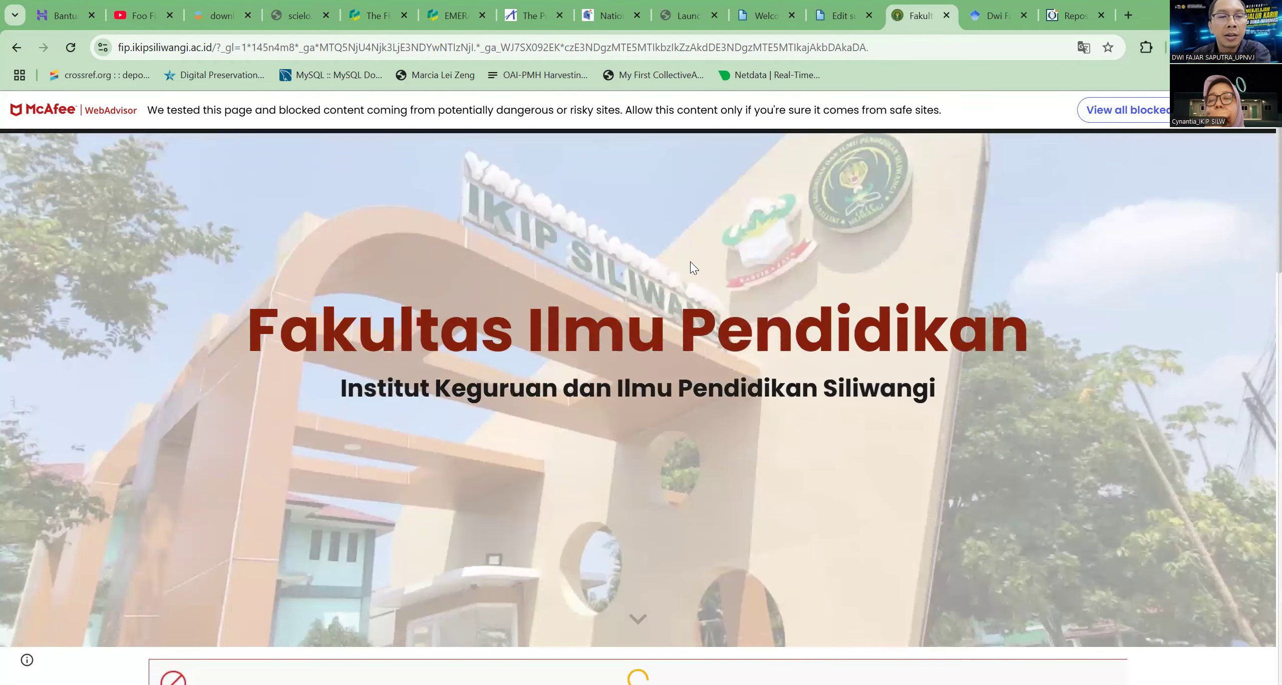
{"action": "scroll", "coordinate": [690, 262], "scroll_direction": "down", "scroll_amount": 10}
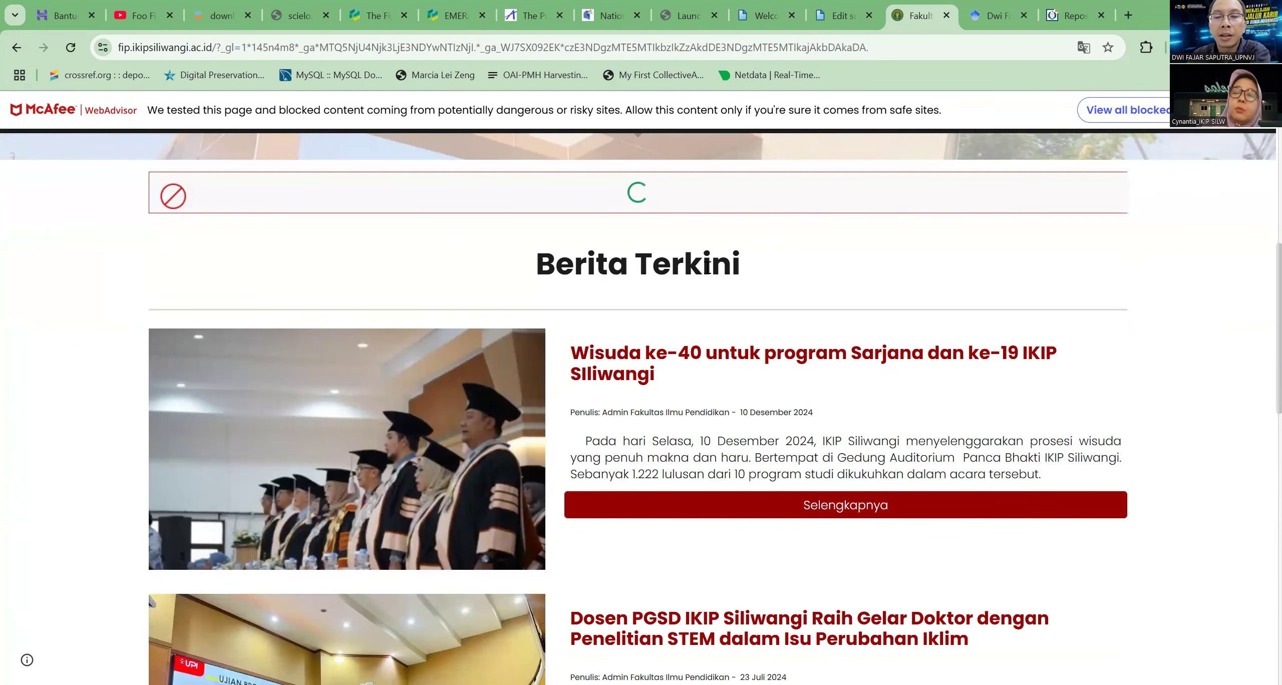
{"action": "scroll", "coordinate": [696, 263], "scroll_direction": "up", "scroll_amount": 8}
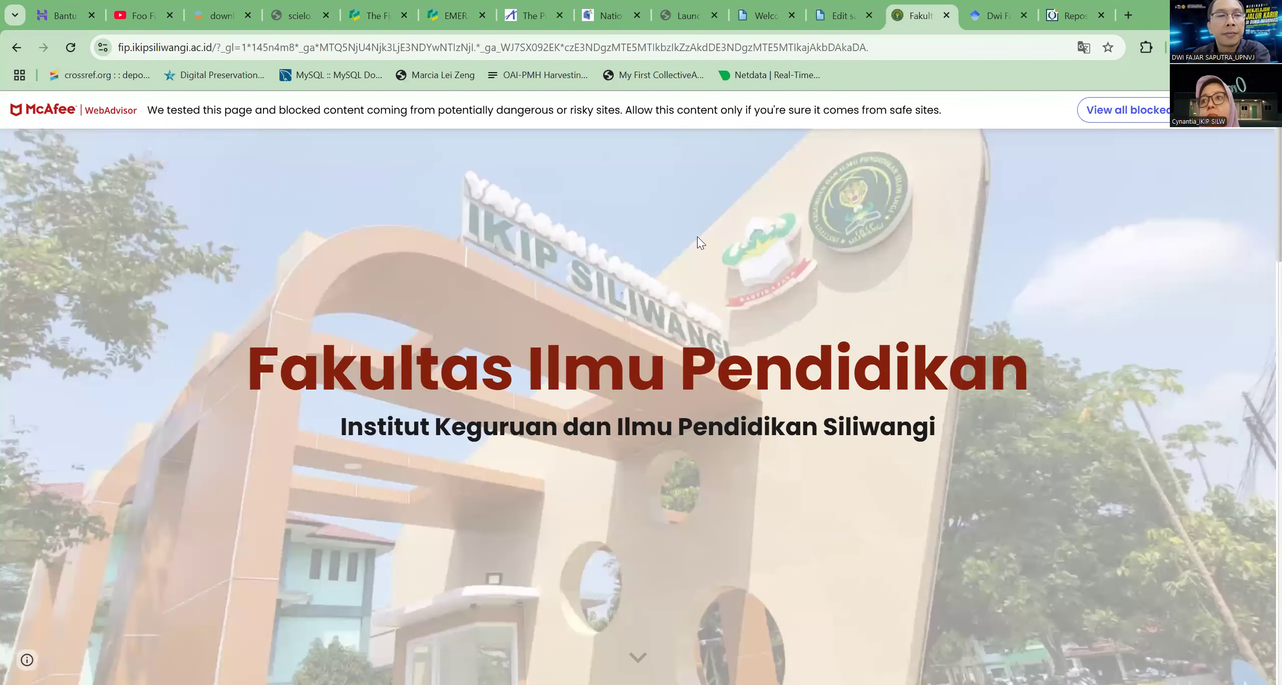
Return to the IKIP Siliwangi home page and compare its faculties and study programs with the Faculty of Engineering, Science and Mathematics subject
{"action": "key", "text": "alt+Left"}
{"action": "mouse_move", "coordinate": [853, 186]}
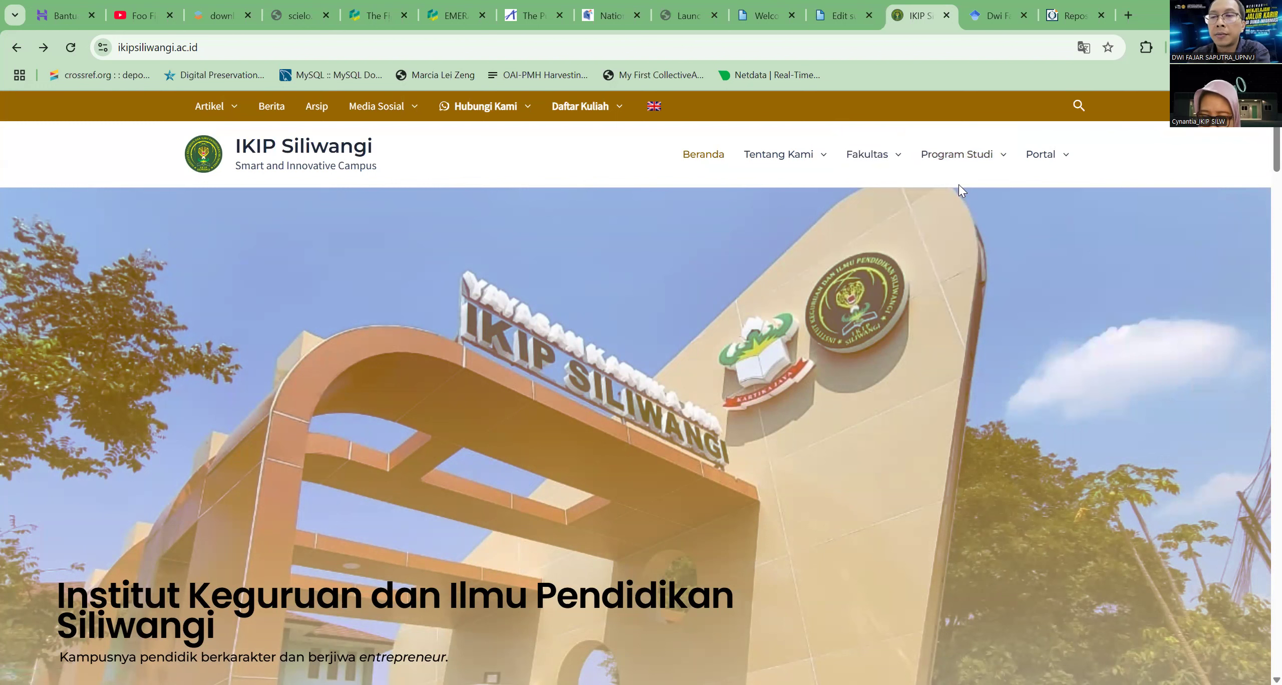
{"action": "mouse_move", "coordinate": [957, 154]}
{"action": "left_click", "coordinate": [842, 16]}
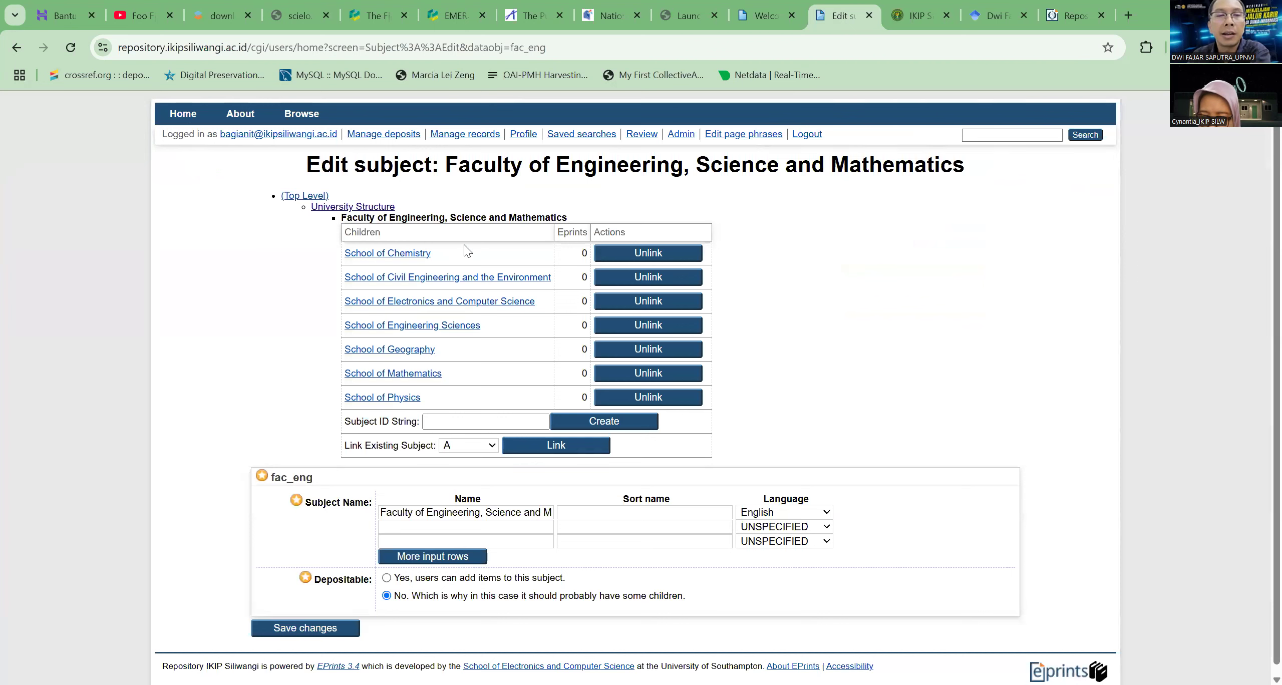
{"action": "left_click_drag", "start_coordinate": [380, 217], "coordinate": [565, 218]}
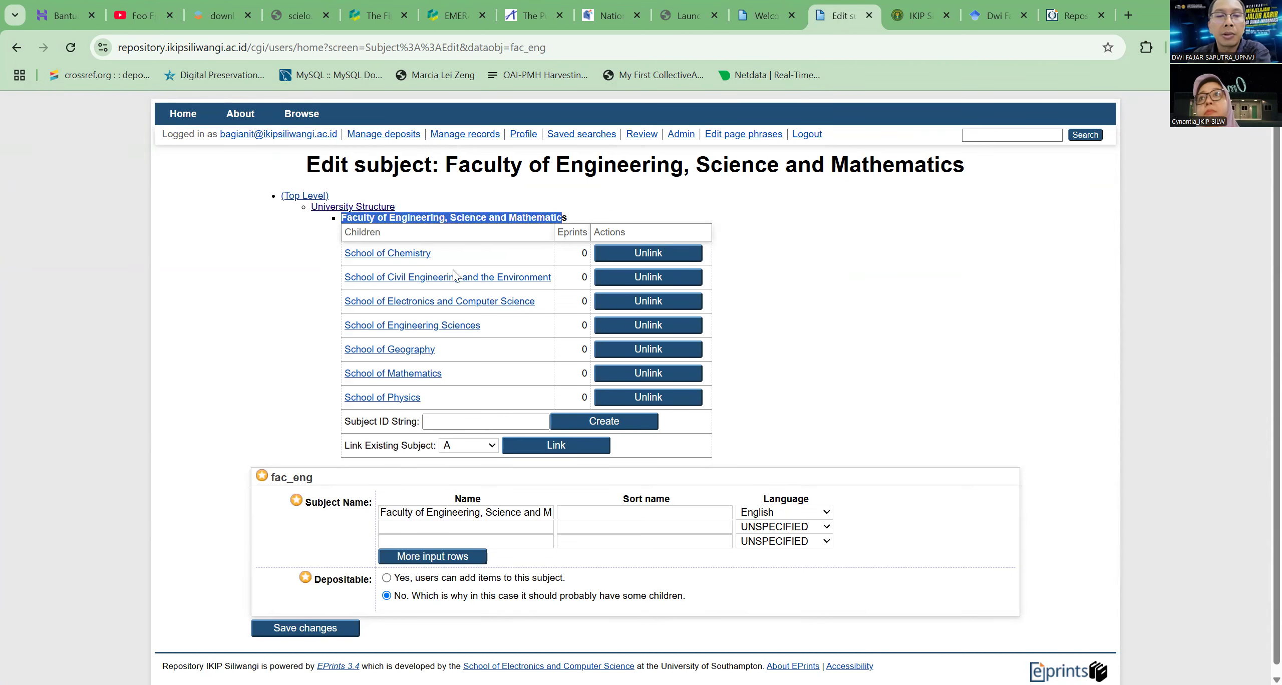
{"action": "left_click", "coordinate": [920, 15]}
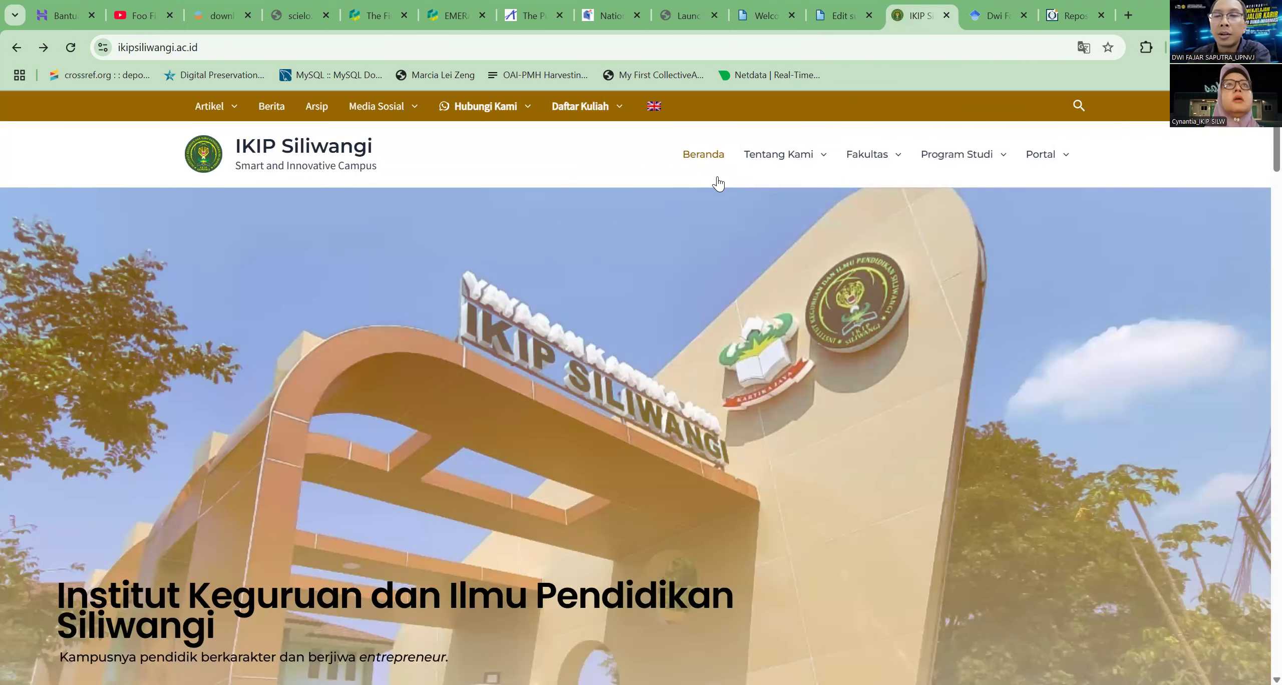
Rename the Faculty of Engineering, Science and Mathematics subject to Fakultas Ilmu Pendidikan and save the changes
{"action": "left_click", "coordinate": [844, 16]}
{"action": "scroll", "coordinate": [606, 266], "scroll_direction": "down", "scroll_amount": 1}
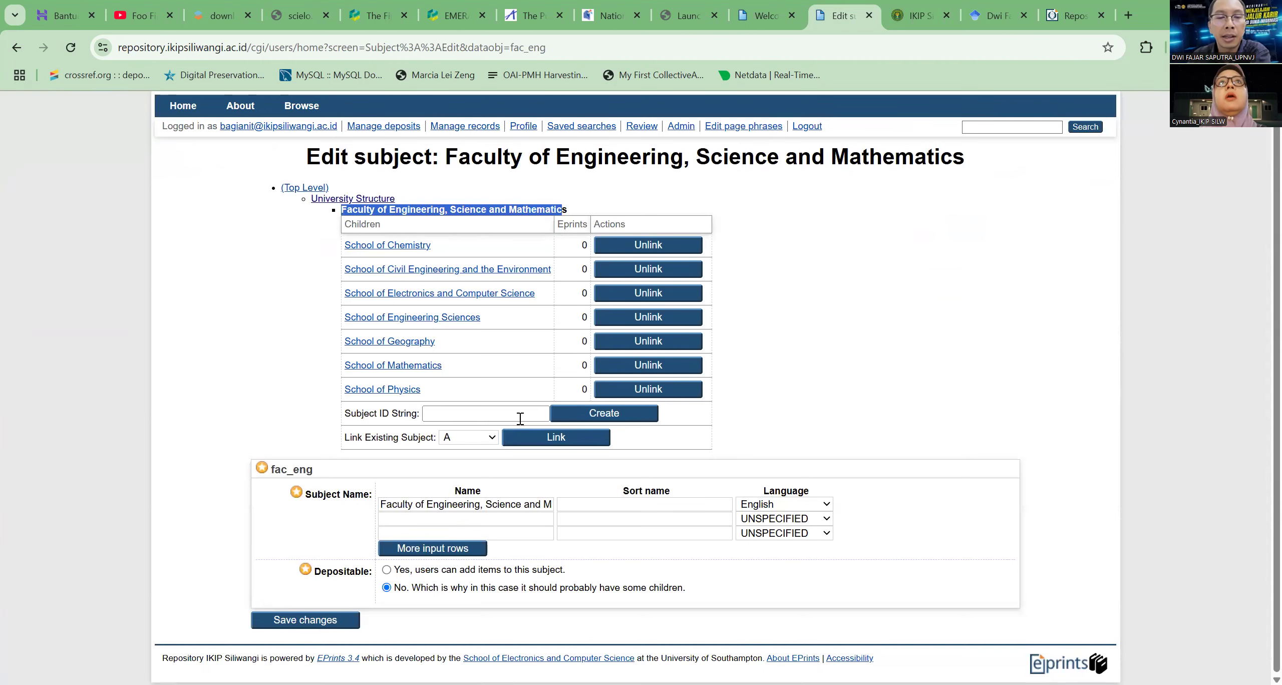
{"action": "left_click", "coordinate": [411, 508]}
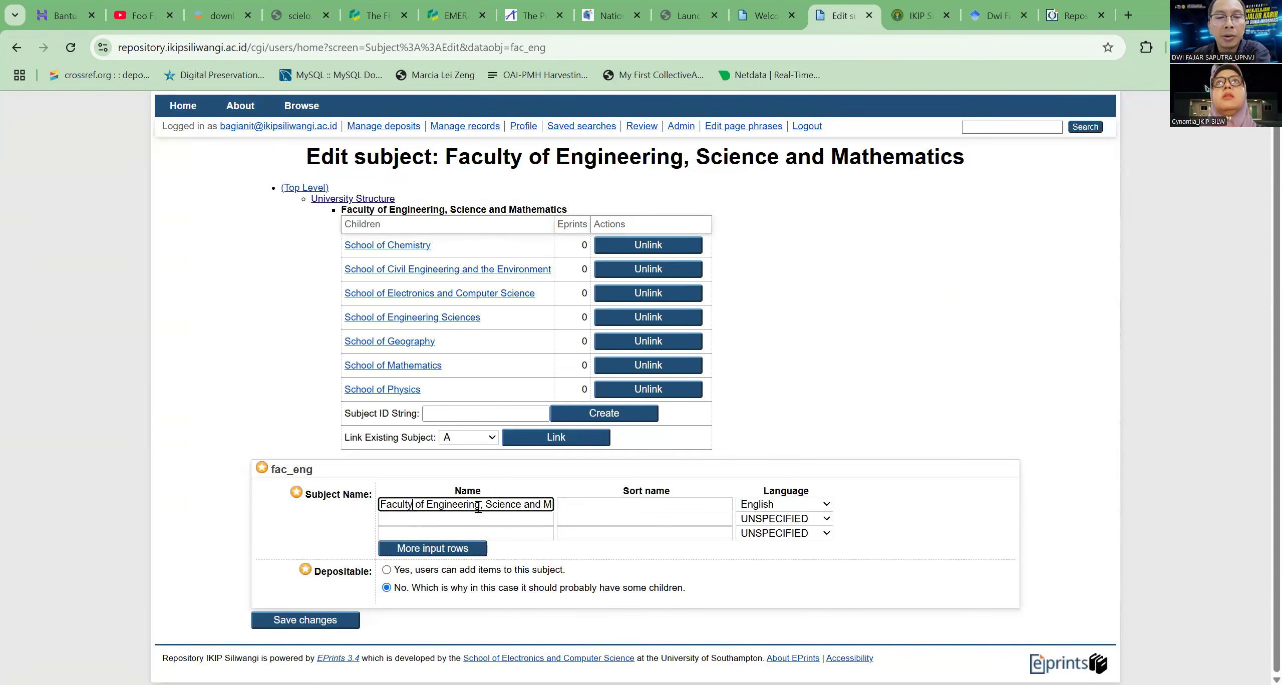
{"action": "key", "text": "ctrl+a"}
{"action": "key", "text": "BackSpace"}
{"action": "type", "text": "fakultas"}
{"action": "key", "text": "BackSpace"}
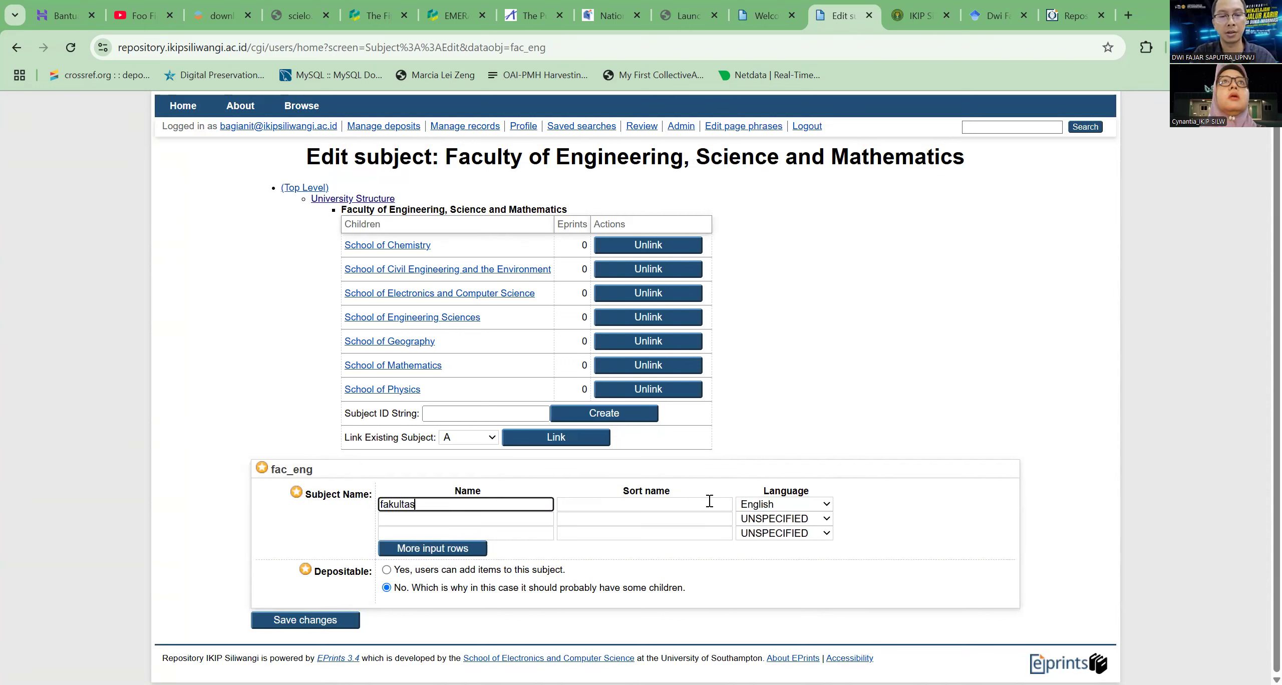
{"action": "key", "text": "BackSpace"}
{"action": "key", "text": "BackSpace"}
{"action": "key", "text": "BackSpace"}
{"action": "key", "text": "BackSpace"}
{"action": "type", "text": "Fakul"}
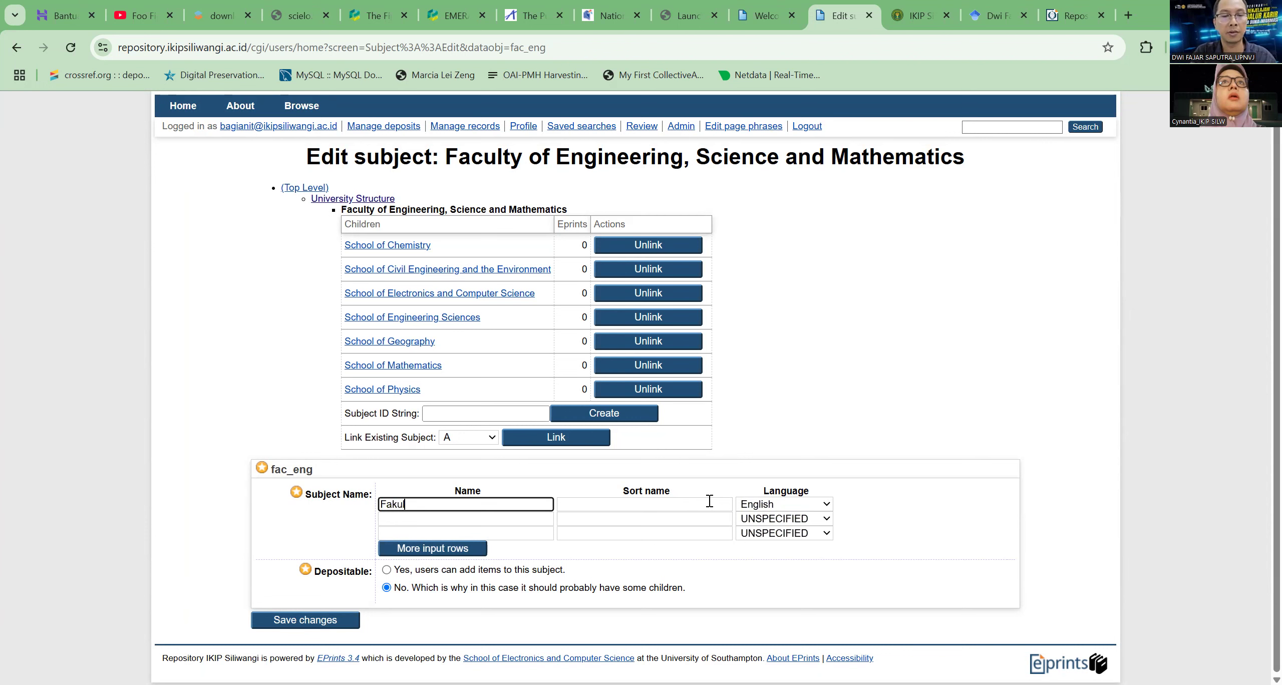
{"action": "type", "text": "tas Ilmu Pendidikan"}
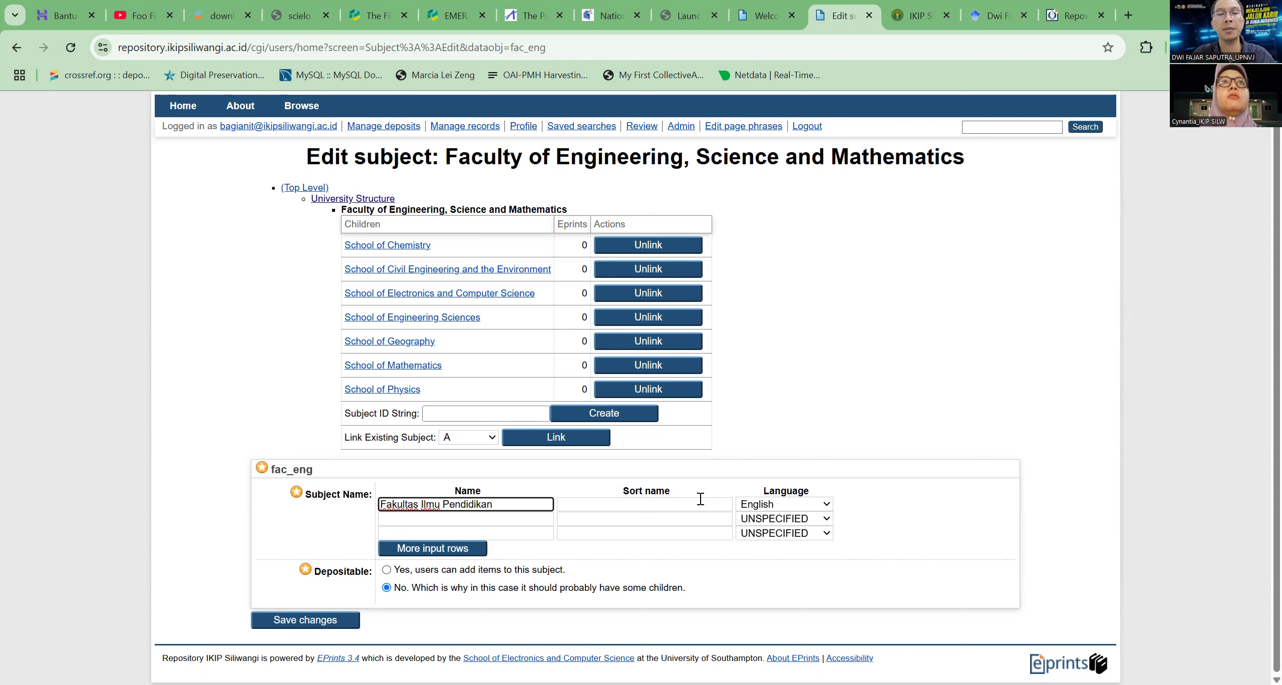
{"action": "left_click", "coordinate": [309, 624]}
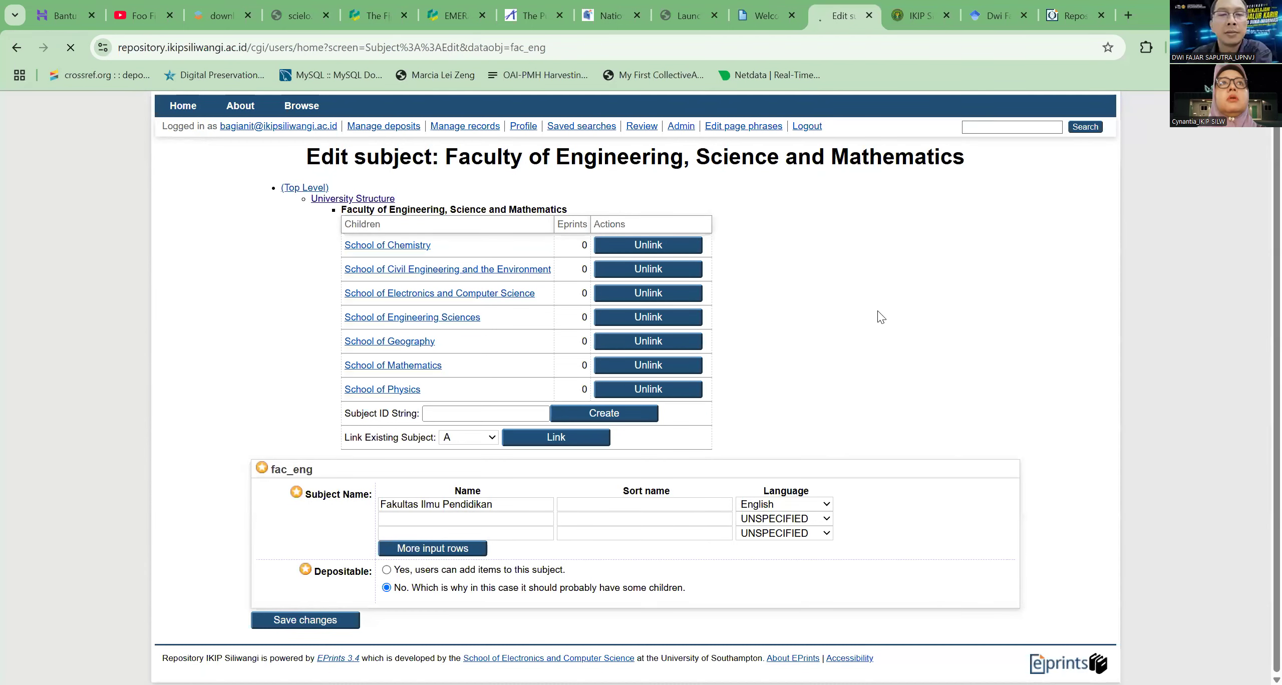
{"action": "triple_click", "coordinate": [445, 273]}
{"action": "mouse_move", "coordinate": [445, 273]}
{"action": "left_mouse_down"}
{"action": "mouse_move", "coordinate": [377, 273]}
{"action": "mouse_move", "coordinate": [459, 279]}
{"action": "left_mouse_up"}
{"action": "left_click", "coordinate": [464, 273]}
{"action": "triple_click", "coordinate": [454, 274]}
{"action": "left_click", "coordinate": [893, 310]}
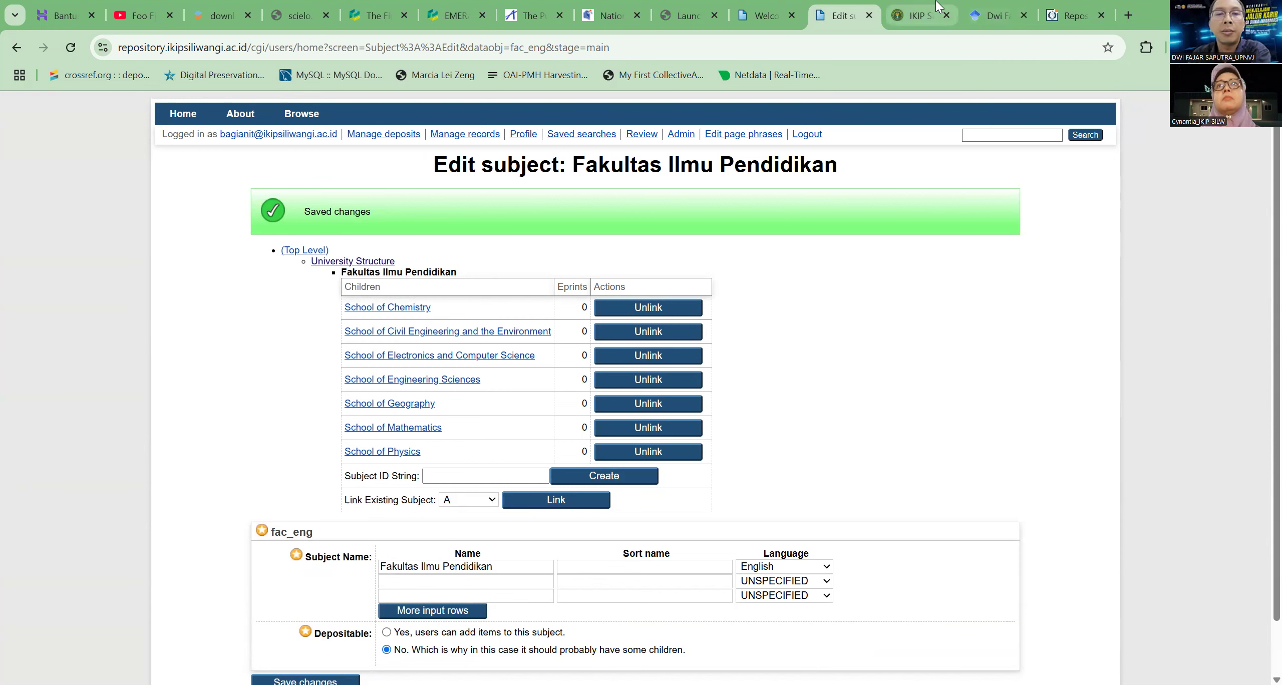
Examine the Pascasarjana and Sarjana study programs listed on the IKIP Siliwangi website
{"action": "left_click", "coordinate": [916, 15]}
{"action": "mouse_move", "coordinate": [980, 165]}
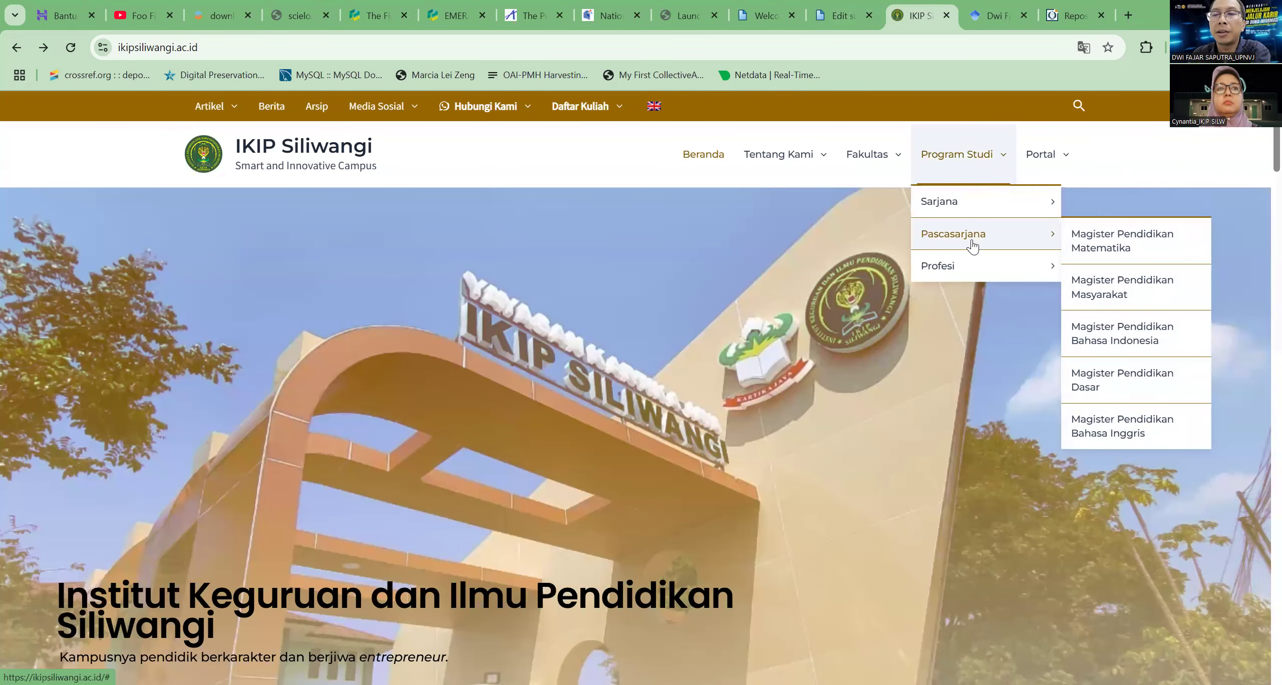
{"action": "mouse_move", "coordinate": [966, 202]}
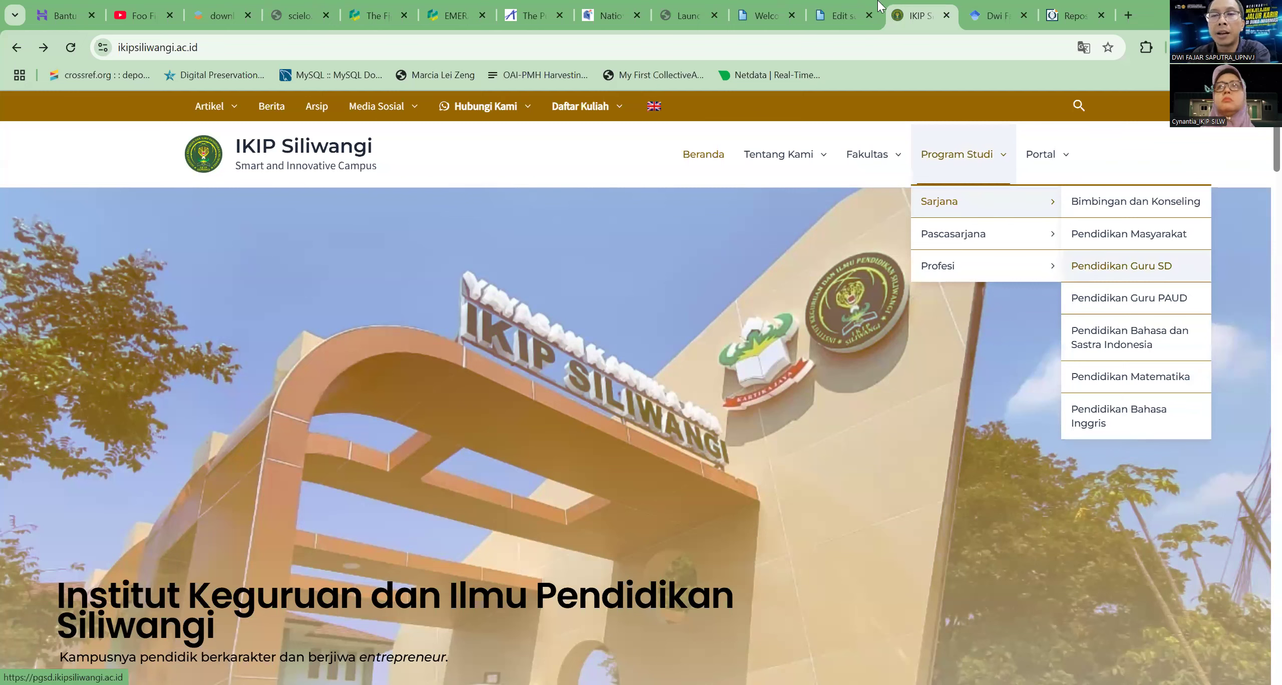
Rename the School of Chemistry child subject under Fakultas Ilmu Pendidikan to Pendidikan Guru SD and save the changes
{"action": "left_click", "coordinate": [843, 17]}
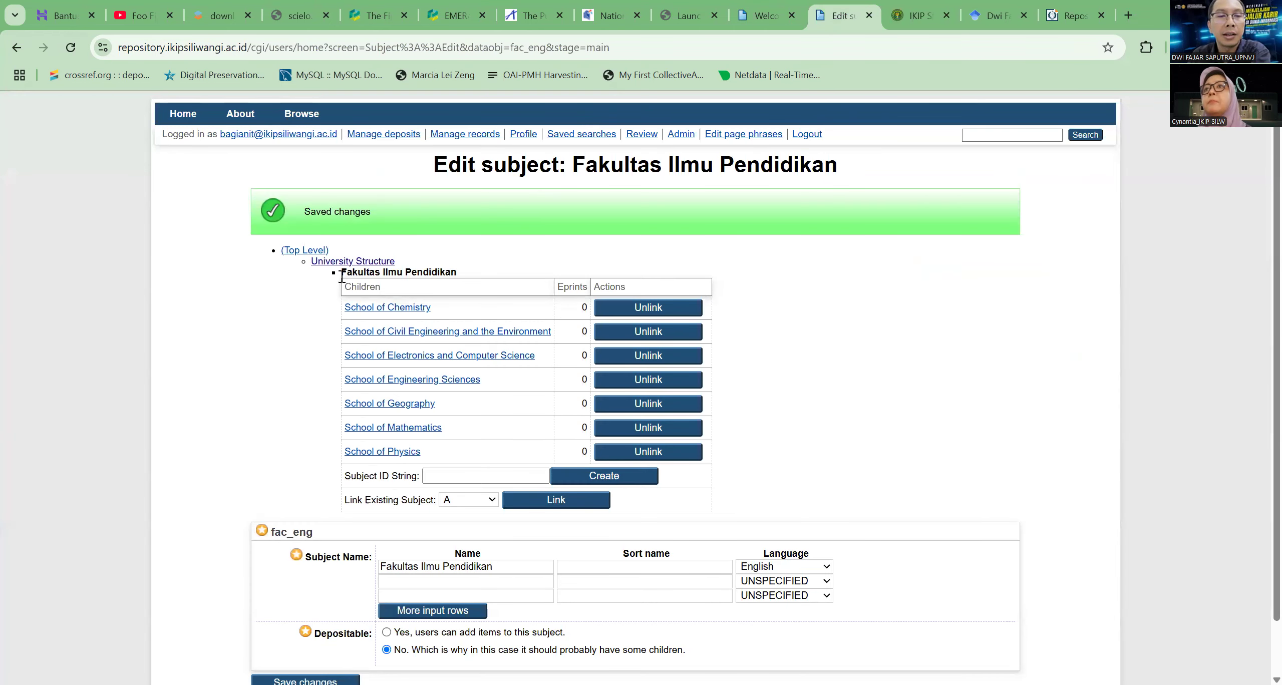
{"action": "scroll", "coordinate": [552, 241], "scroll_direction": "down", "scroll_amount": 1}
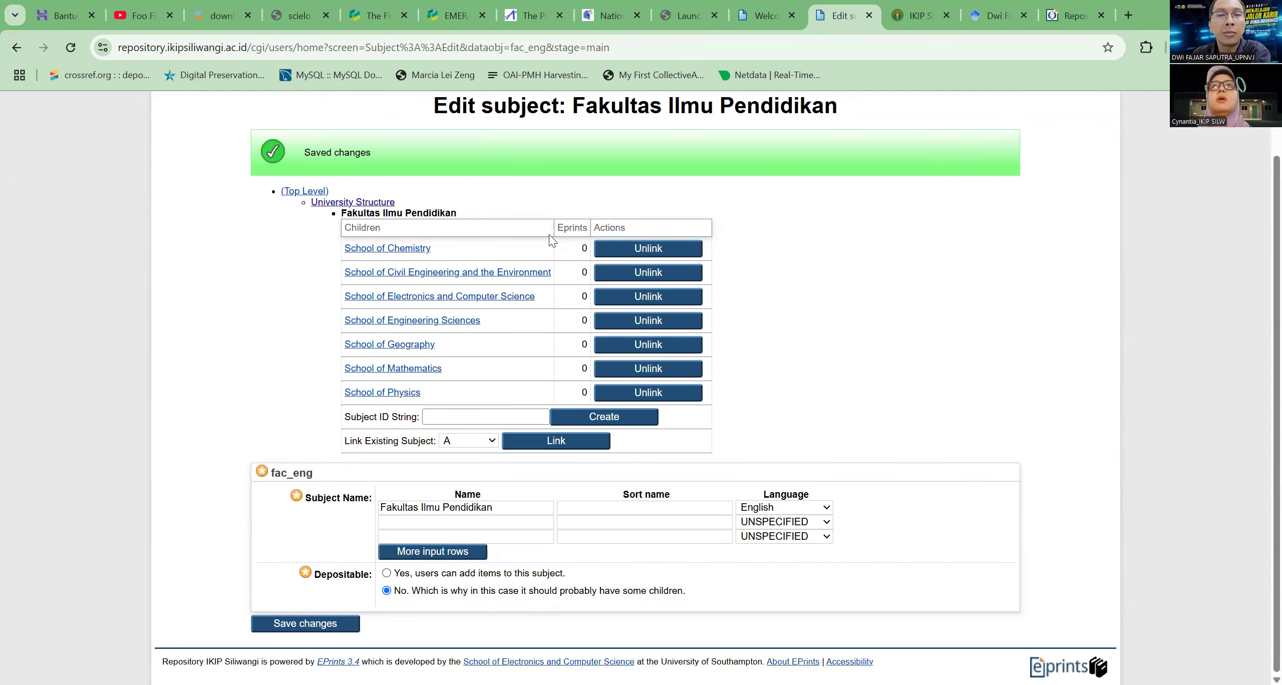
{"action": "left_click_drag", "start_coordinate": [389, 230], "coordinate": [343, 234]}
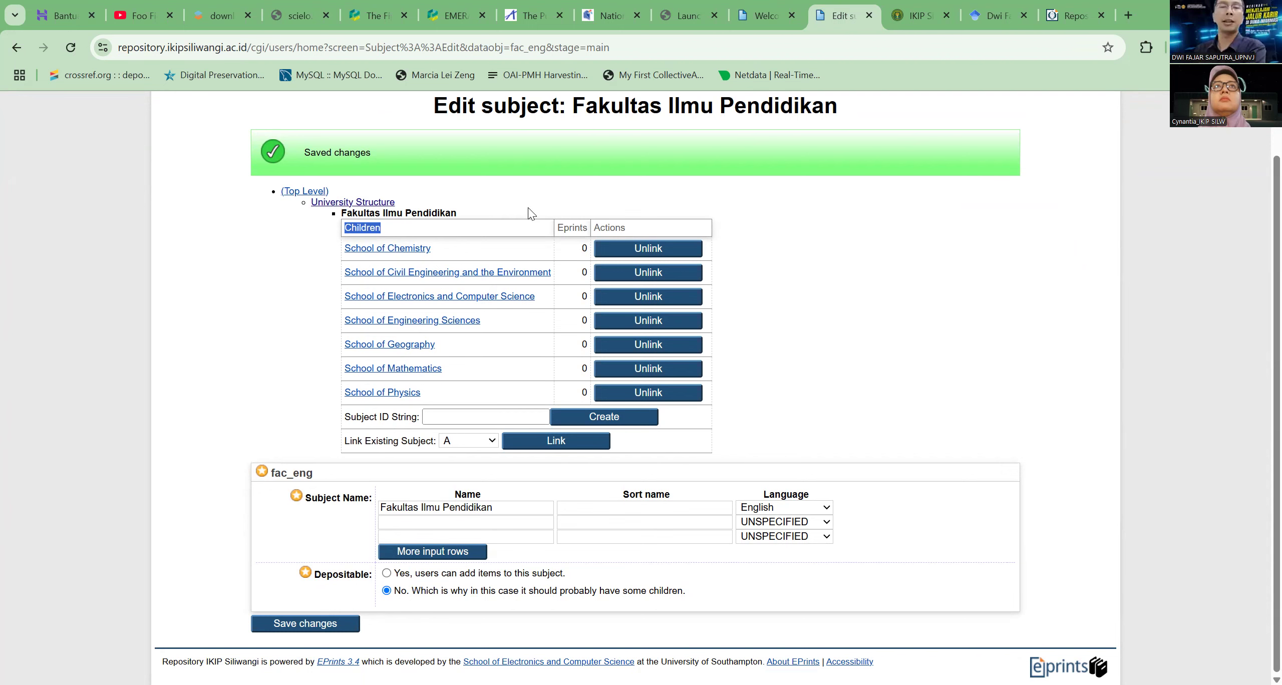
{"action": "left_click", "coordinate": [413, 256]}
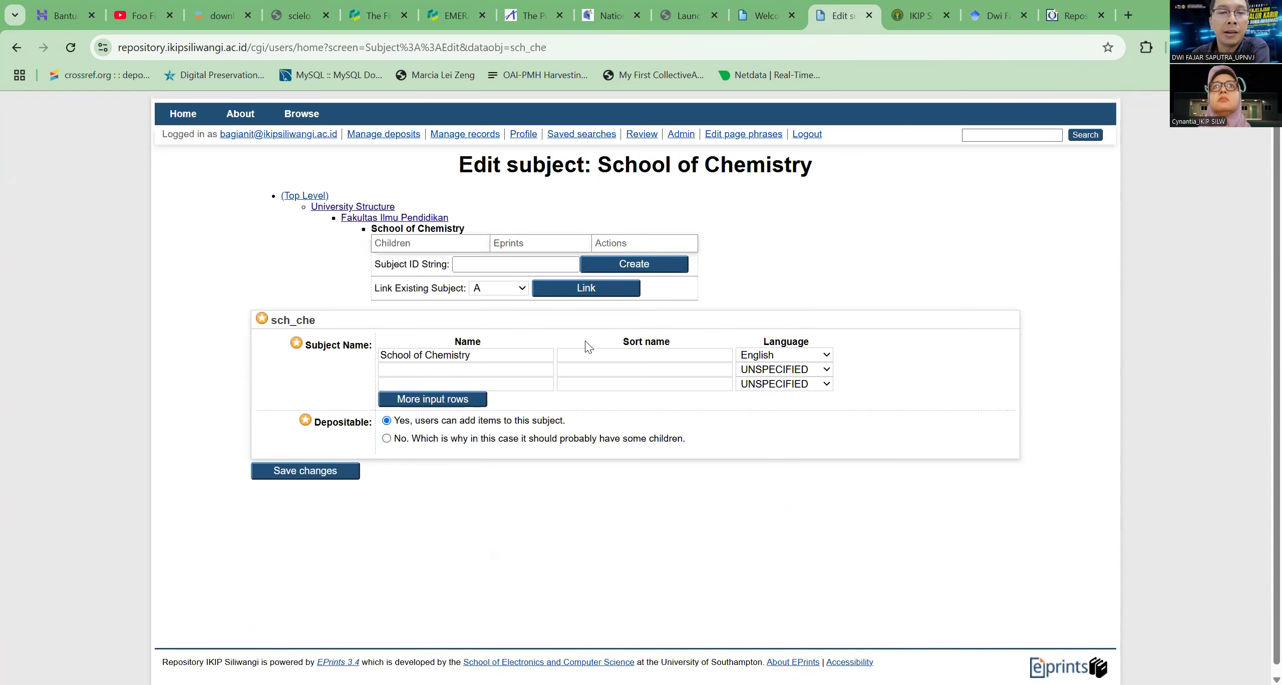
{"action": "scroll", "coordinate": [588, 346], "scroll_direction": "down", "scroll_amount": 1}
{"action": "left_click_drag", "start_coordinate": [480, 347], "coordinate": [375, 351]}
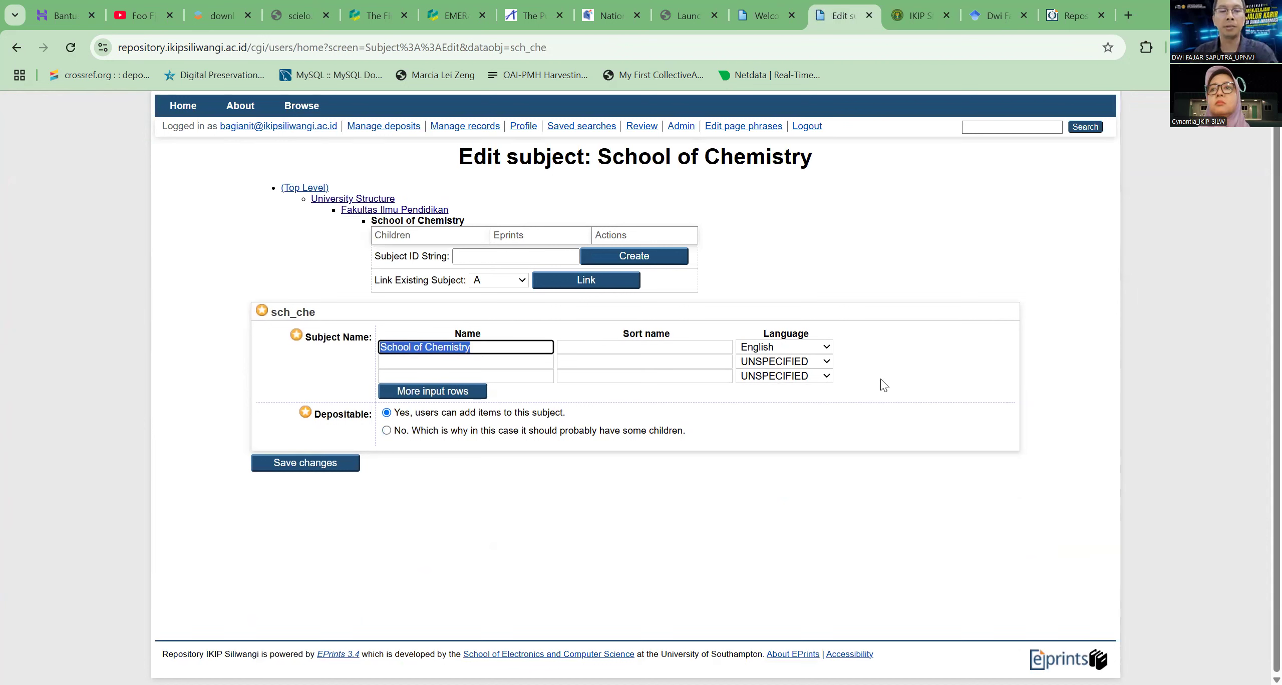
{"action": "type", "text": "Pendidikan Guru SD"}
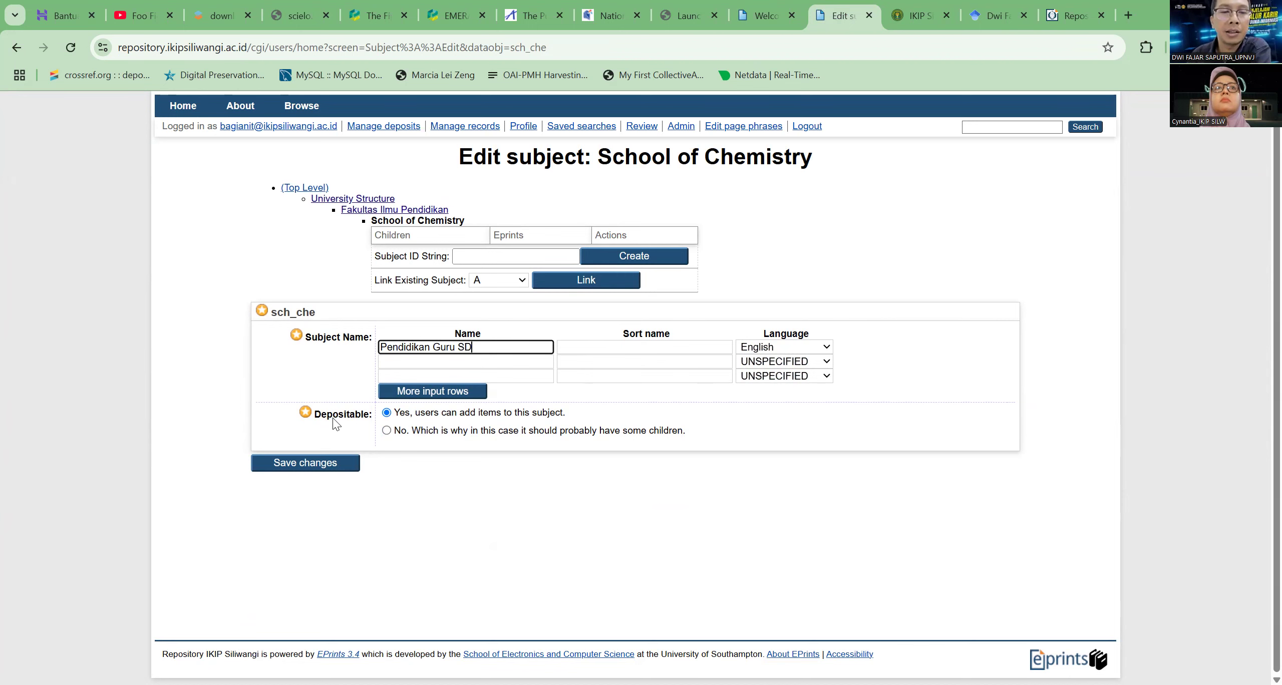
{"action": "left_click", "coordinate": [332, 465]}
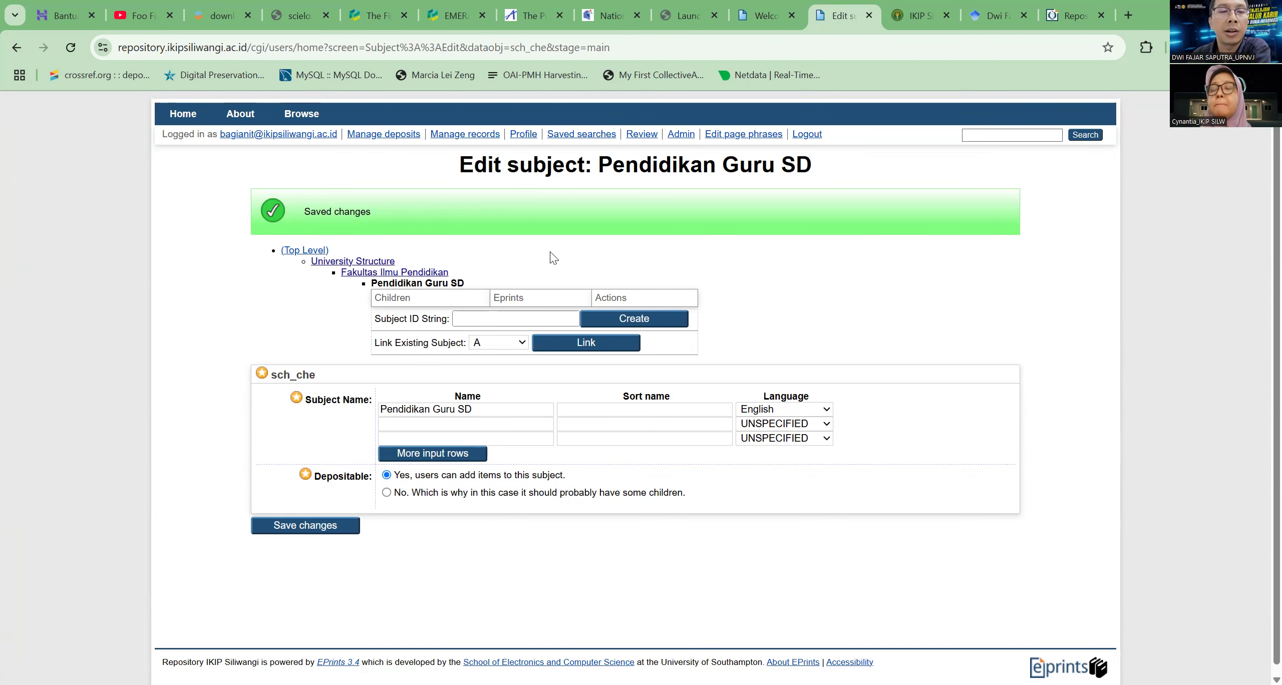
Return to the Fakultas Ilmu Pendidikan subject and compare its child subjects with the study program categories on the IKIP Siliwangi website
{"action": "left_click", "coordinate": [436, 273]}
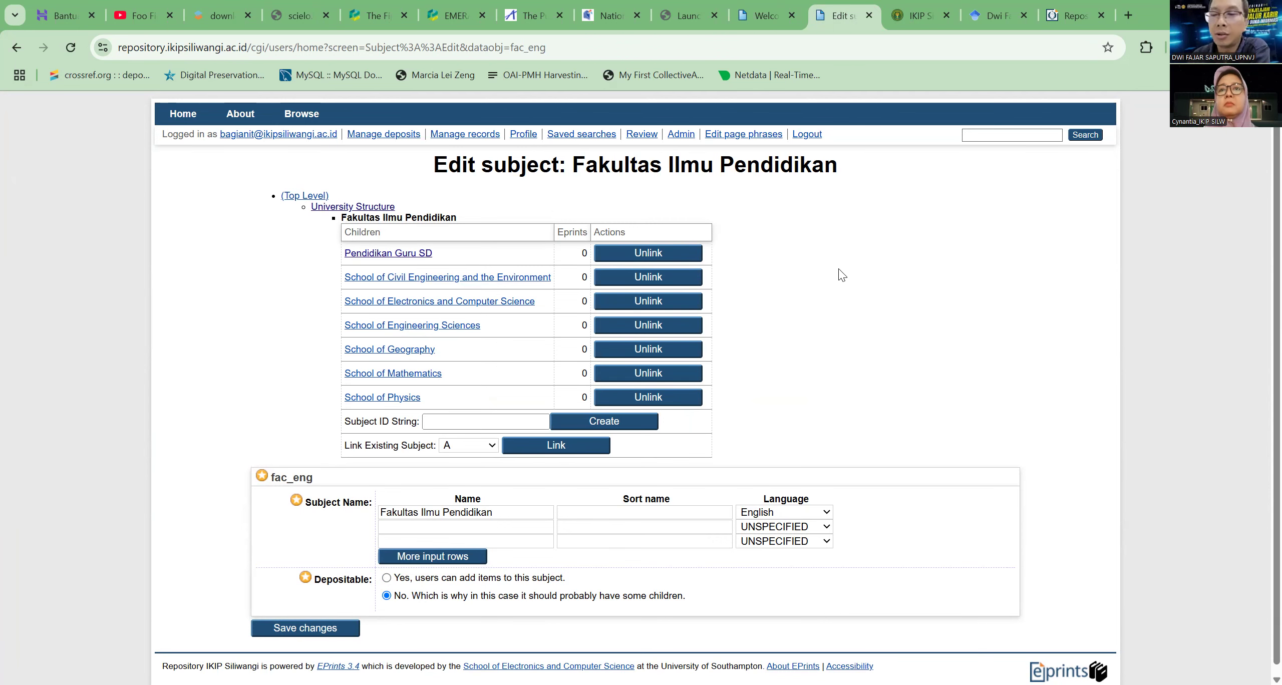
{"action": "left_click", "coordinate": [922, 12]}
{"action": "mouse_move", "coordinate": [912, 173]}
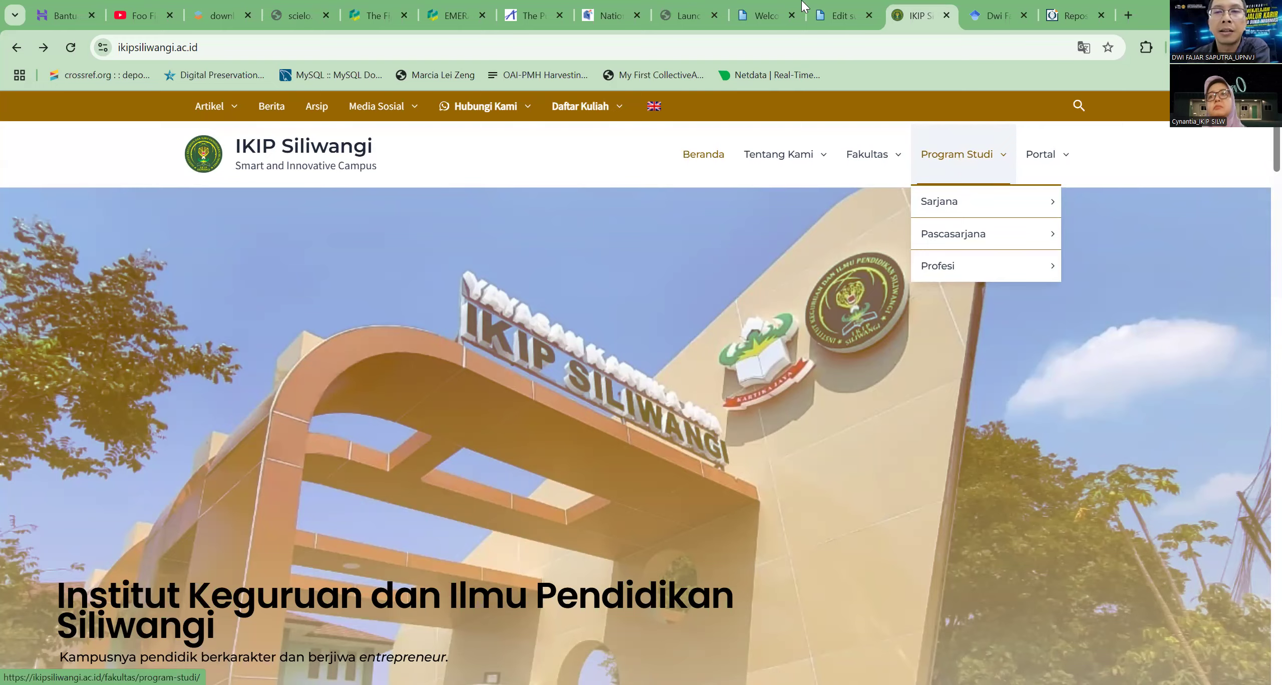
{"action": "left_click", "coordinate": [844, 15]}
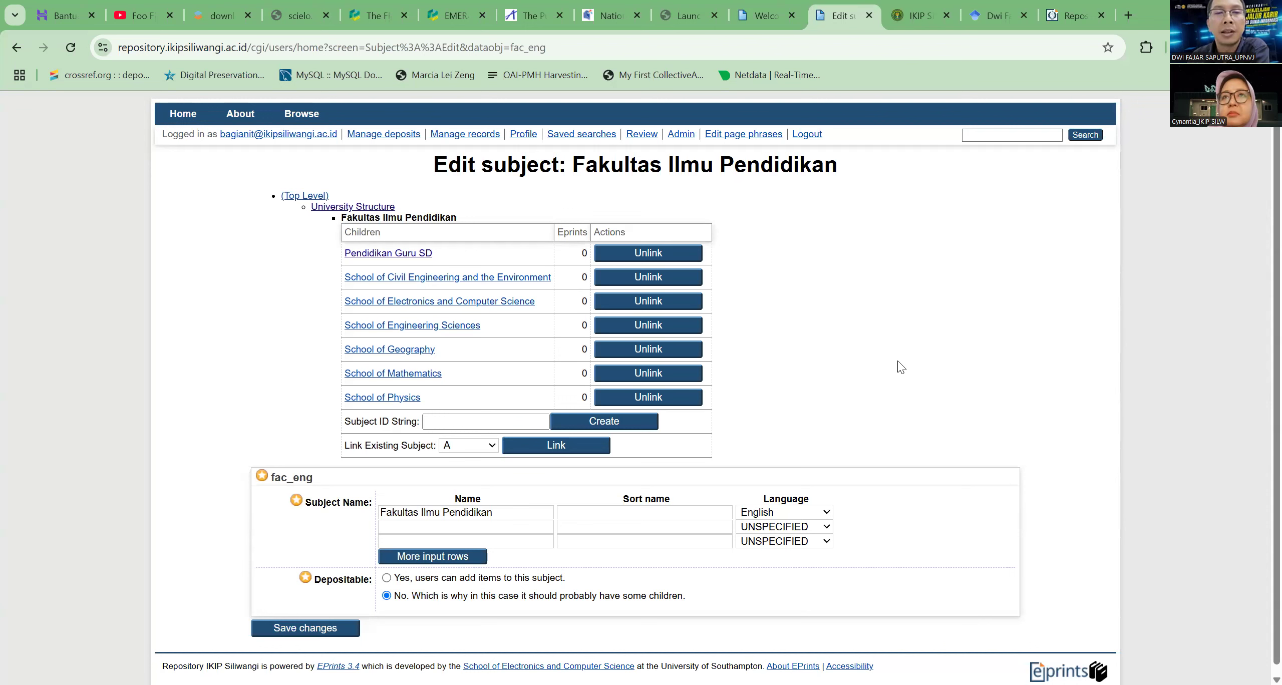
Open the Author CoCitation deposit from the managed deposits and look over its full details
{"action": "left_click", "coordinate": [398, 135]}
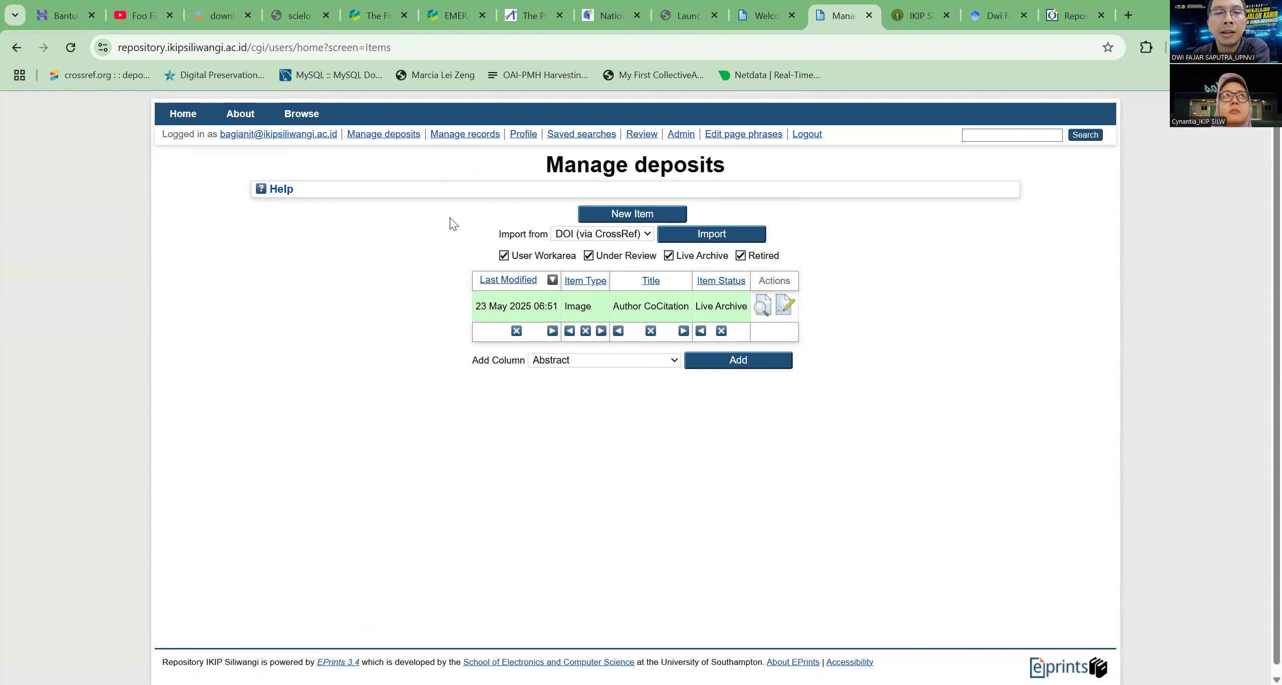
{"action": "left_click", "coordinate": [769, 311]}
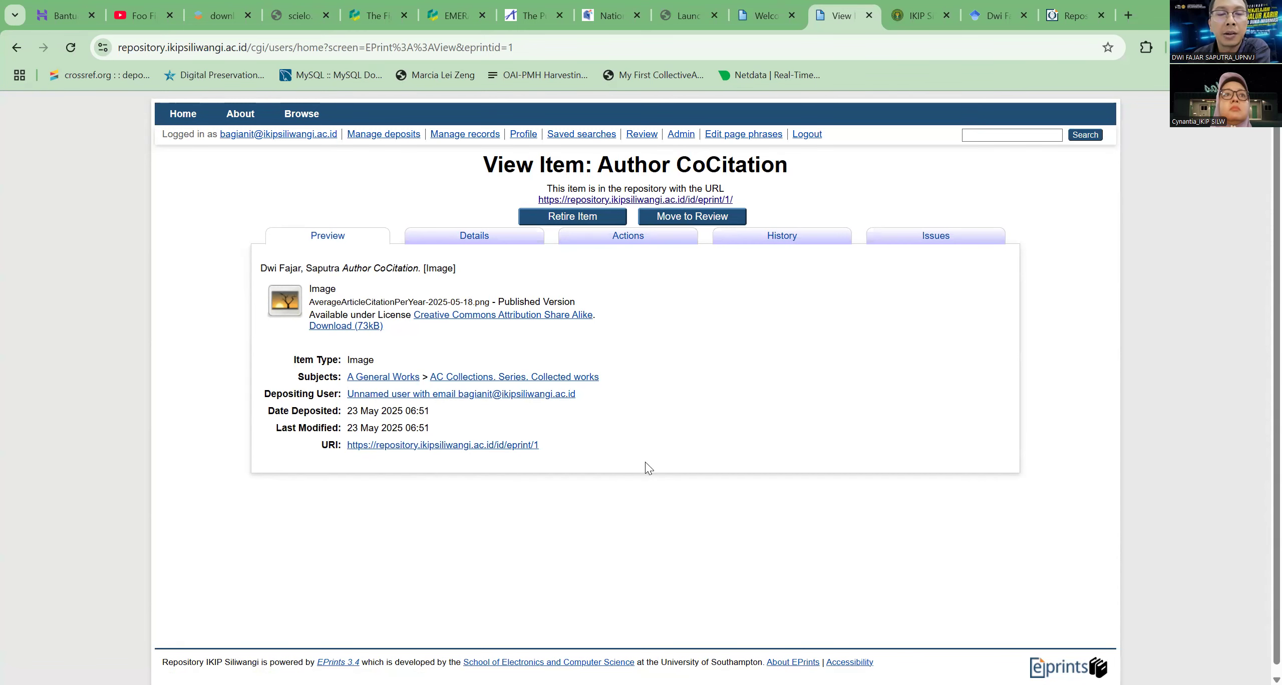
{"action": "left_click", "coordinate": [475, 236]}
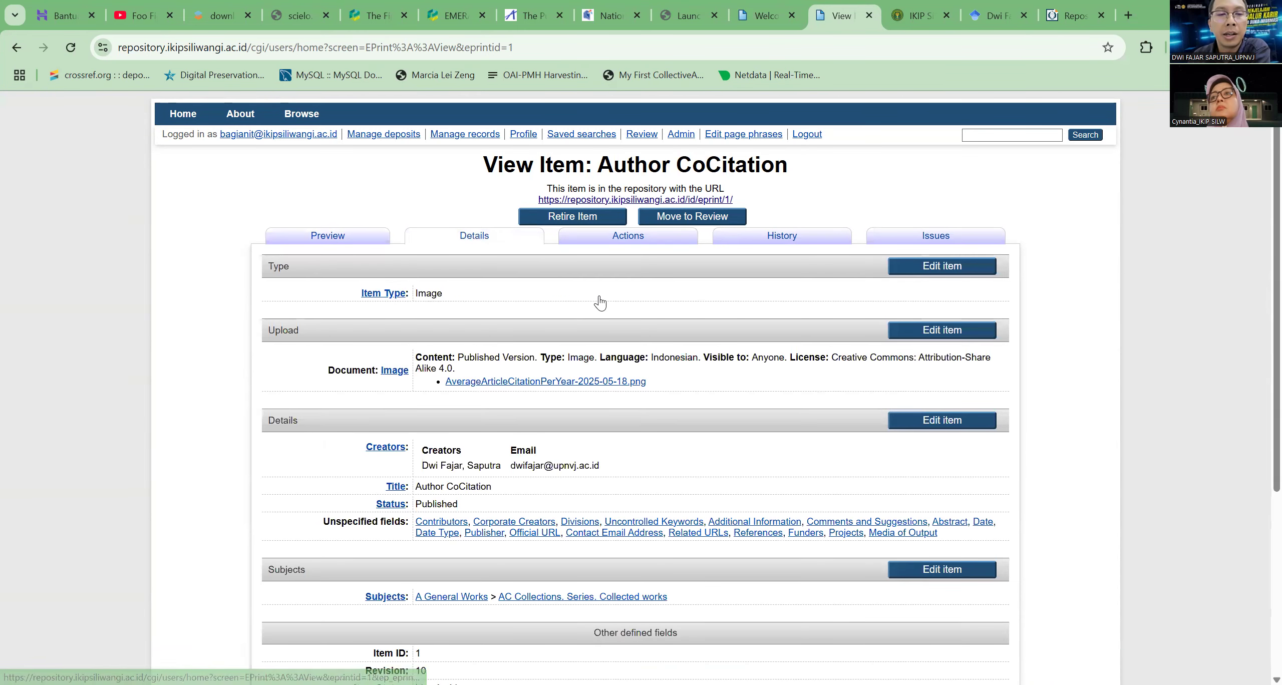
{"action": "scroll", "coordinate": [604, 305], "scroll_direction": "down", "scroll_amount": 2}
{"action": "scroll", "coordinate": [604, 300], "scroll_direction": "up", "scroll_amount": 1}
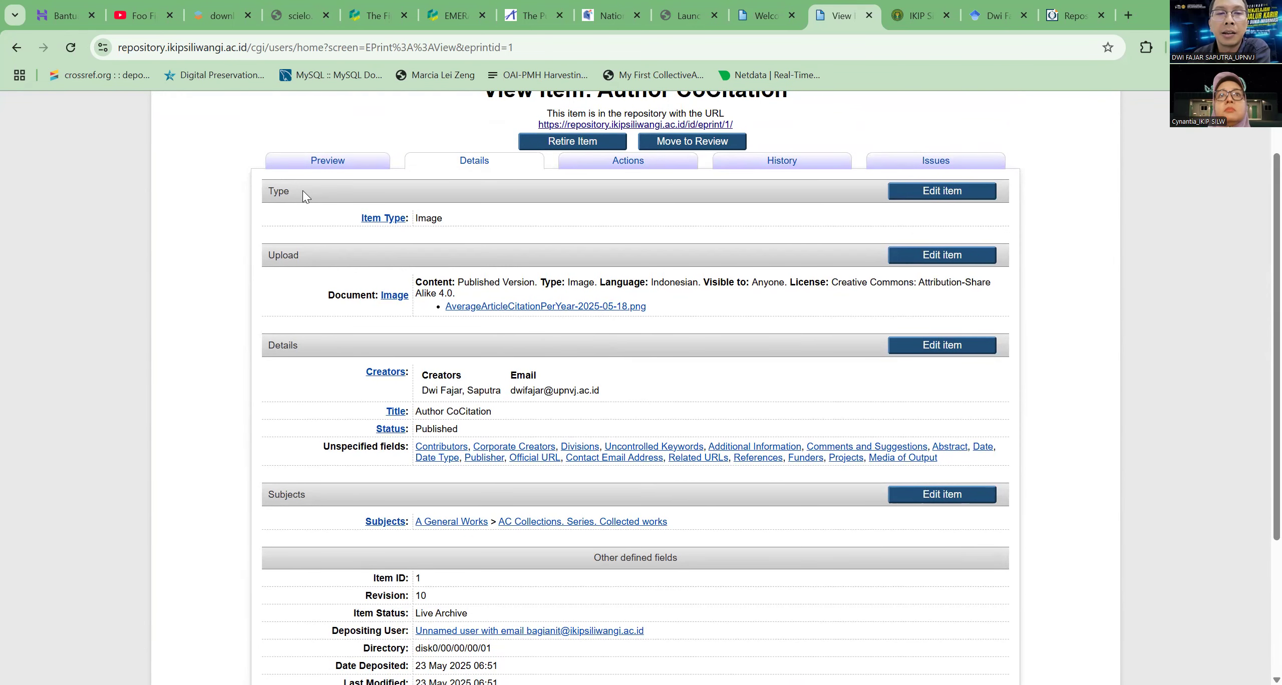
Examine the Type, Upload, Details and Subjects sections of the Author CoCitation item
{"action": "left_click_drag", "start_coordinate": [267, 191], "coordinate": [265, 193]}
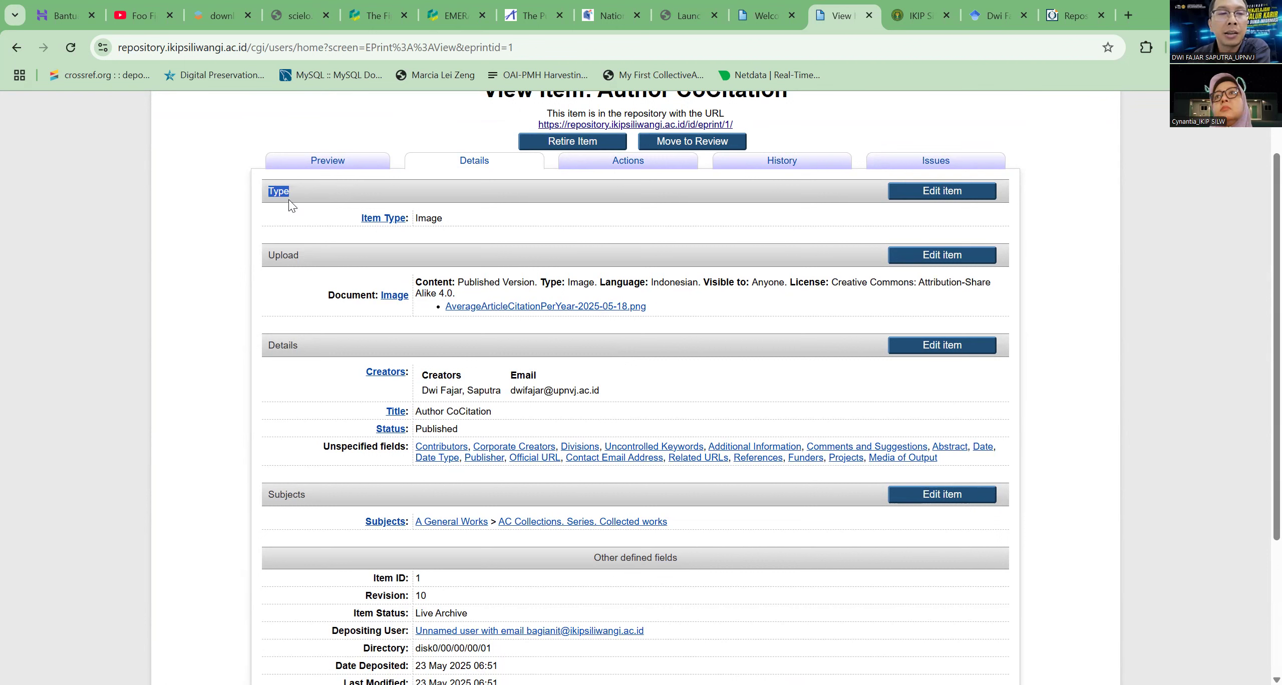
{"action": "left_click_drag", "start_coordinate": [304, 263], "coordinate": [264, 253]}
{"action": "left_click_drag", "start_coordinate": [301, 347], "coordinate": [253, 346]}
{"action": "scroll", "coordinate": [302, 392], "scroll_direction": "down", "scroll_amount": 2}
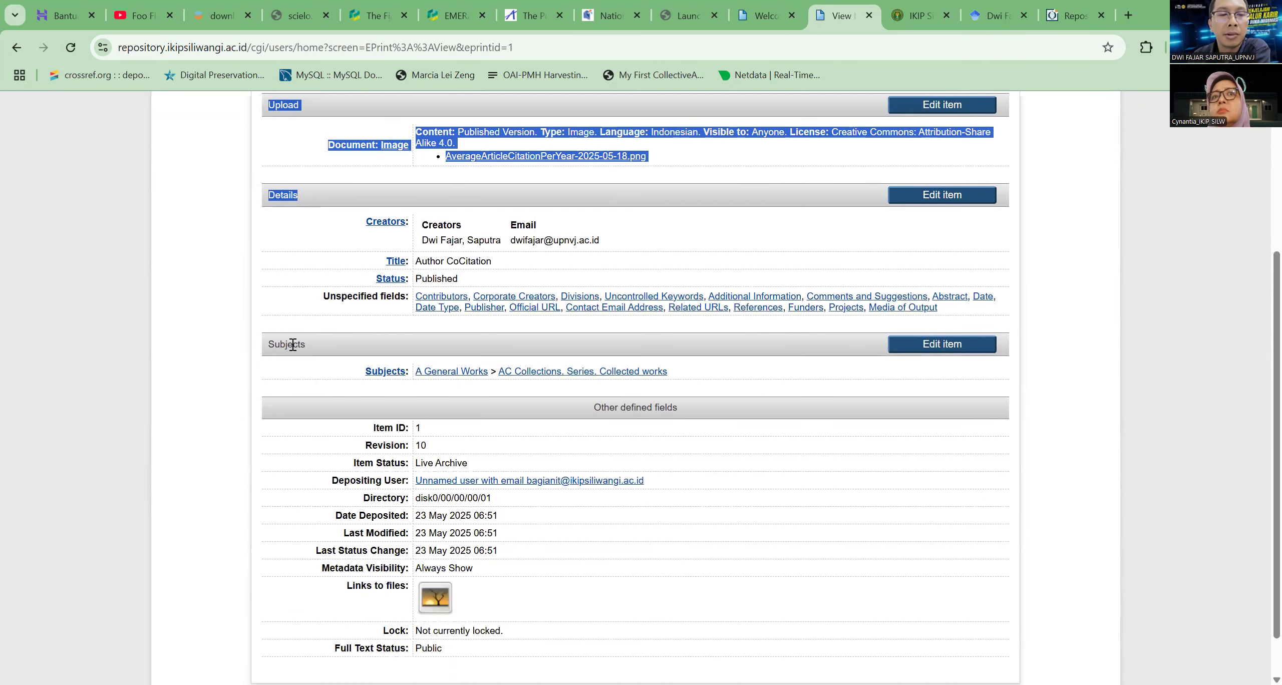
{"action": "scroll", "coordinate": [381, 300], "scroll_direction": "up", "scroll_amount": 3}
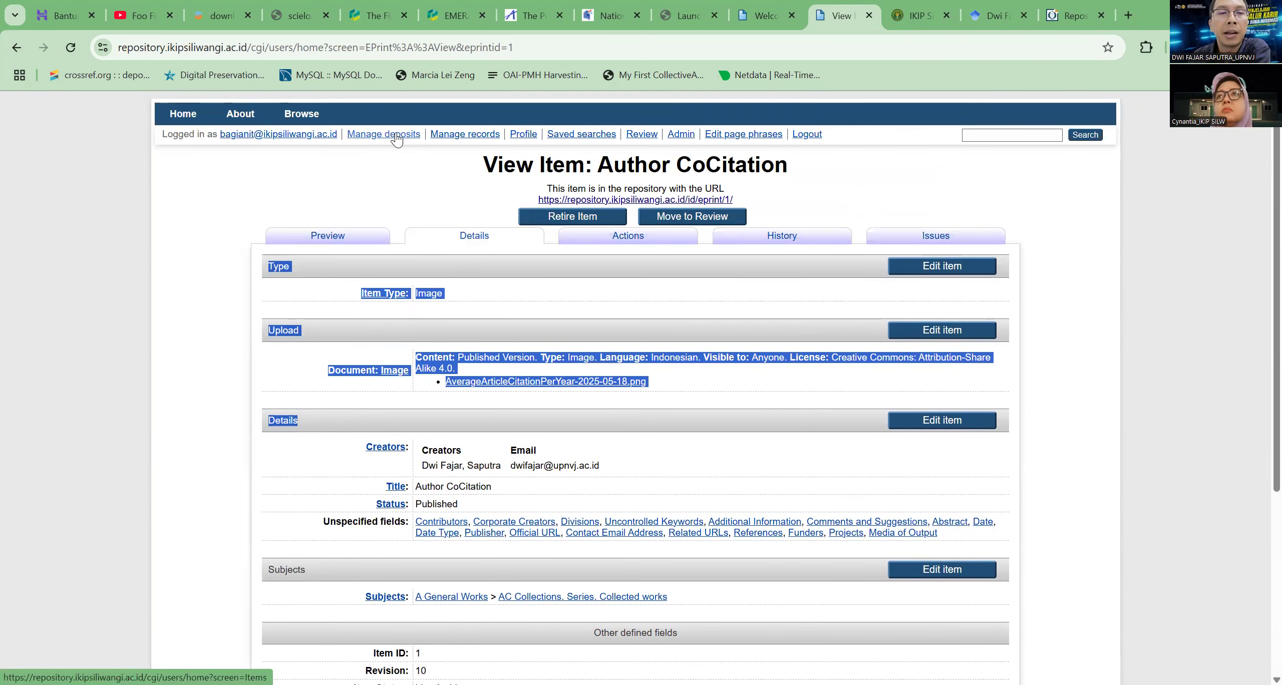
{"action": "left_click", "coordinate": [392, 202]}
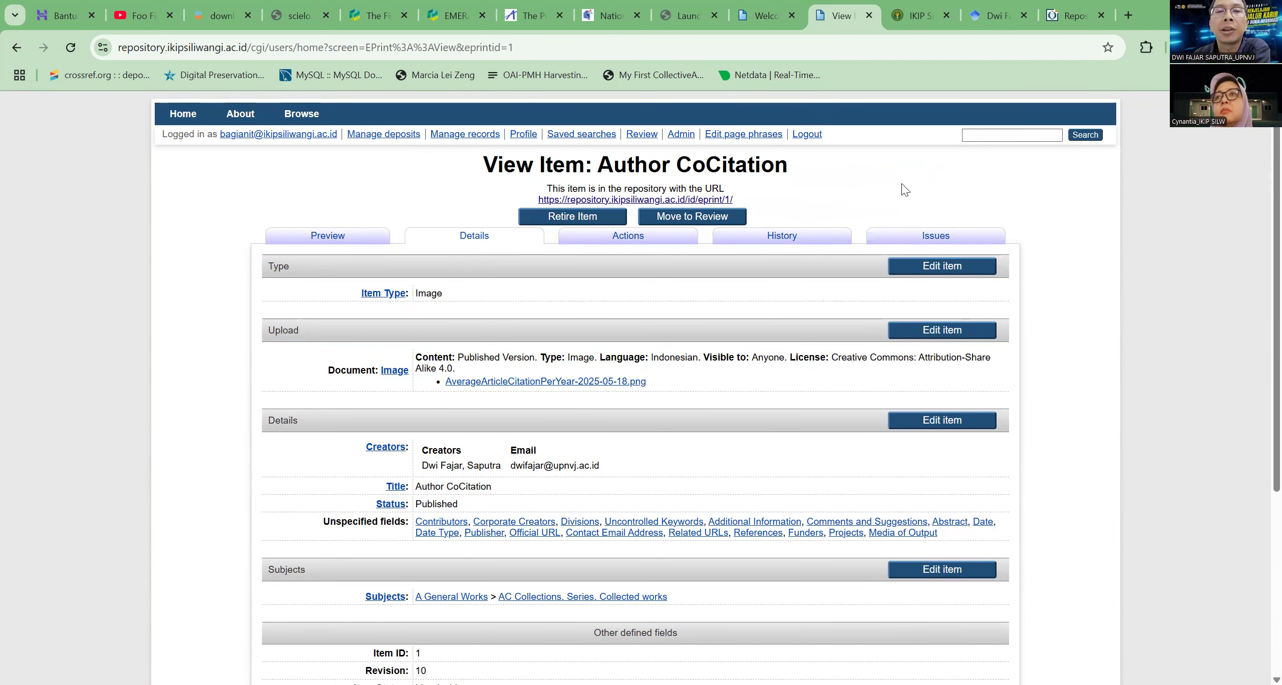
{"action": "scroll", "coordinate": [598, 312], "scroll_direction": "down", "scroll_amount": 5}
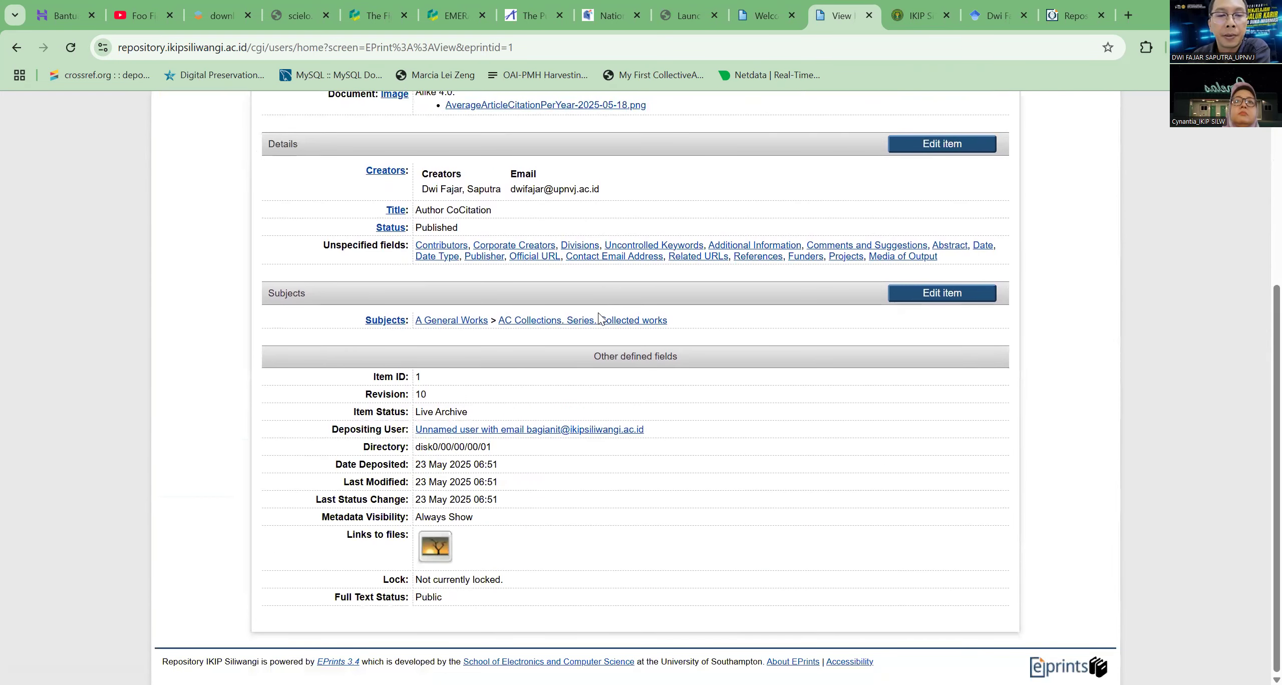
{"action": "scroll", "coordinate": [598, 313], "scroll_direction": "up", "scroll_amount": 5}
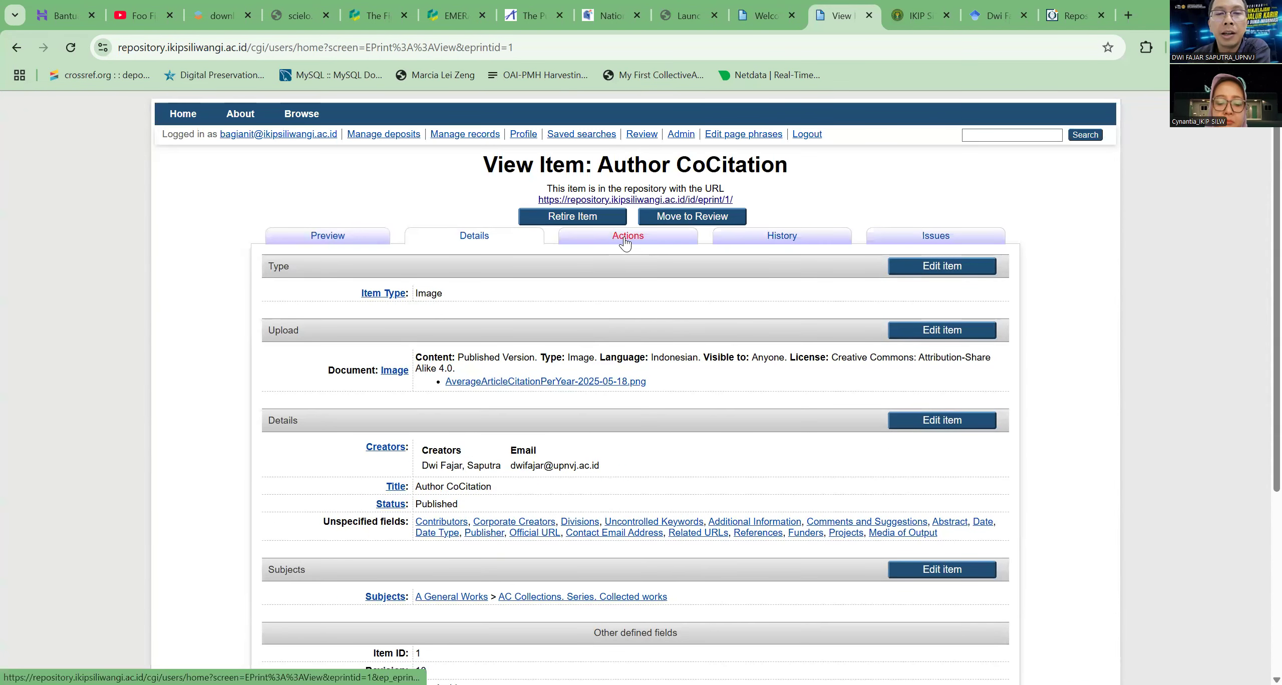
Review the actions available for the Author CoCitation item, and examine its item status and other defined fields
{"action": "left_click", "coordinate": [624, 242]}
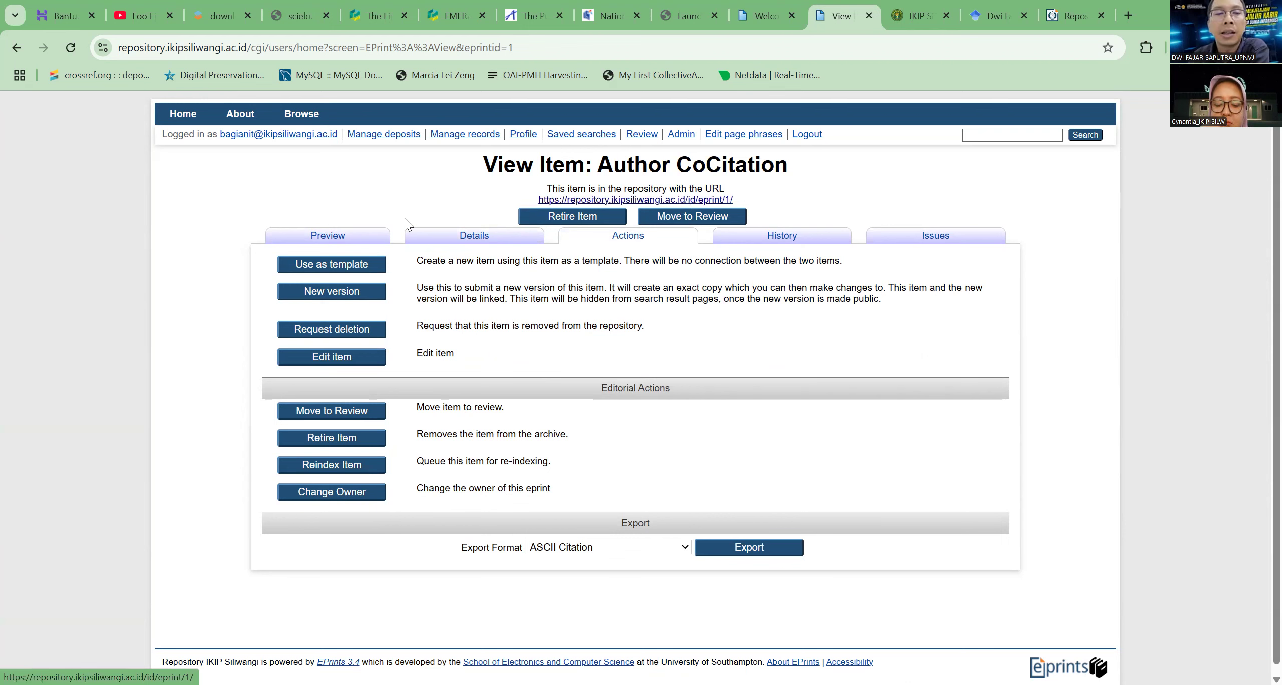
{"action": "left_click", "coordinate": [473, 235]}
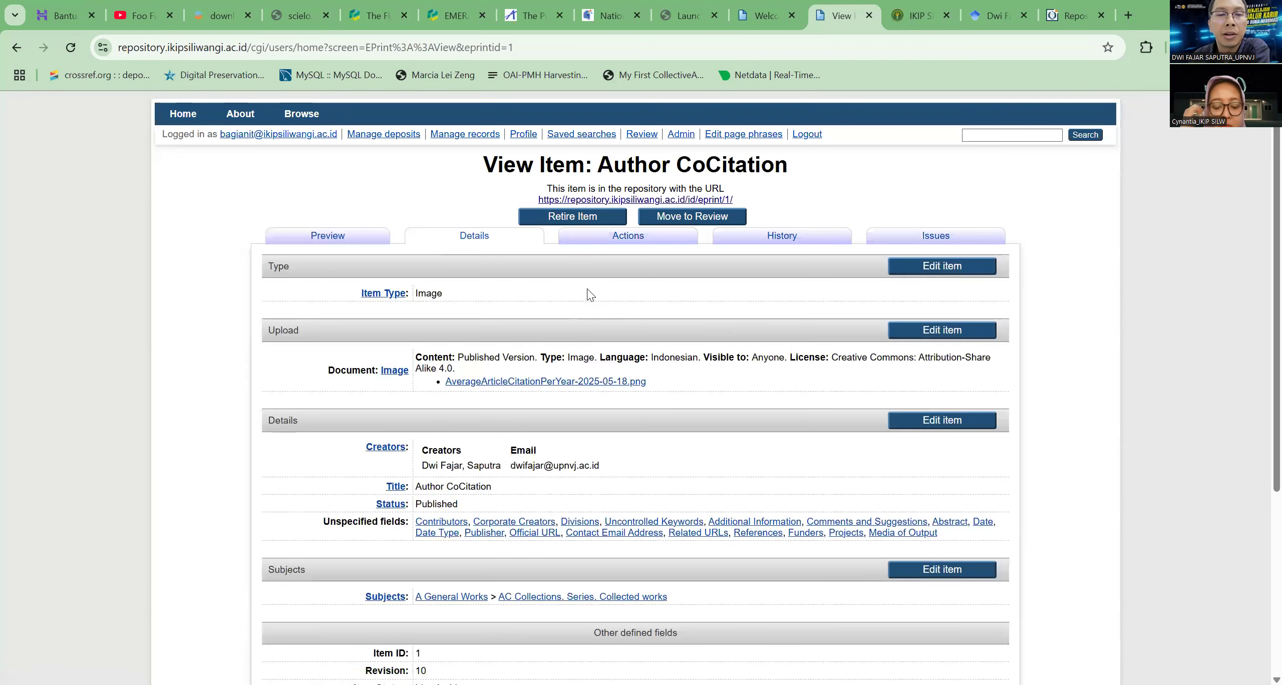
{"action": "scroll", "coordinate": [591, 295], "scroll_direction": "down", "scroll_amount": 5}
{"action": "left_click_drag", "start_coordinate": [470, 413], "coordinate": [415, 414]}
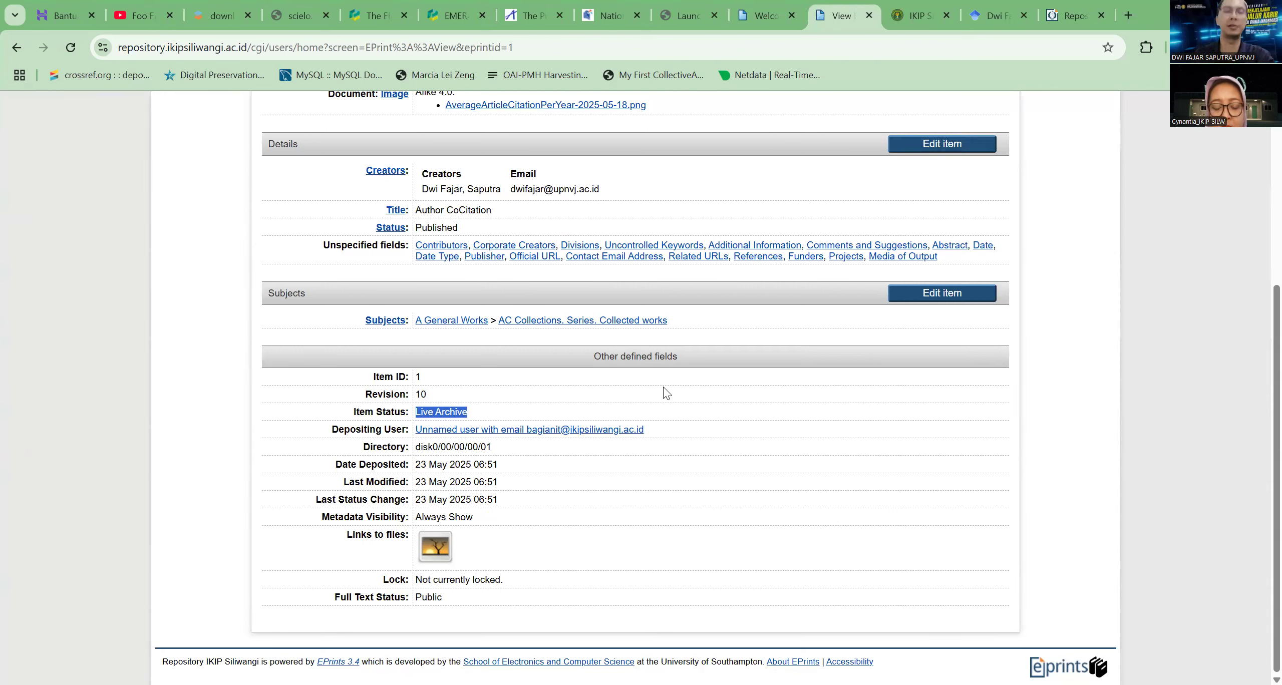
{"action": "left_click", "coordinate": [485, 415]}
{"action": "scroll", "coordinate": [873, 507], "scroll_direction": "up", "scroll_amount": 5}
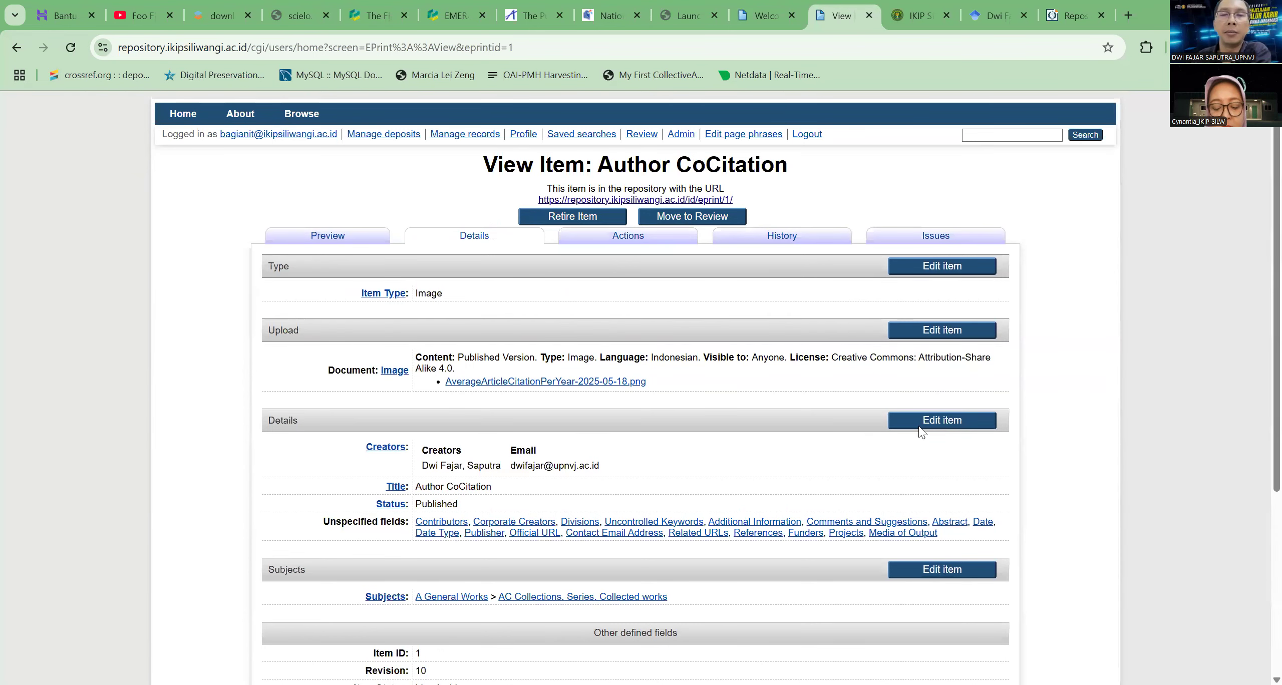
{"action": "scroll", "coordinate": [922, 426], "scroll_direction": "down", "scroll_amount": 5}
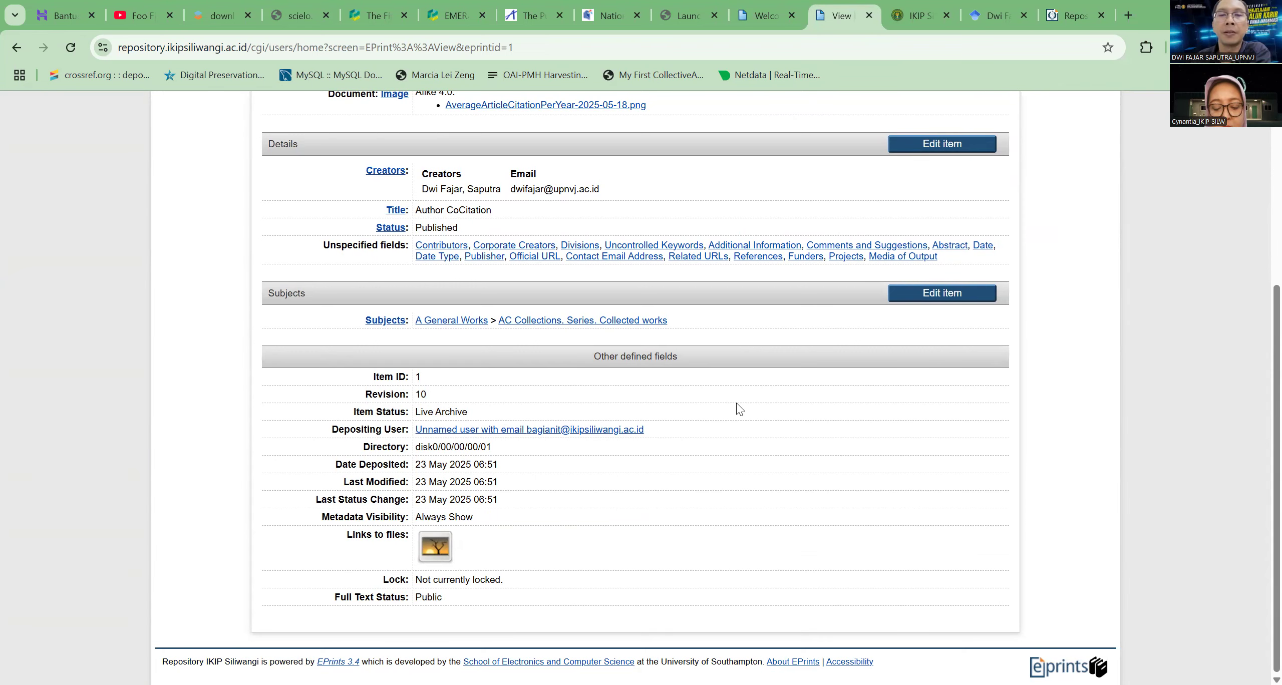
{"action": "scroll", "coordinate": [745, 403], "scroll_direction": "up", "scroll_amount": 5}
{"action": "scroll", "coordinate": [746, 407], "scroll_direction": "down", "scroll_amount": 7}
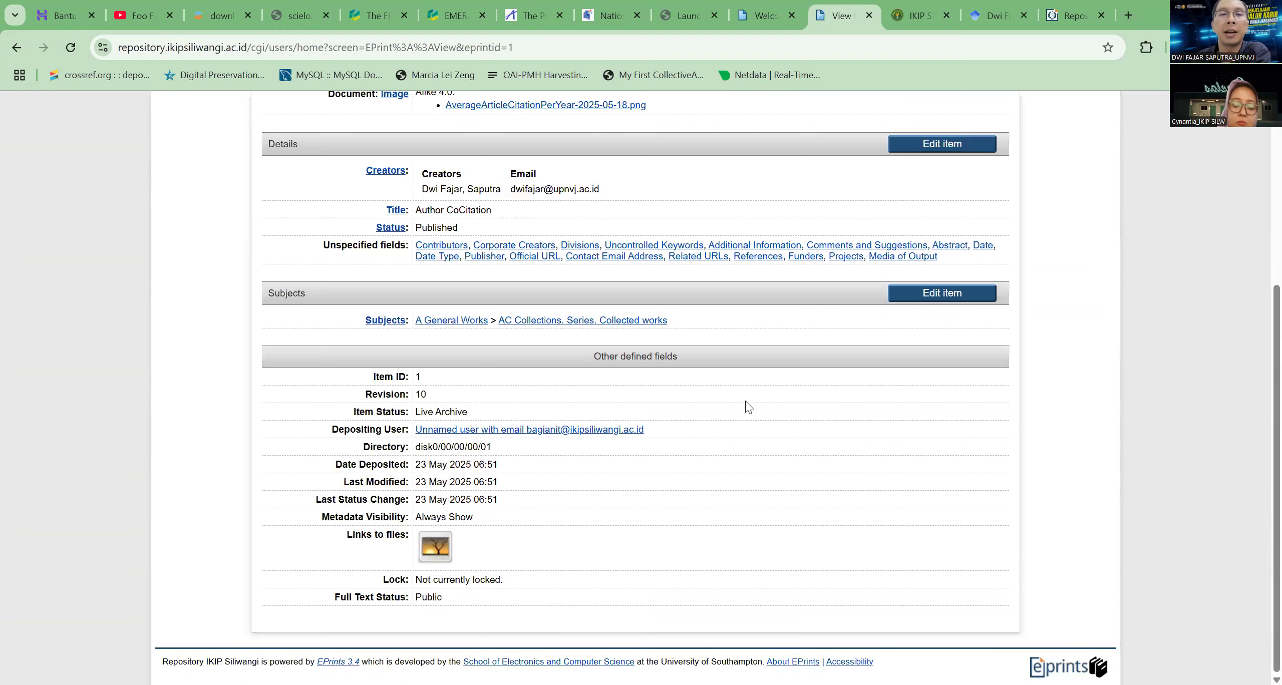
{"action": "scroll", "coordinate": [746, 403], "scroll_direction": "up", "scroll_amount": 8}
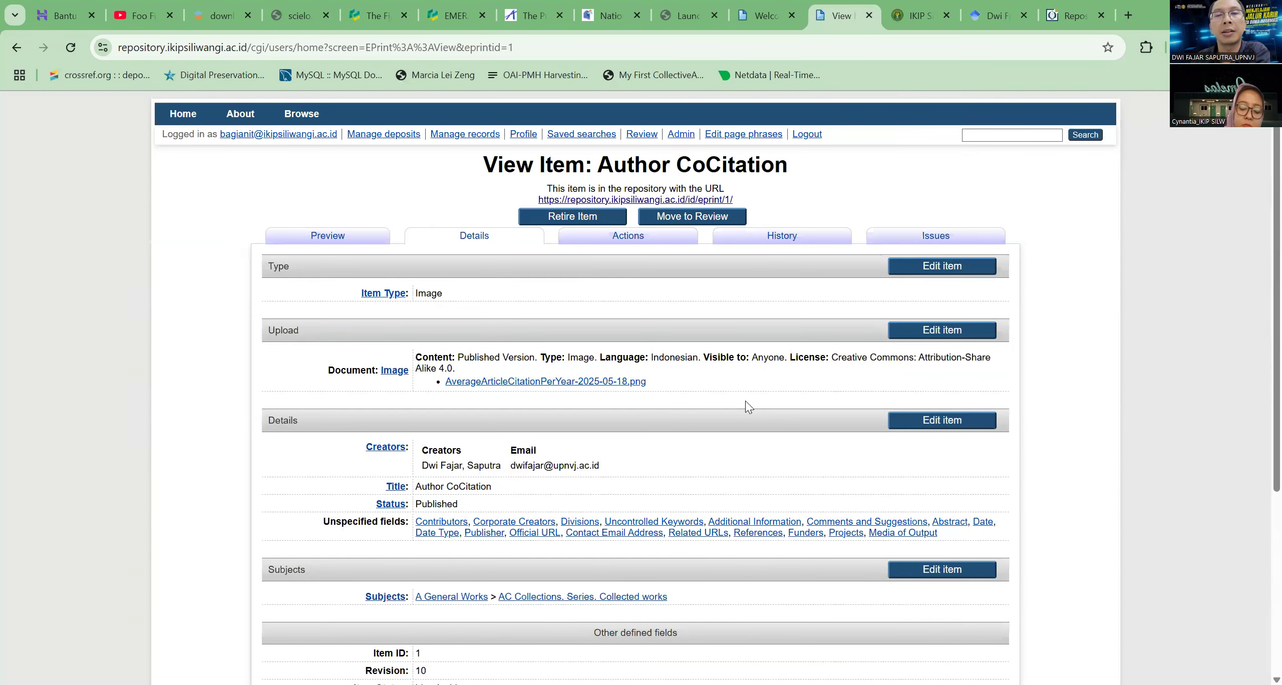
Create a new deposit item and review the item types offered for it
{"action": "left_click", "coordinate": [393, 134]}
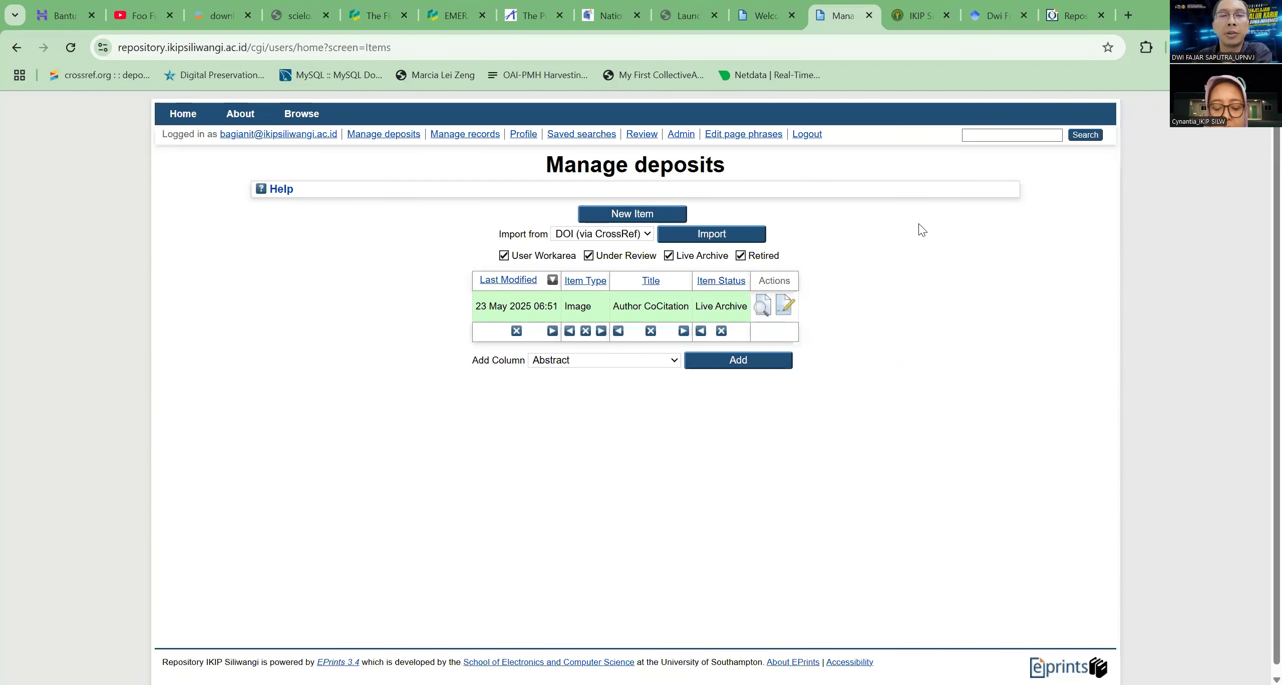
{"action": "left_click", "coordinate": [648, 215]}
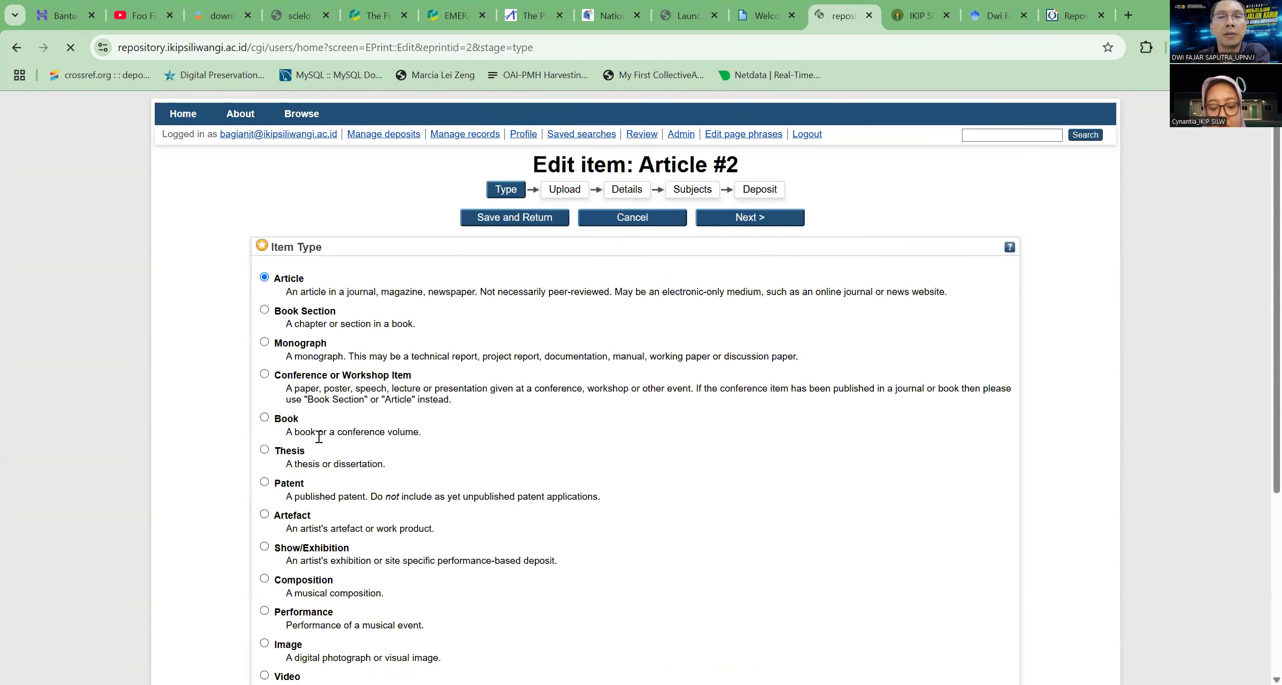
{"action": "scroll", "coordinate": [351, 451], "scroll_direction": "down", "scroll_amount": 4}
{"action": "scroll", "coordinate": [371, 457], "scroll_direction": "up", "scroll_amount": 4}
{"action": "scroll", "coordinate": [365, 433], "scroll_direction": "down", "scroll_amount": 3}
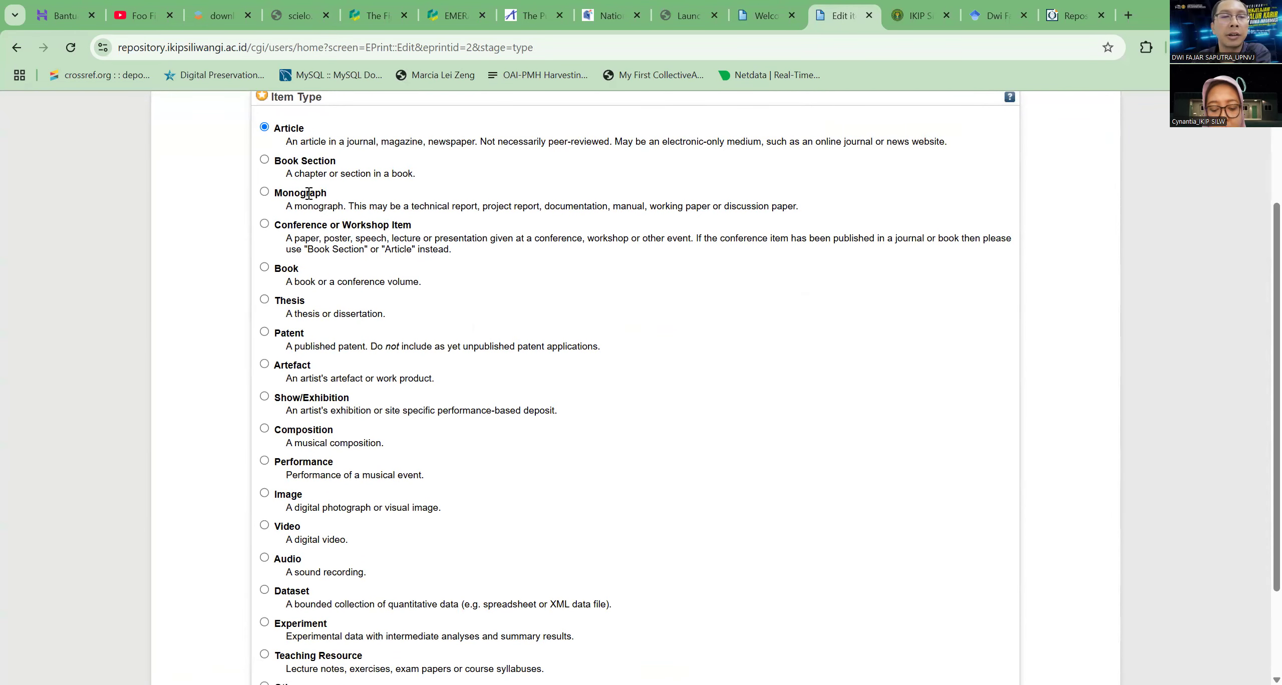
{"action": "scroll", "coordinate": [330, 380], "scroll_direction": "down", "scroll_amount": 2}
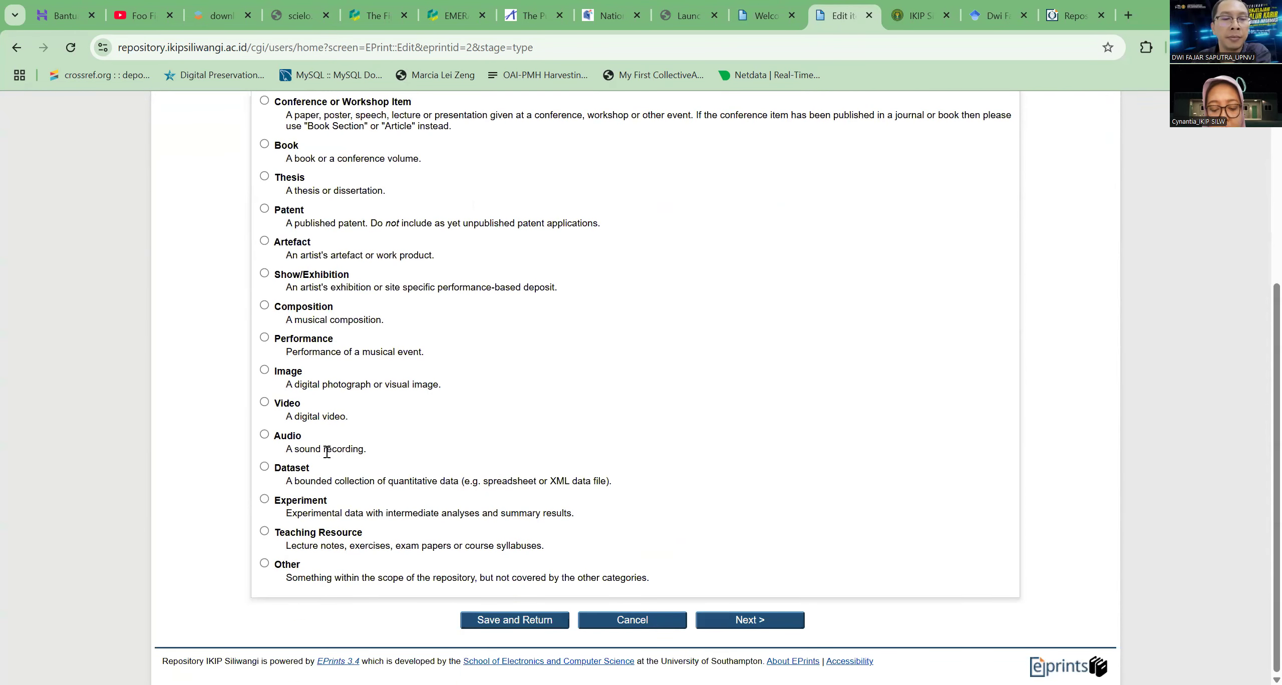
{"action": "scroll", "coordinate": [320, 425], "scroll_direction": "up", "scroll_amount": 4}
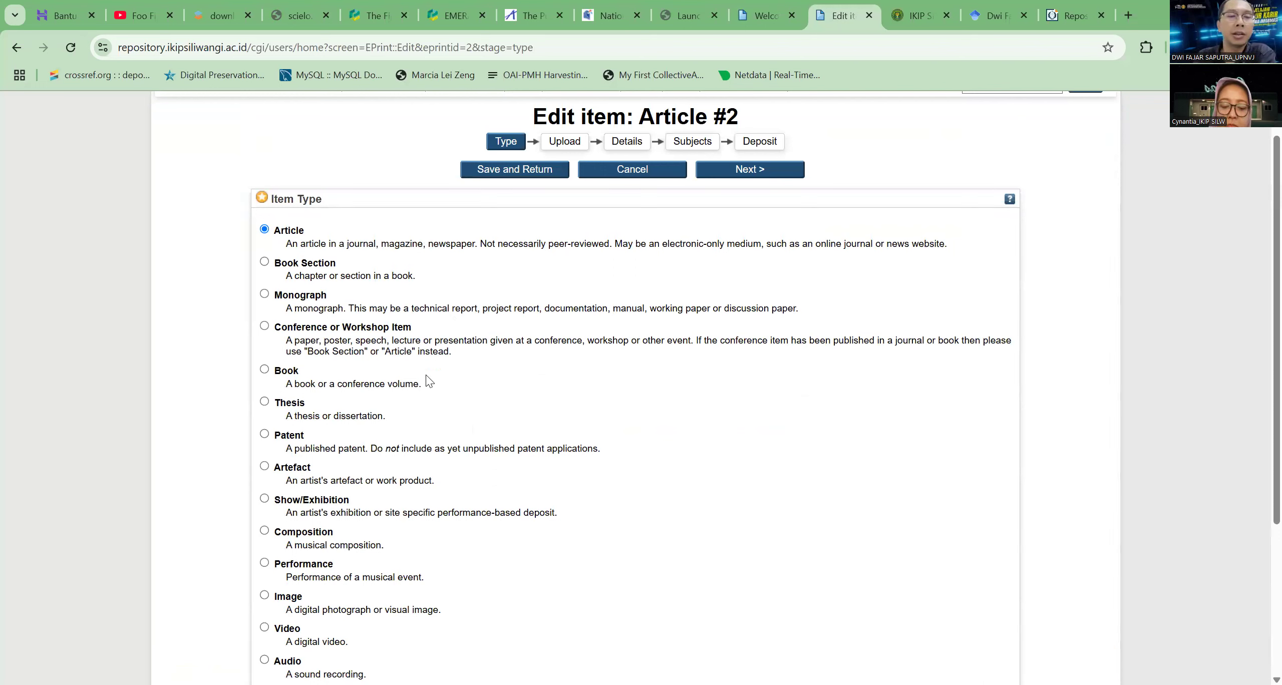
Try Thesis, Other and Teaching Resource as the item type of the new deposit
{"action": "left_click", "coordinate": [264, 402]}
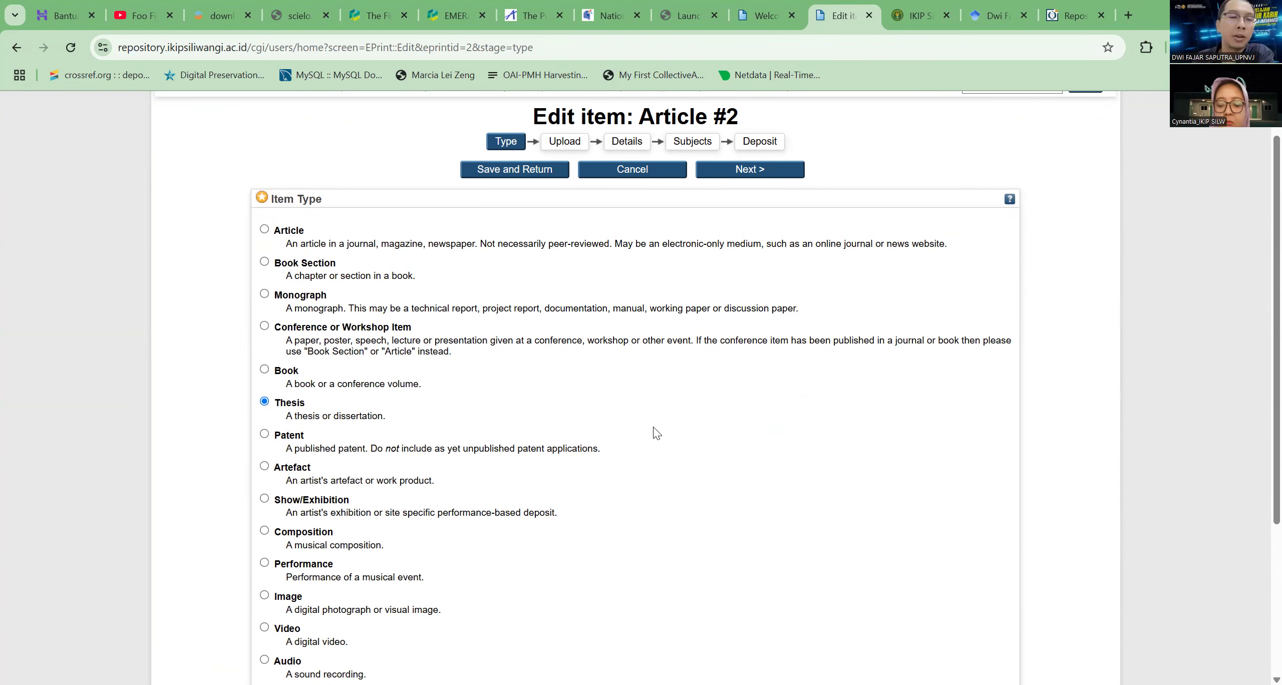
{"action": "scroll", "coordinate": [384, 444], "scroll_direction": "down", "scroll_amount": 1}
{"action": "scroll", "coordinate": [384, 444], "scroll_direction": "down", "scroll_amount": 5}
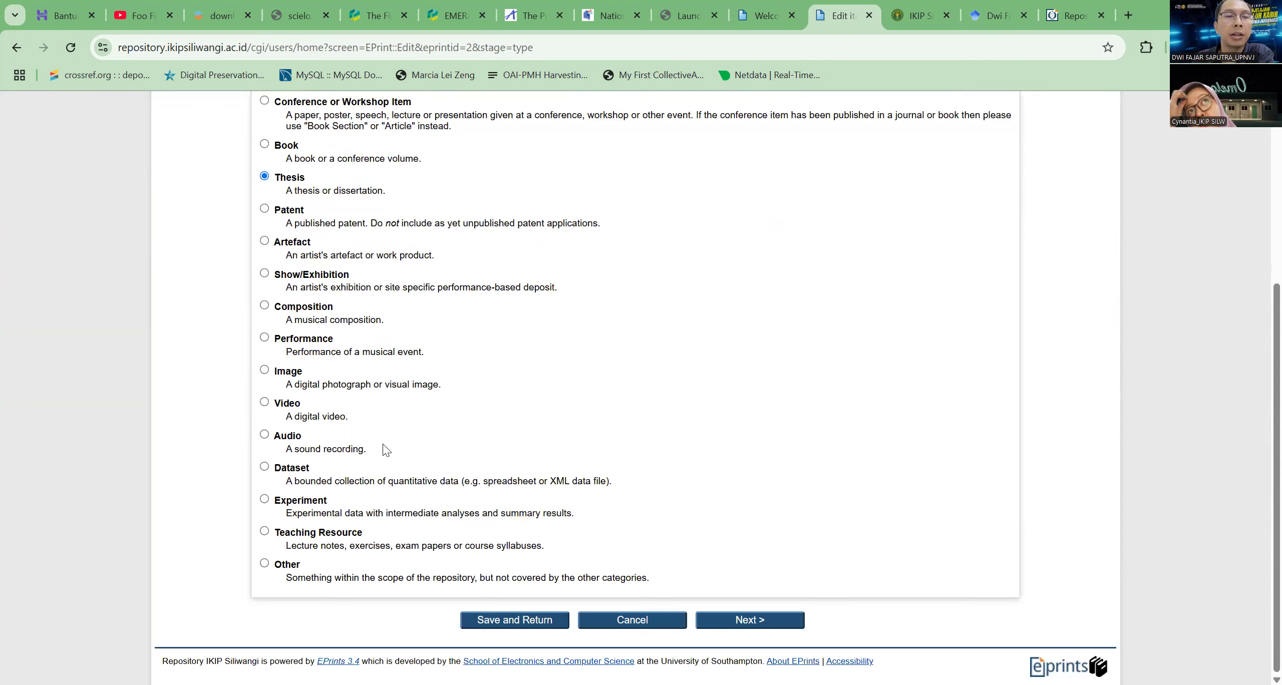
{"action": "scroll", "coordinate": [386, 449], "scroll_direction": "up", "scroll_amount": 2}
{"action": "scroll", "coordinate": [383, 449], "scroll_direction": "down", "scroll_amount": 2}
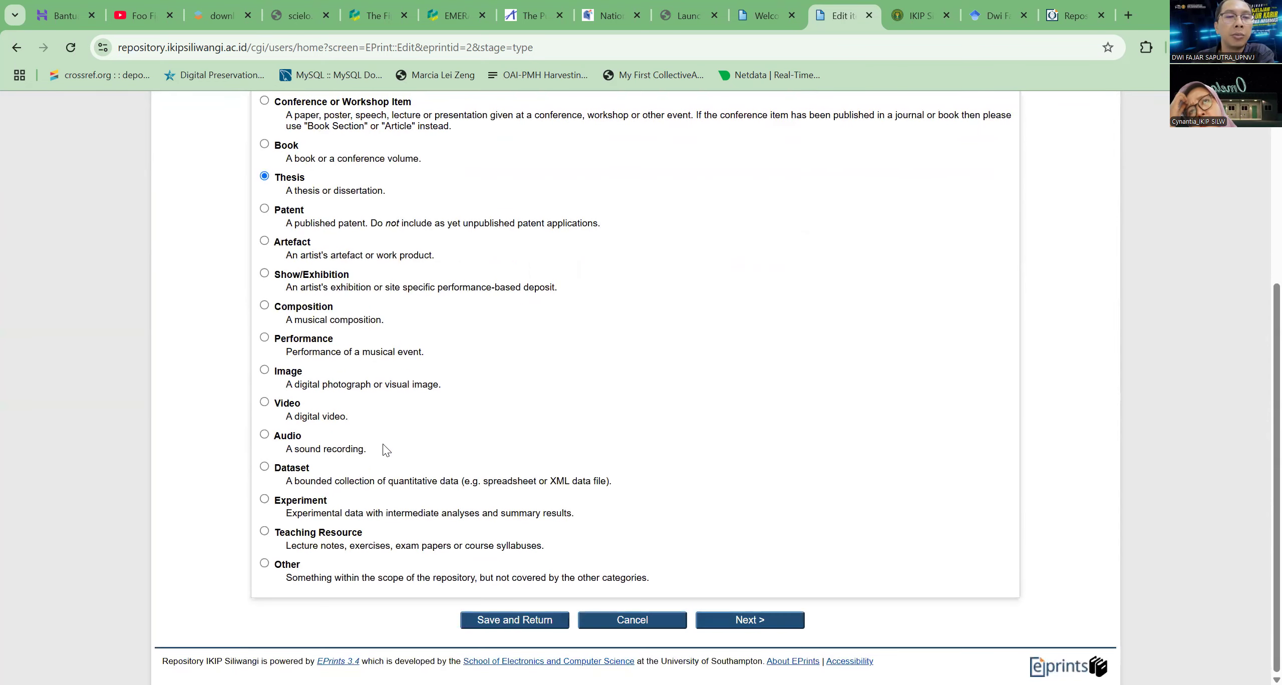
{"action": "left_click", "coordinate": [265, 564]}
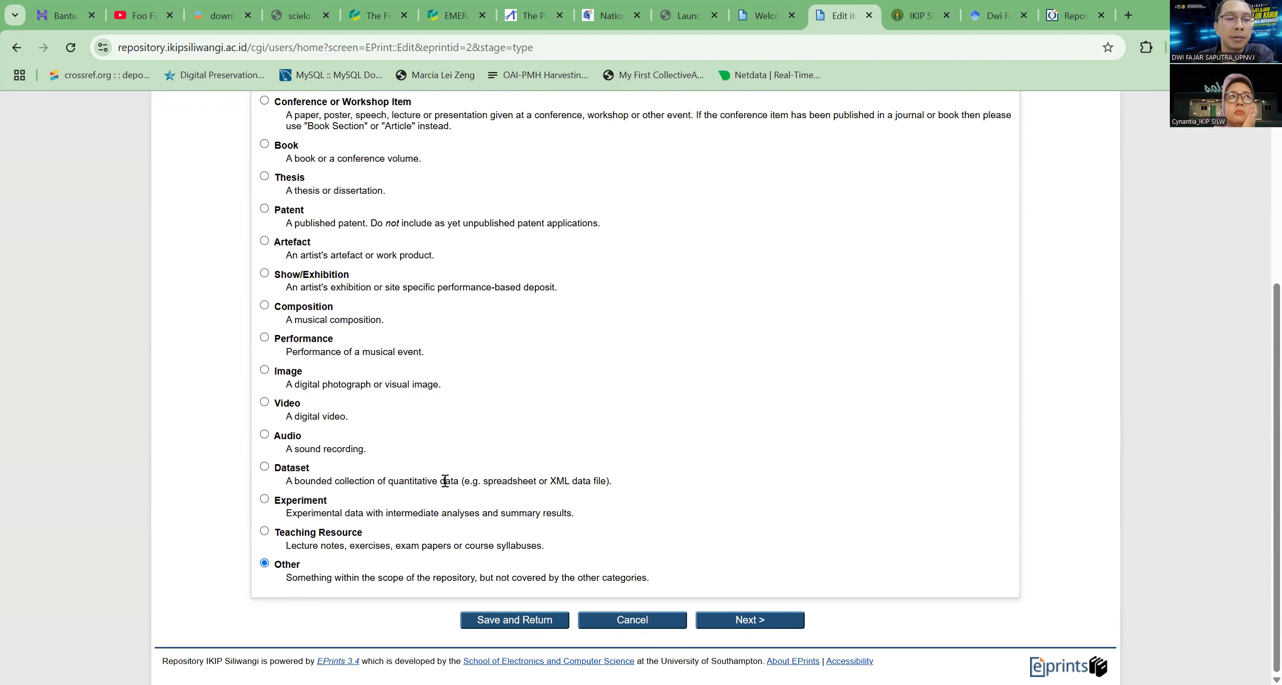
{"action": "left_click", "coordinate": [269, 532]}
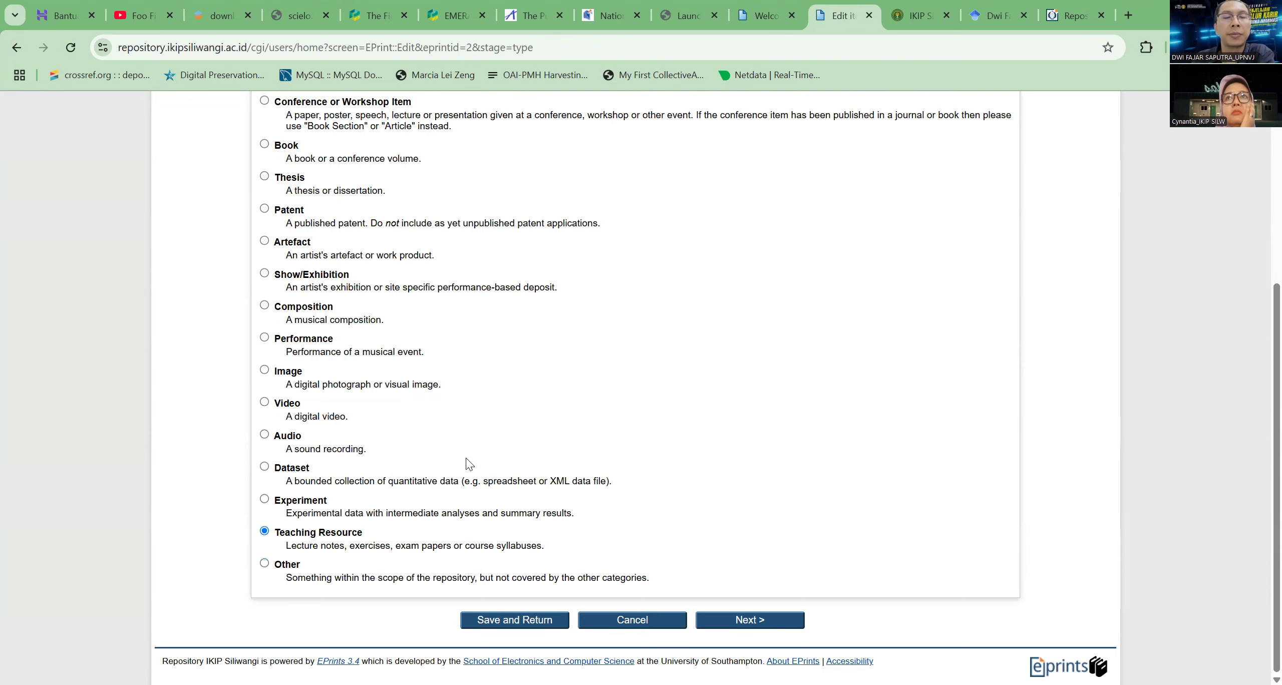
Review the Thesis description and set the new deposit's item type to Thesis
{"action": "scroll", "coordinate": [478, 469], "scroll_direction": "up", "scroll_amount": 4}
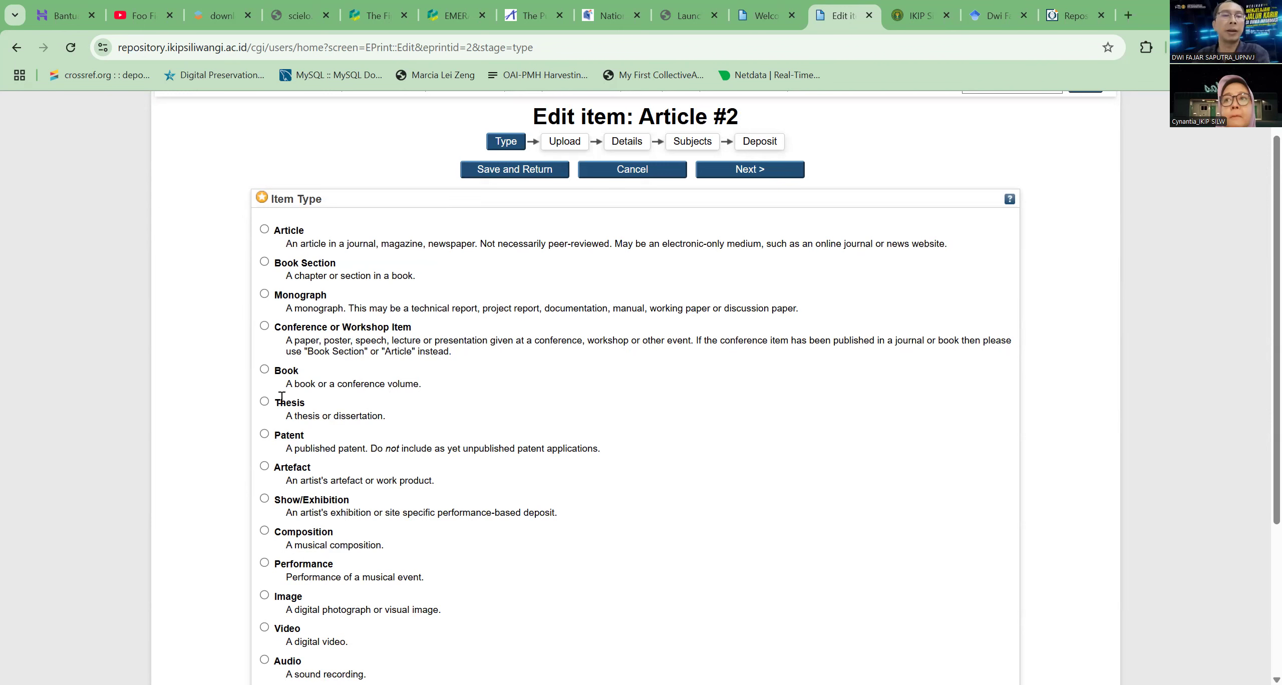
{"action": "left_click_drag", "start_coordinate": [276, 406], "coordinate": [447, 417]}
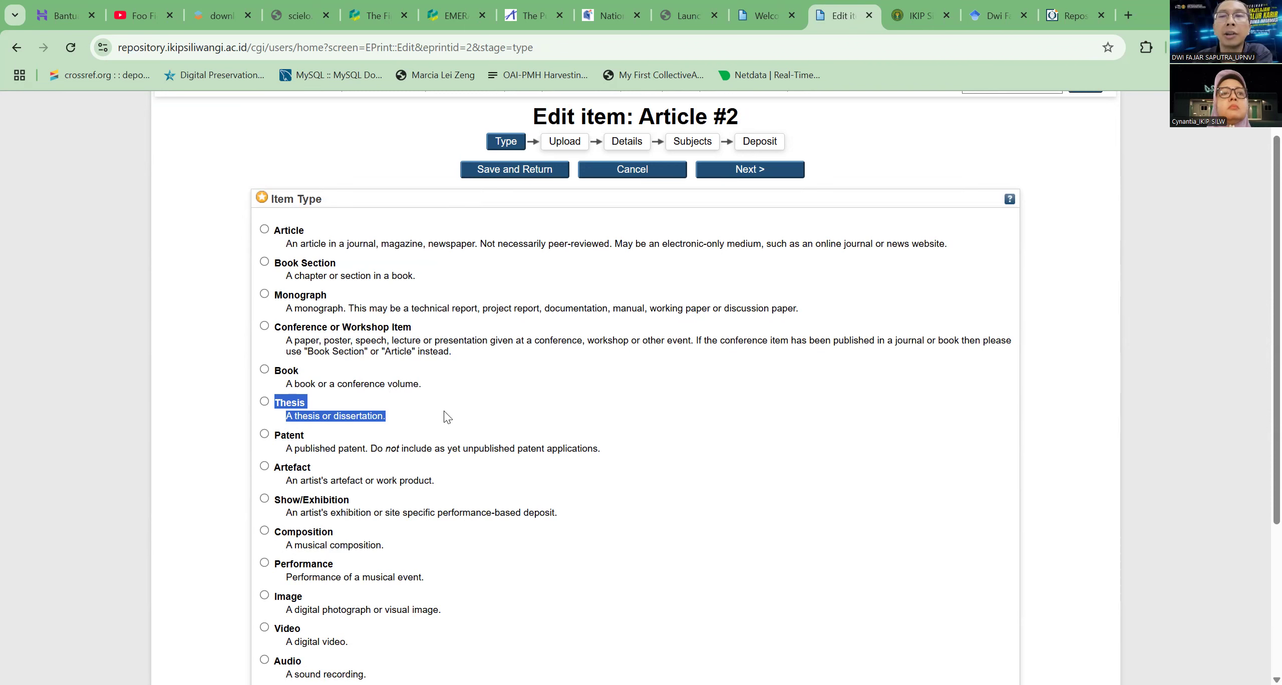
{"action": "left_click", "coordinate": [283, 408]}
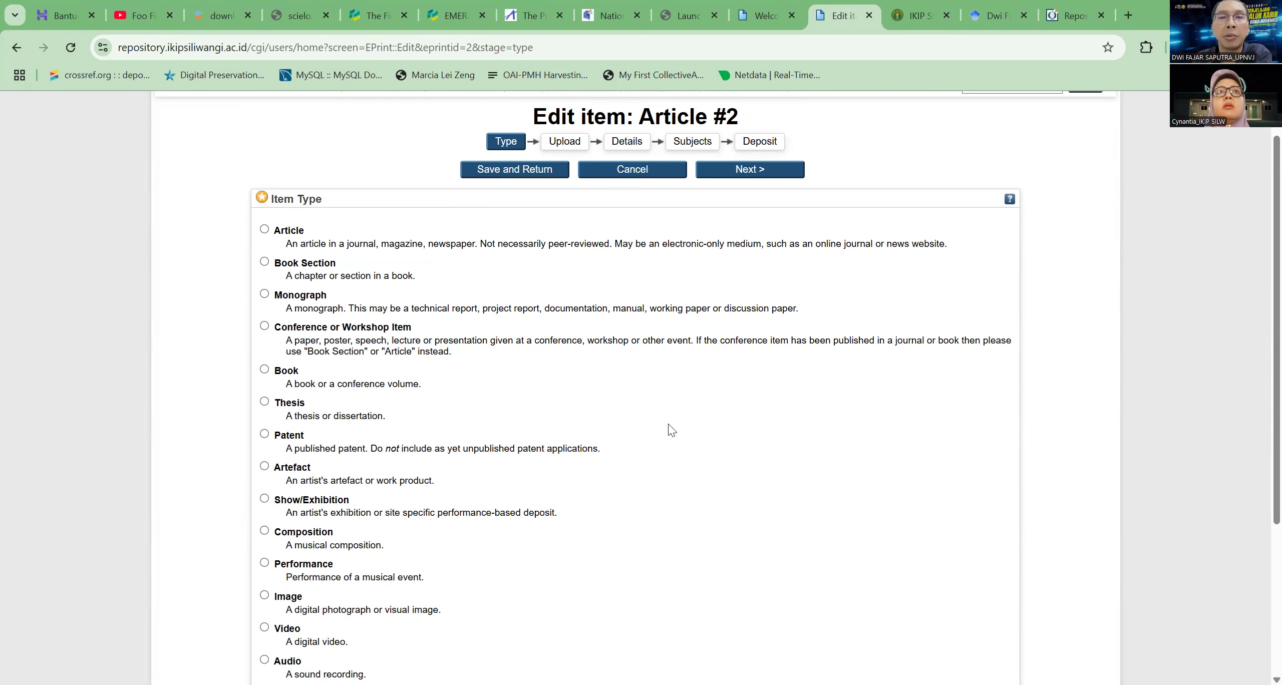
{"action": "left_click_drag", "start_coordinate": [275, 399], "coordinate": [393, 420]}
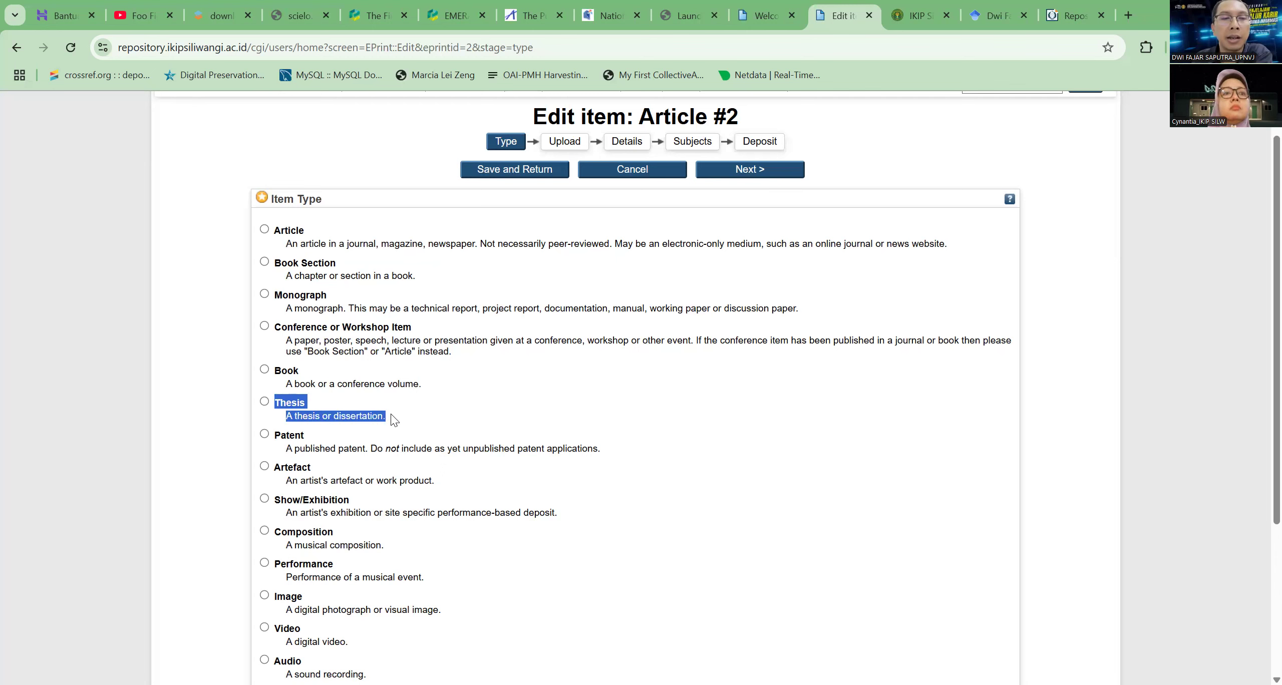
{"action": "left_click", "coordinate": [555, 402]}
{"action": "left_click", "coordinate": [265, 402]}
{"action": "scroll", "coordinate": [625, 371], "scroll_direction": "down", "scroll_amount": 3}
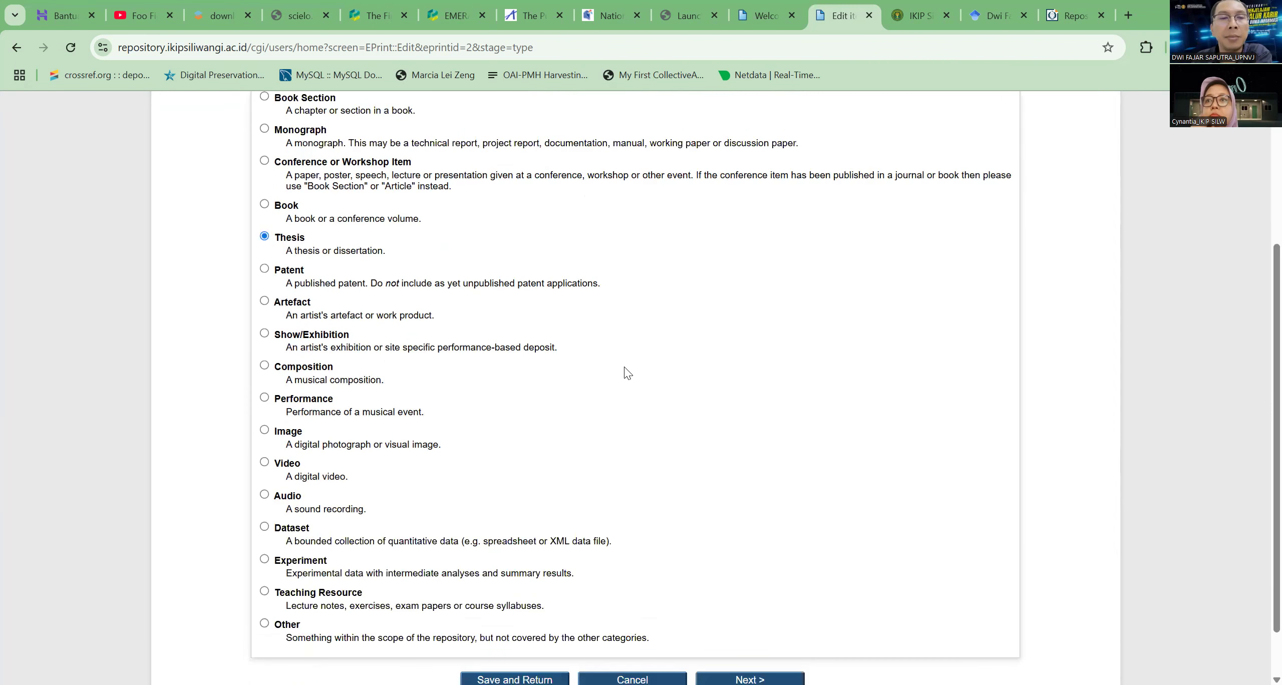
Try Article, Thesis, Book and Monograph as the item type of the new deposit
{"action": "scroll", "coordinate": [625, 371], "scroll_direction": "up", "scroll_amount": 3}
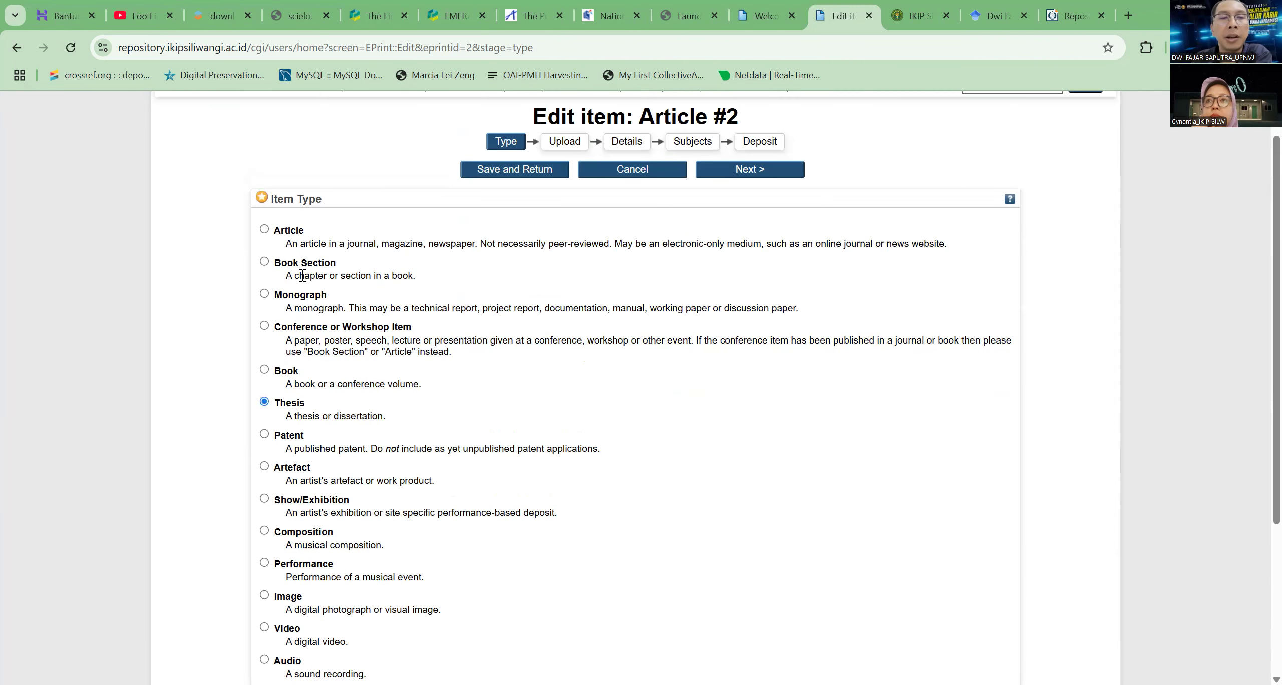
{"action": "left_click", "coordinate": [265, 231]}
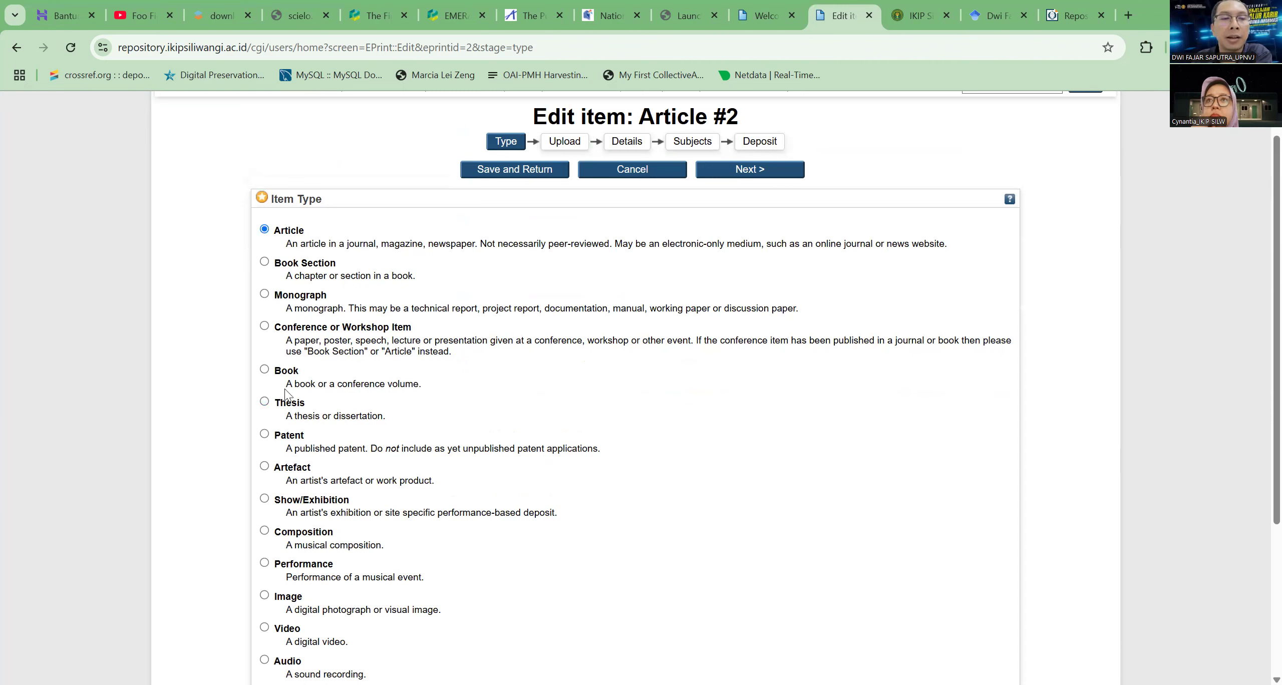
{"action": "left_click", "coordinate": [264, 402]}
{"action": "left_click", "coordinate": [264, 371]}
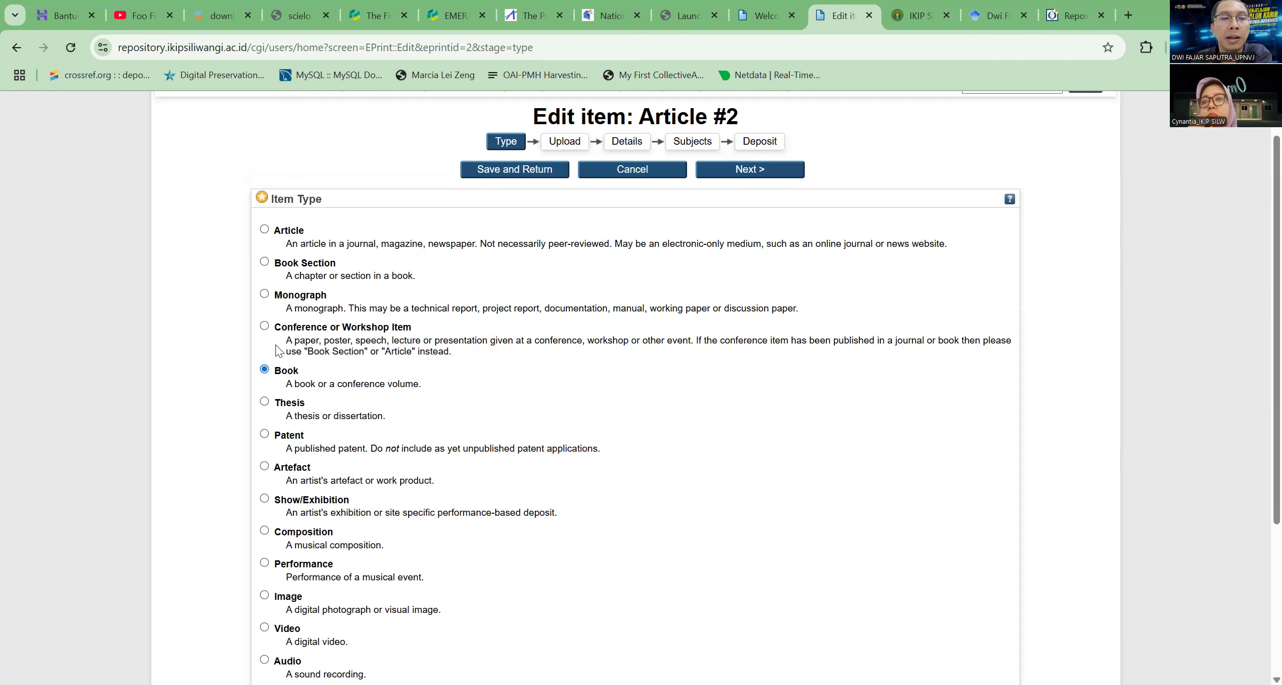
{"action": "left_click", "coordinate": [265, 295]}
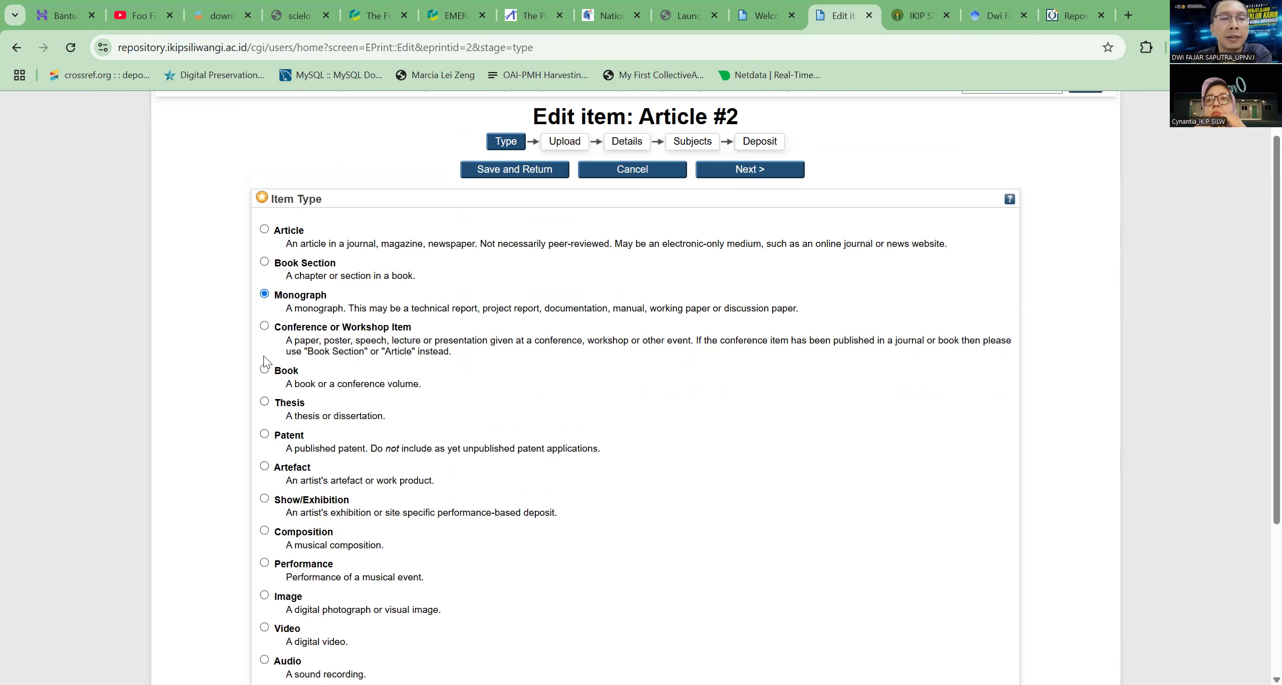
Set the deposit's item type to Thesis and continue to the upload stage
{"action": "left_click", "coordinate": [264, 401]}
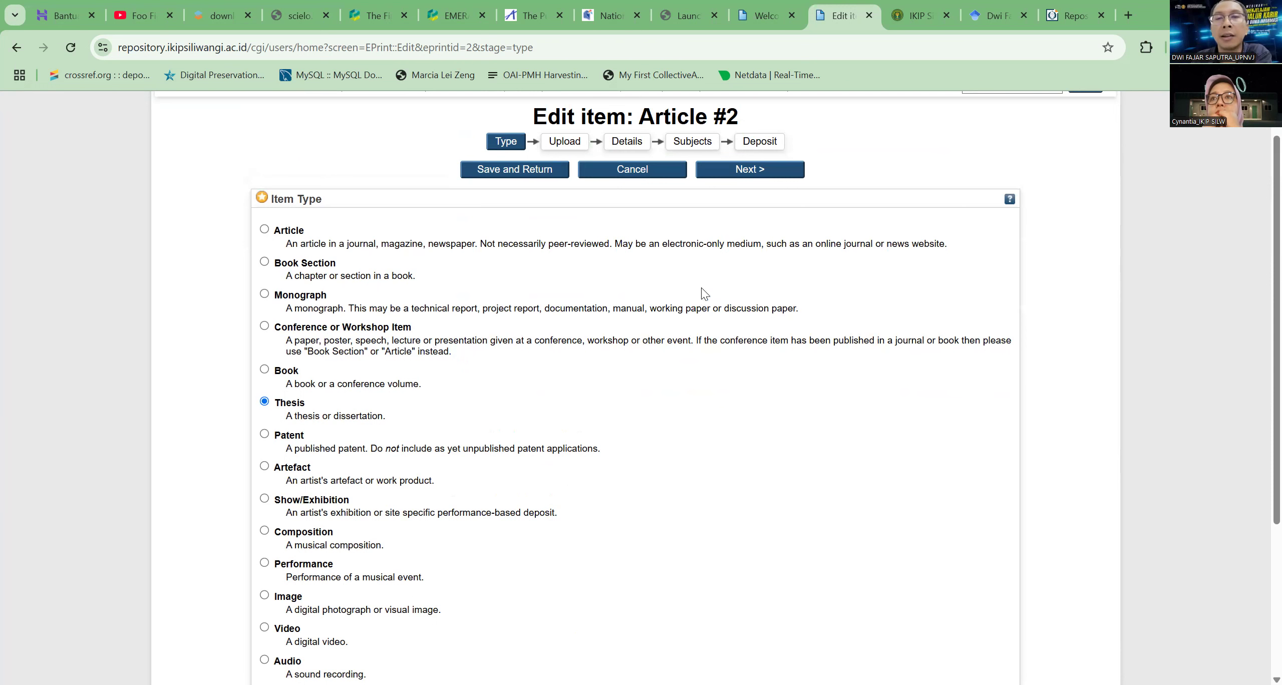
{"action": "left_click", "coordinate": [750, 170]}
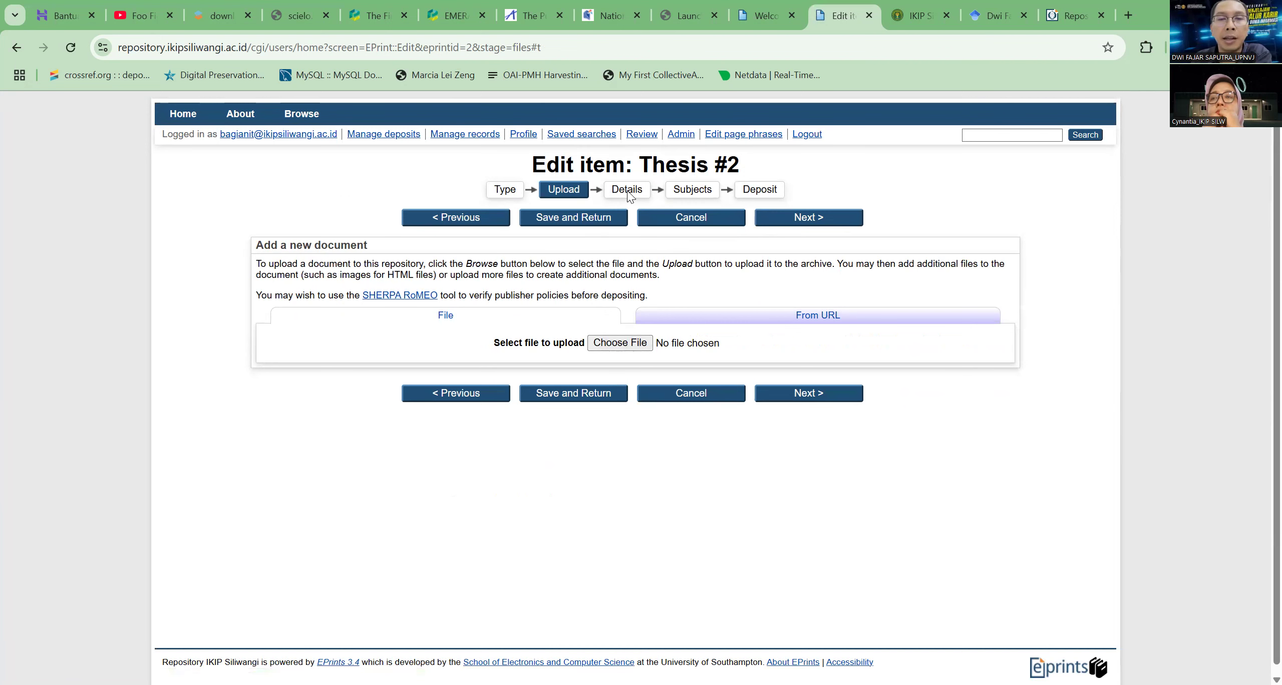
Upload the systemd-journal file from the Downloads folder as the thesis document
{"action": "left_click", "coordinate": [645, 345]}
{"action": "scroll", "coordinate": [566, 328], "scroll_direction": "down", "scroll_amount": 1}
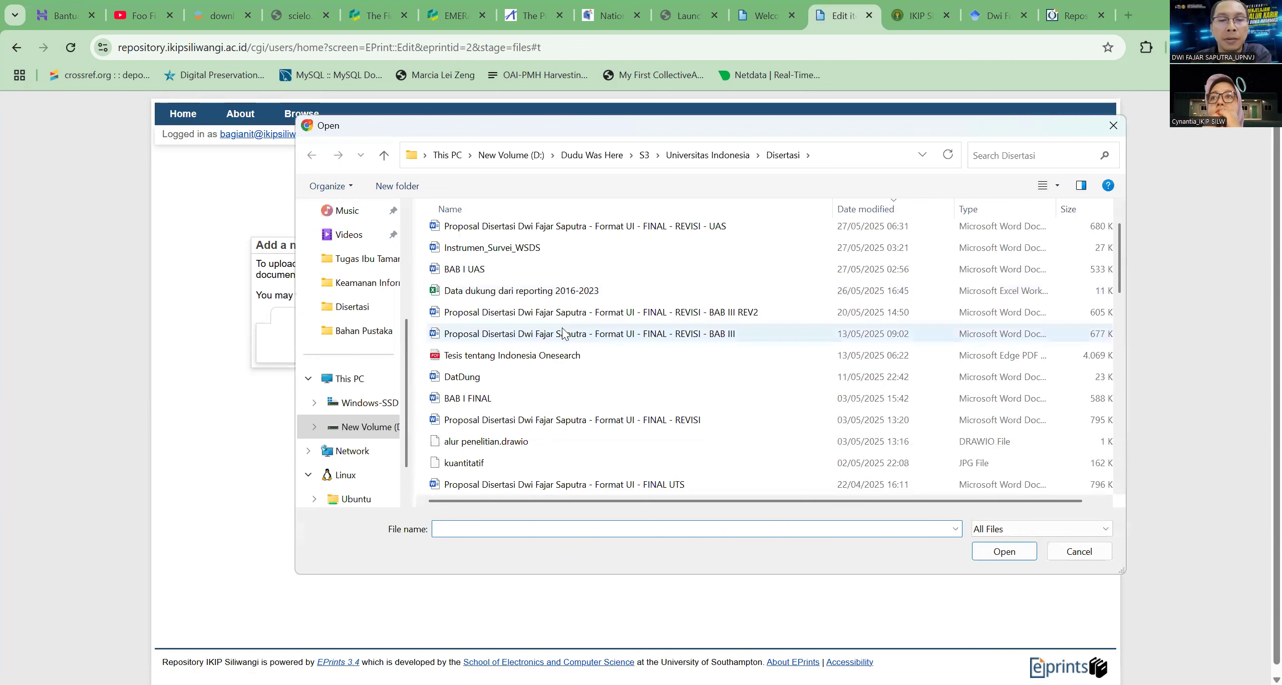
{"action": "scroll", "coordinate": [562, 331], "scroll_direction": "down", "scroll_amount": 2}
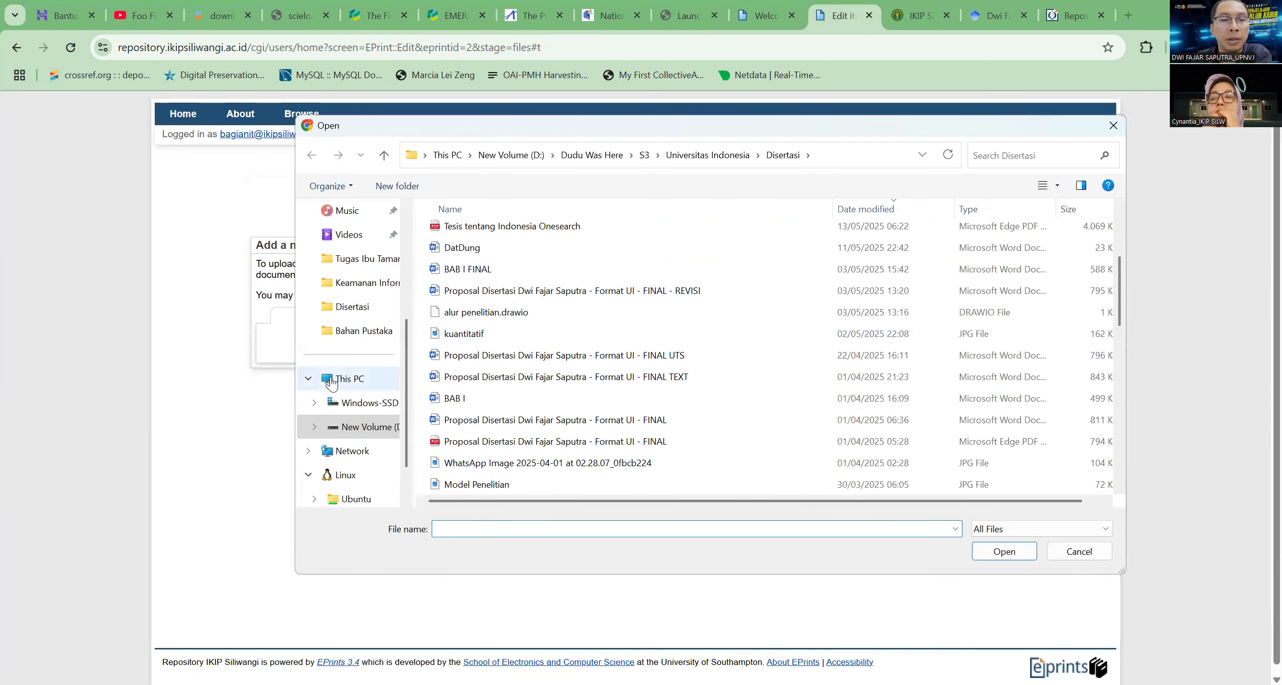
{"action": "scroll", "coordinate": [335, 376], "scroll_direction": "up", "scroll_amount": 3}
{"action": "left_click", "coordinate": [356, 340]}
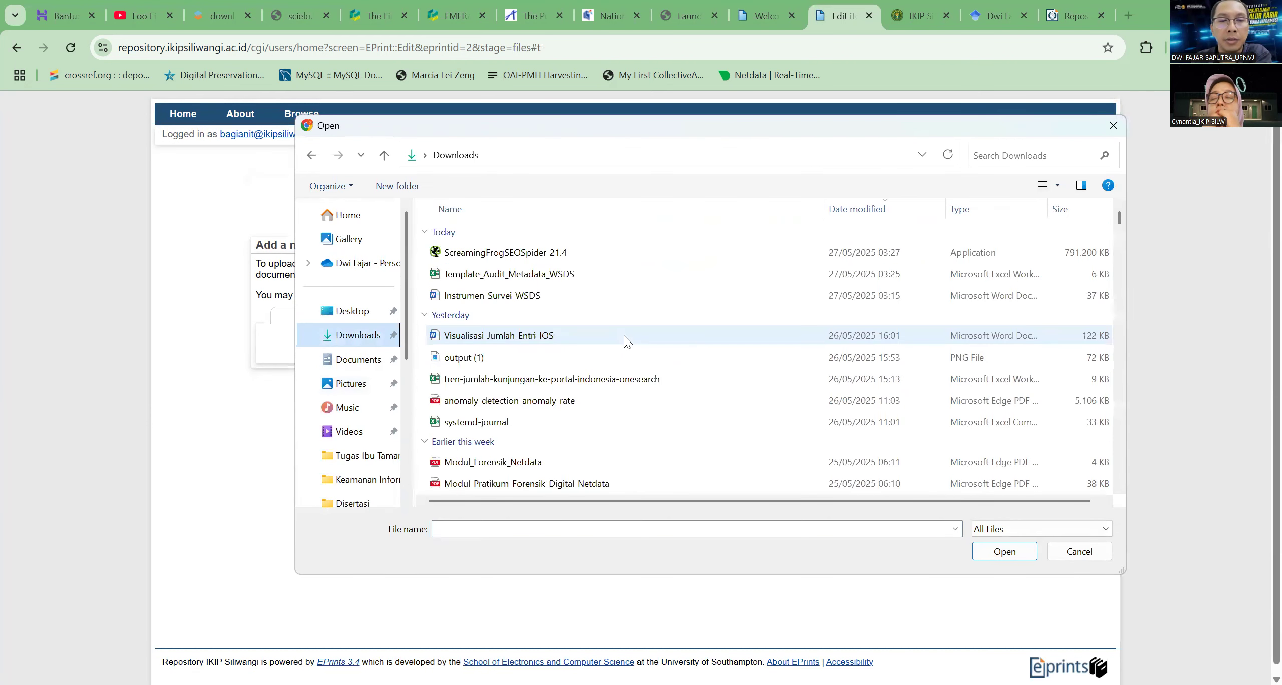
{"action": "scroll", "coordinate": [627, 341], "scroll_direction": "down", "scroll_amount": 1}
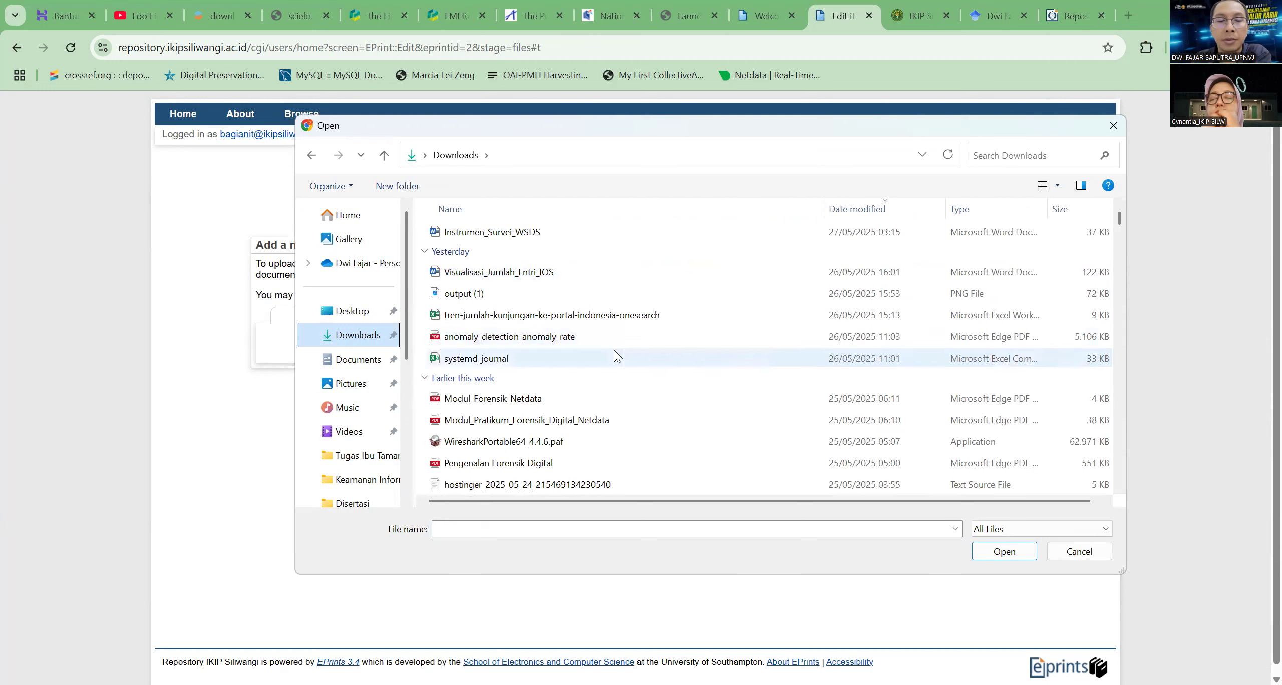
{"action": "left_click", "coordinate": [615, 350]}
{"action": "key", "text": "Tab"}
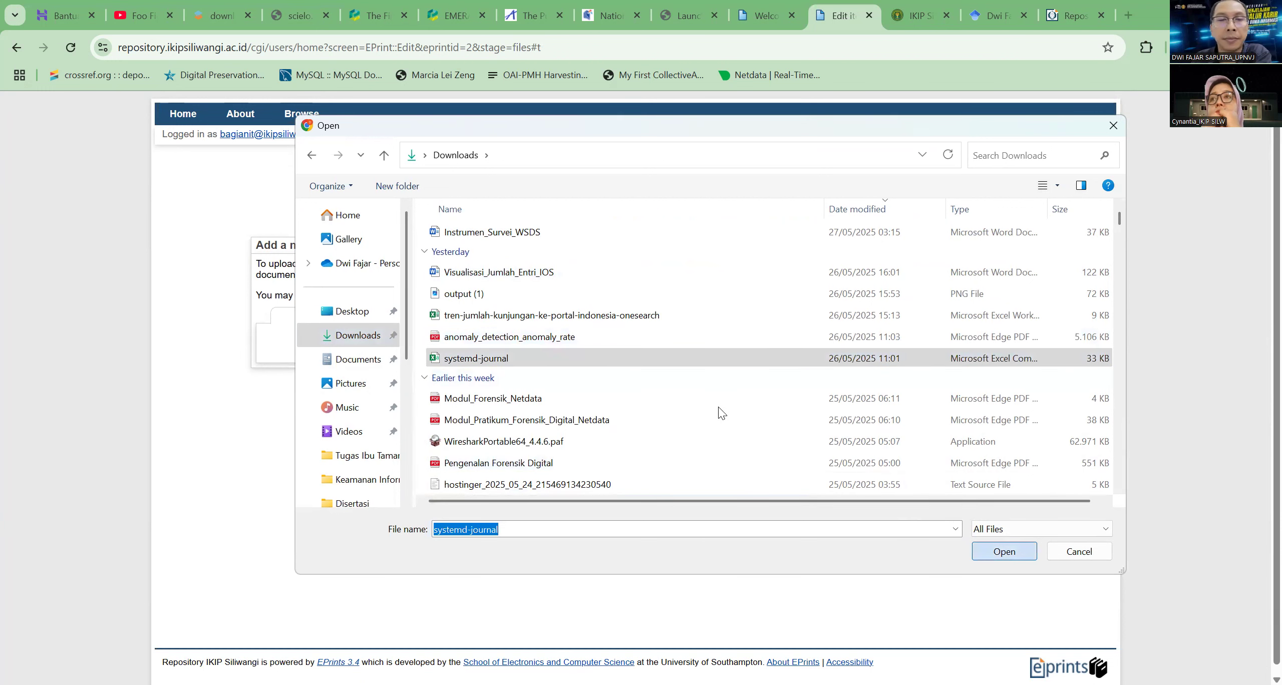
{"action": "key", "text": "Return"}
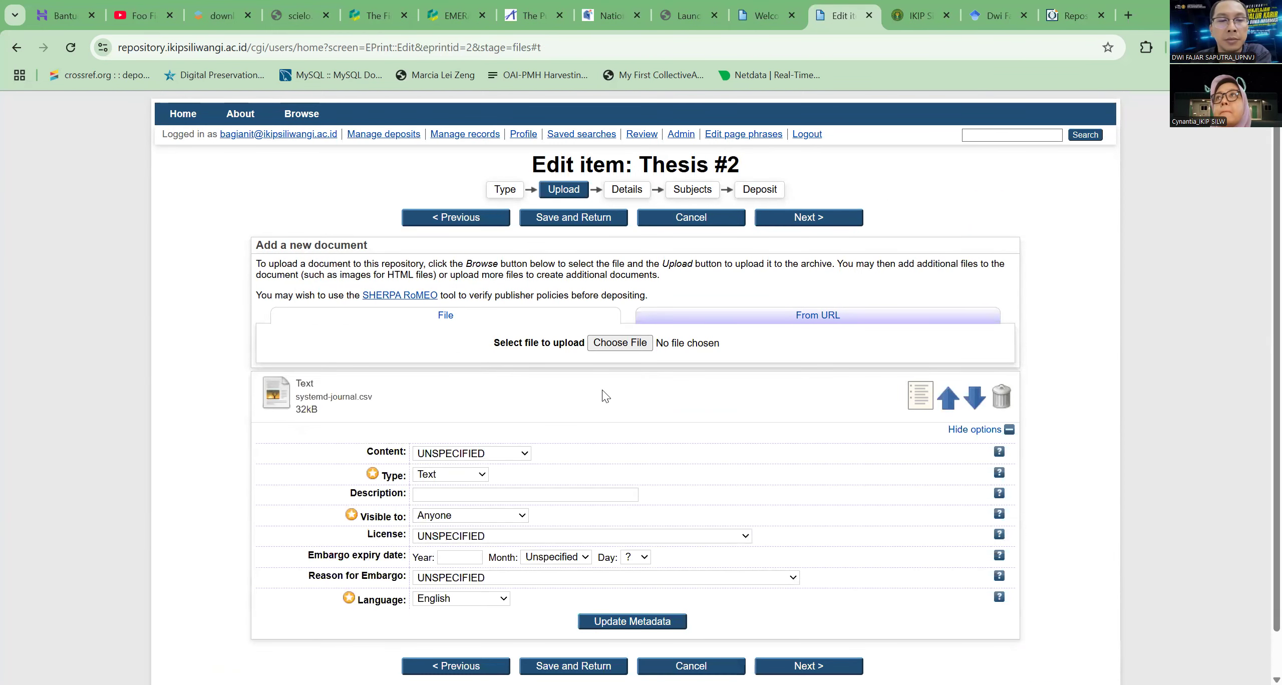
Review the content, type and visibility options offered for the uploaded document, keeping it visible to Anyone
{"action": "scroll", "coordinate": [606, 396], "scroll_direction": "down", "scroll_amount": 1}
{"action": "scroll", "coordinate": [605, 396], "scroll_direction": "down", "scroll_amount": 1}
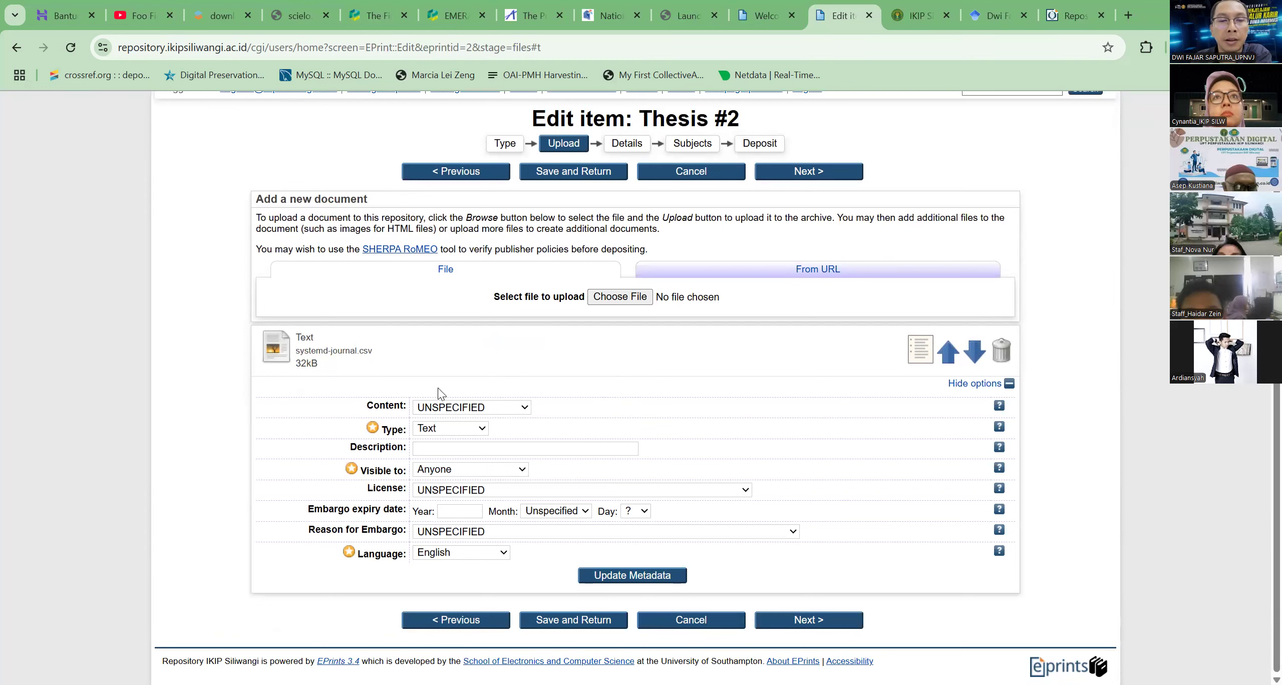
{"action": "left_click", "coordinate": [498, 408]}
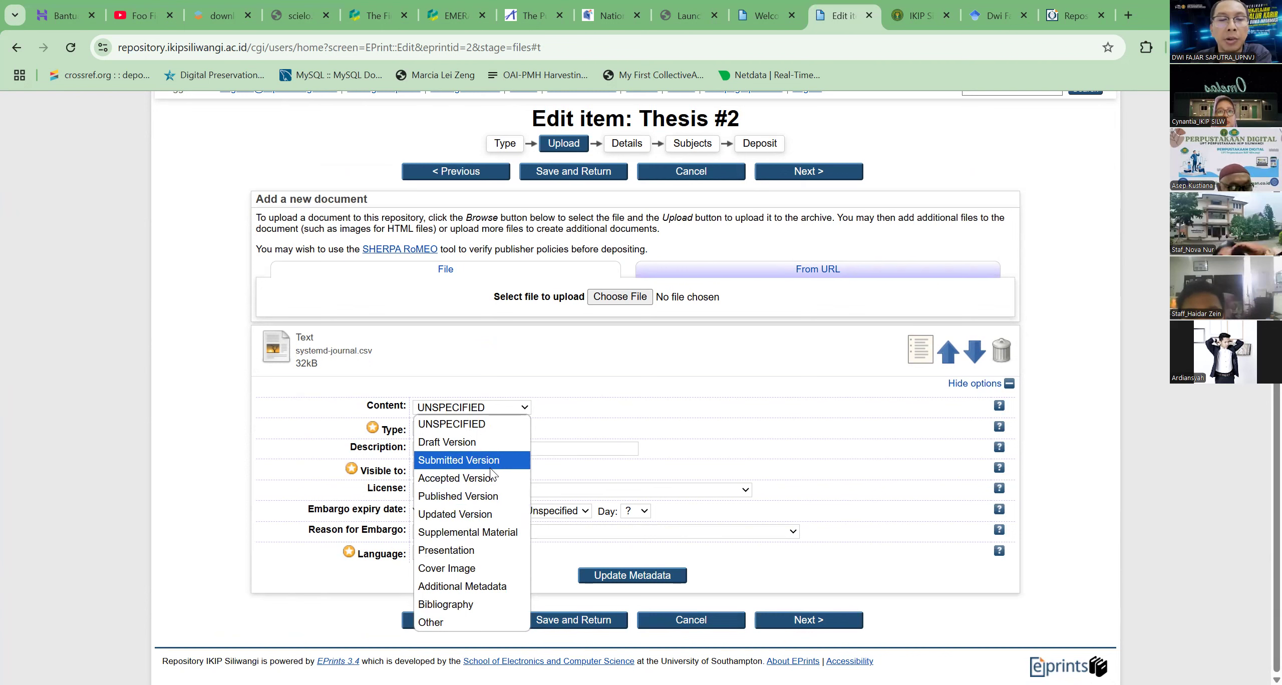
{"action": "left_click", "coordinate": [493, 425]}
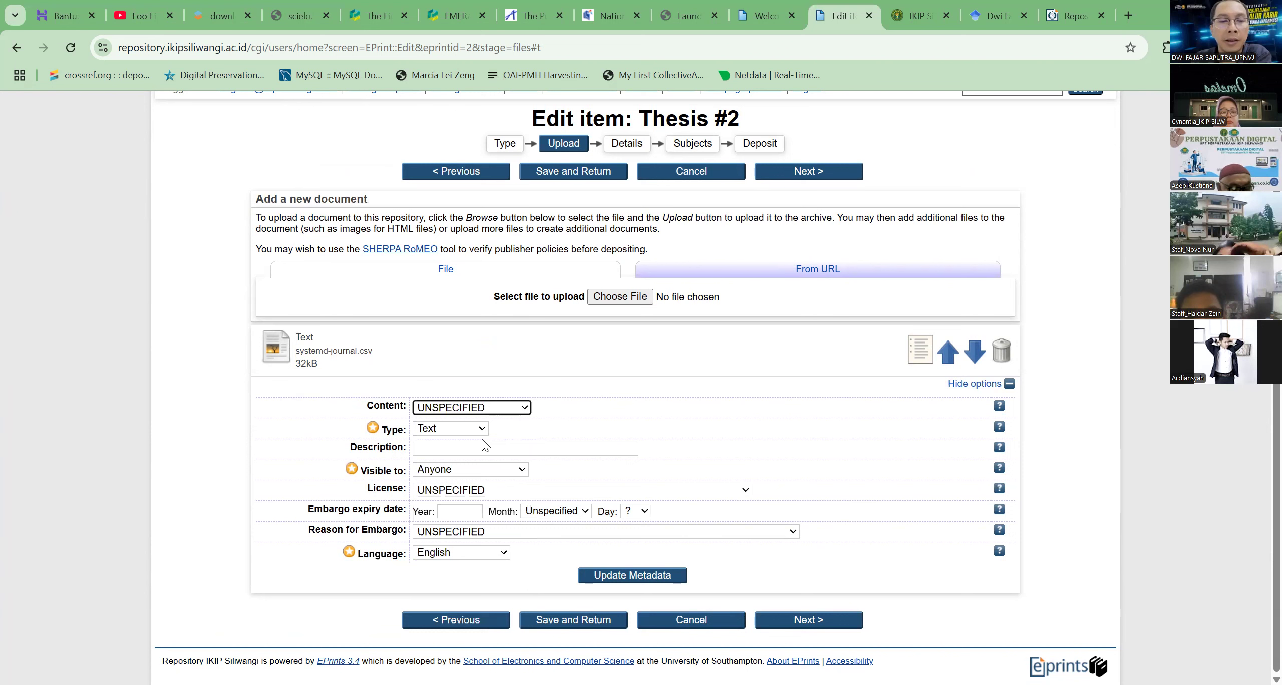
{"action": "left_click", "coordinate": [475, 430]}
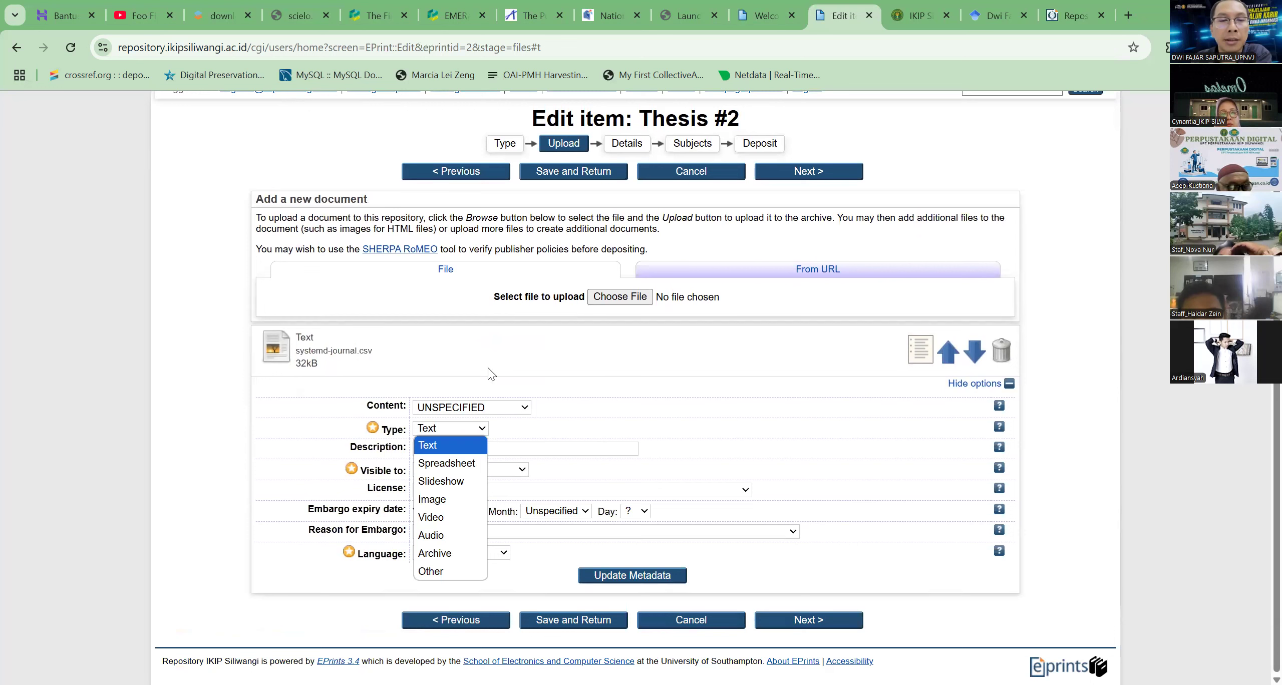
{"action": "left_click", "coordinate": [506, 470]}
{"action": "left_click", "coordinate": [507, 471]}
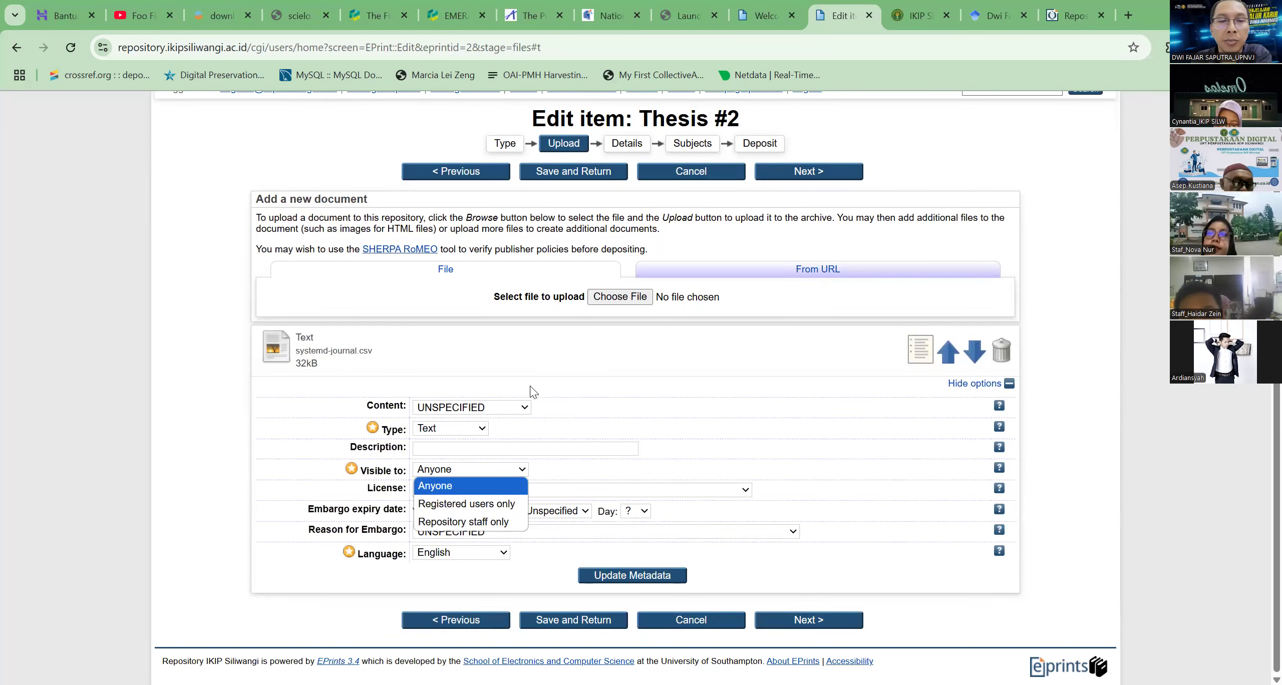
{"action": "left_click", "coordinate": [487, 488]}
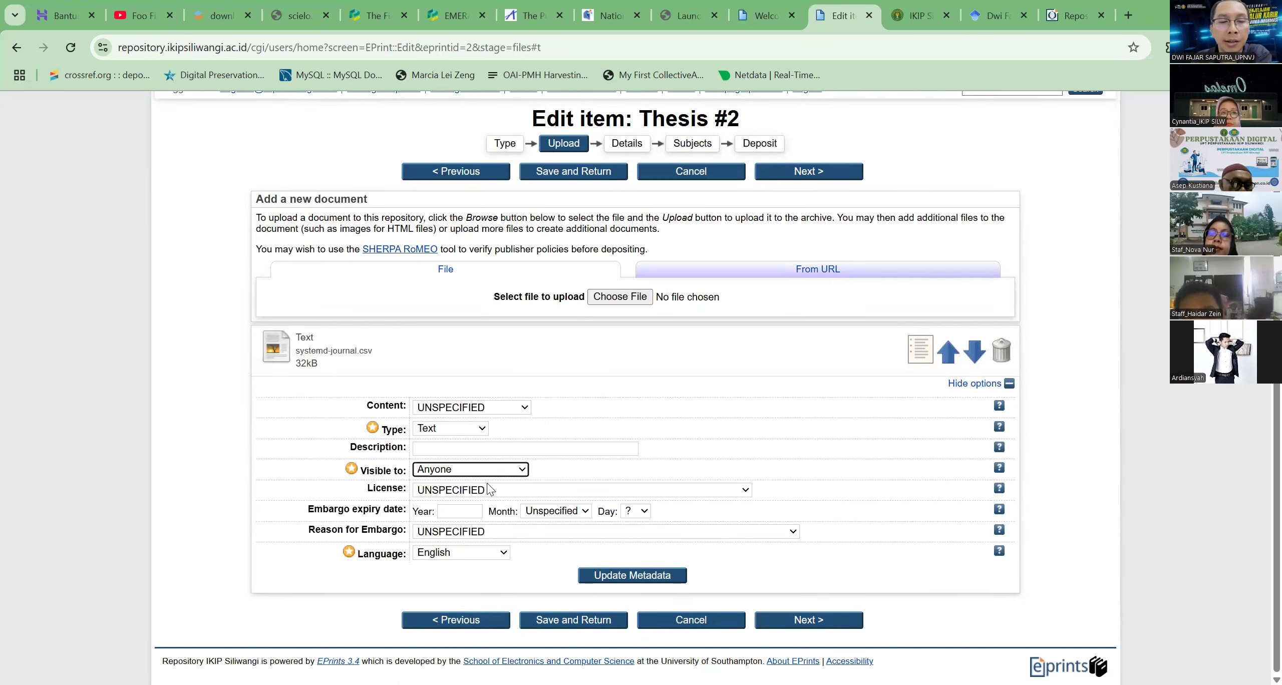
Examine the license, embargo expiry date, embargo reason and language options of the uploaded document
{"action": "left_click", "coordinate": [488, 489]}
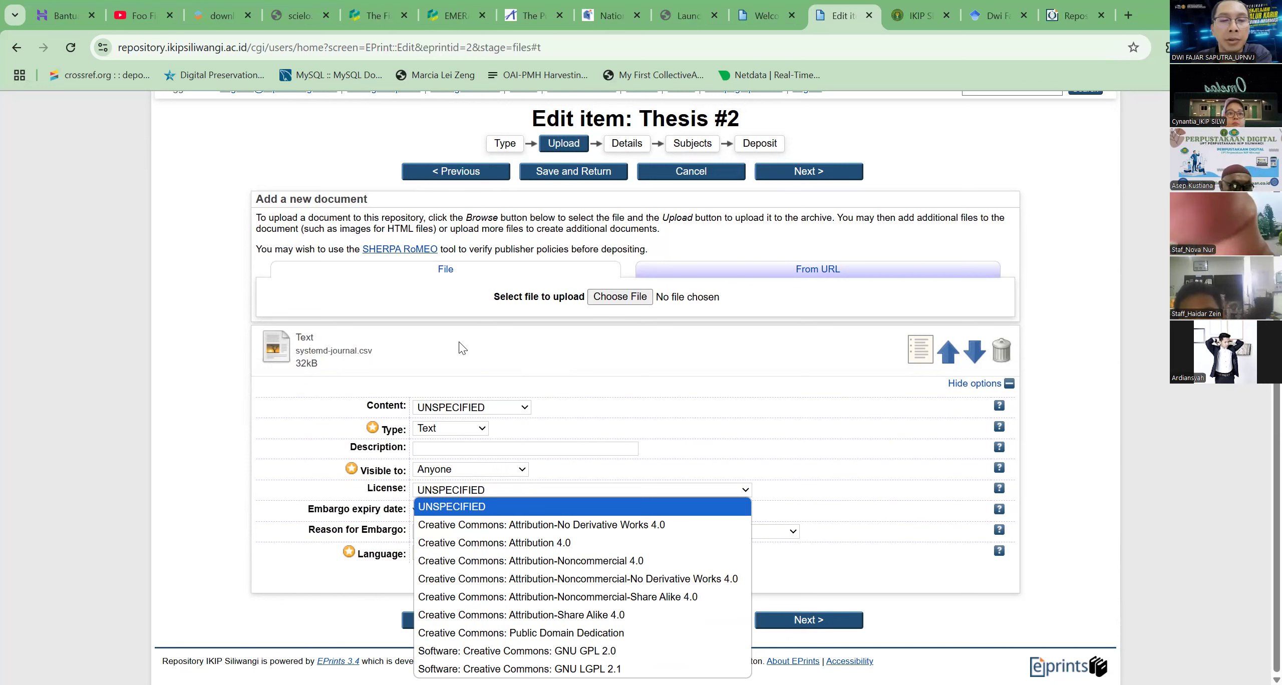
{"action": "left_click", "coordinate": [447, 505]}
{"action": "left_click", "coordinate": [469, 507]}
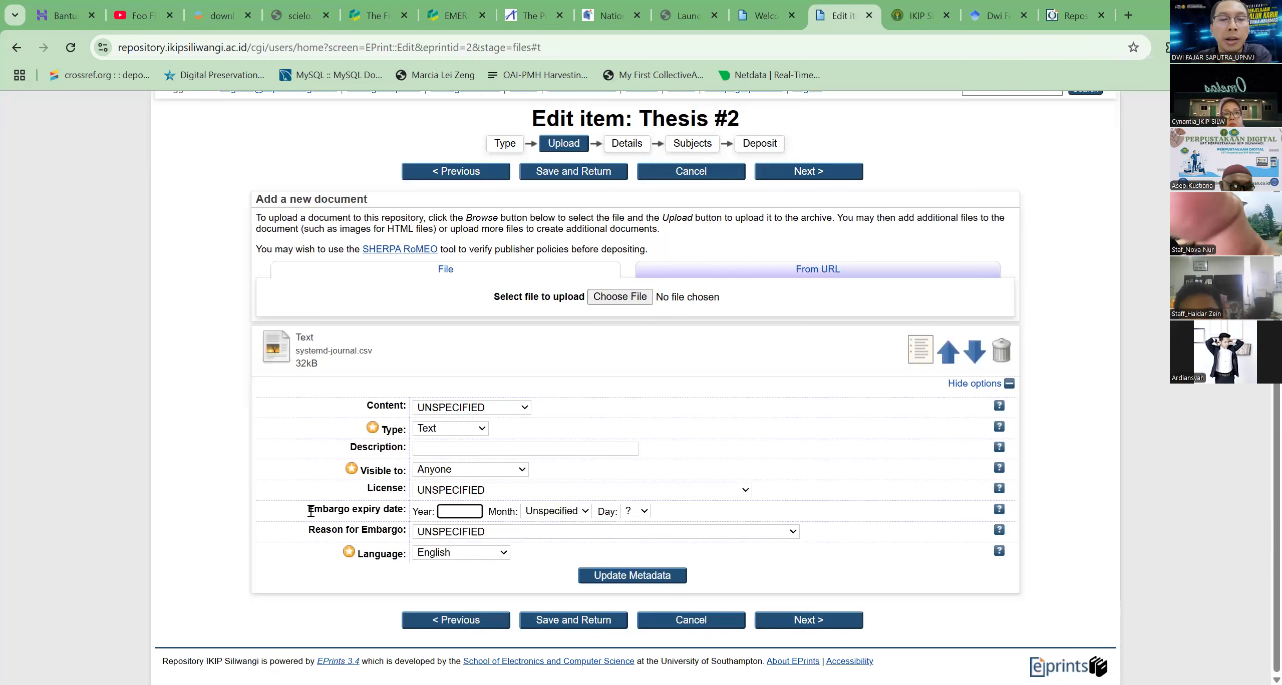
{"action": "left_click", "coordinate": [373, 540]}
{"action": "left_click", "coordinate": [371, 535]}
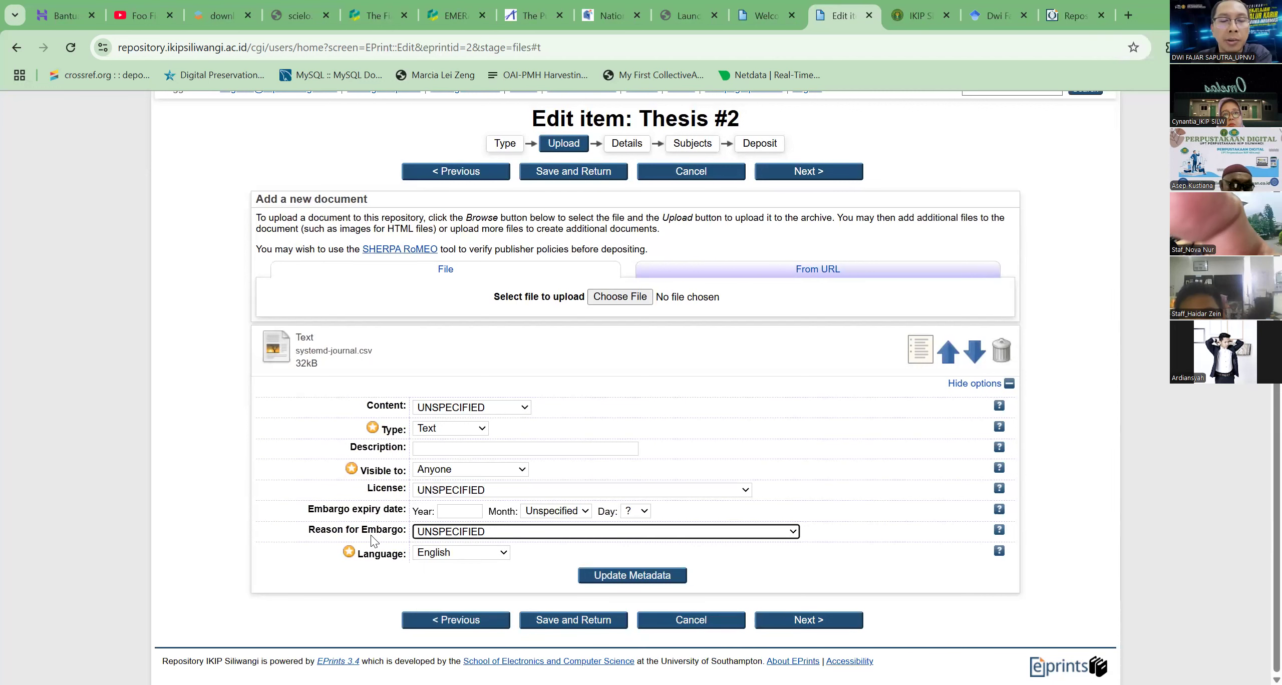
{"action": "left_click", "coordinate": [435, 553]}
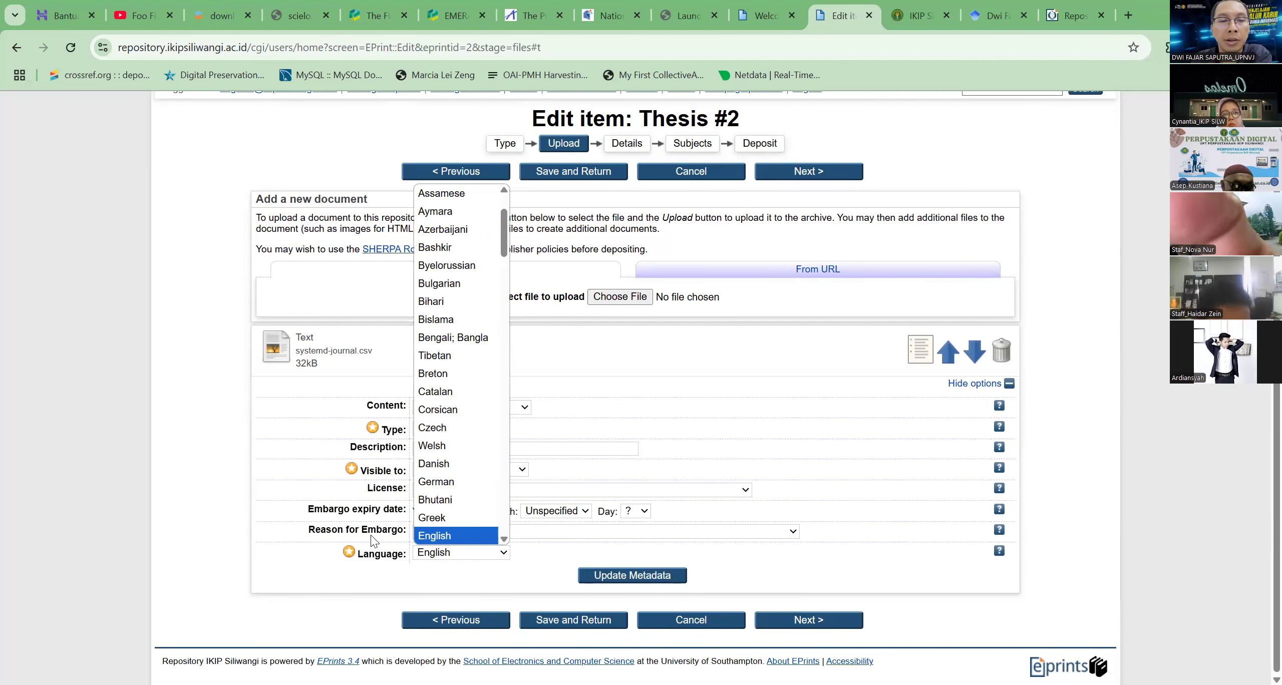
{"action": "left_click", "coordinate": [373, 540]}
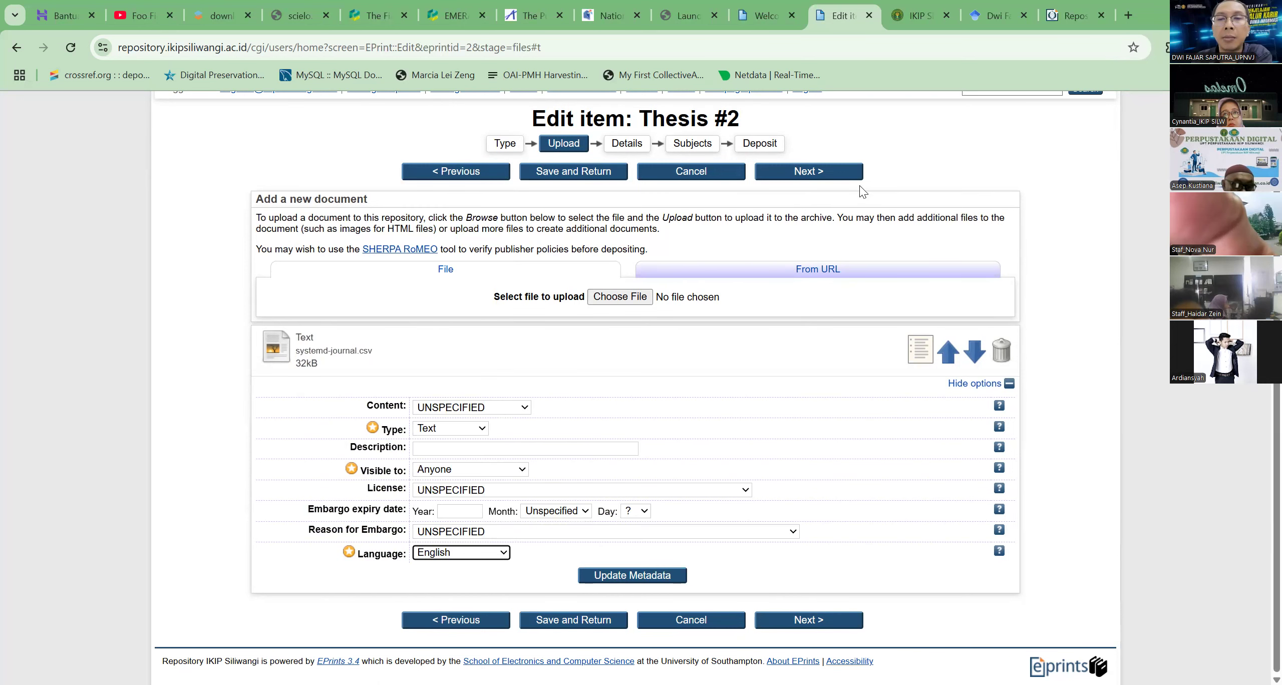
Continue to the details stage of the deposit and set the thesis type to Diploma
{"action": "left_click", "coordinate": [809, 175]}
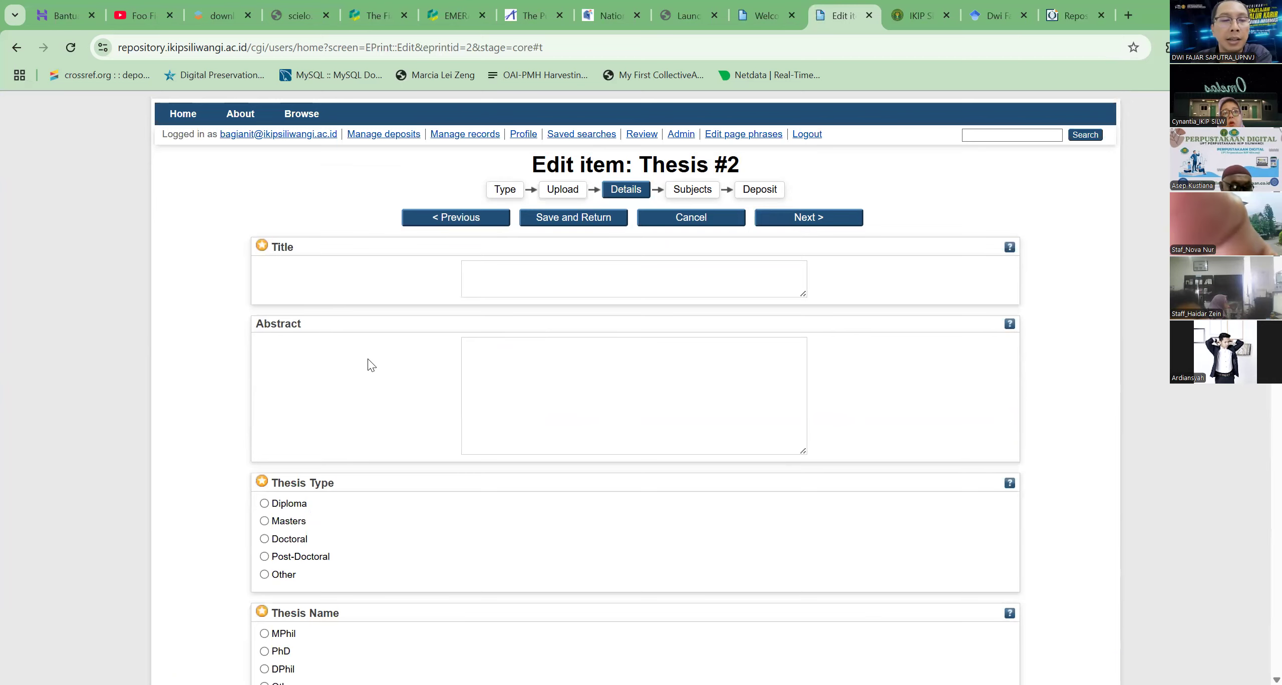
{"action": "scroll", "coordinate": [300, 363], "scroll_direction": "down", "scroll_amount": 3}
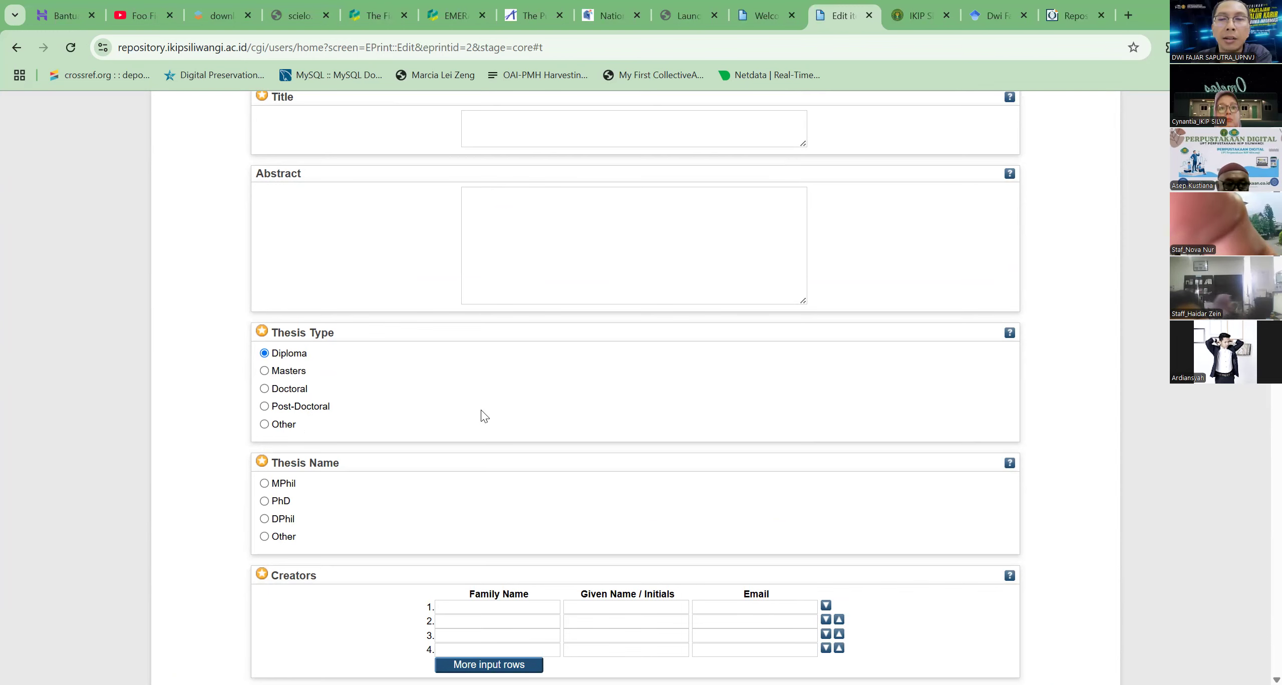
{"action": "scroll", "coordinate": [521, 414], "scroll_direction": "up", "scroll_amount": 5}
{"action": "scroll", "coordinate": [323, 366], "scroll_direction": "down", "scroll_amount": 5}
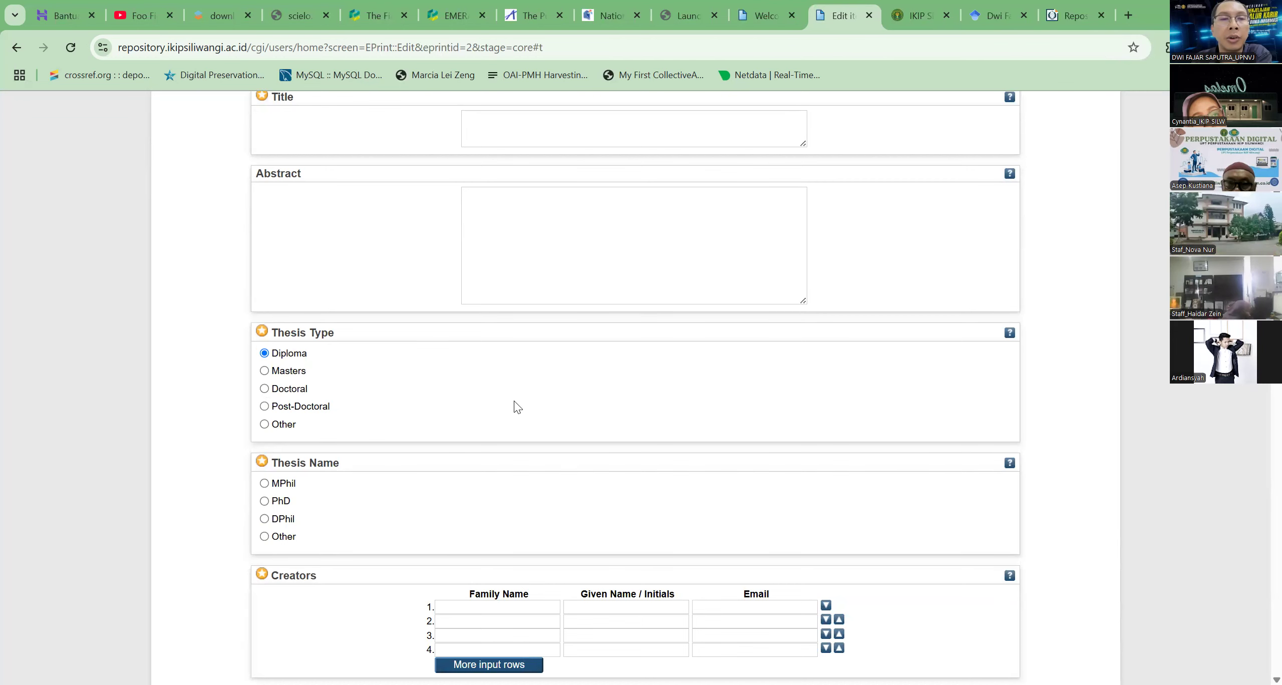
{"action": "scroll", "coordinate": [518, 407], "scroll_direction": "up", "scroll_amount": 3}
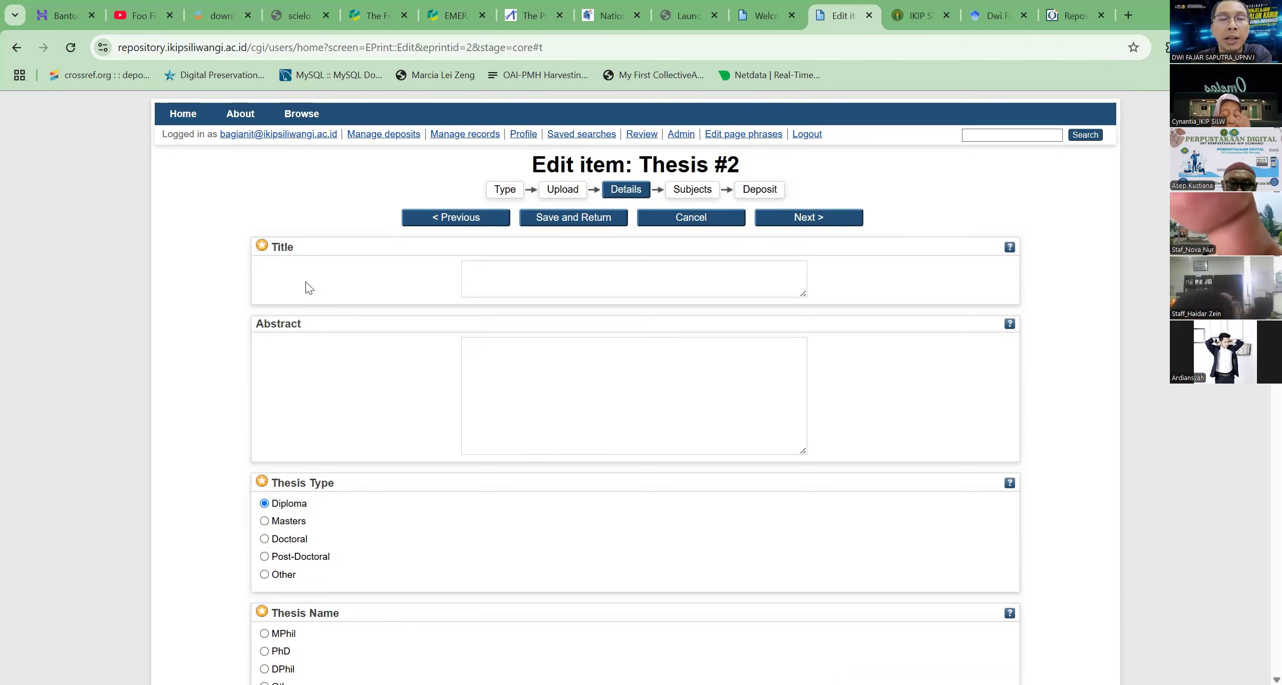
Review the title, abstract, thesis name, creators and contributors fields of the thesis details
{"action": "left_click", "coordinate": [495, 286]}
{"action": "scroll", "coordinate": [519, 293], "scroll_direction": "down", "scroll_amount": 3}
{"action": "key", "text": "Tab"}
{"action": "scroll", "coordinate": [435, 204], "scroll_direction": "down", "scroll_amount": 4}
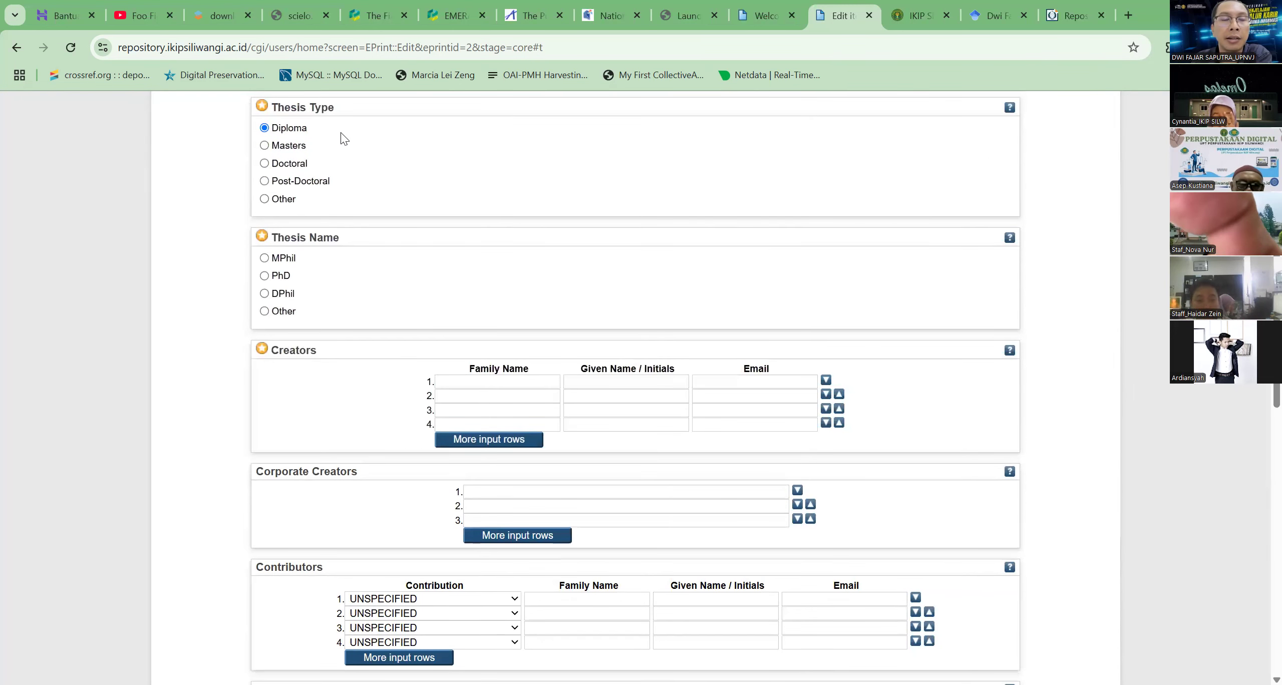
{"action": "scroll", "coordinate": [293, 186], "scroll_direction": "down", "scroll_amount": 1}
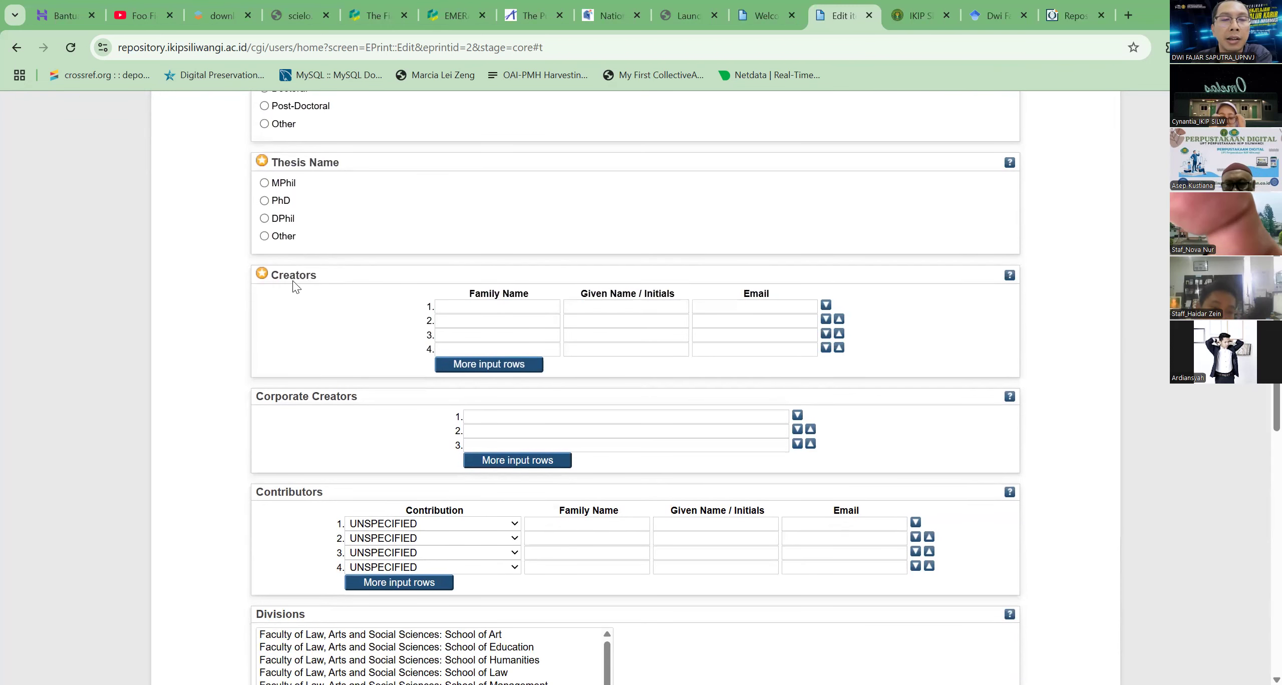
{"action": "scroll", "coordinate": [372, 404], "scroll_direction": "down", "scroll_amount": 4}
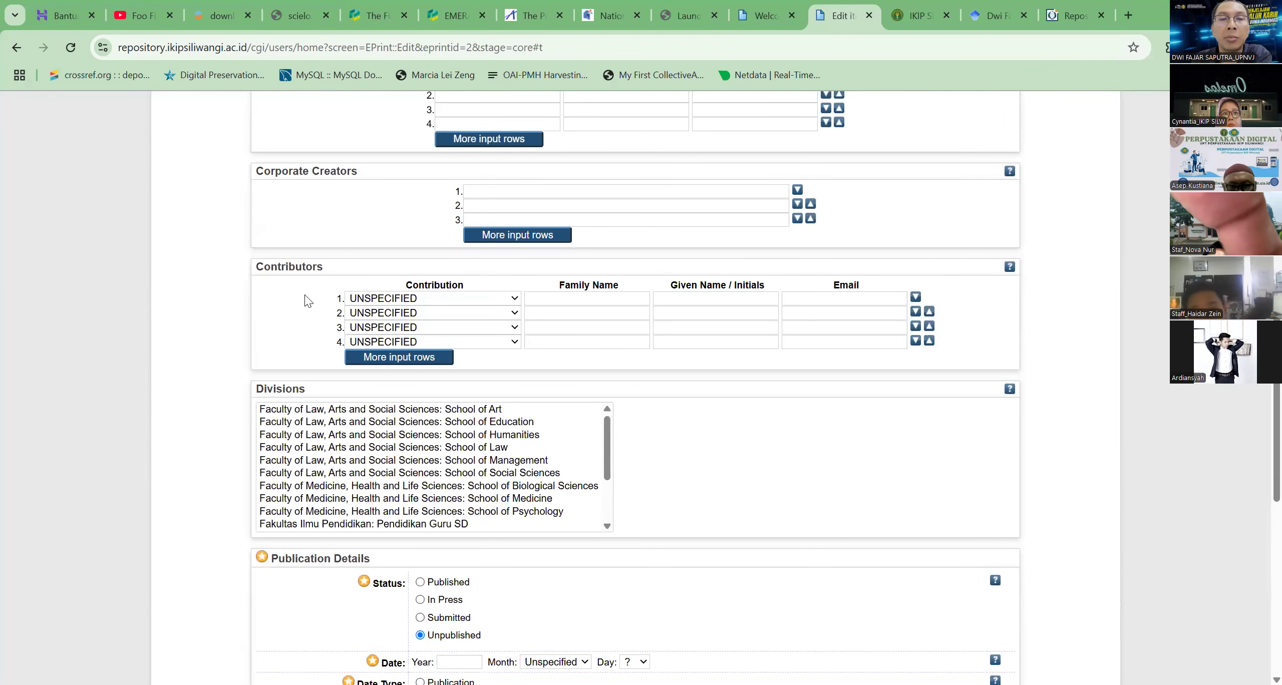
Assign the thesis to the division Fakultas Ilmu Pendidikan: Pendidikan Guru SD
{"action": "scroll", "coordinate": [307, 300], "scroll_direction": "down", "scroll_amount": 4}
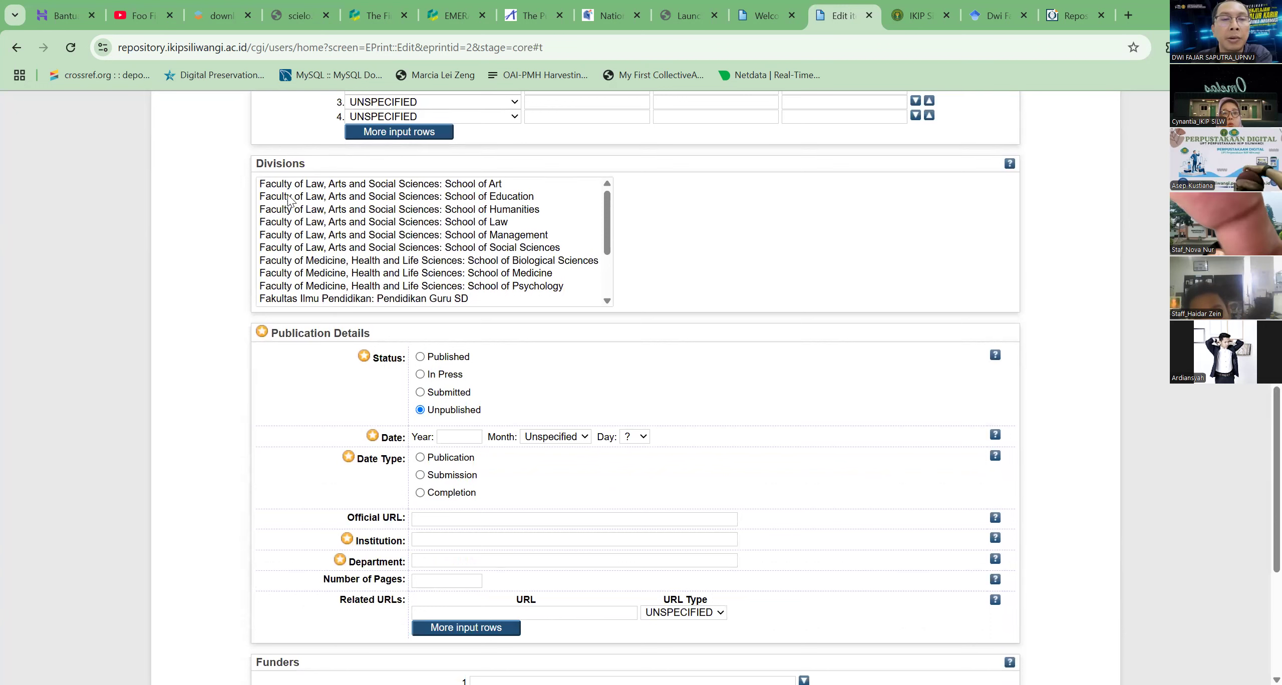
{"action": "scroll", "coordinate": [436, 276], "scroll_direction": "down", "scroll_amount": 3}
{"action": "left_click", "coordinate": [405, 223]}
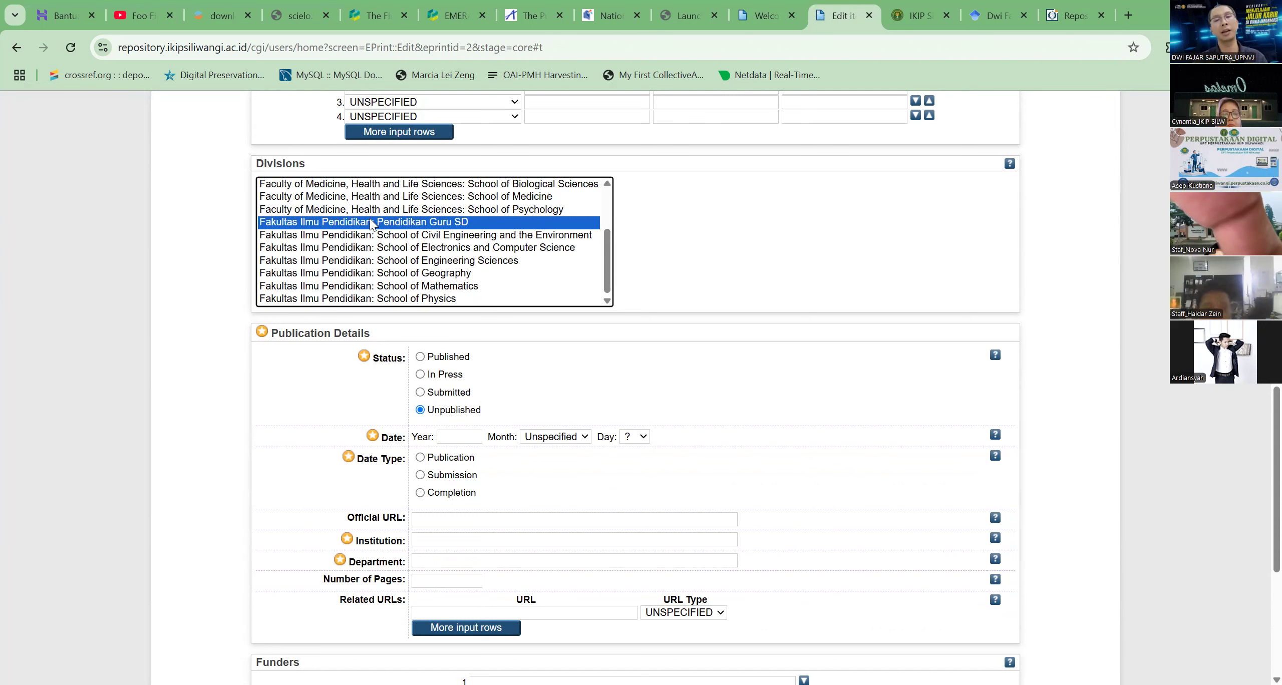
{"action": "key", "text": "alt+Tab"}
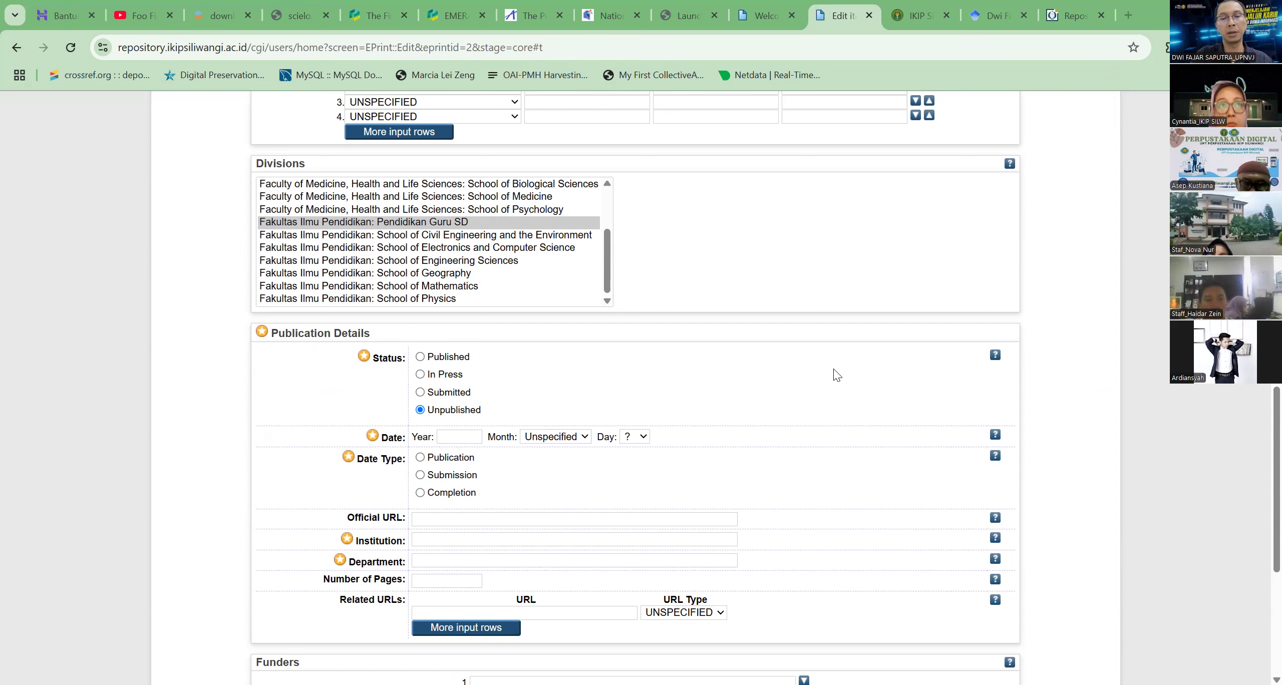
{"action": "left_click", "coordinate": [889, 389]}
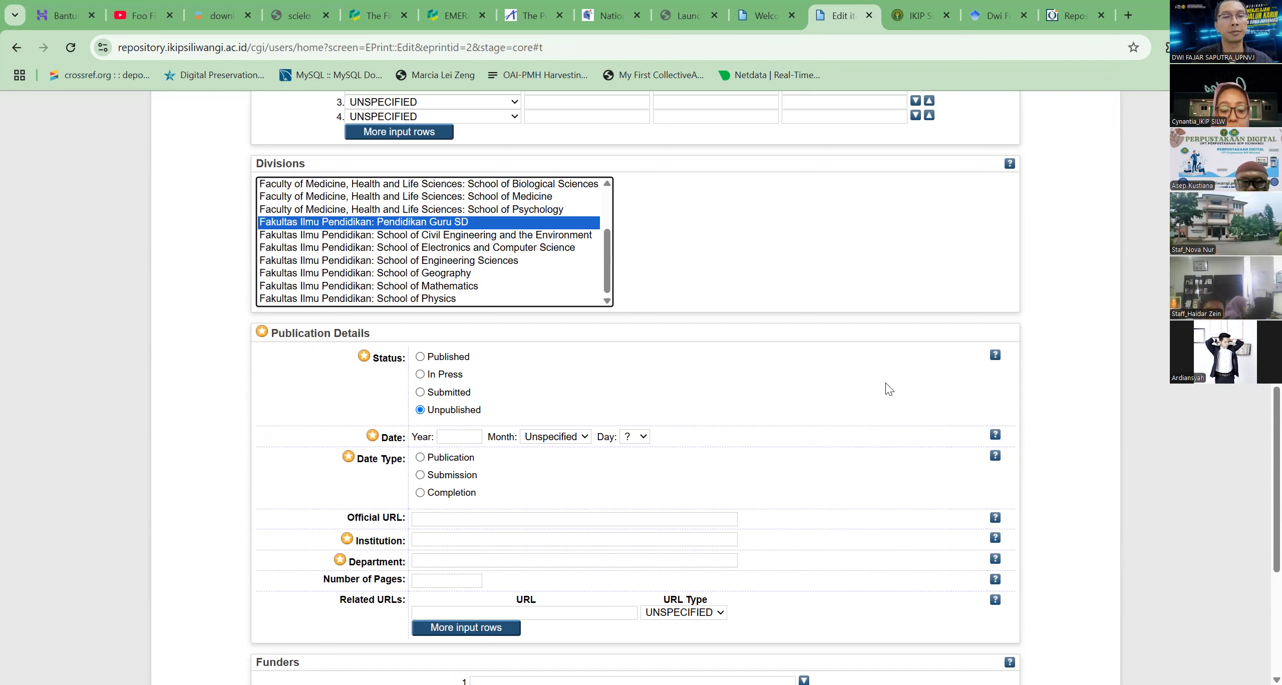
{"action": "left_click", "coordinate": [889, 389]}
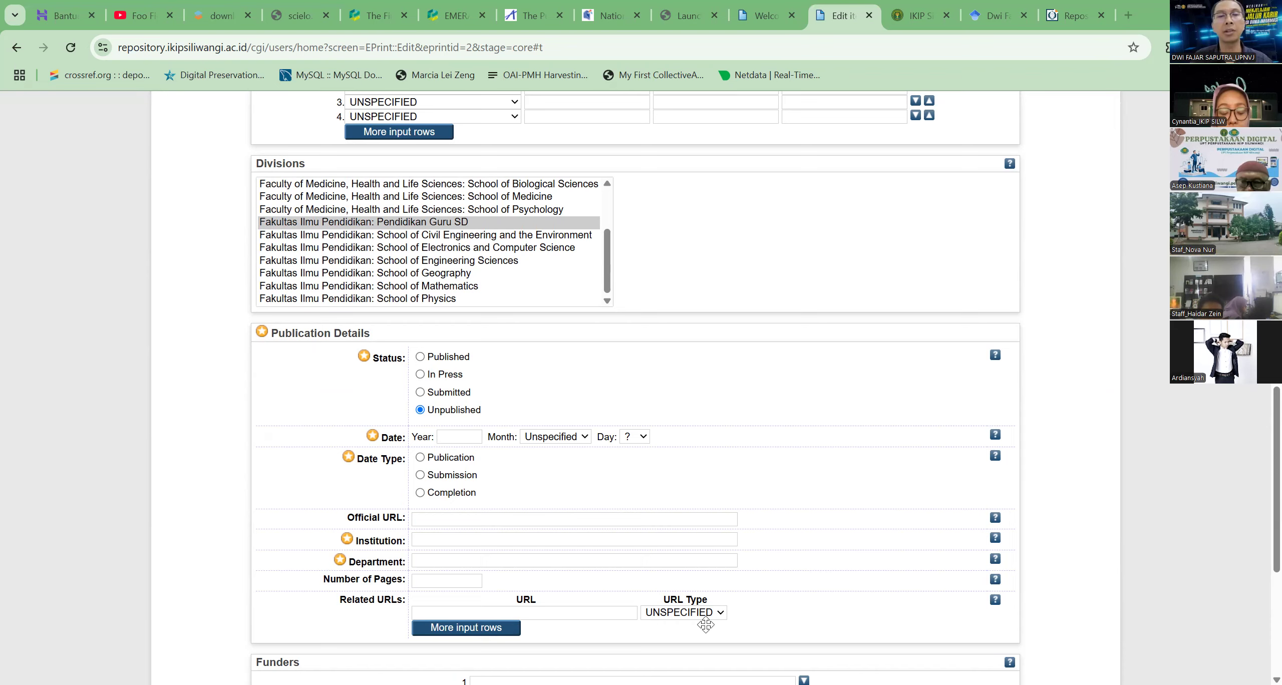
{"action": "scroll", "coordinate": [601, 424], "scroll_direction": "up", "scroll_amount": 20}
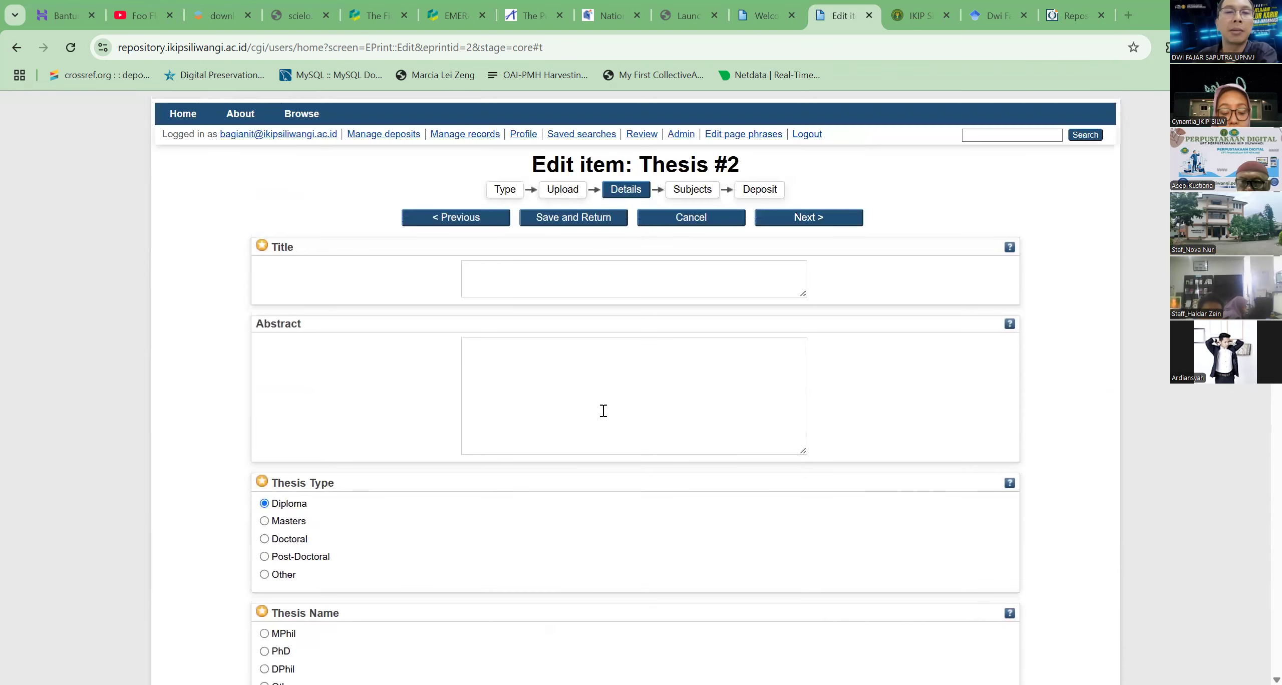
Return to the upload stage of the thesis deposit and upload systemd-journal from Downloads as a second document
{"action": "left_click", "coordinate": [571, 187]}
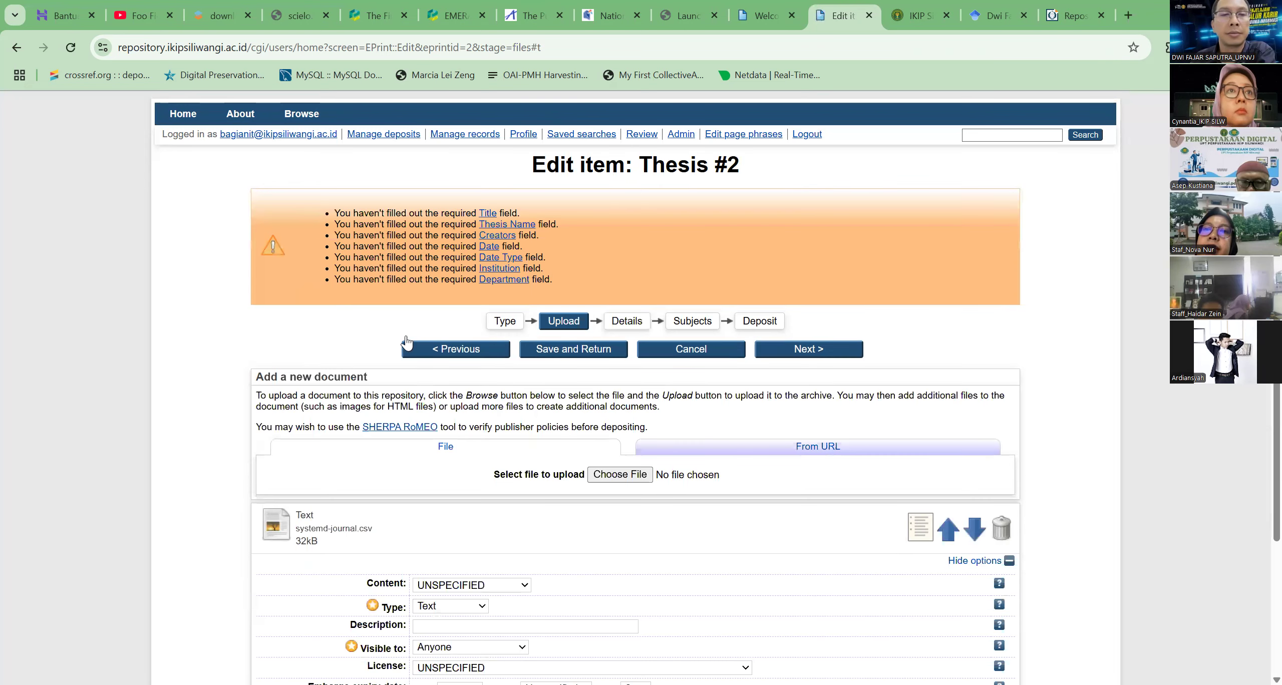
{"action": "scroll", "coordinate": [616, 331], "scroll_direction": "down", "scroll_amount": 2}
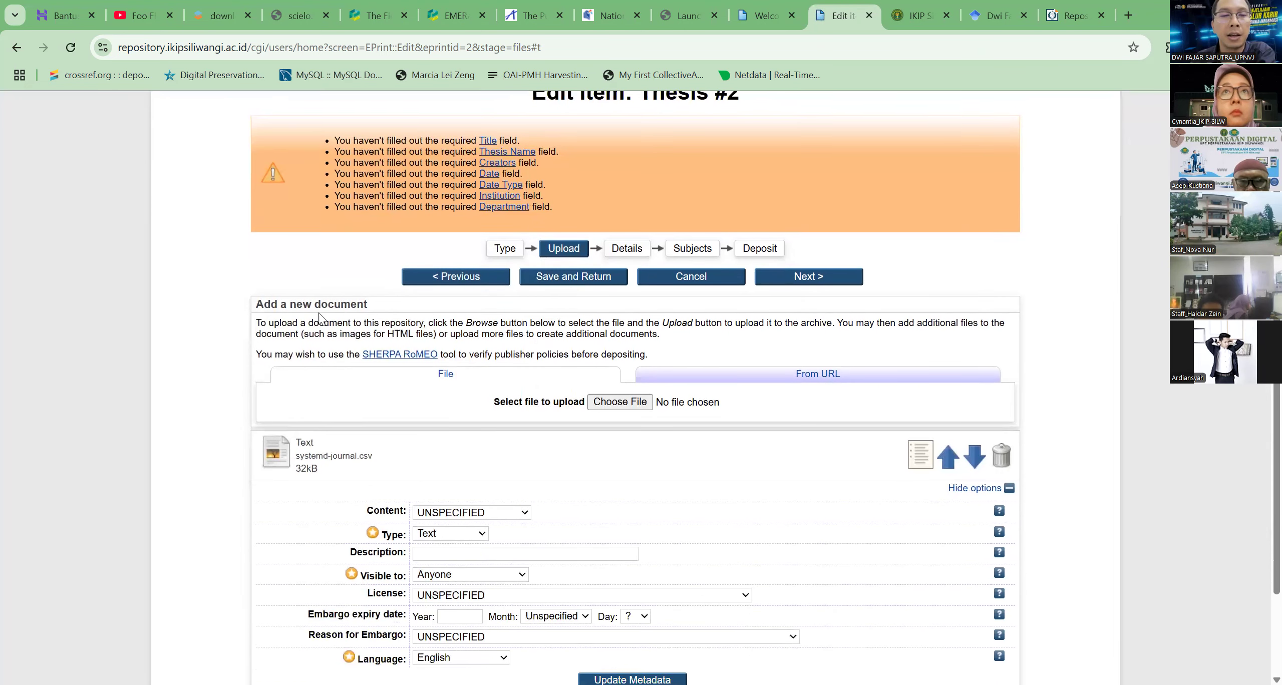
{"action": "scroll", "coordinate": [273, 383], "scroll_direction": "down", "scroll_amount": 2}
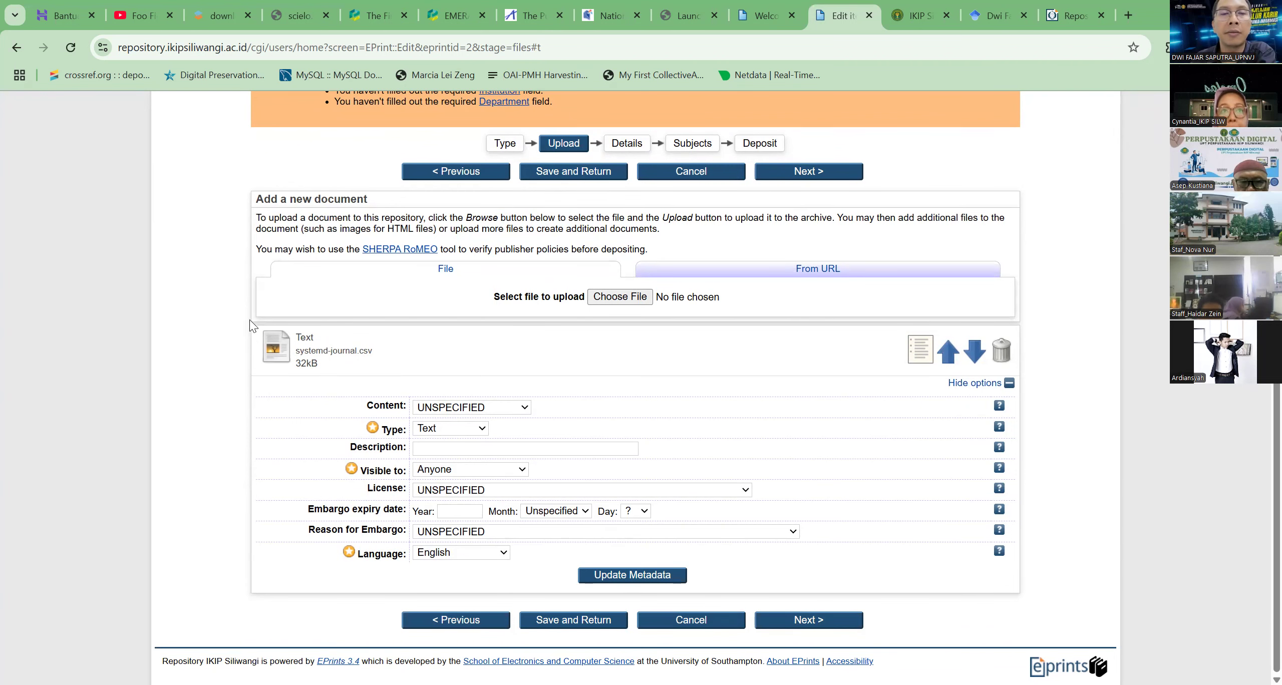
{"action": "left_click", "coordinate": [620, 297]}
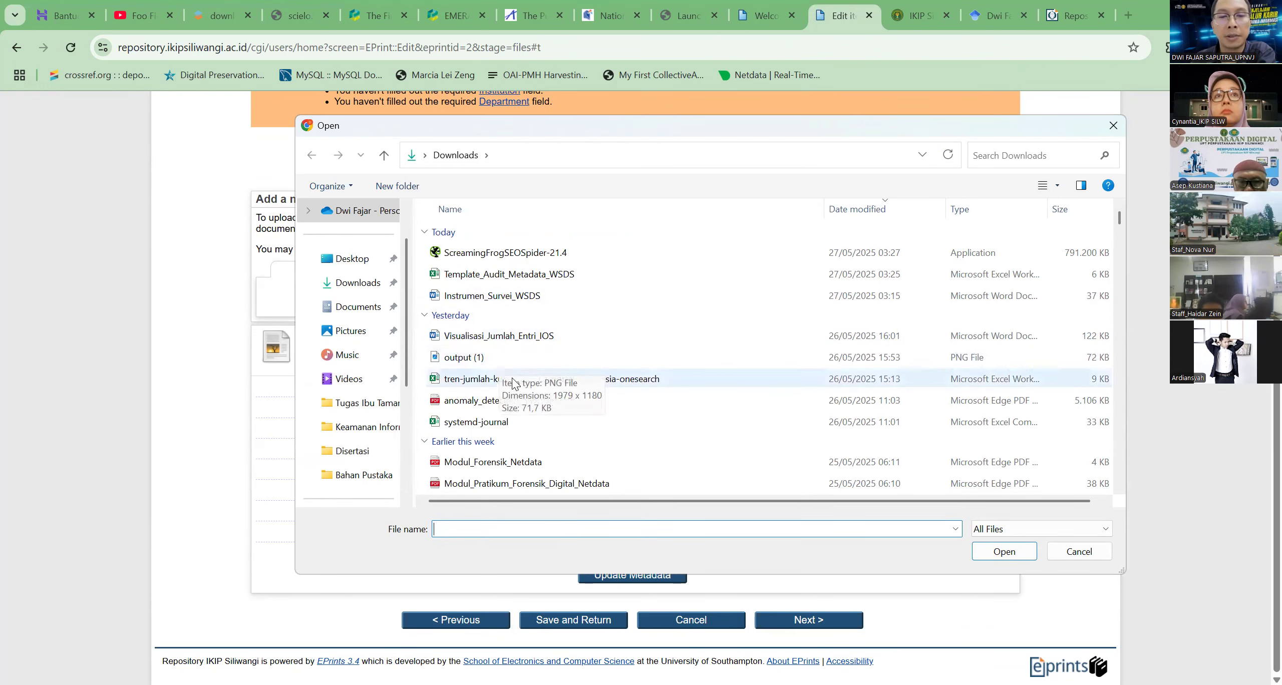
{"action": "left_click", "coordinate": [519, 427]}
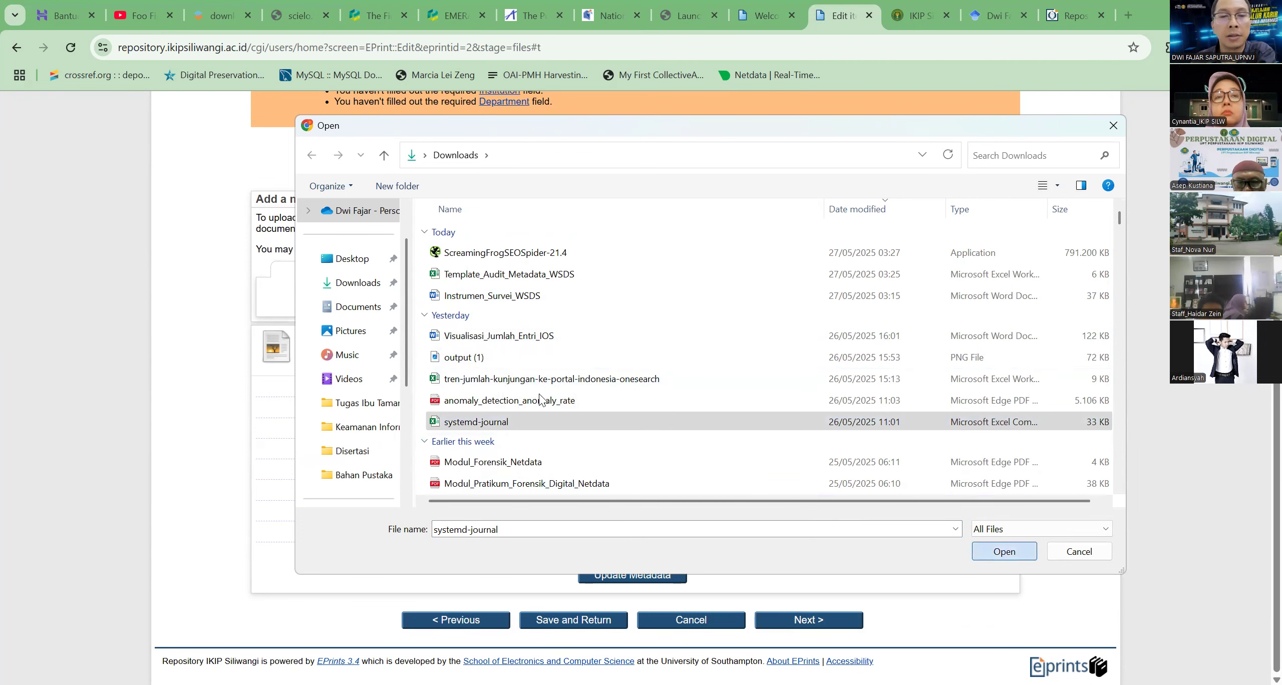
{"action": "key", "text": "Return"}
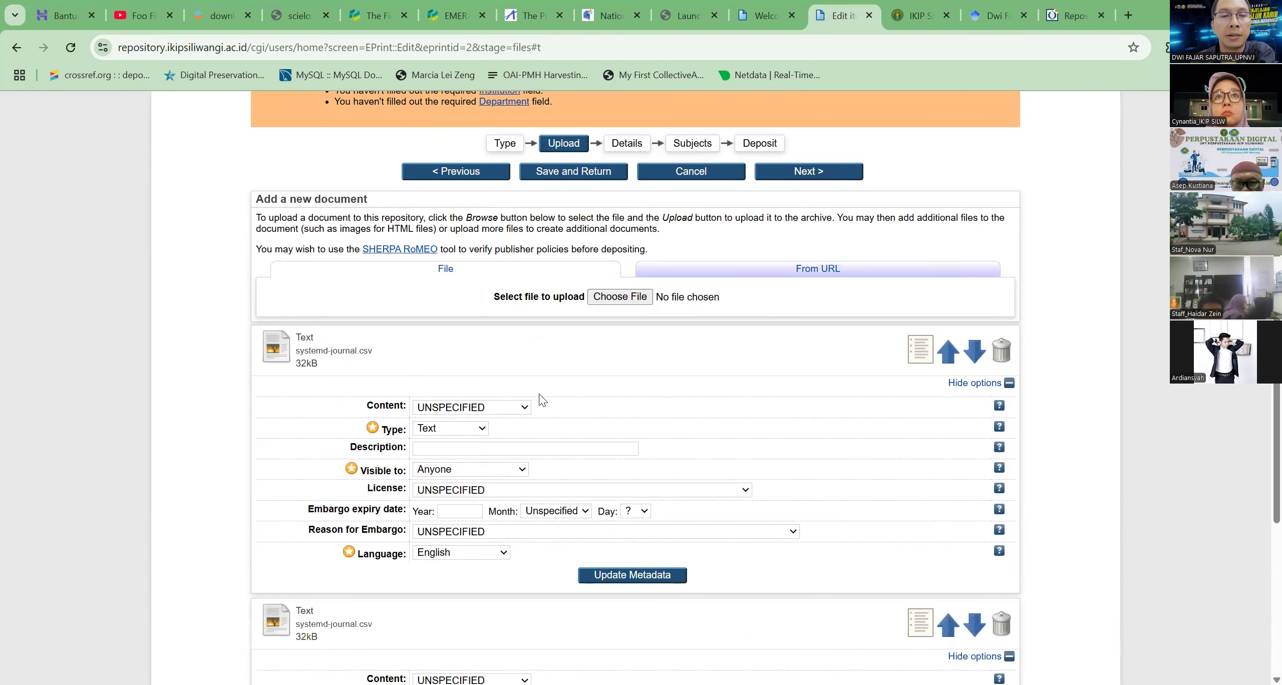
Make the second uploaded document visible to Registered users only and continue to the details stage
{"action": "scroll", "coordinate": [539, 400], "scroll_direction": "down", "scroll_amount": 3}
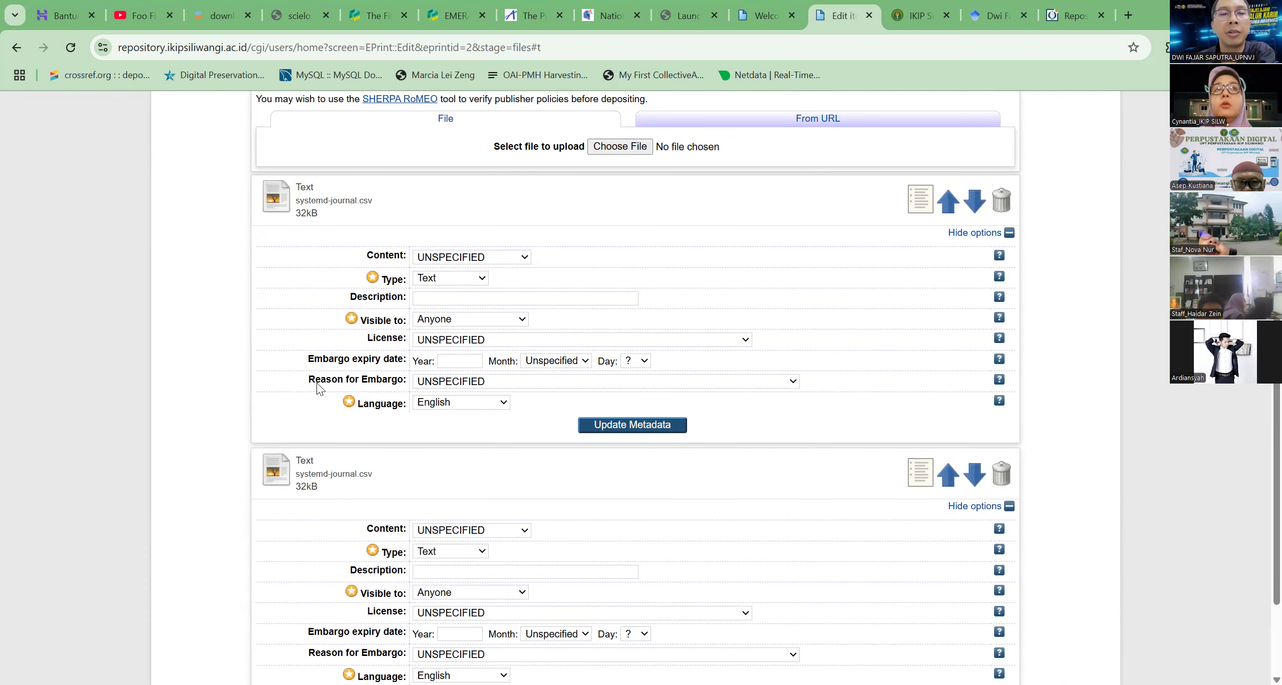
{"action": "scroll", "coordinate": [322, 391], "scroll_direction": "down", "scroll_amount": 2}
{"action": "scroll", "coordinate": [322, 441], "scroll_direction": "down", "scroll_amount": 1}
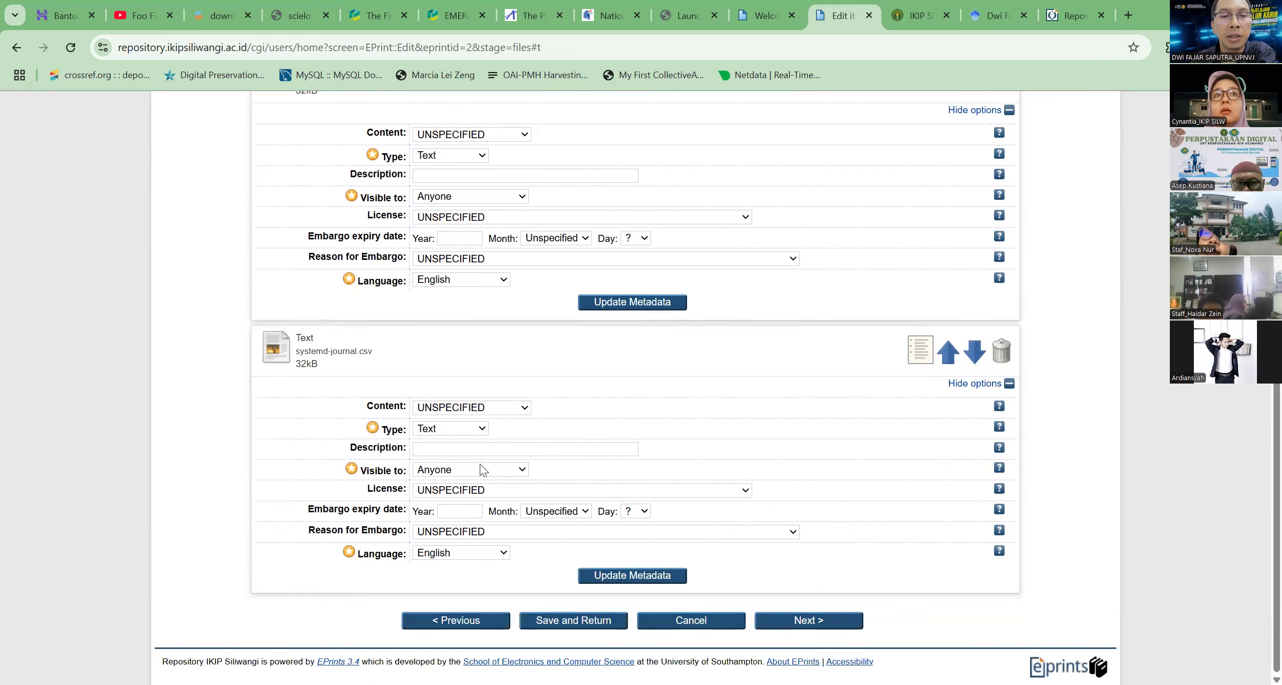
{"action": "left_click", "coordinate": [440, 198]}
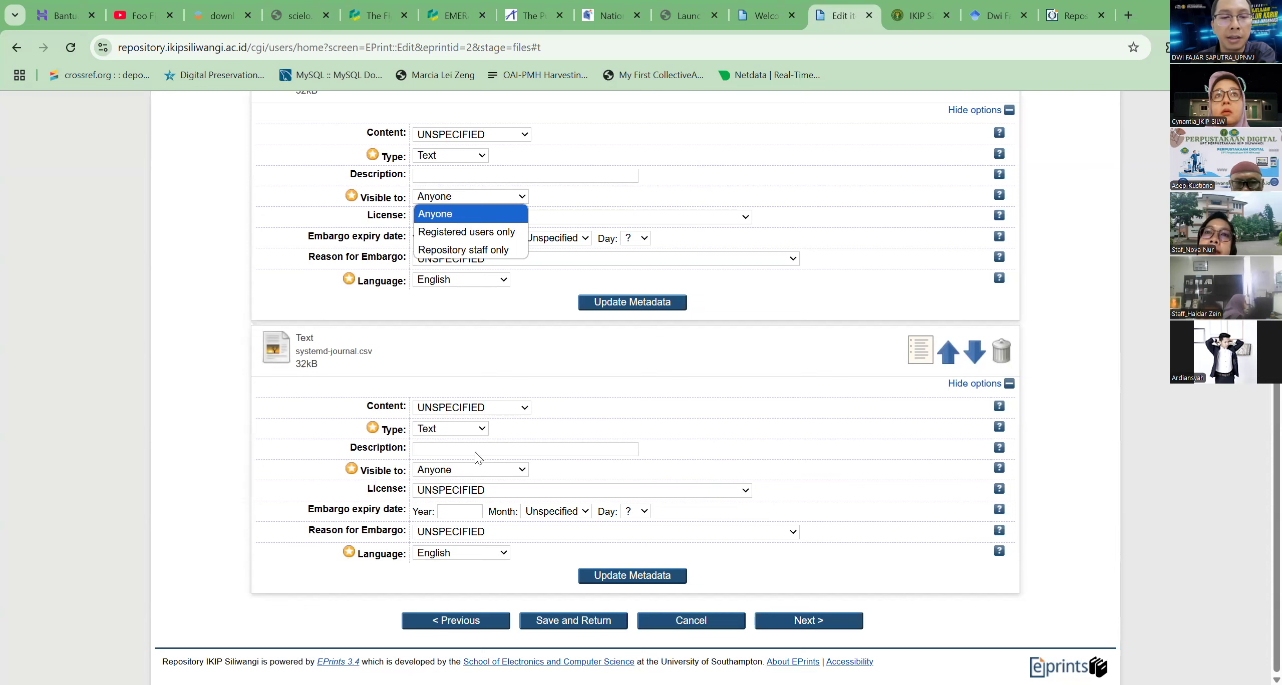
{"action": "left_click", "coordinate": [475, 469]}
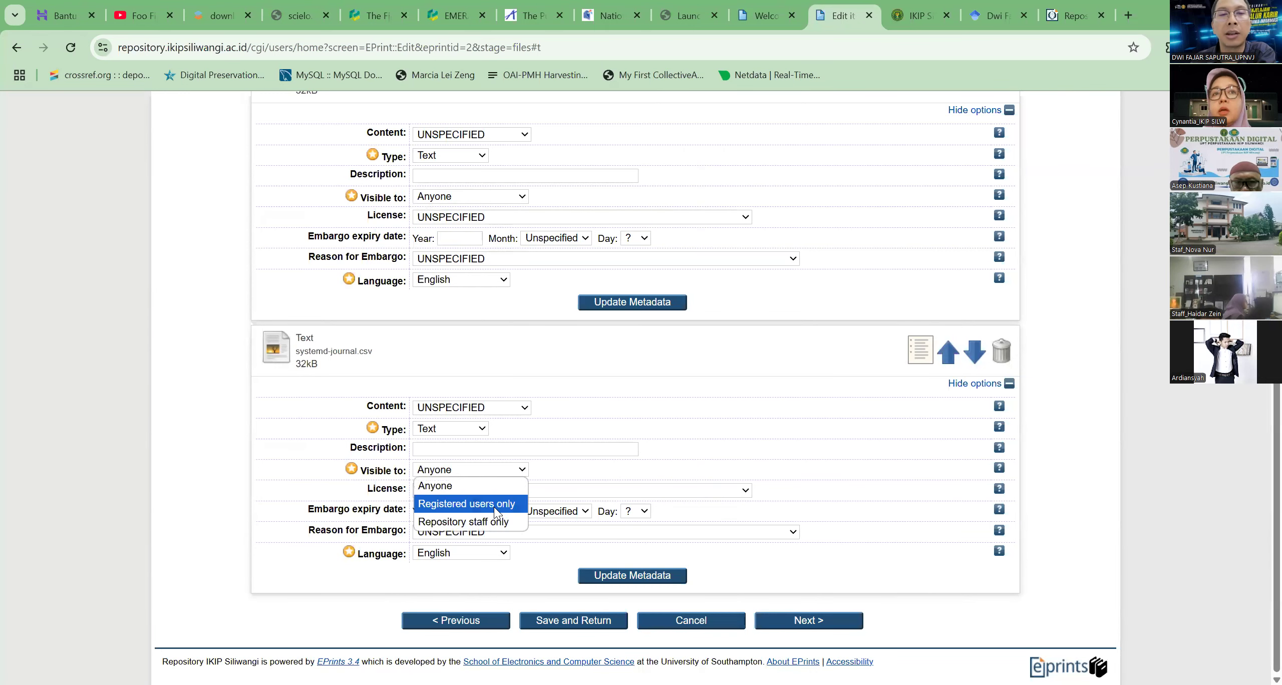
{"action": "left_click", "coordinate": [495, 503]}
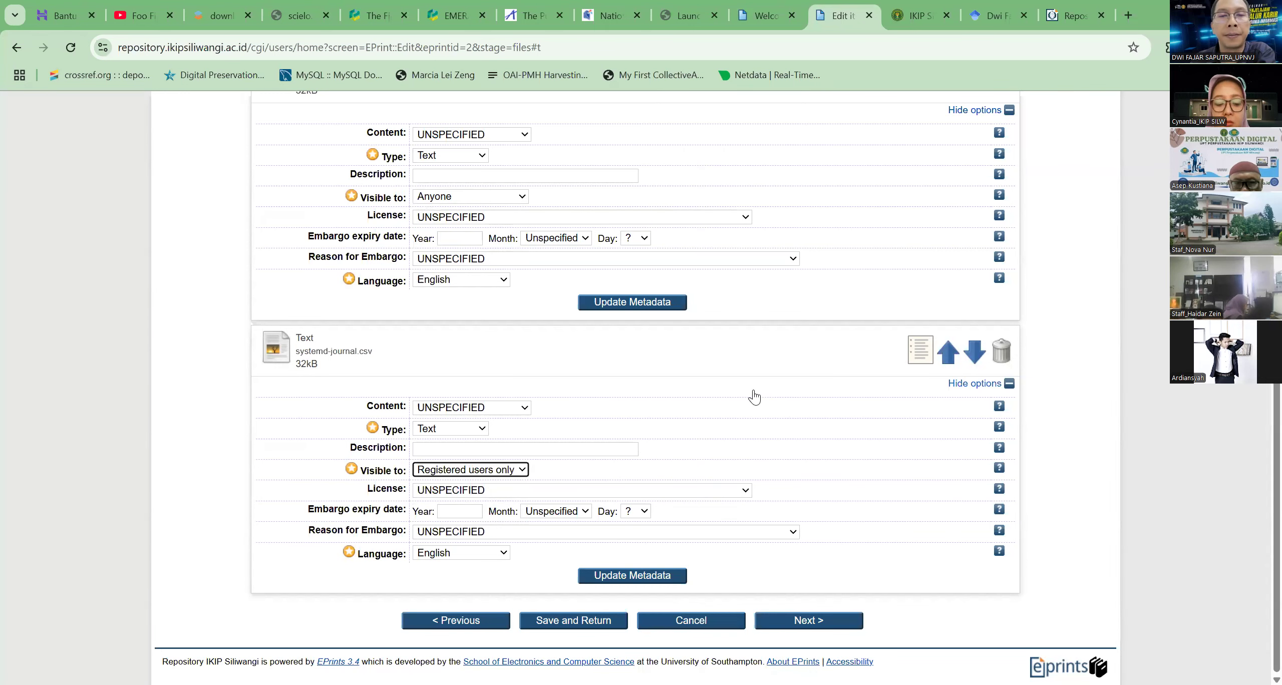
{"action": "scroll", "coordinate": [750, 397], "scroll_direction": "up", "scroll_amount": 5}
{"action": "scroll", "coordinate": [749, 397], "scroll_direction": "down", "scroll_amount": 5}
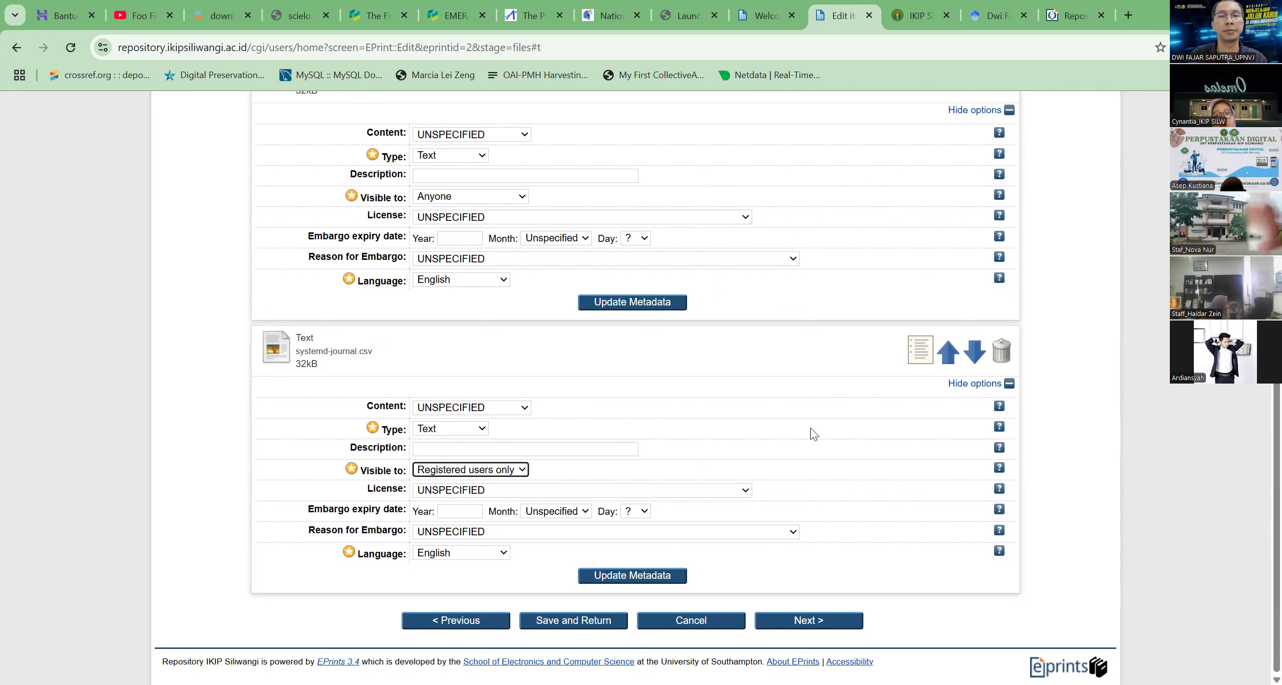
{"action": "left_click", "coordinate": [814, 433]}
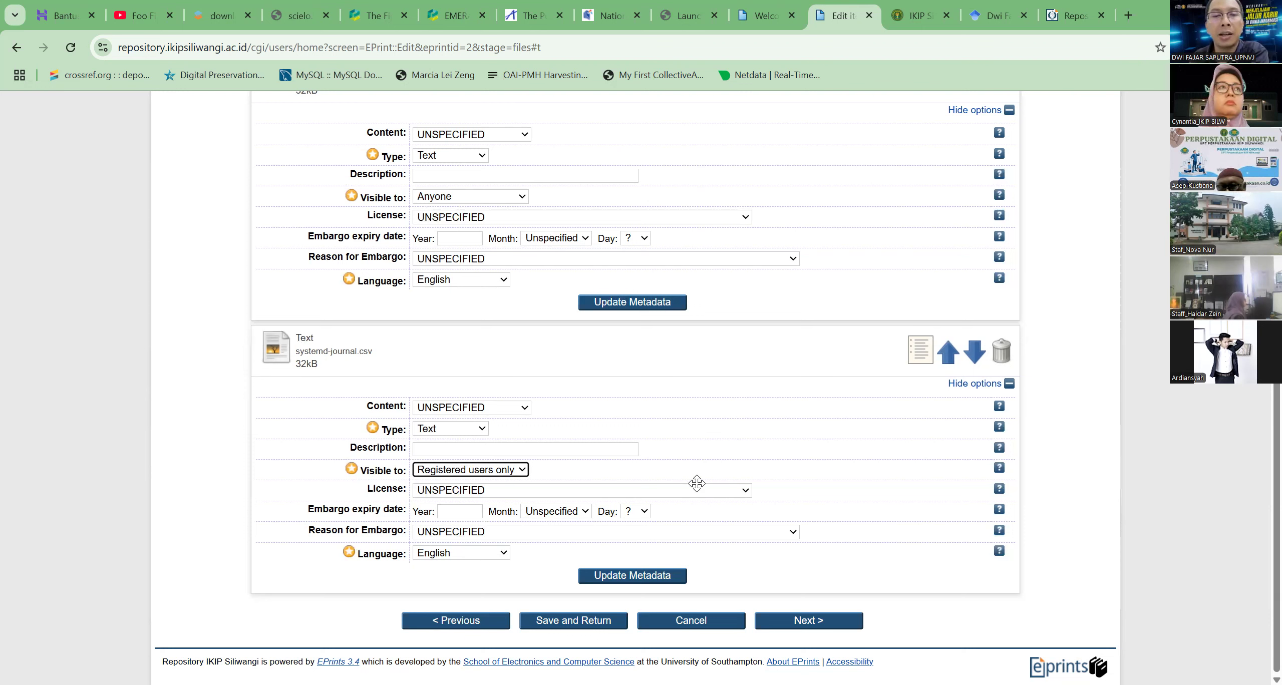
{"action": "left_click", "coordinate": [623, 303]}
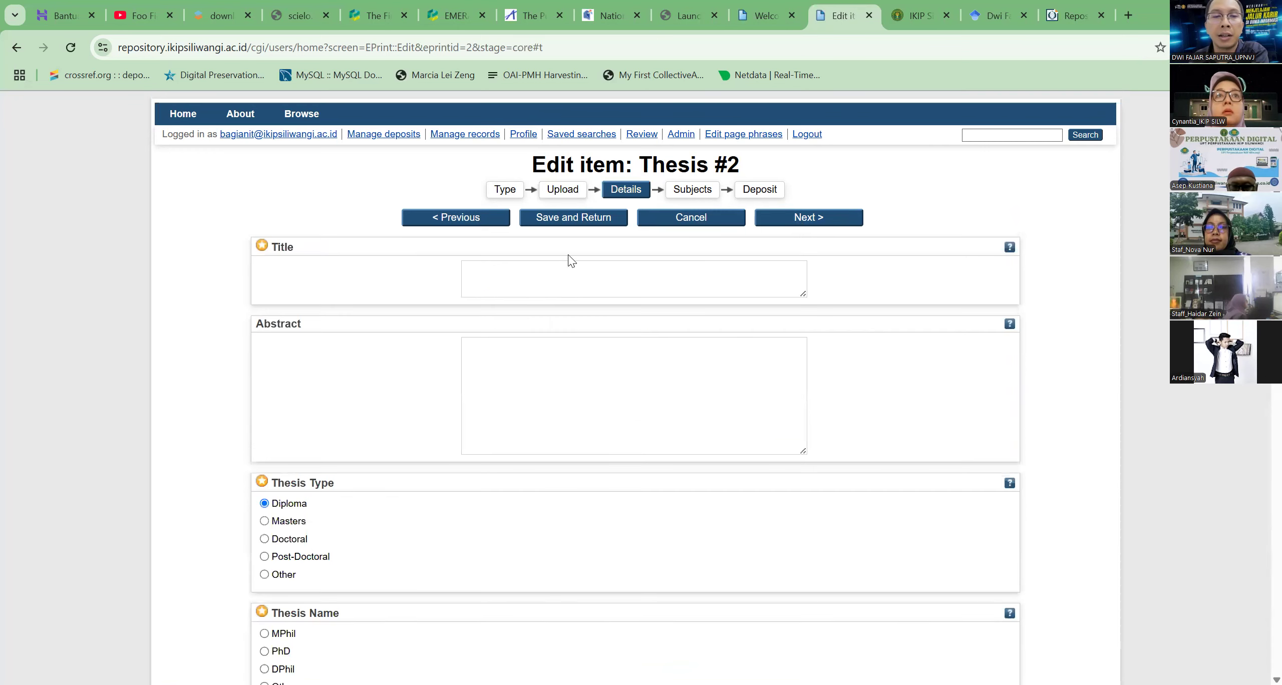
Title the thesis "tes", choose DPhil as its thesis name and enter the first creator's family name
{"action": "left_click", "coordinate": [487, 280]}
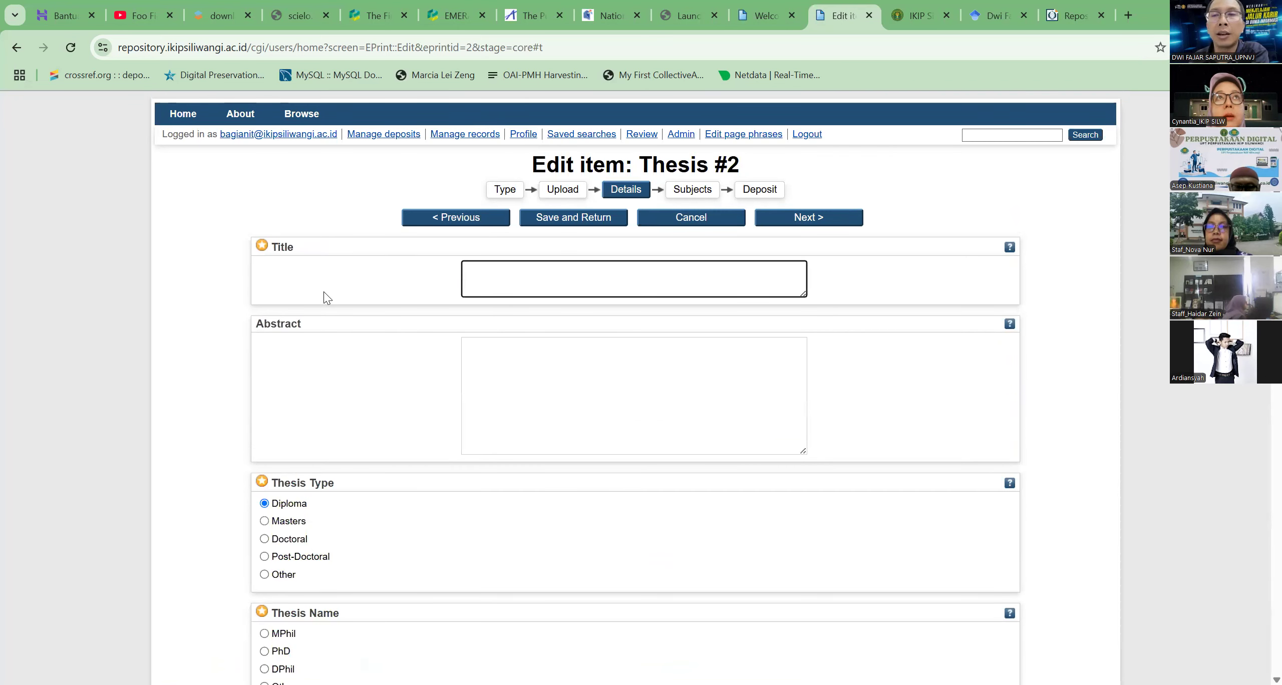
{"action": "type", "text": "tes"}
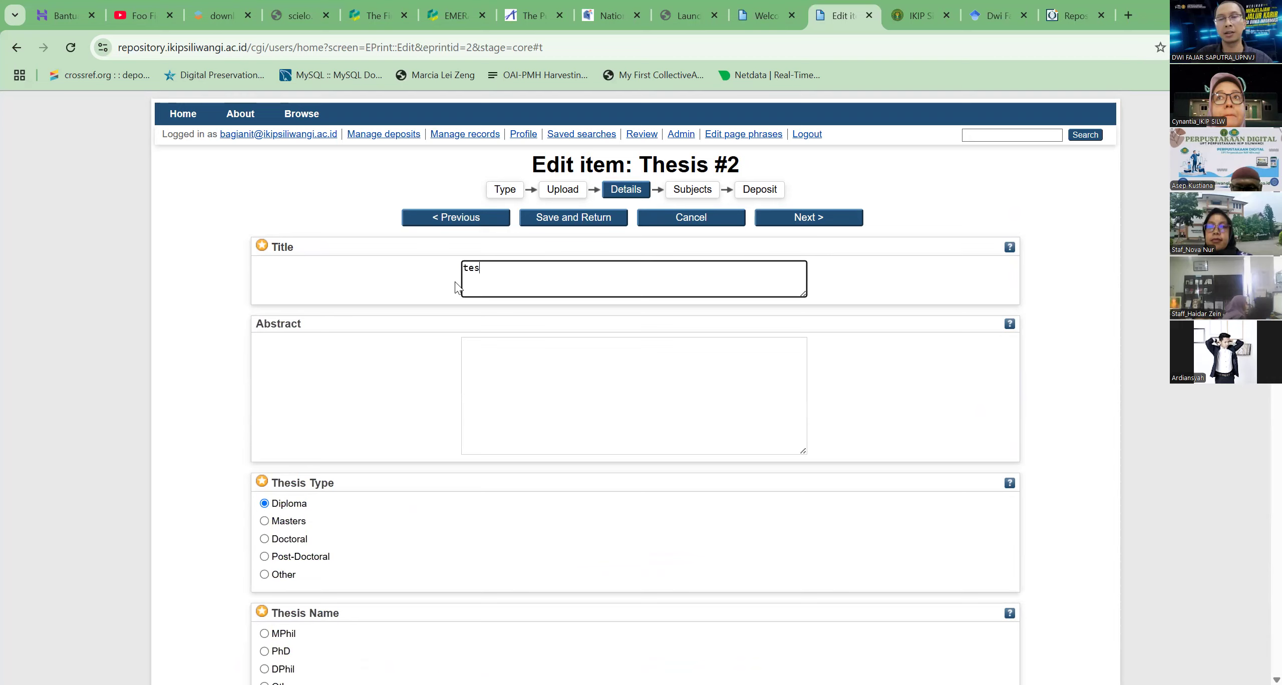
{"action": "scroll", "coordinate": [379, 427], "scroll_direction": "down", "scroll_amount": 2}
{"action": "scroll", "coordinate": [370, 426], "scroll_direction": "down", "scroll_amount": 6}
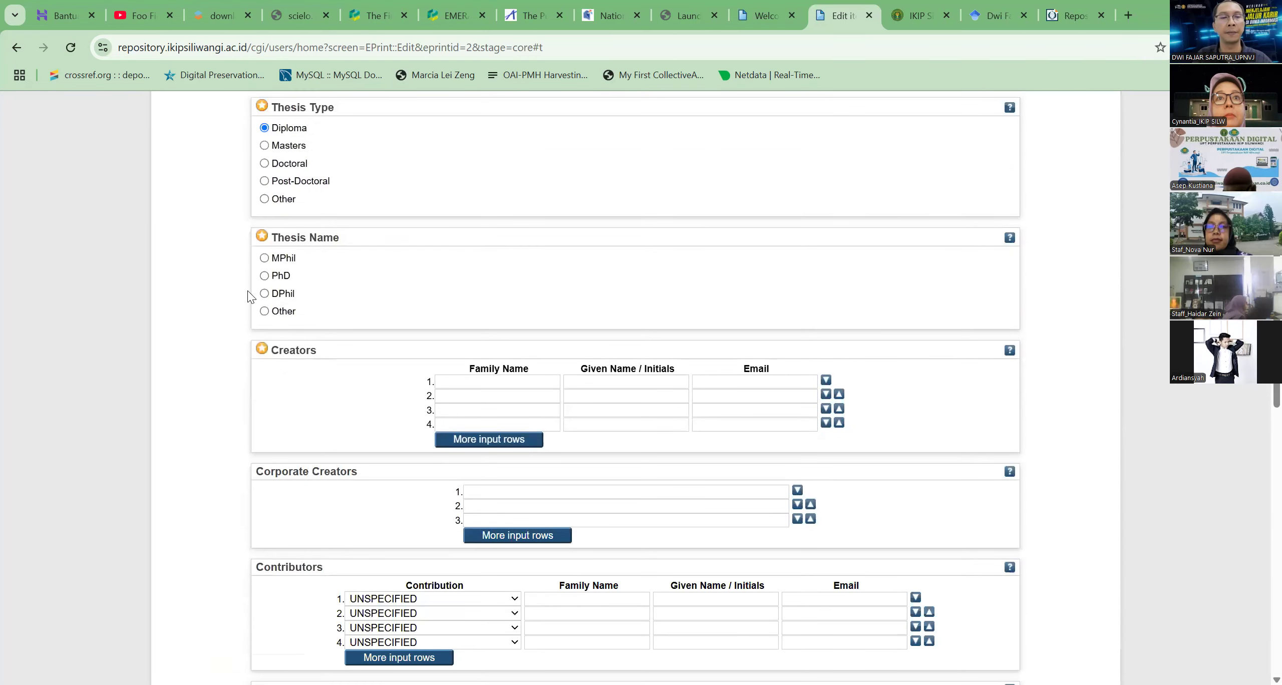
{"action": "left_click", "coordinate": [265, 294]}
Set the publication status to Published, dated 1 January 2025, with Publication as the date type
{"action": "scroll", "coordinate": [481, 300], "scroll_direction": "down", "scroll_amount": 3}
{"action": "scroll", "coordinate": [485, 224], "scroll_direction": "down", "scroll_amount": 8}
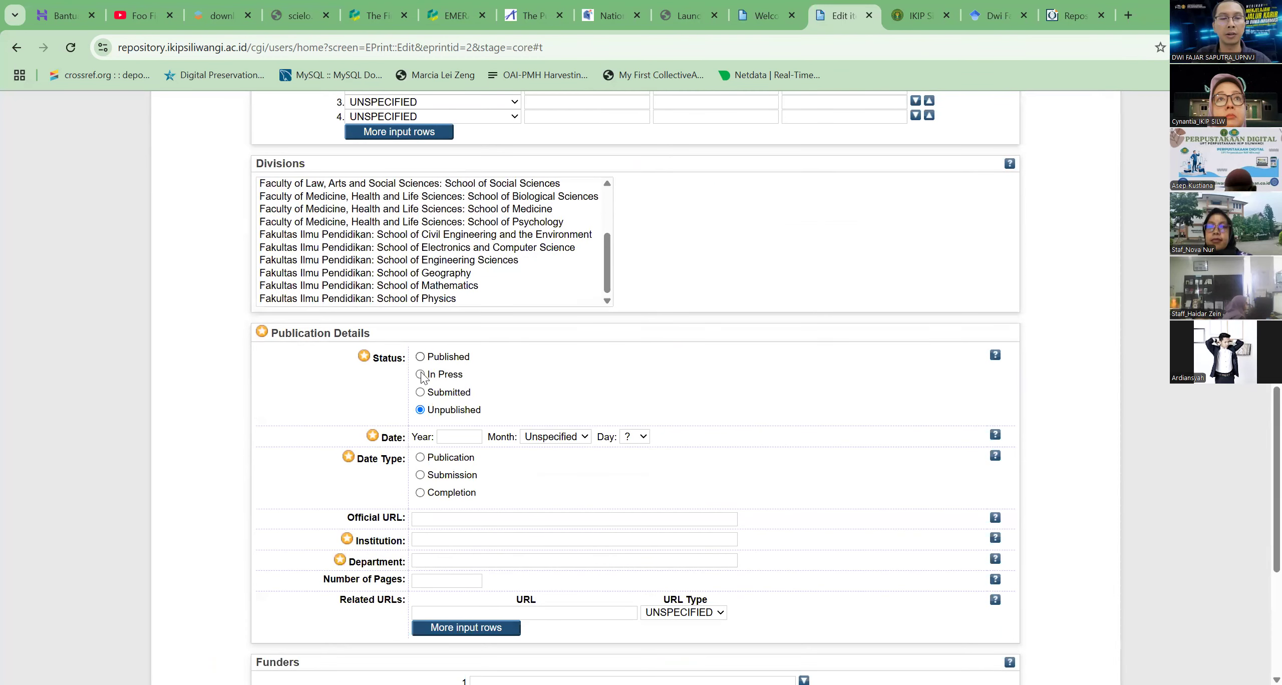
{"action": "left_click", "coordinate": [421, 357]}
{"action": "scroll", "coordinate": [441, 401], "scroll_direction": "down", "scroll_amount": 3}
{"action": "left_click", "coordinate": [461, 288]}
{"action": "type", "text": "2025"}
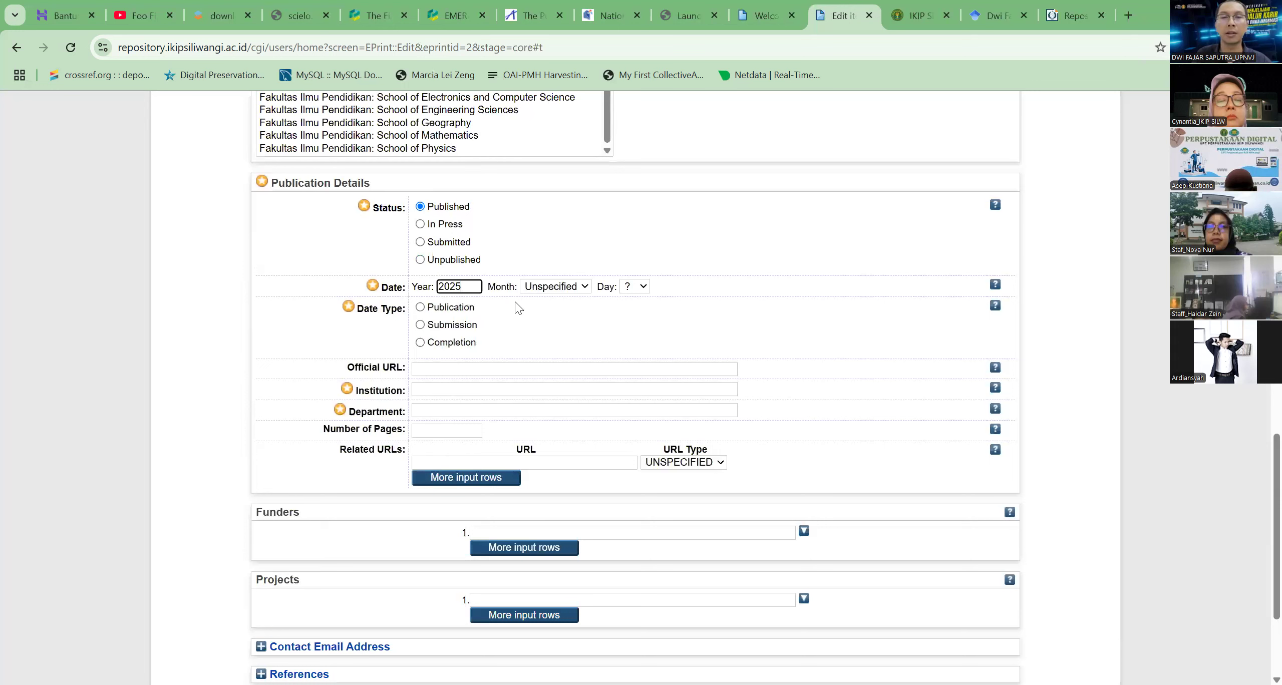
{"action": "left_click", "coordinate": [562, 287]}
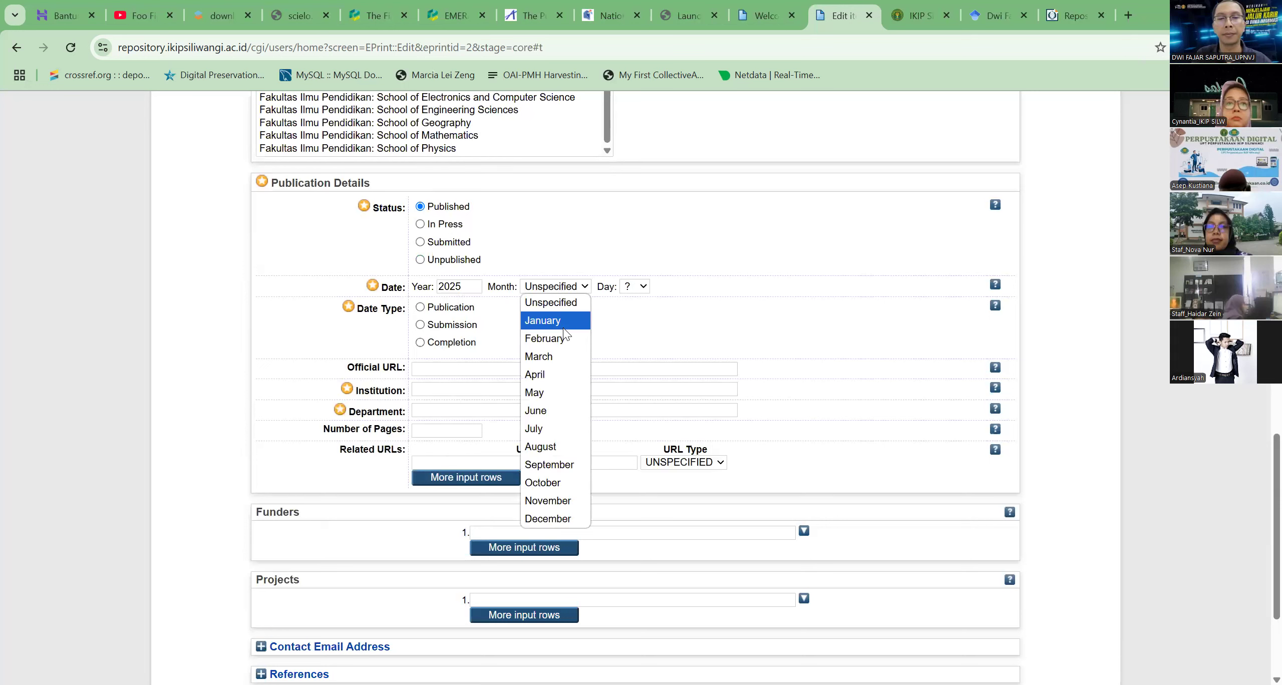
{"action": "left_click", "coordinate": [563, 327]}
{"action": "left_click", "coordinate": [635, 287]}
{"action": "left_click", "coordinate": [631, 321]}
{"action": "left_click", "coordinate": [420, 307]}
Enter IKIP as both the institution and the department, and try to continue to the subjects stage
{"action": "left_click", "coordinate": [417, 389]}
{"action": "type", "text": "IKIP"}
{"action": "key", "text": "Tab"}
{"action": "key", "text": "Tab"}
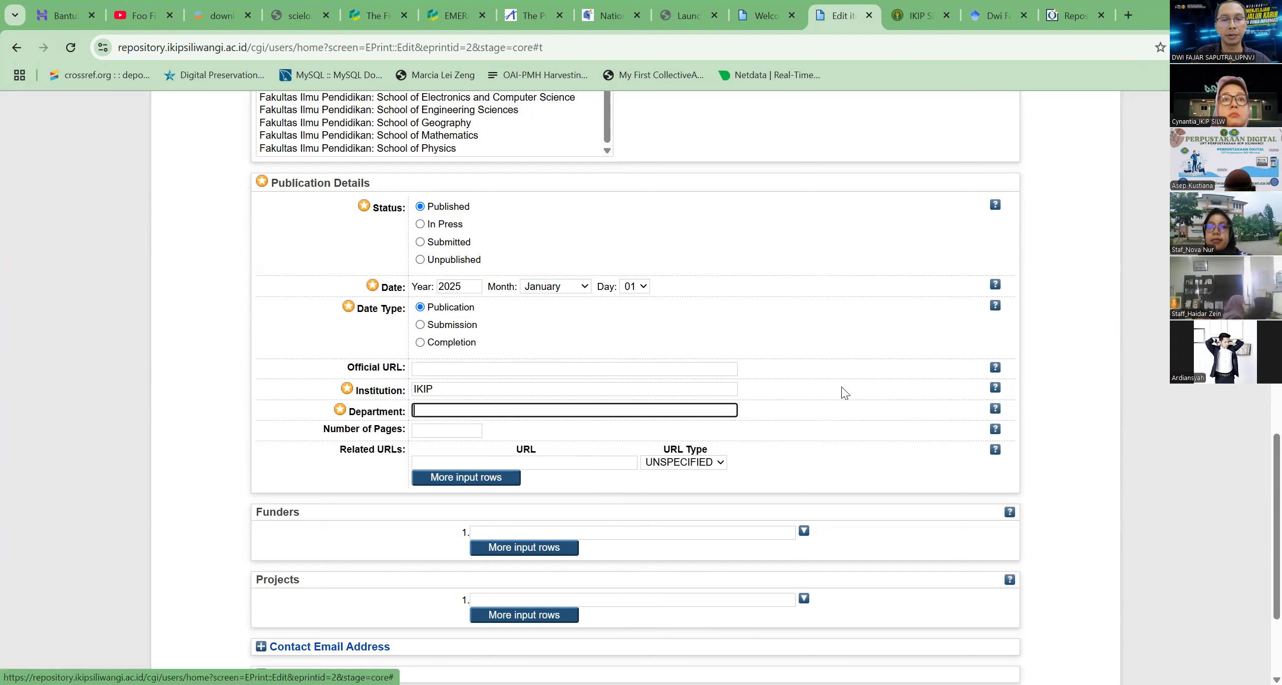
{"action": "type", "text": "IKIP"}
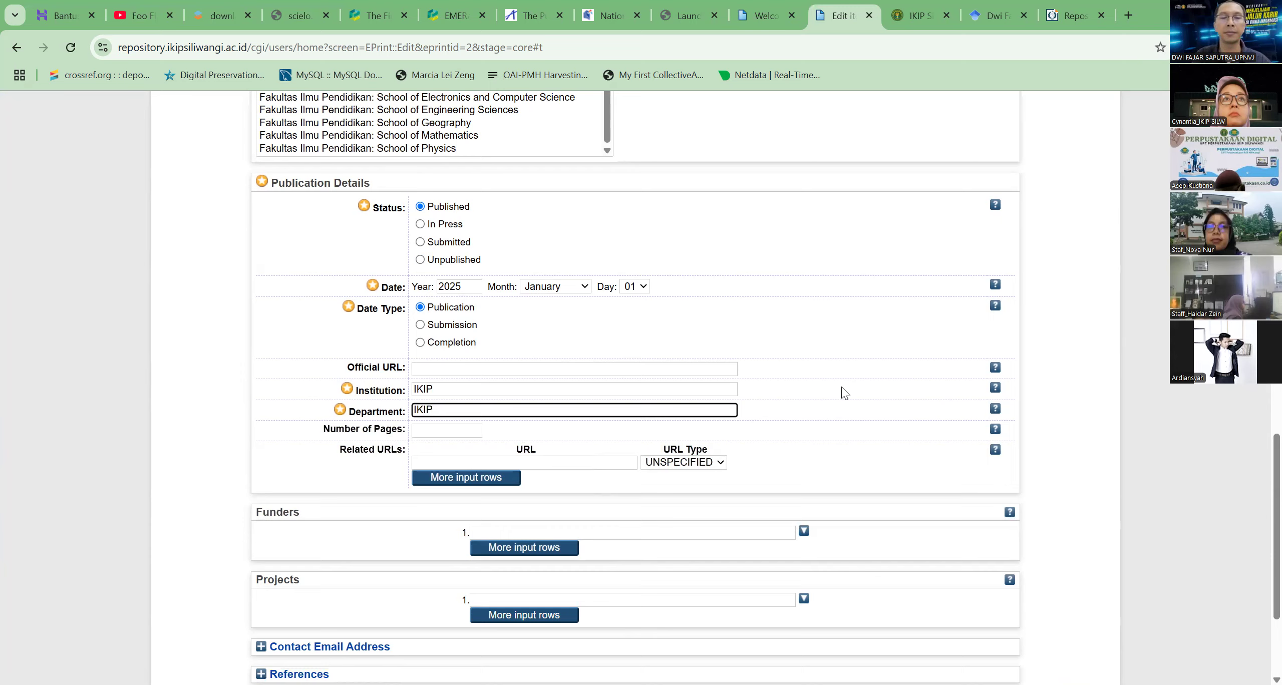
{"action": "scroll", "coordinate": [845, 392], "scroll_direction": "down", "scroll_amount": 3}
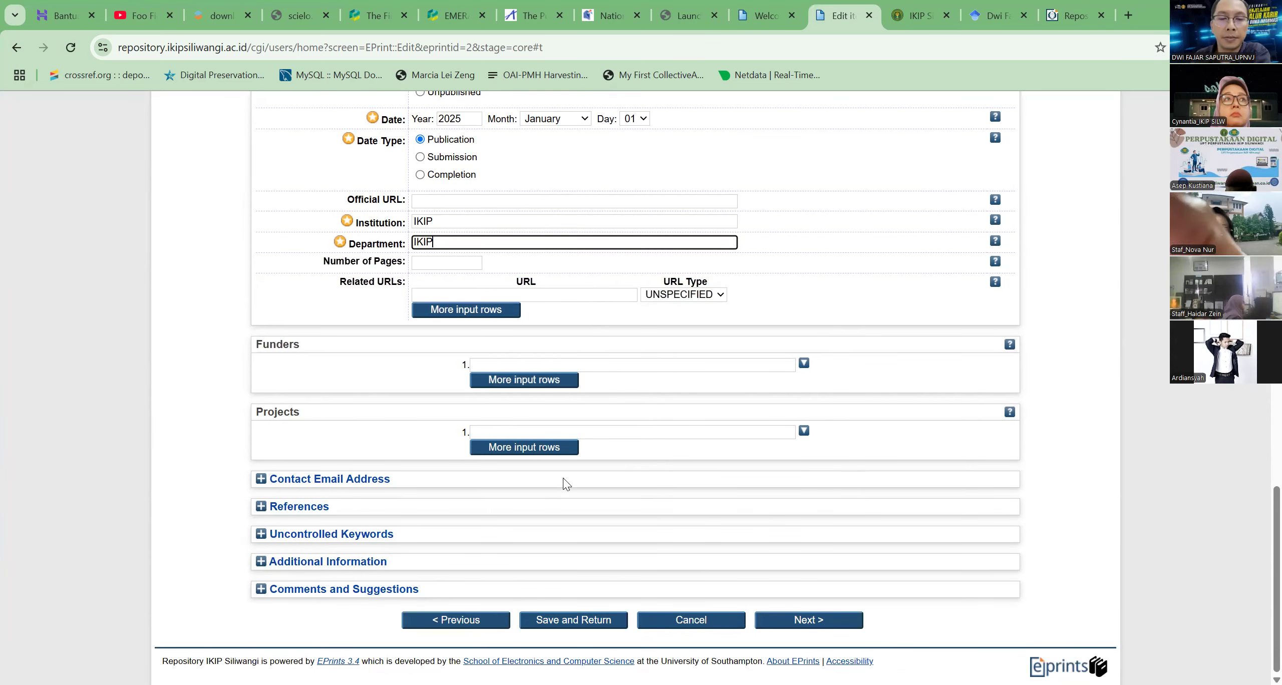
{"action": "scroll", "coordinate": [688, 411], "scroll_direction": "up", "scroll_amount": 20}
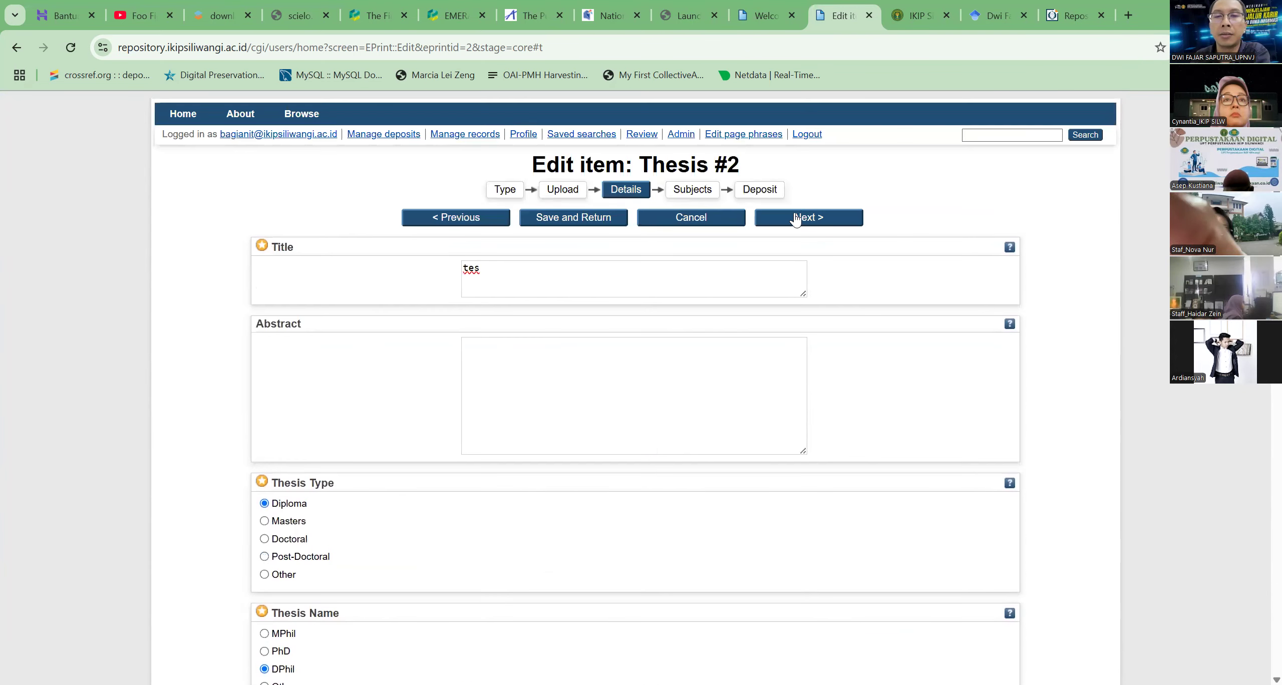
{"action": "left_click", "coordinate": [835, 218]}
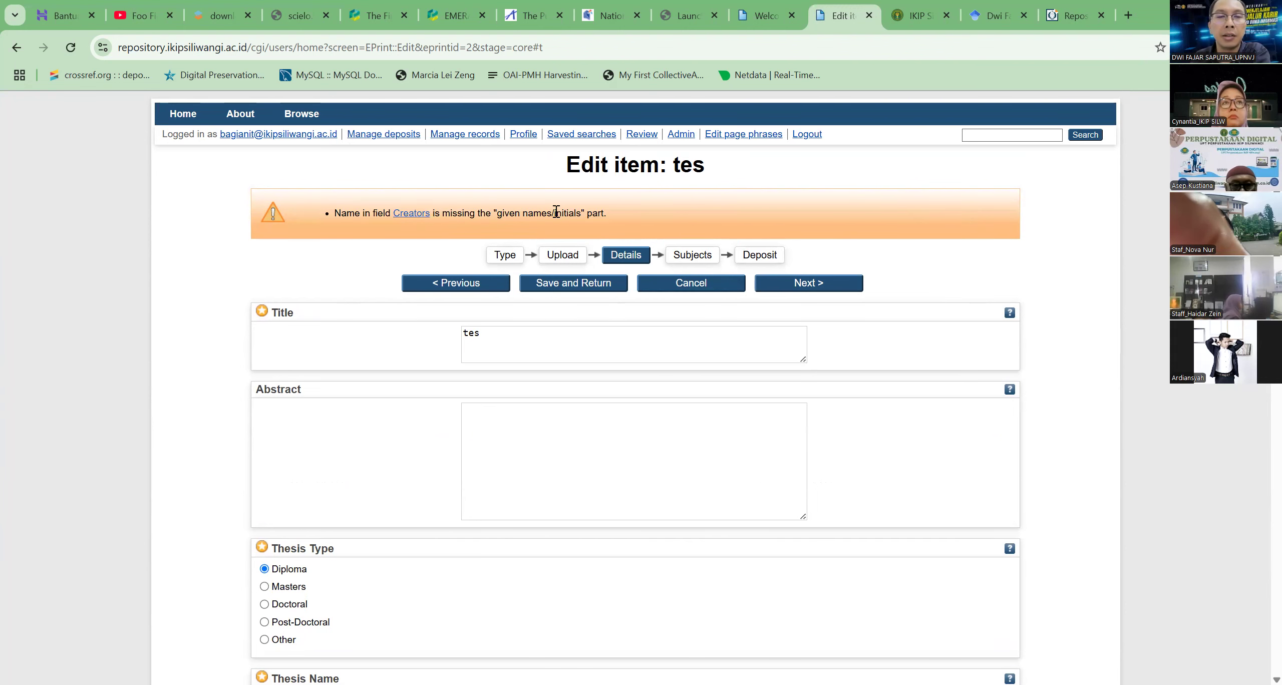
Complete the first creator's given name and e-mail address and continue to the subjects stage
{"action": "scroll", "coordinate": [612, 354], "scroll_direction": "down", "scroll_amount": 1}
{"action": "scroll", "coordinate": [612, 354], "scroll_direction": "down", "scroll_amount": 12}
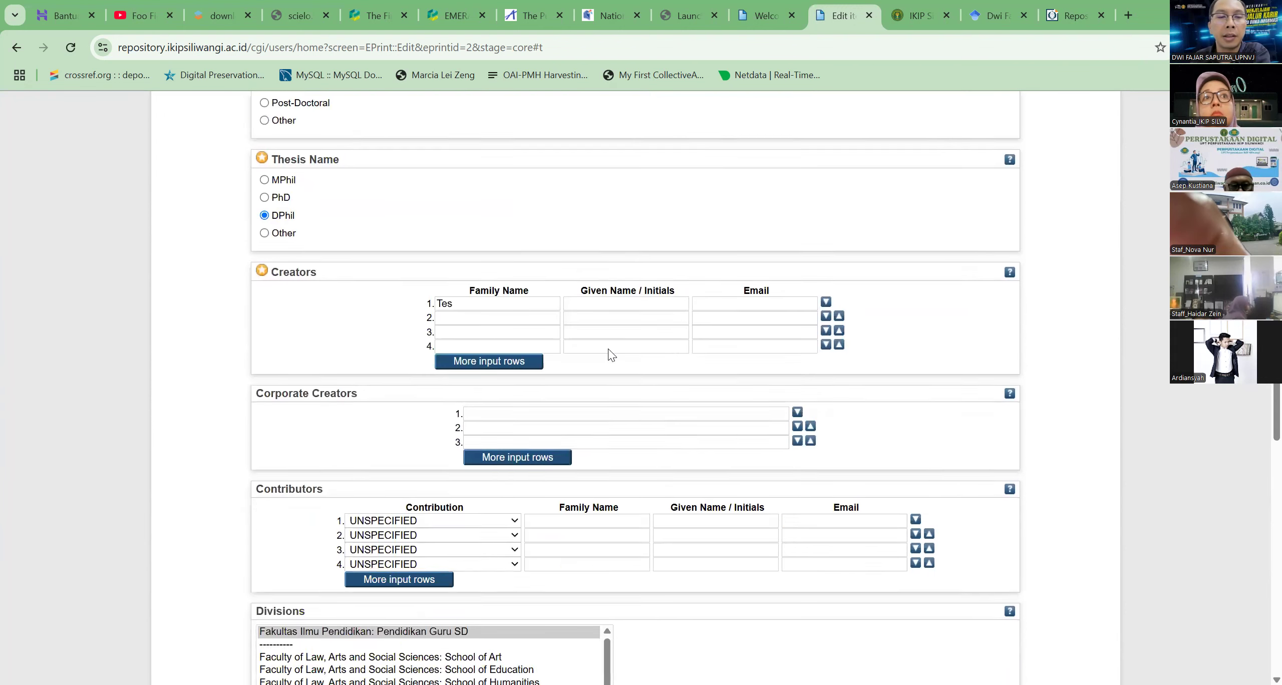
{"action": "left_click", "coordinate": [603, 151]}
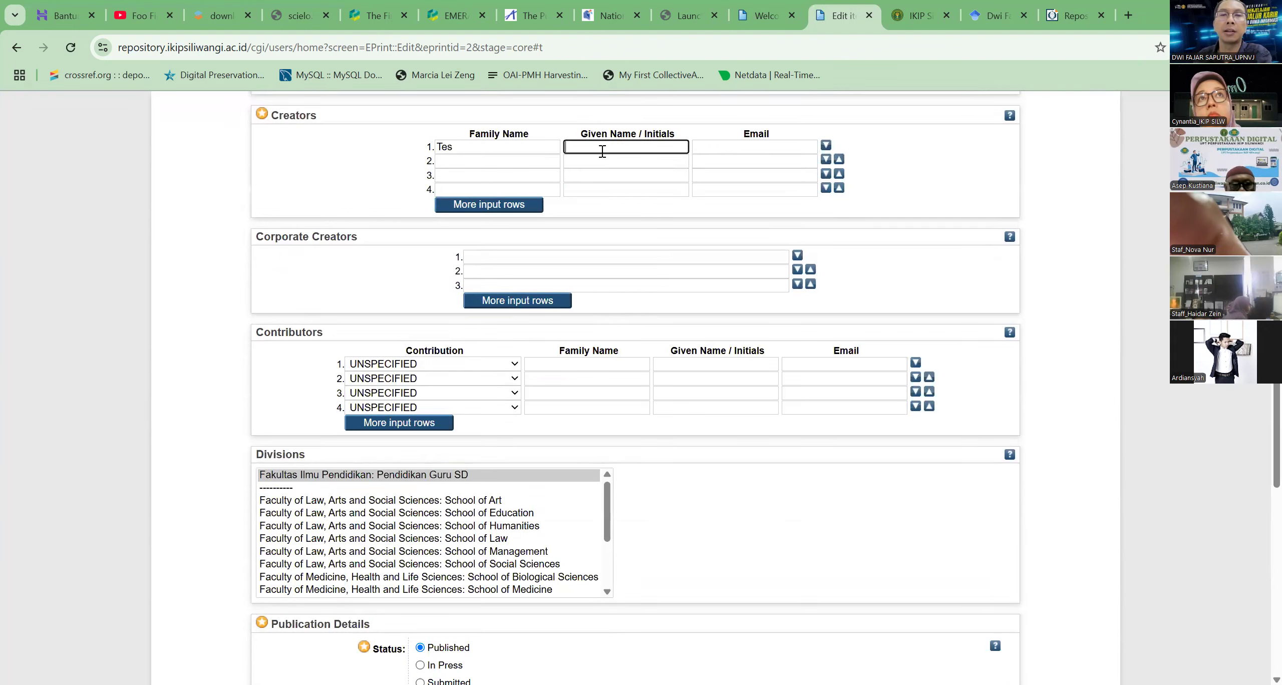
{"action": "type", "text": "tes"}
{"action": "key", "text": "Tab"}
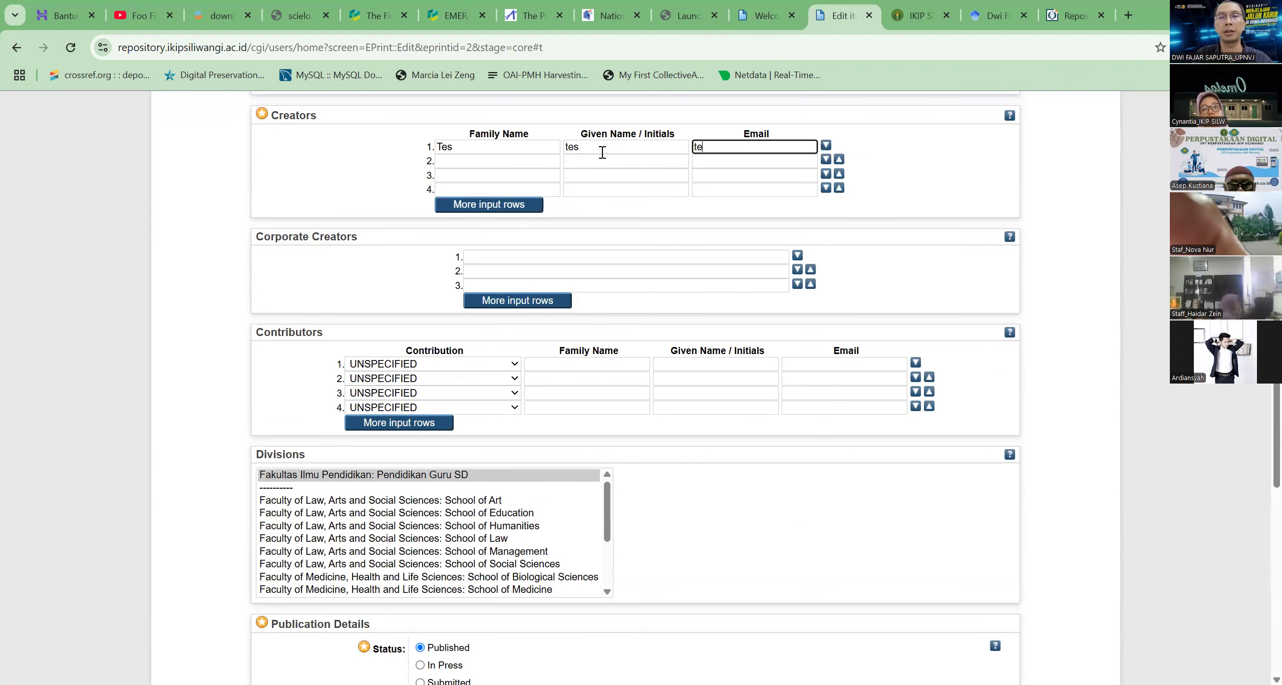
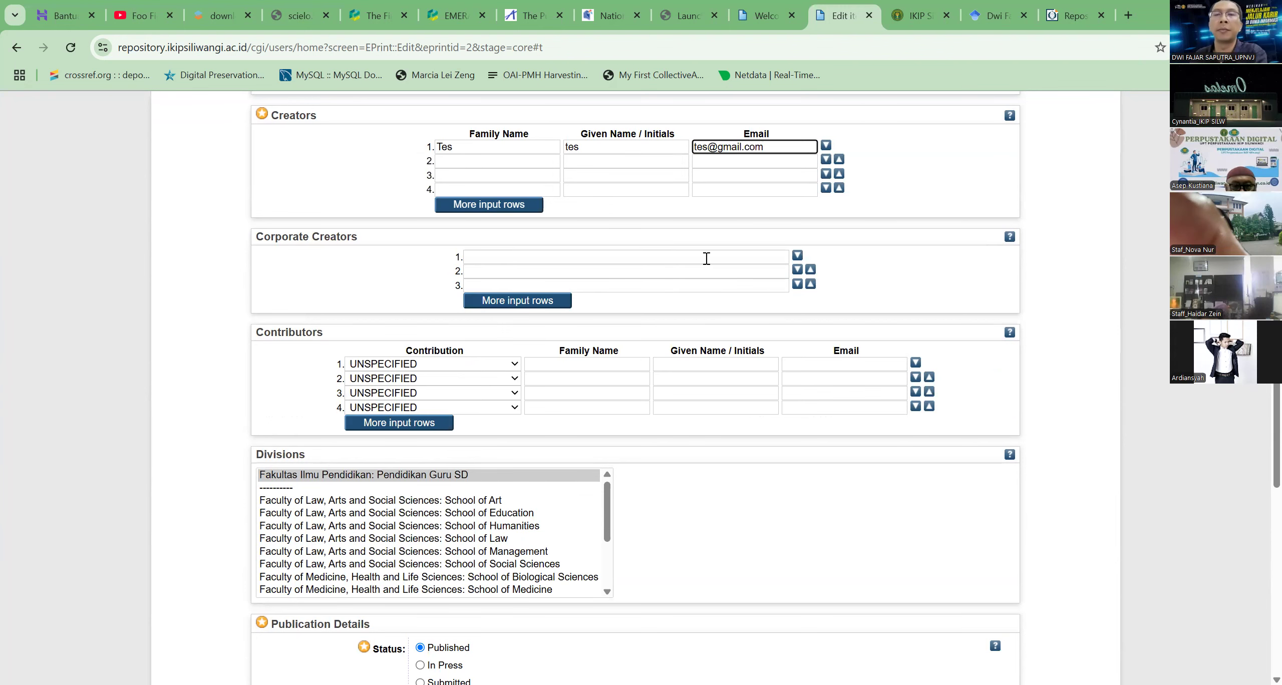
{"action": "key", "text": "Return"}
{"action": "left_click", "coordinate": [827, 287]}
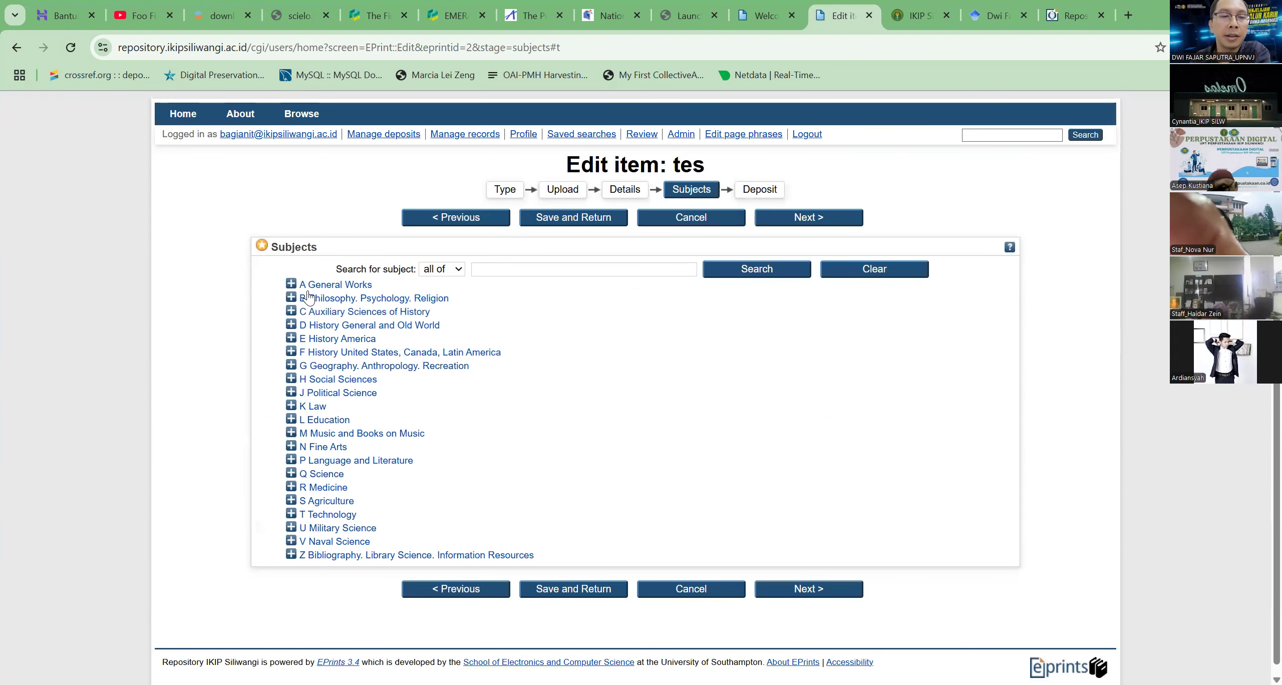
Add the subject AC Collections. Series. Collected works under A General Works and deposit the thesis
{"action": "left_click", "coordinate": [292, 286]}
{"action": "left_click", "coordinate": [320, 299]}
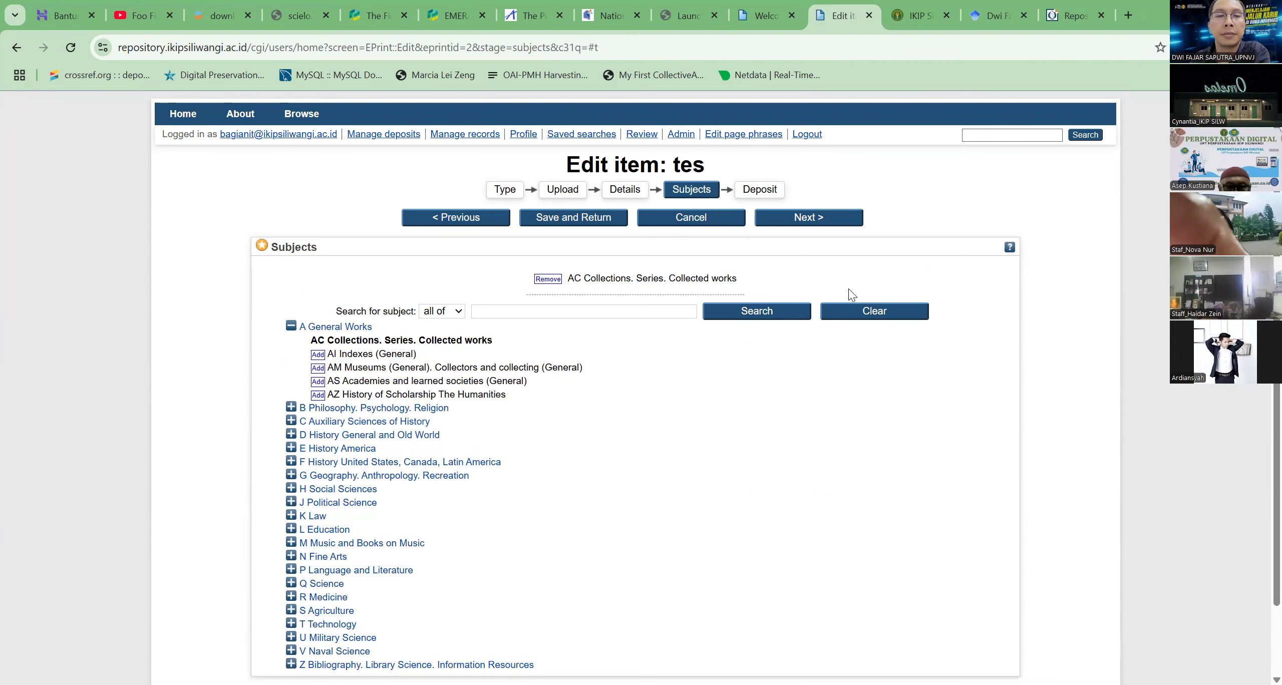
{"action": "left_click", "coordinate": [783, 228]}
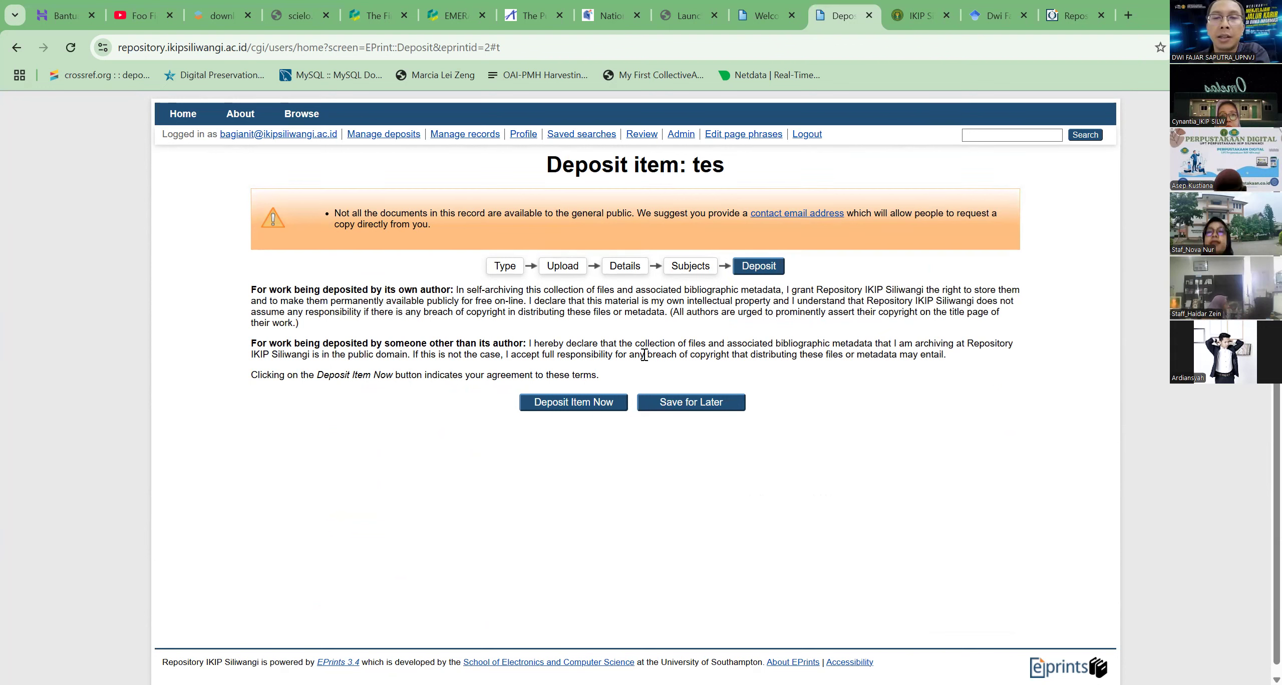
{"action": "left_click", "coordinate": [551, 405]}
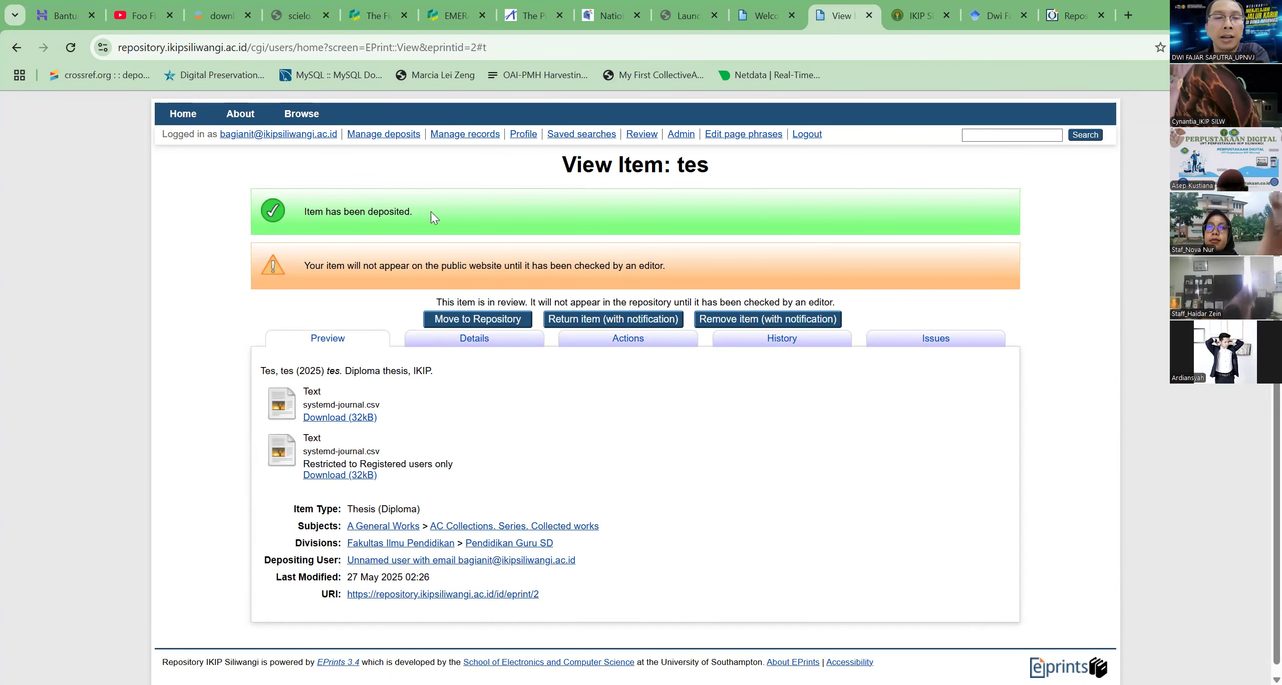
Review the deposited thesis's preview and its full details, including documents, publication data and subjects
{"action": "scroll", "coordinate": [421, 372], "scroll_direction": "down", "scroll_amount": 1}
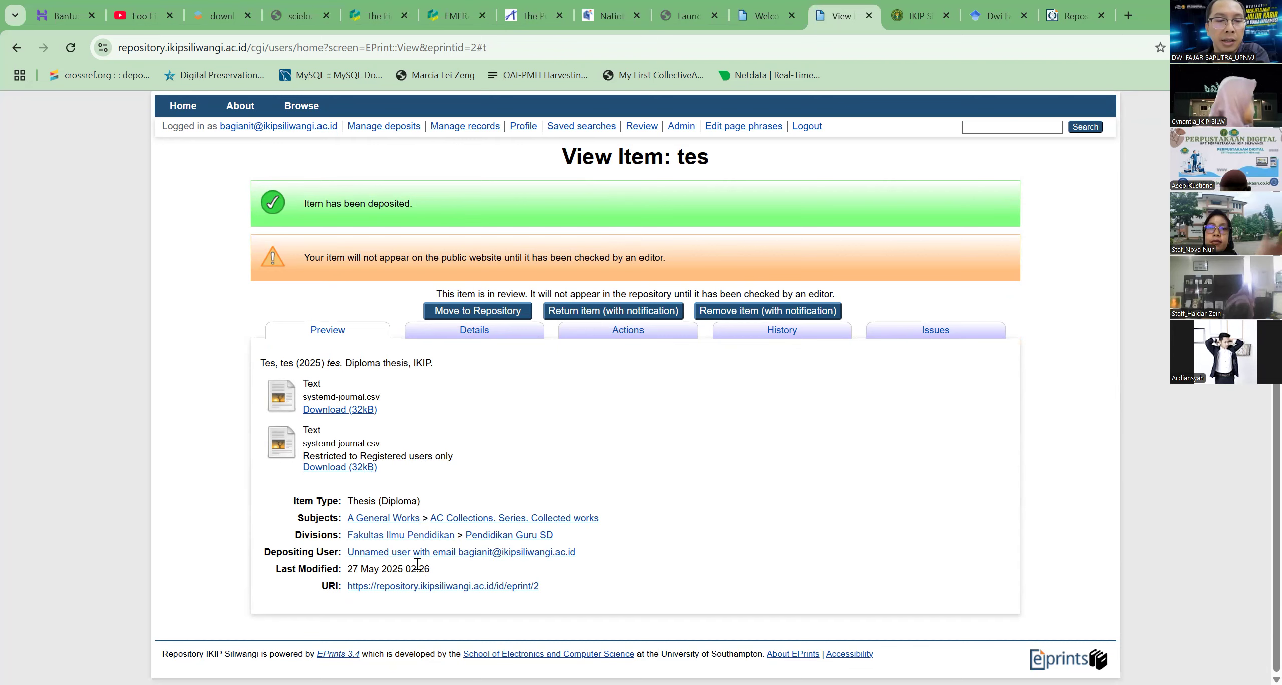
{"action": "left_click", "coordinate": [474, 331]}
{"action": "scroll", "coordinate": [438, 450], "scroll_direction": "down", "scroll_amount": 3}
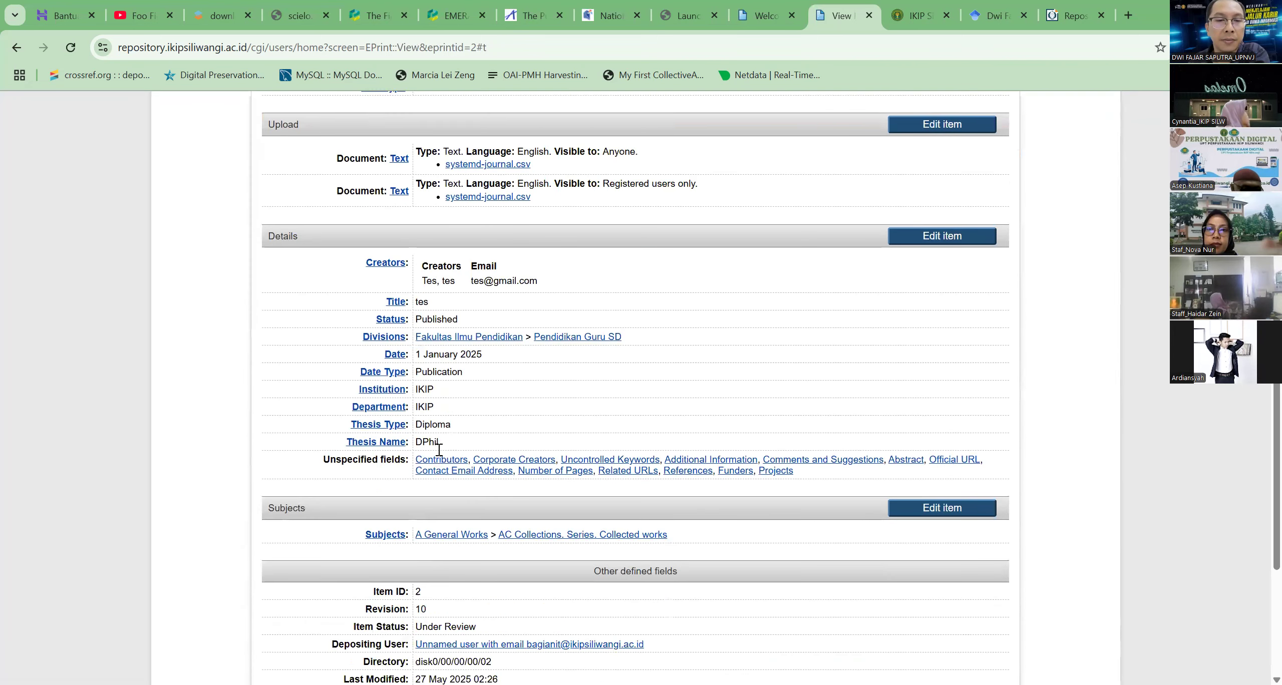
Check the deposited thesis's item status and look for it in the refreshed repository's Latest Additions
{"action": "scroll", "coordinate": [439, 450], "scroll_direction": "down", "scroll_amount": 4}
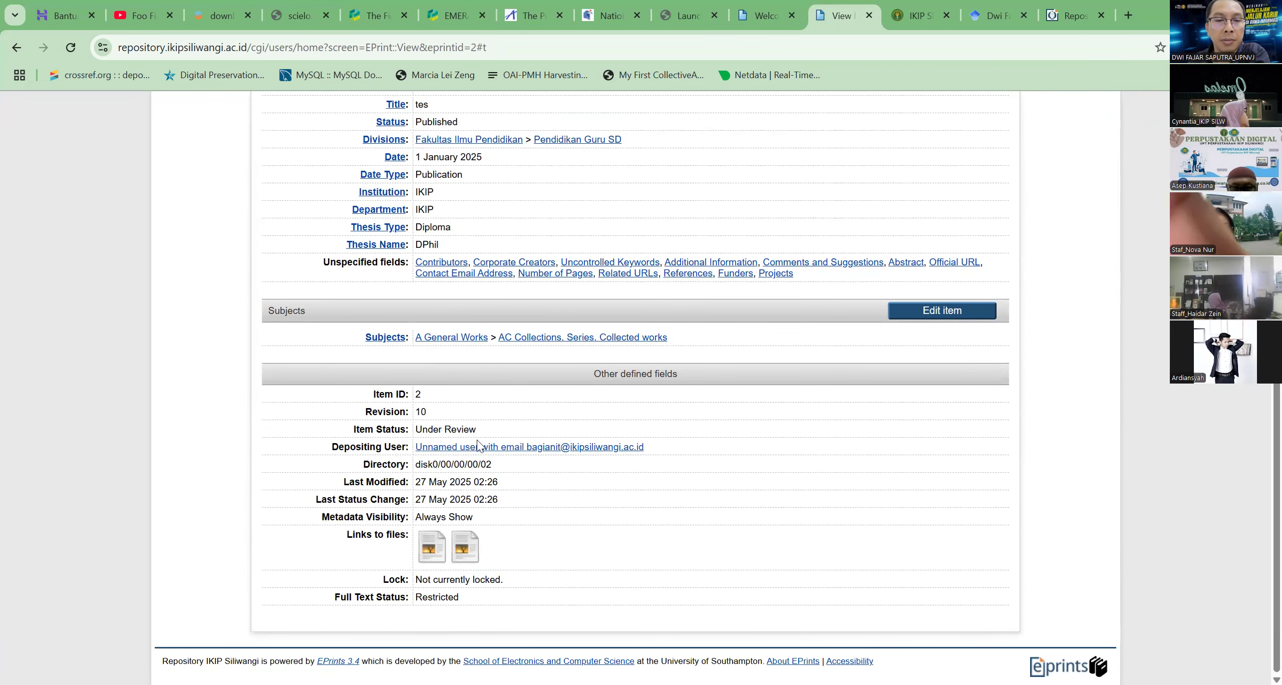
{"action": "left_click_drag", "start_coordinate": [477, 430], "coordinate": [416, 431]}
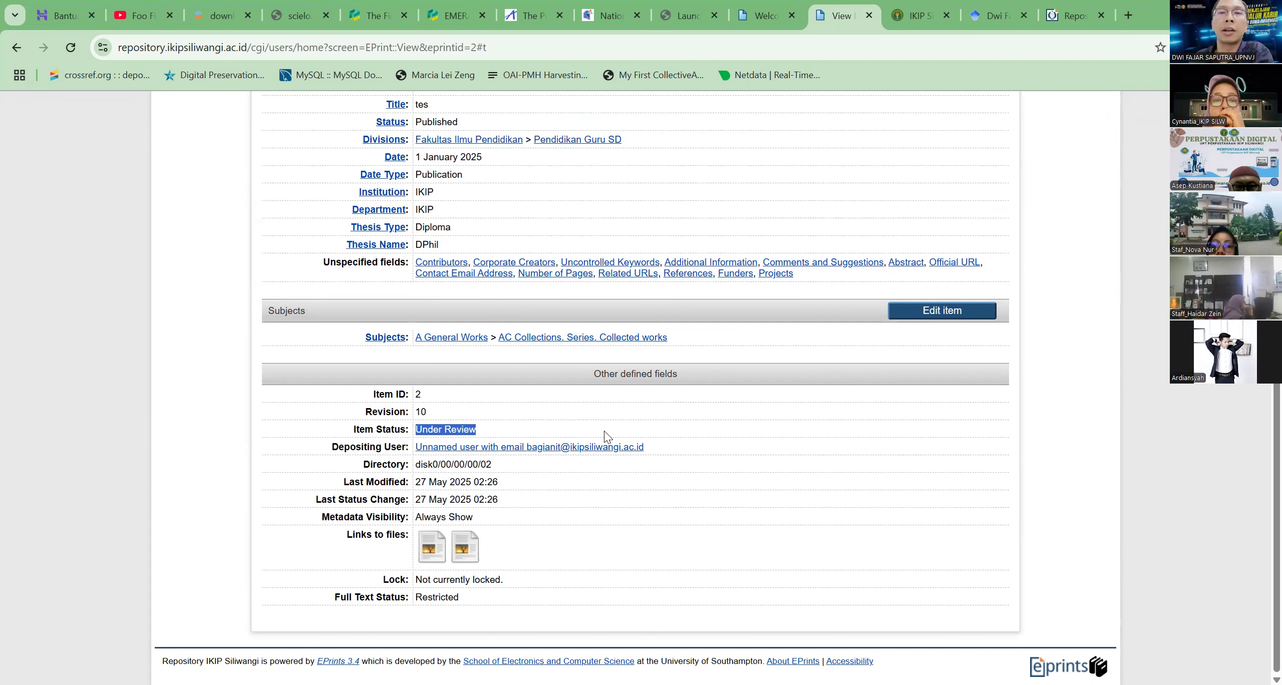
{"action": "left_click", "coordinate": [764, 16]}
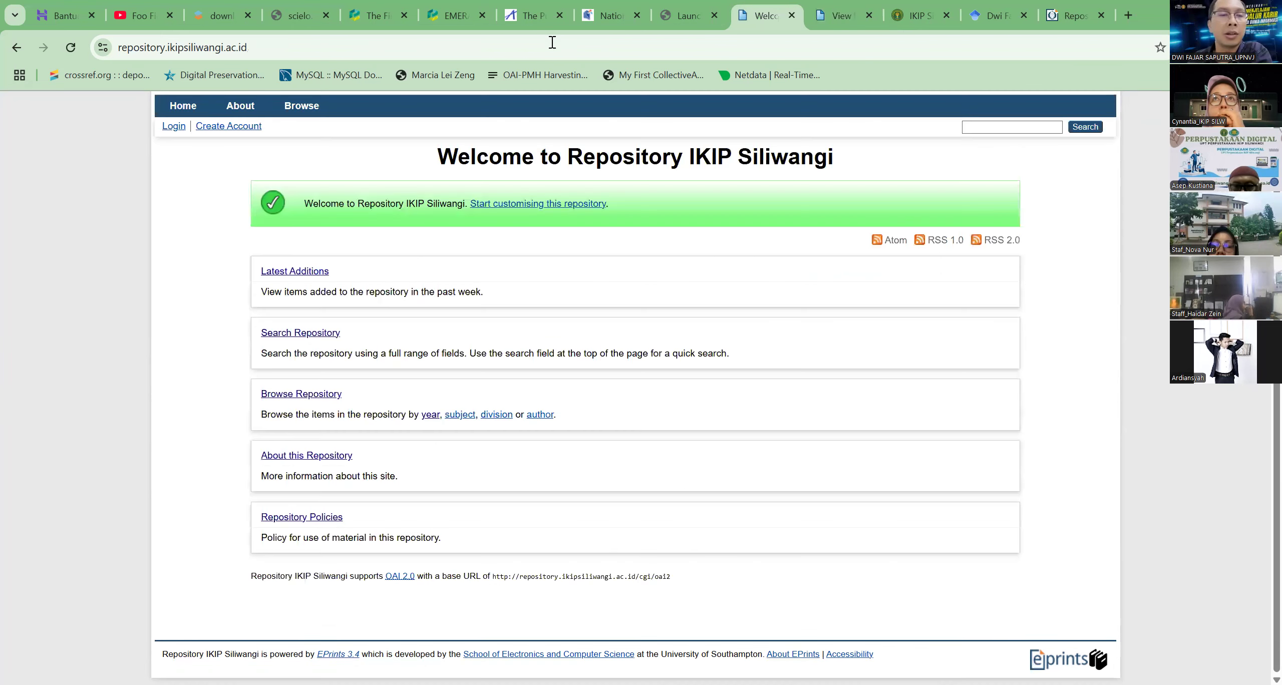
{"action": "left_click", "coordinate": [62, 51]}
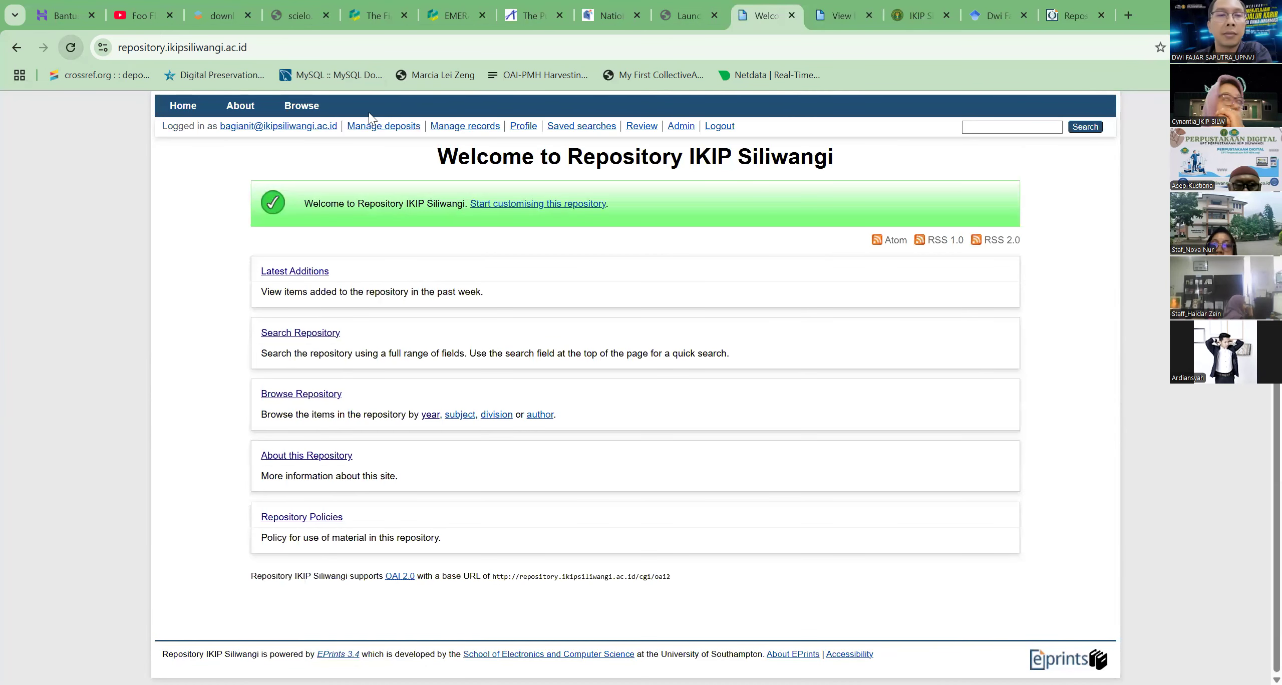
{"action": "left_click", "coordinate": [304, 273]}
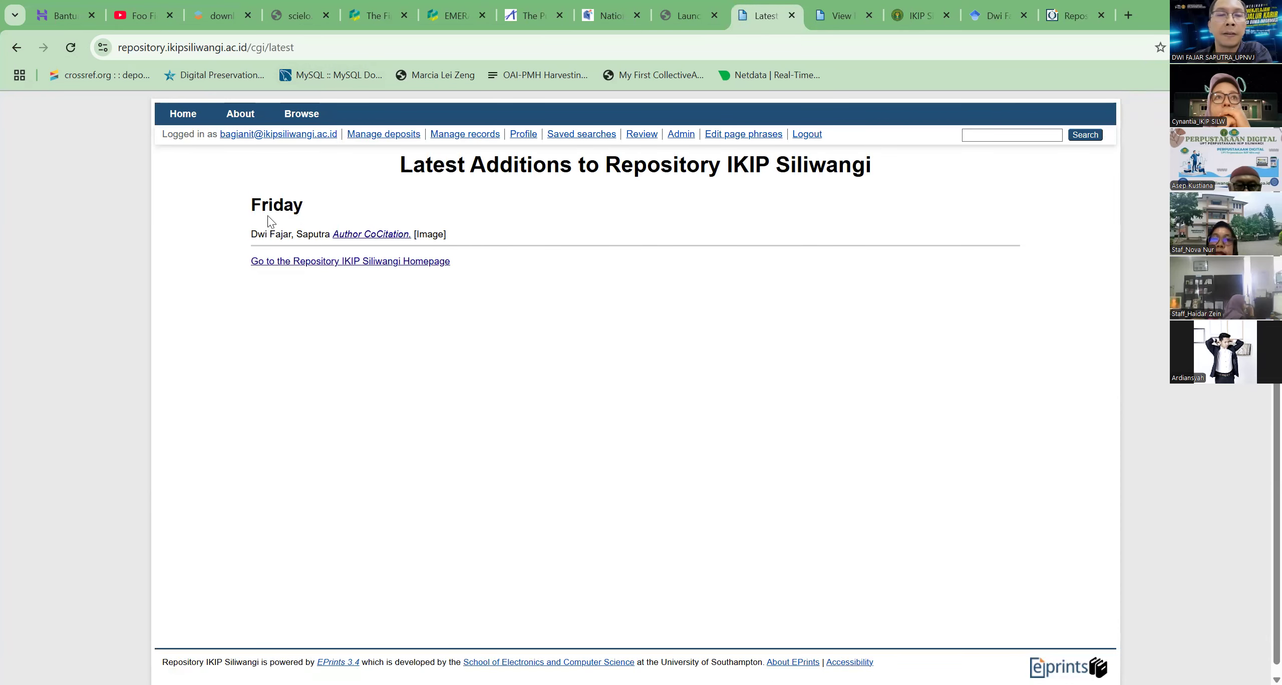
Return to the deposited thesis, recheck its item status, and move it from review to the repository
{"action": "left_click", "coordinate": [830, 9]}
{"action": "left_click", "coordinate": [452, 422]}
{"action": "triple_click", "coordinate": [430, 432]}
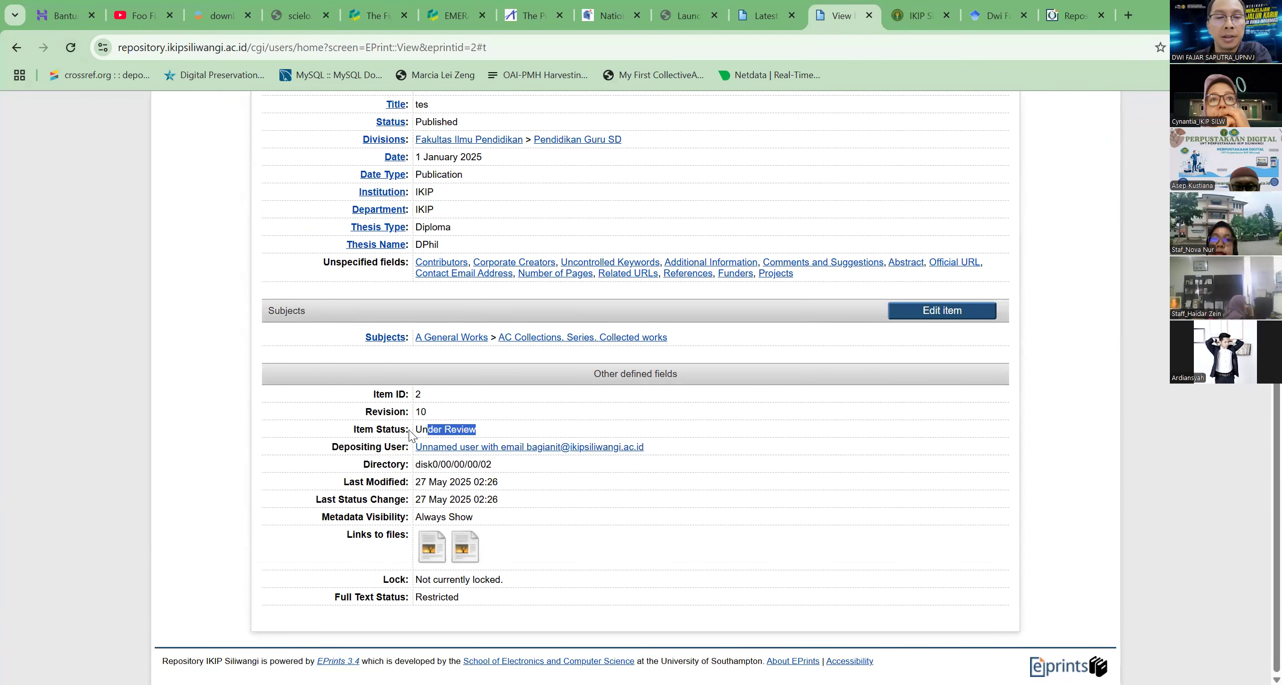
{"action": "scroll", "coordinate": [326, 426], "scroll_direction": "up", "scroll_amount": 10}
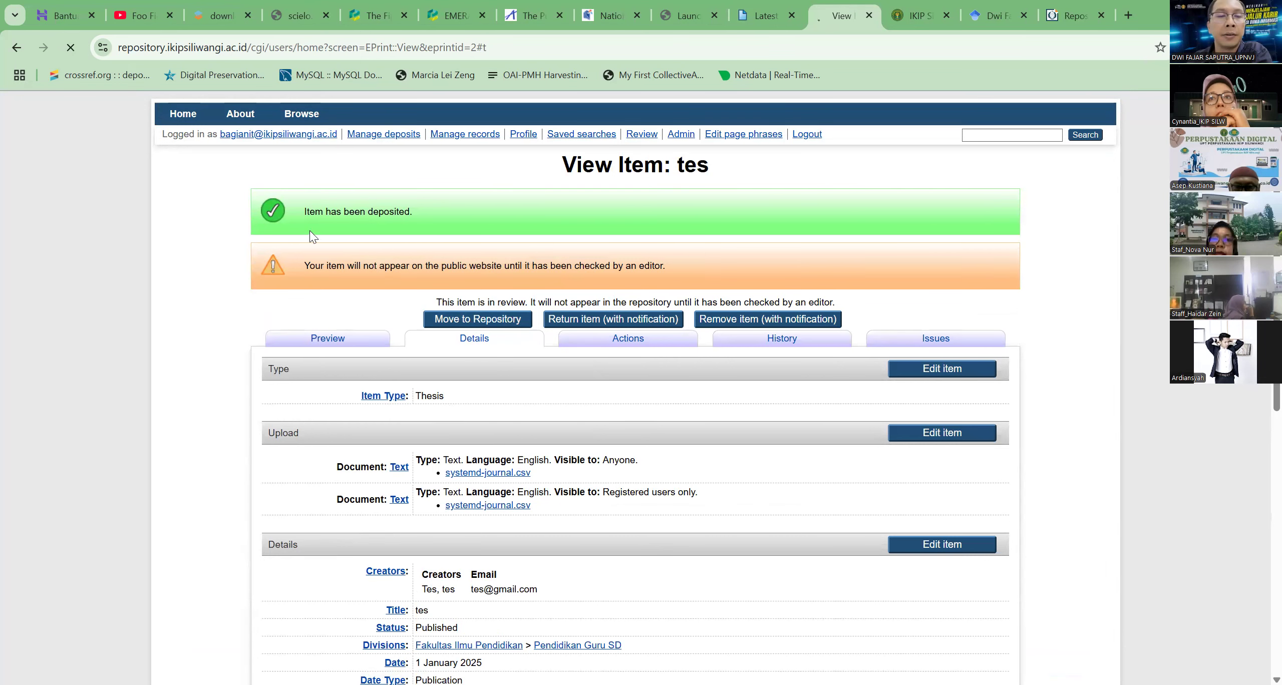
{"action": "left_click_drag", "start_coordinate": [423, 213], "coordinate": [486, 217]}
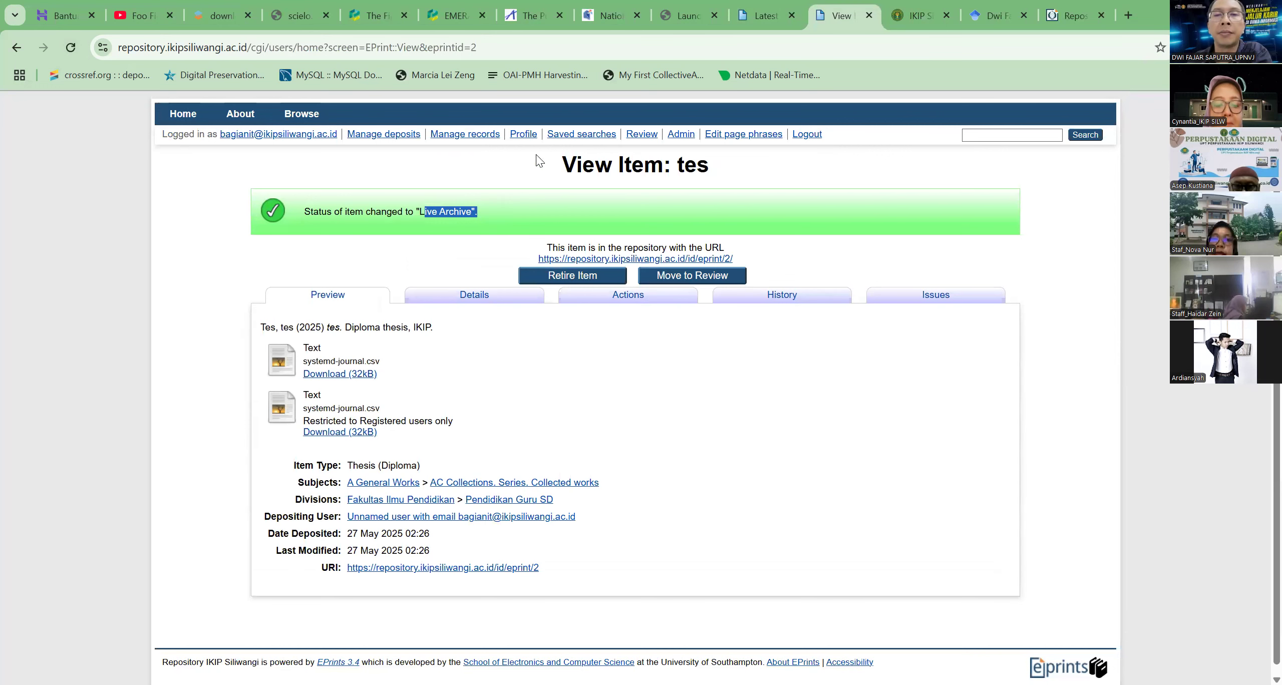
Reload the Latest Additions list to check for the approved thesis and return to its item page
{"action": "left_click", "coordinate": [751, 16]}
{"action": "left_click", "coordinate": [65, 46]}
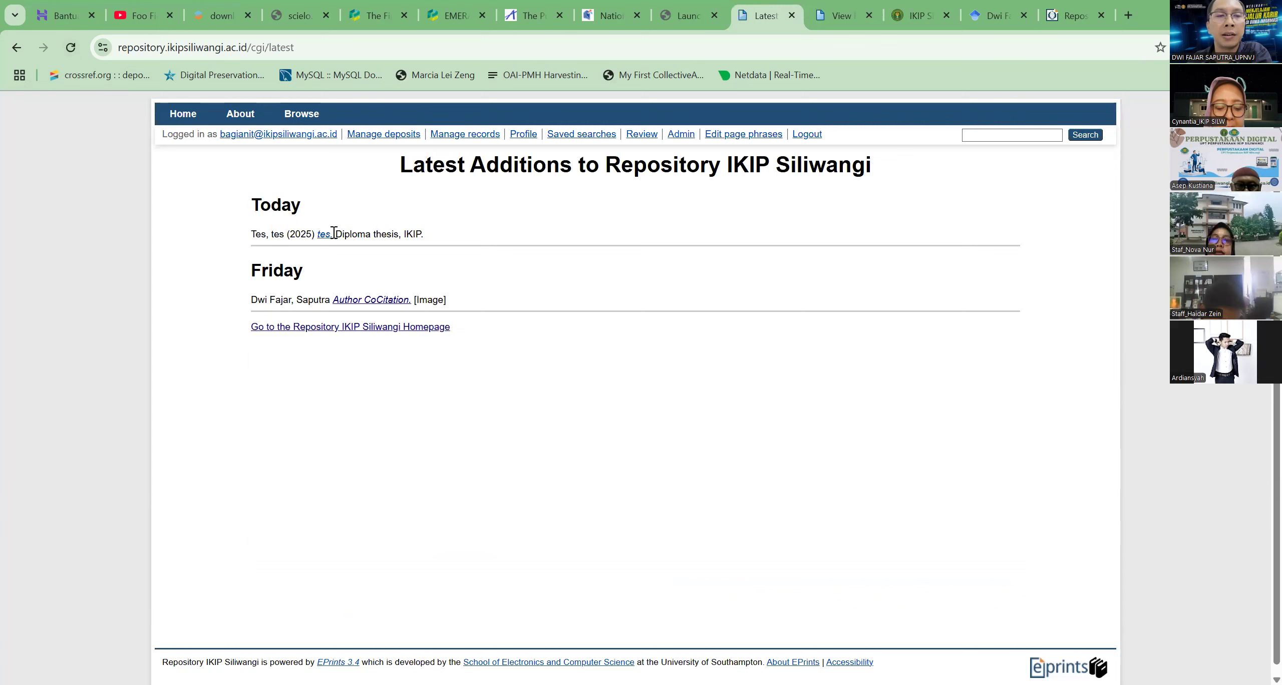
{"action": "left_click", "coordinate": [819, 26]}
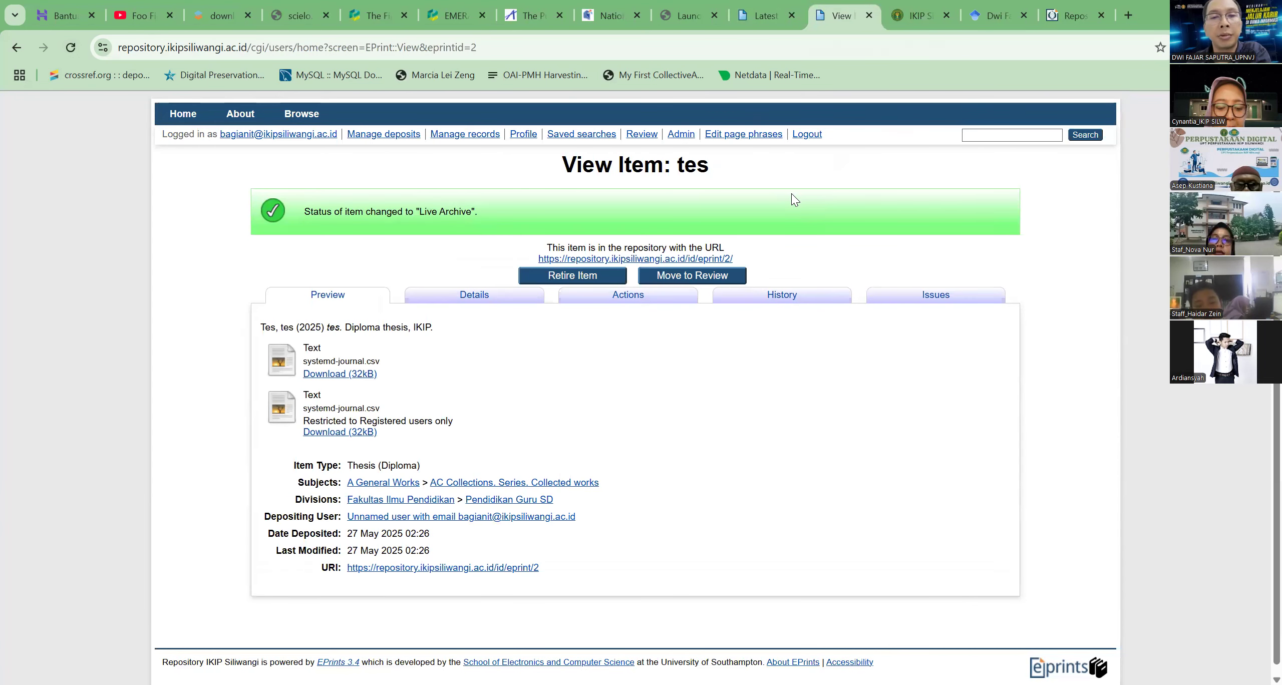